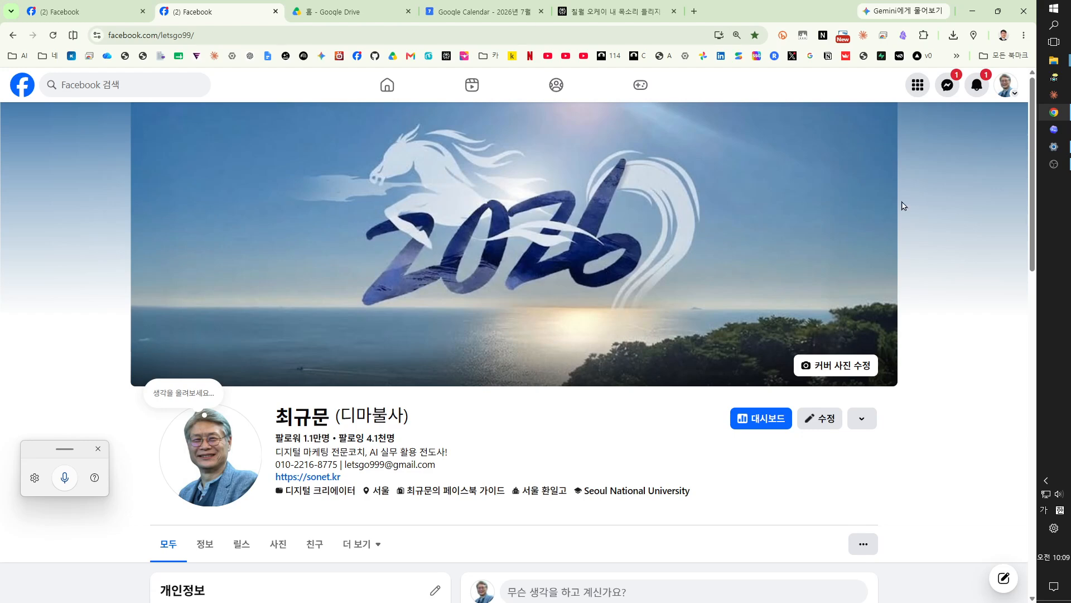
# Find the #AI_114 No.77 post about Claude Fable5 on the Facebook profile and expand its full text.
pyautogui.scroll(-15, 653, 351)
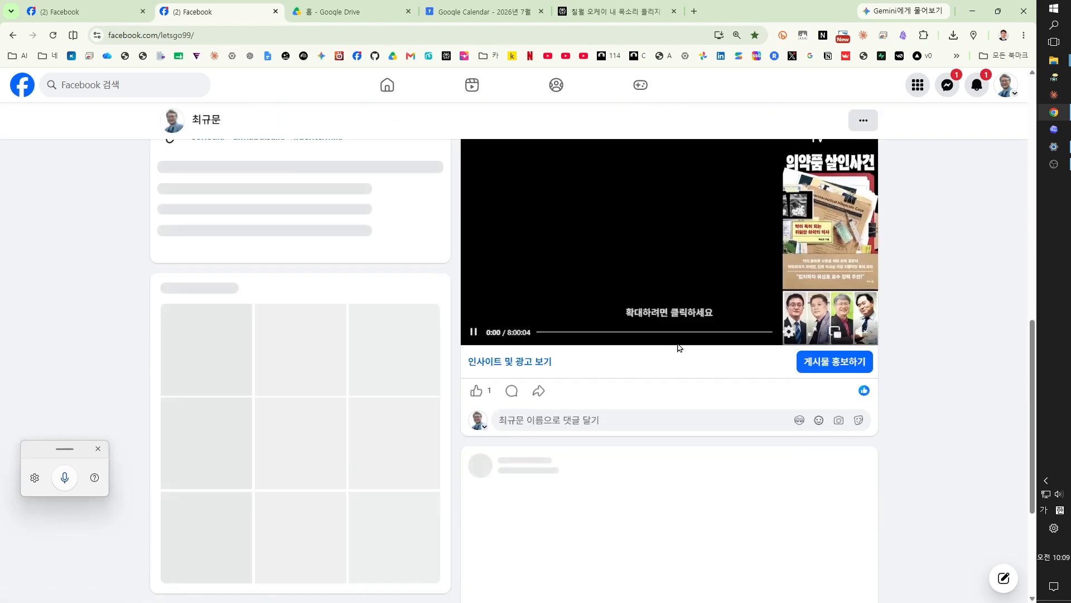
pyautogui.scroll(-8, 678, 347)
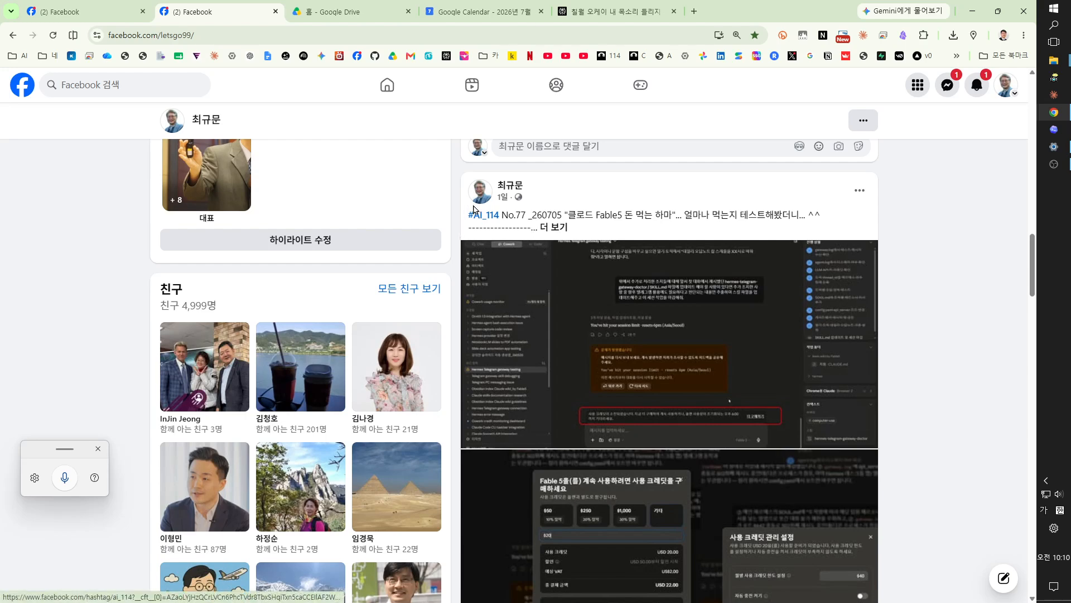
pyautogui.click(560, 229)
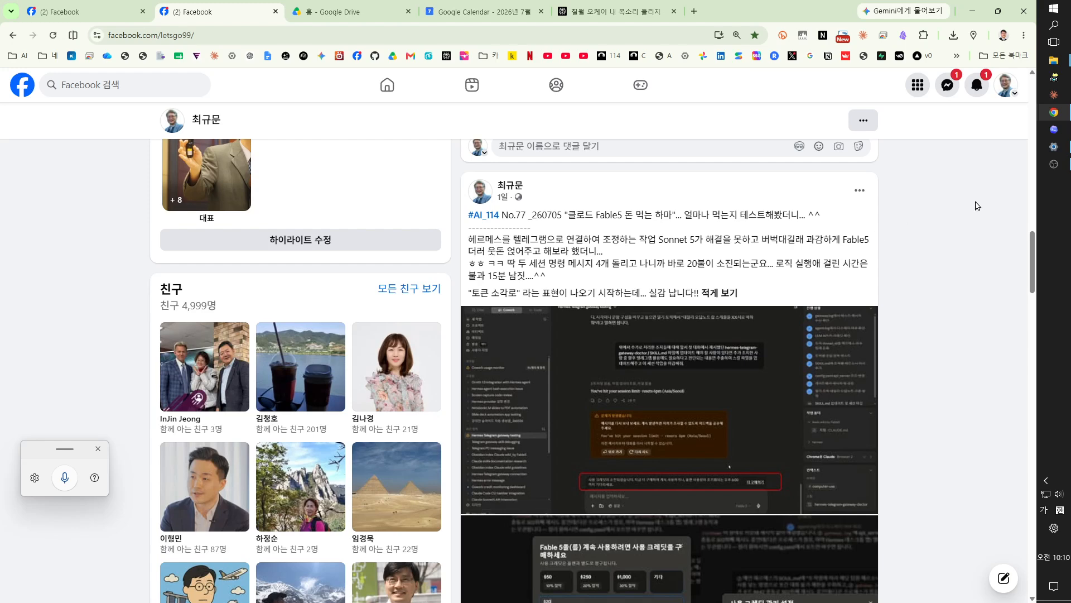
# Switch to Windows Settings, show the system's device information (정보) and highlight the graphics card specification.
pyautogui.click(1052, 11)
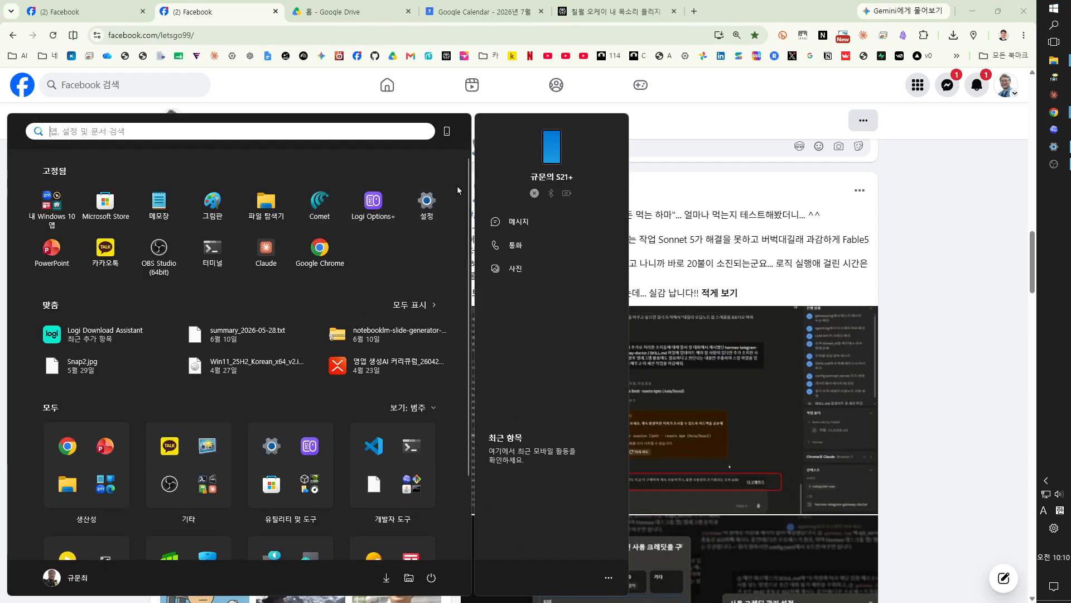
pyautogui.click(425, 203)
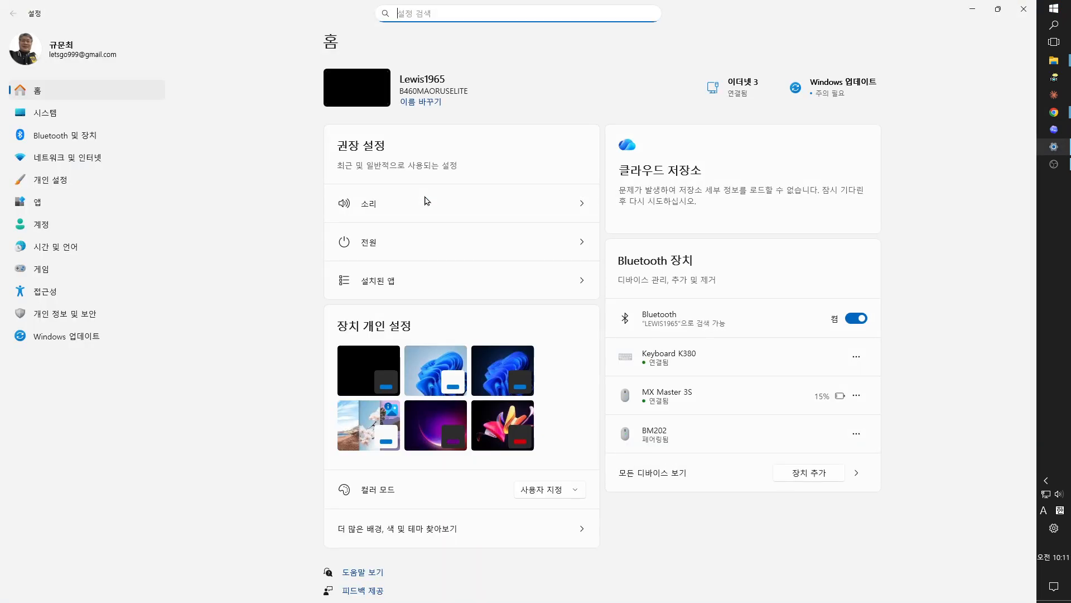
pyautogui.click(52, 114)
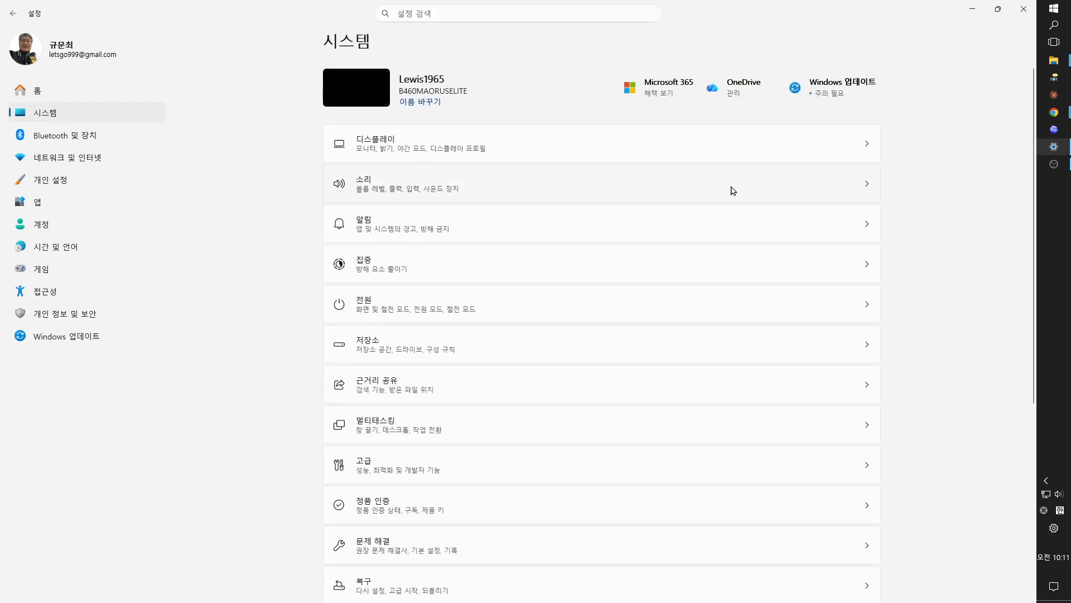
pyautogui.scroll(-5, 731, 190)
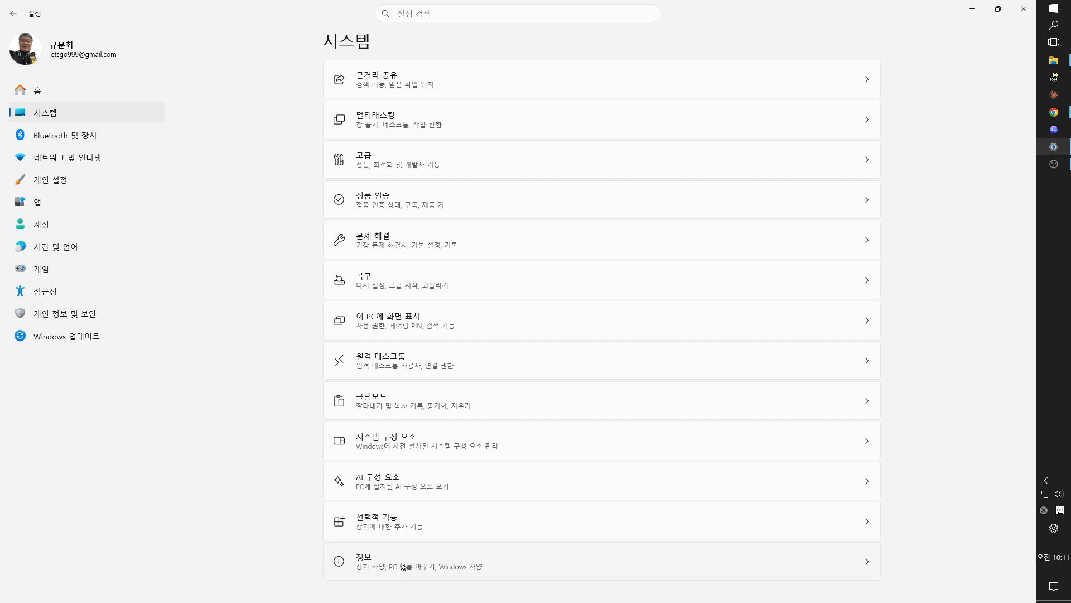
pyautogui.click(403, 566)
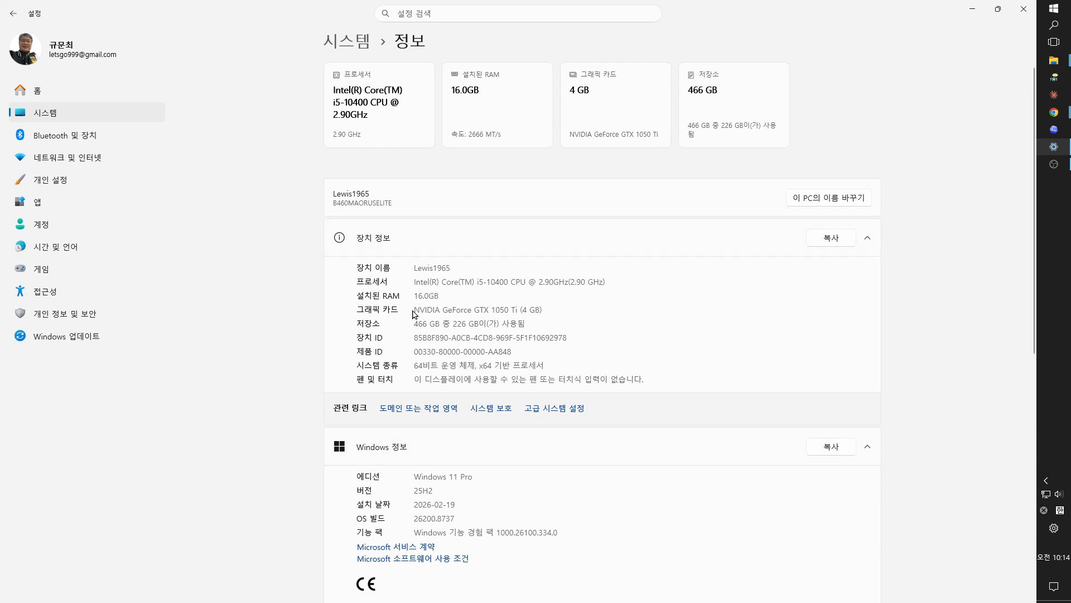
pyautogui.moveTo(576, 311); pyautogui.dragTo(351, 313)
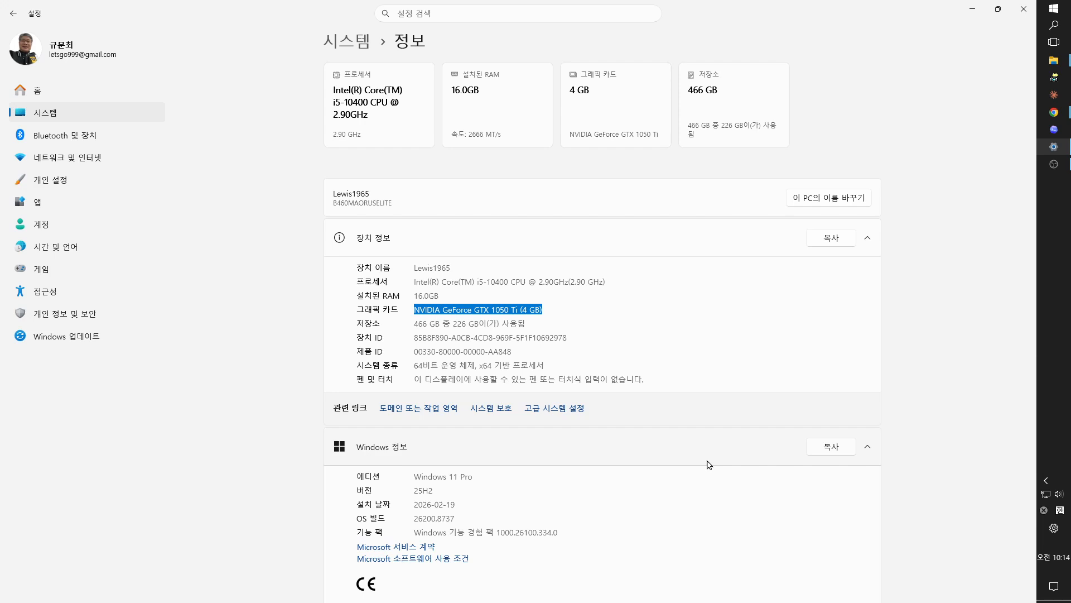
# Switch to HyperSnap, dismiss the new-version notice, capture the screen with the device information and select the captured image in the maximized window.
pyautogui.click(1054, 78)
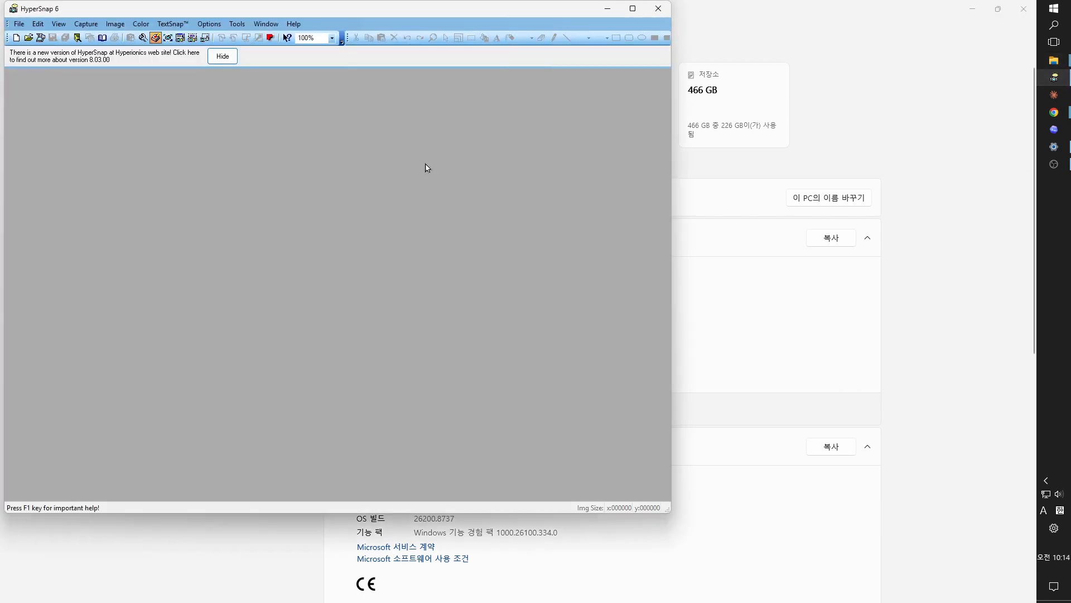
pyautogui.click(226, 58)
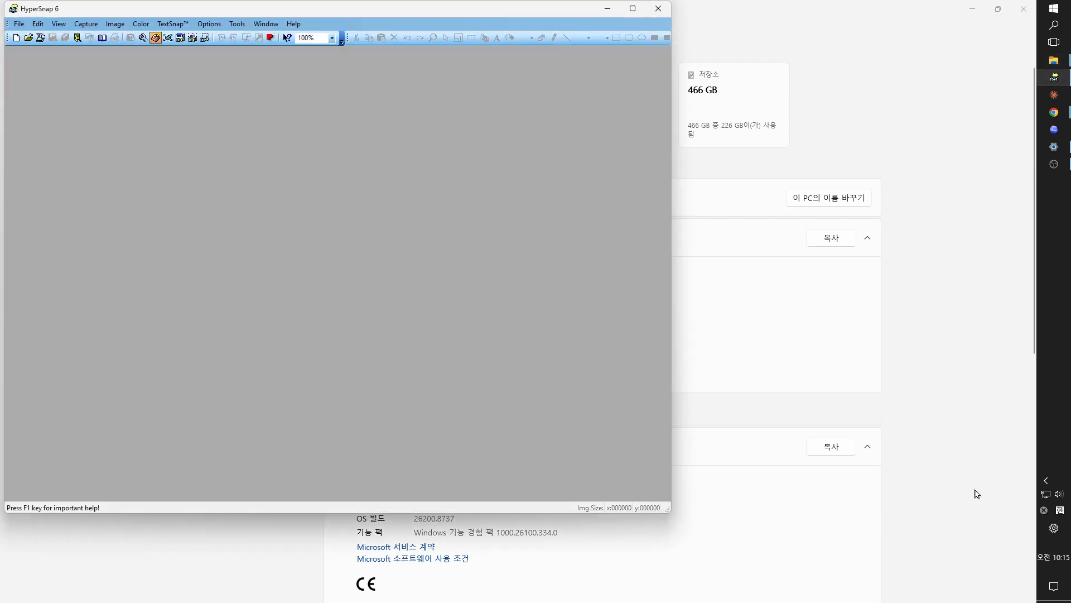
pyautogui.hotkey('ctrl', 'shift', 'r')
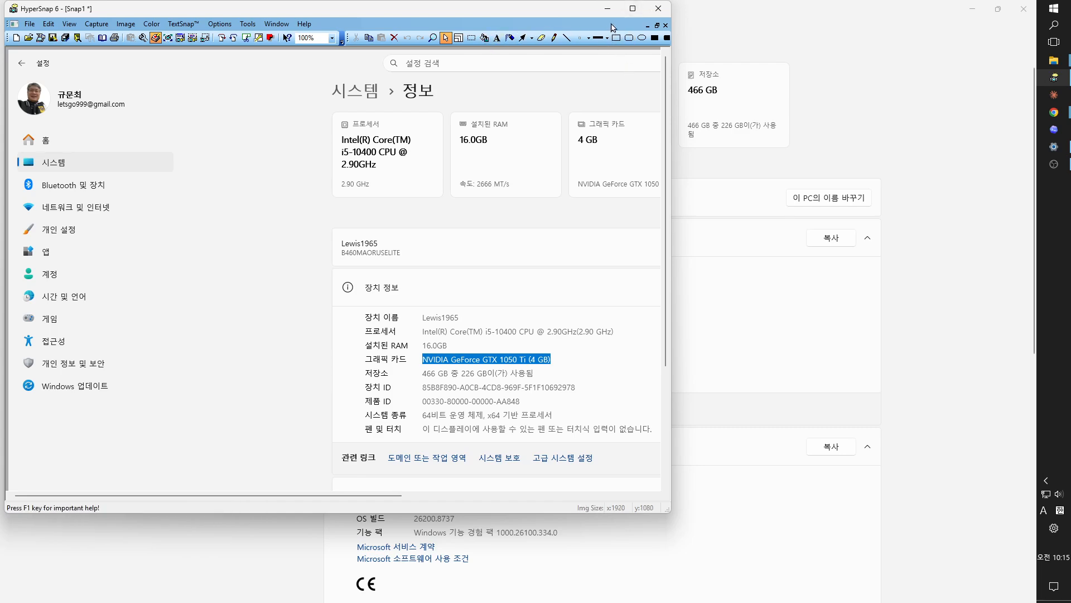
pyautogui.click(633, 8)
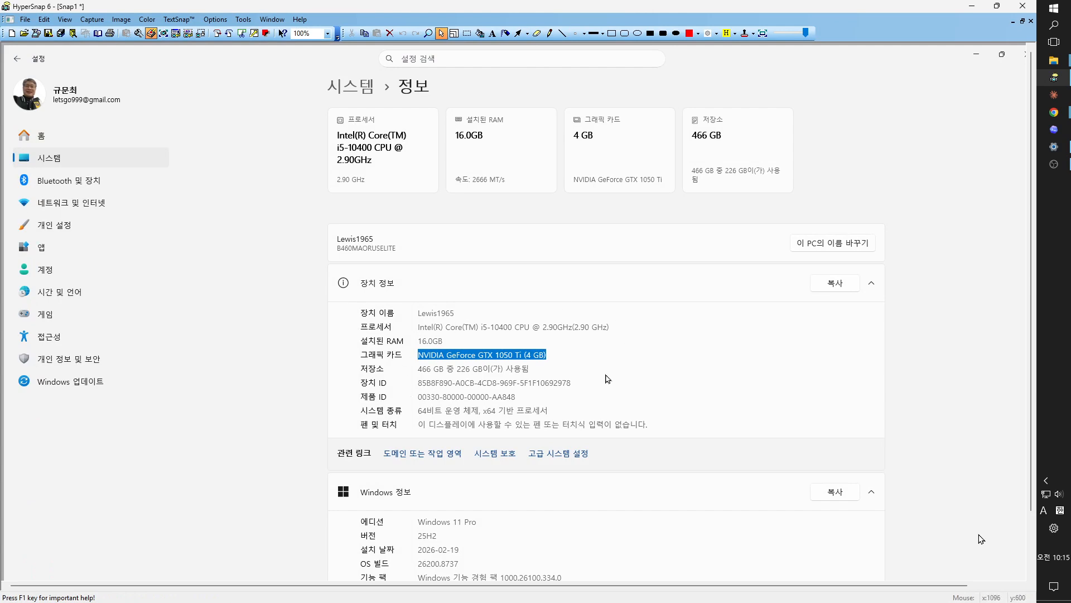
pyautogui.click(470, 39)
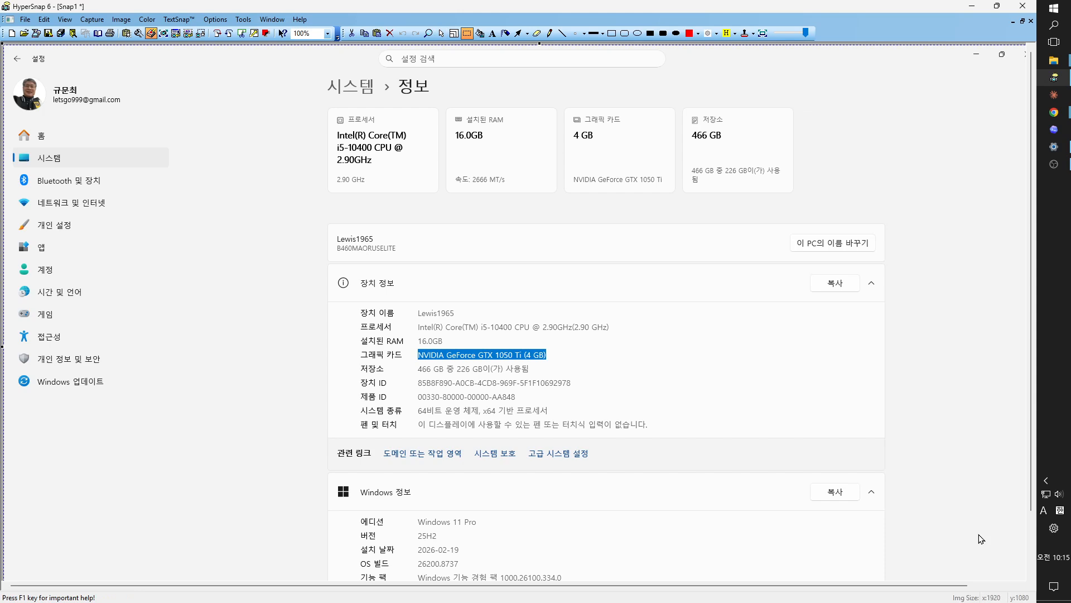
# Switch to the claude.ai downloads page in Chrome, highlight the site's base address and return to the new chat page.
pyautogui.click(1057, 97)
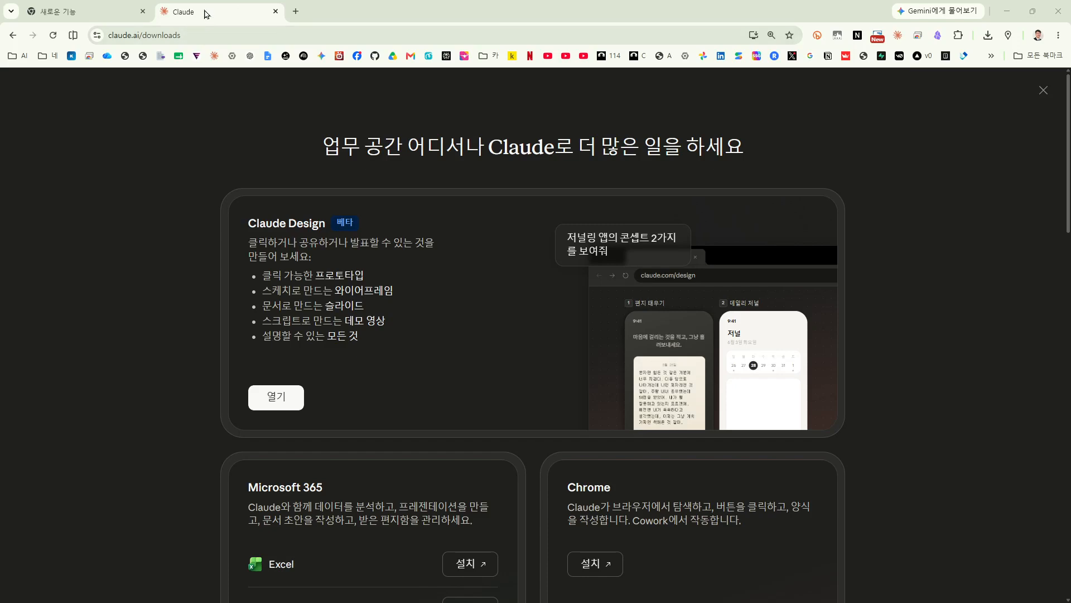
pyautogui.moveTo(141, 32); pyautogui.dragTo(85, 47)
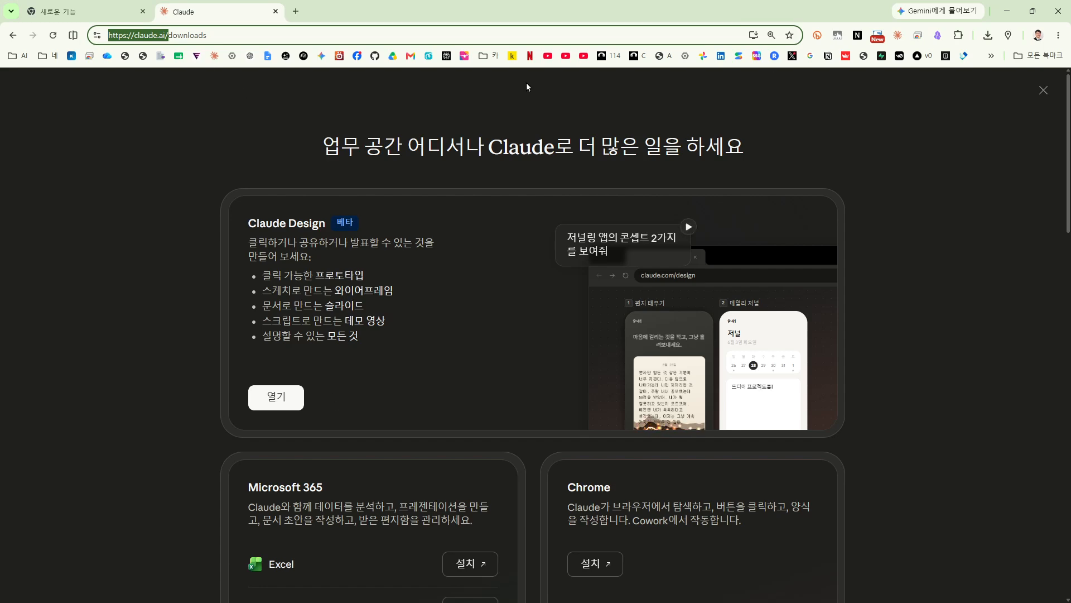
pyautogui.scroll(-10, 676, 338)
pyautogui.scroll(10, 685, 295)
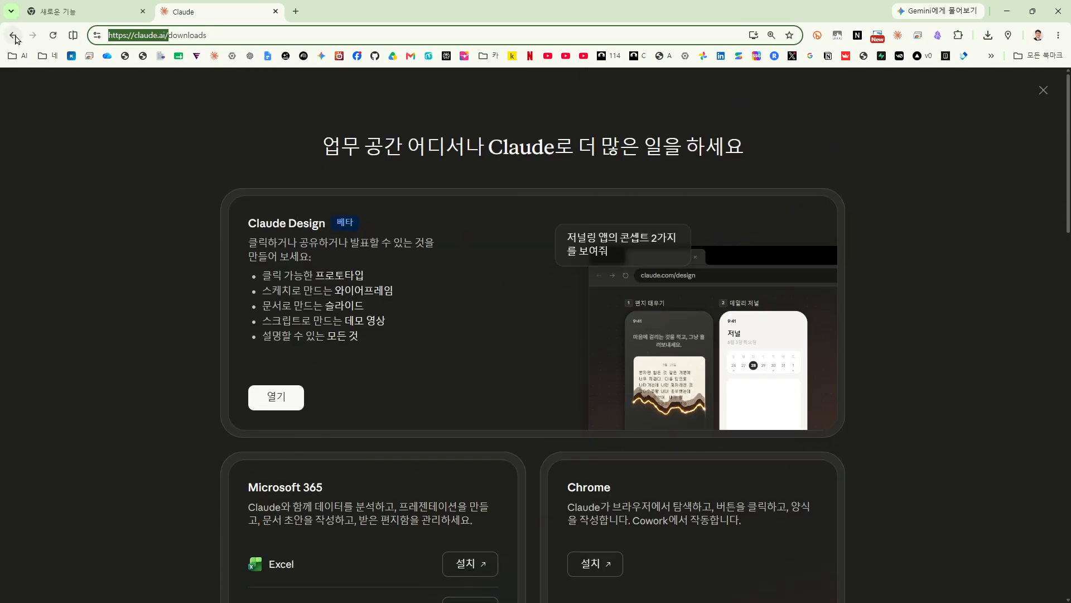
pyautogui.click(12, 37)
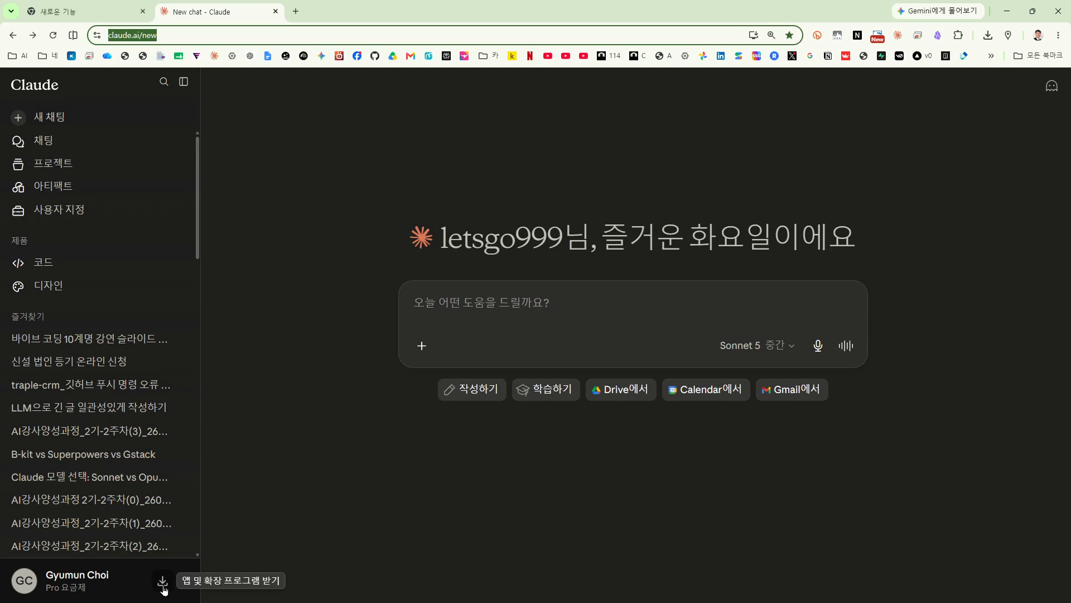
# Open Claude's app and extension downloads, start downloading the Windows desktop app and cancel saving the installer.
pyautogui.click(163, 588)
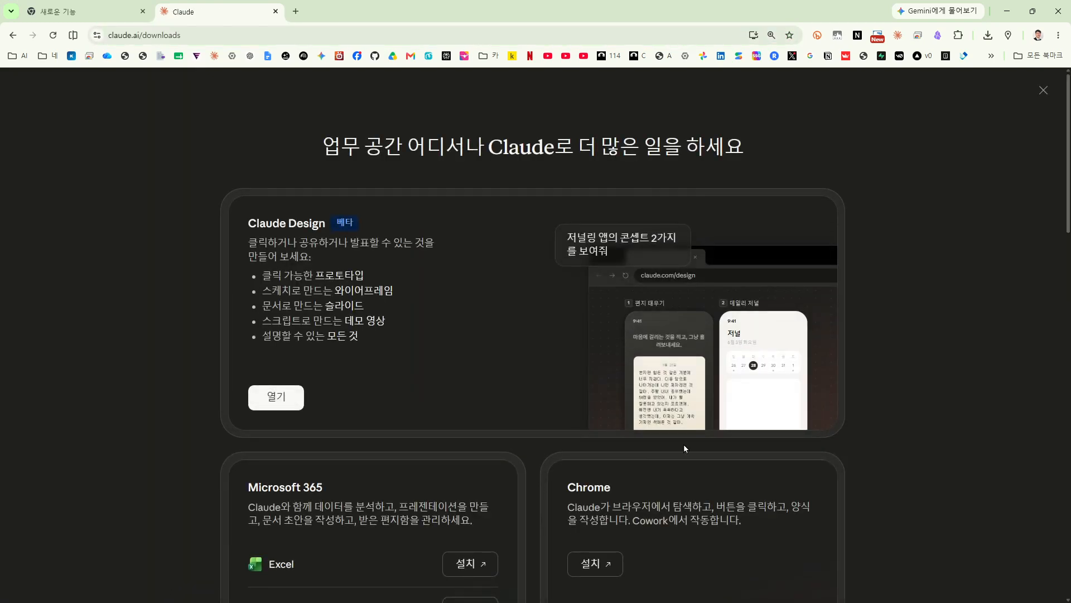
pyautogui.scroll(-4, 481, 246)
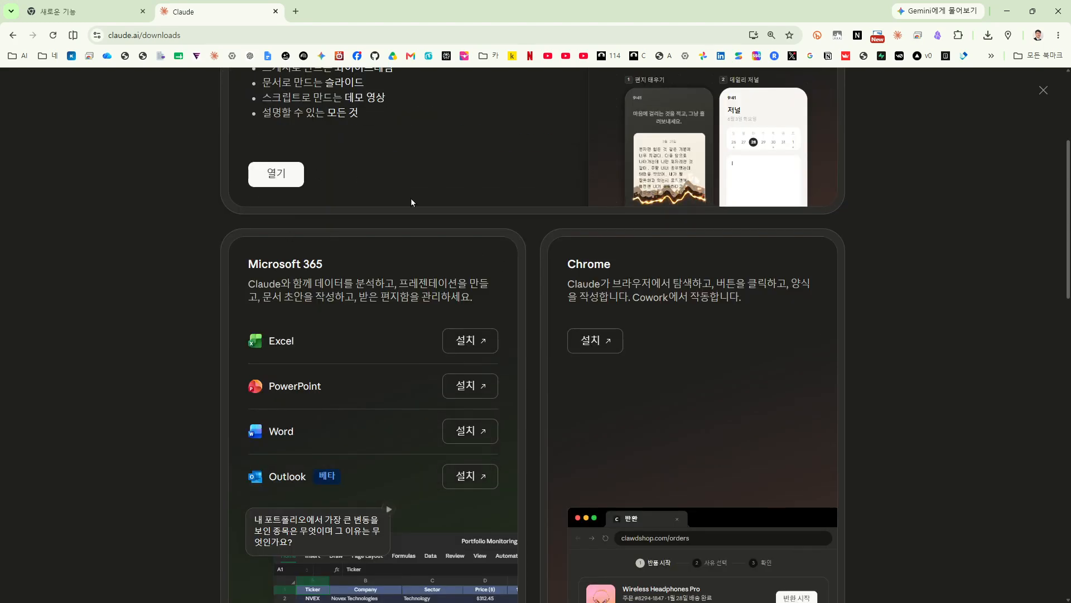
pyautogui.scroll(-4, 853, 284)
pyautogui.scroll(-8, 853, 283)
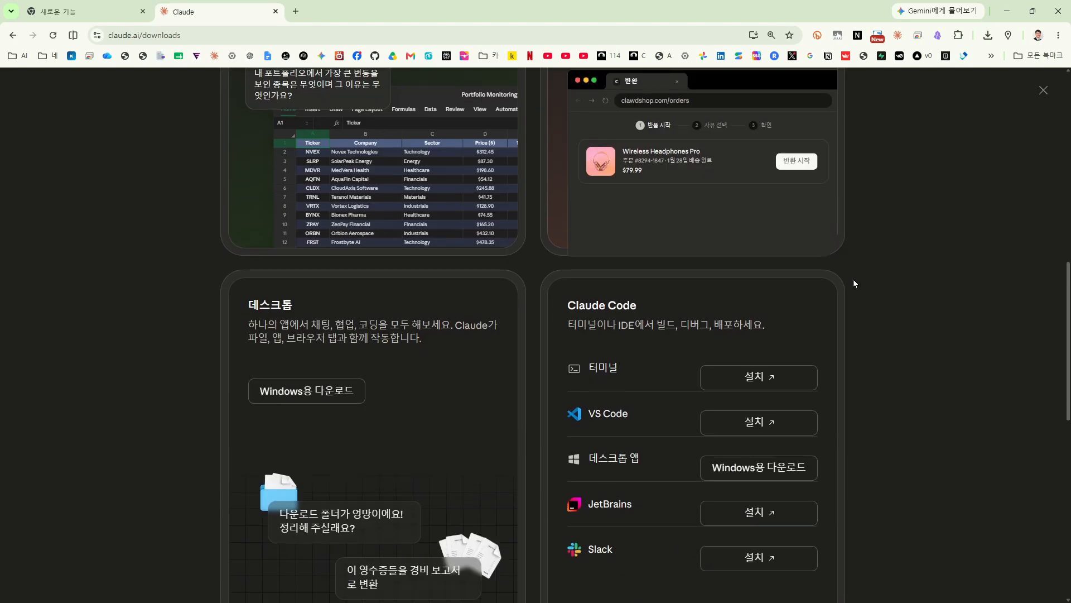
pyautogui.scroll(4, 383, 251)
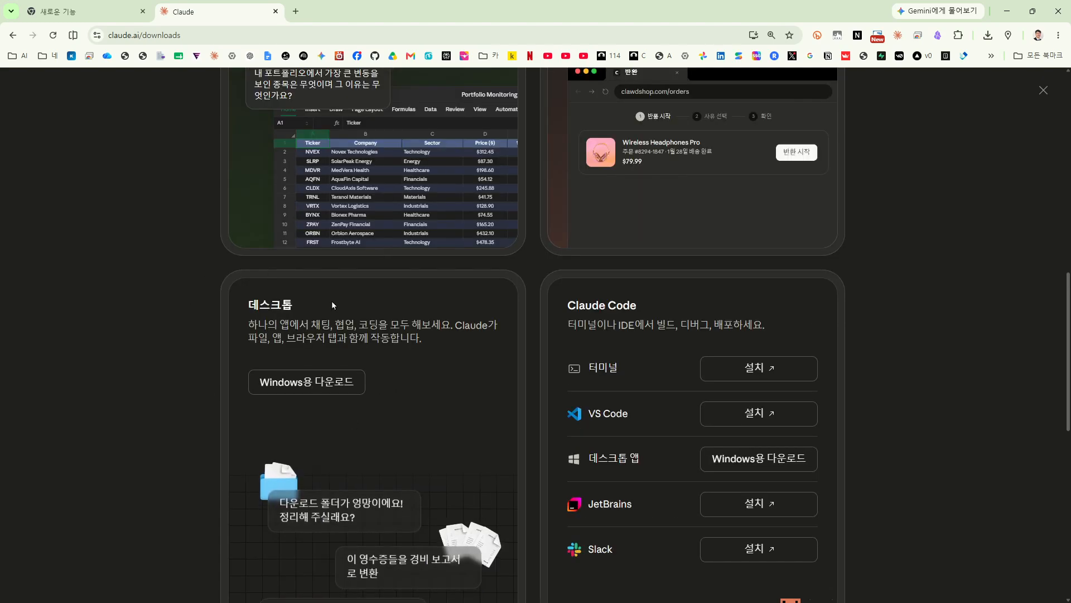
pyautogui.click(316, 391)
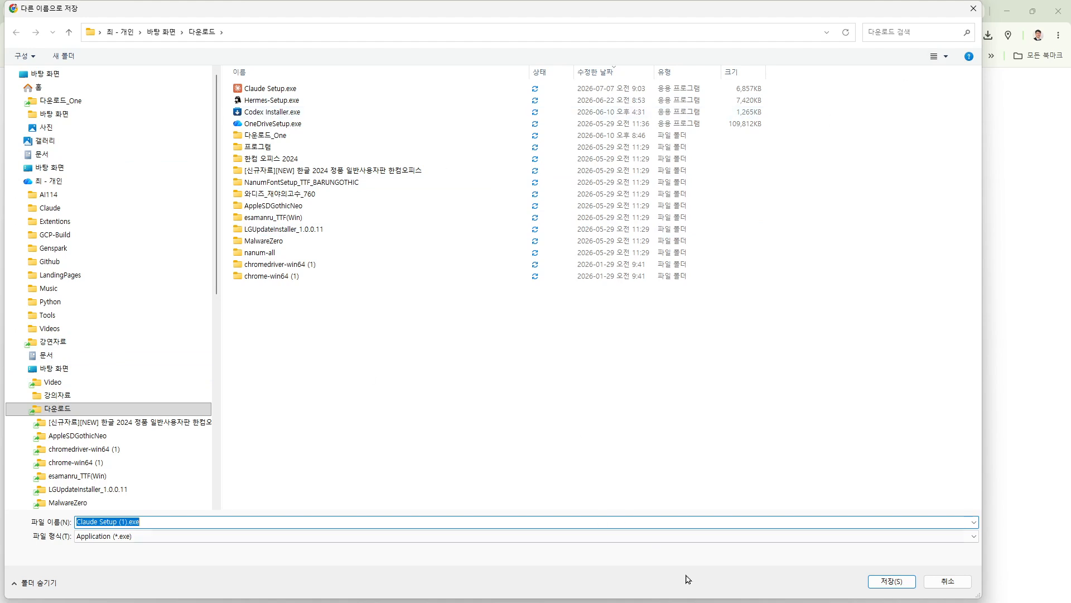
pyautogui.click(972, 11)
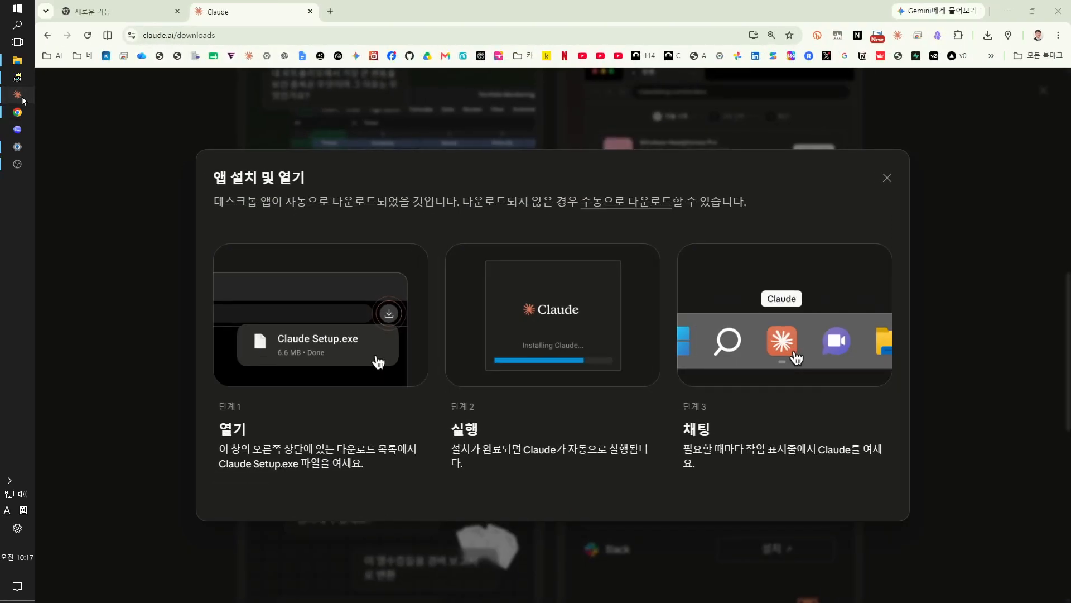
# Check where the installed Claude app can be launched in Windows, and close the app installation guide.
pyautogui.click(16, 8)
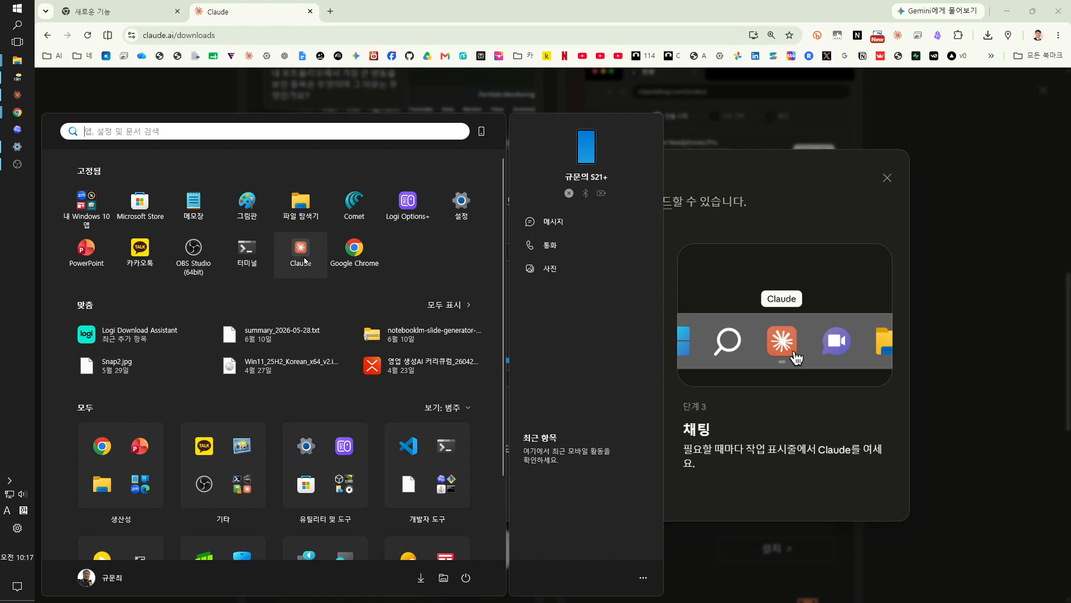
pyautogui.click(18, 95)
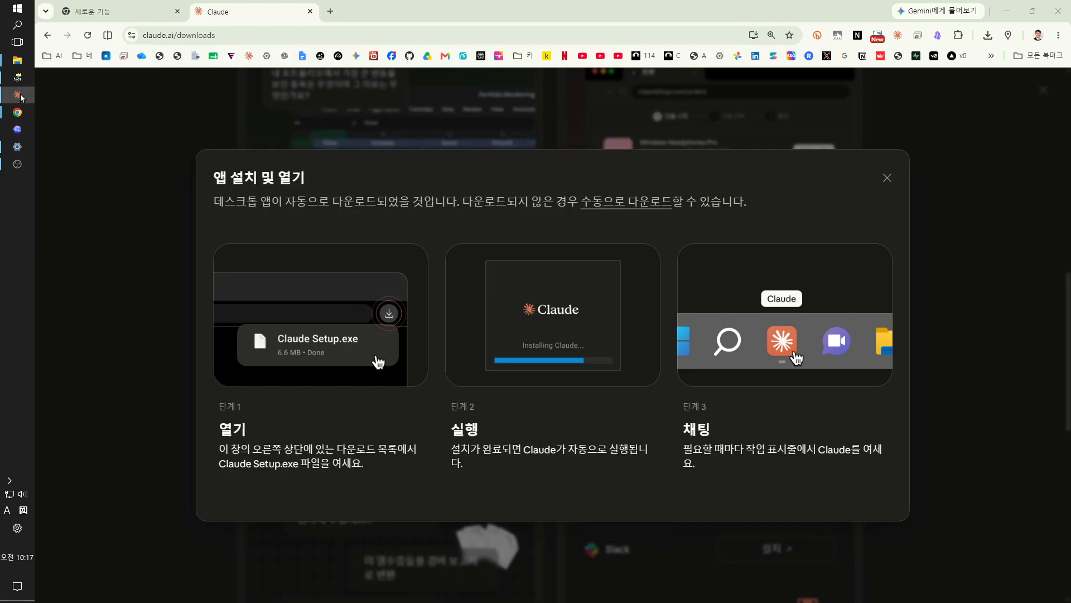
pyautogui.click(888, 178)
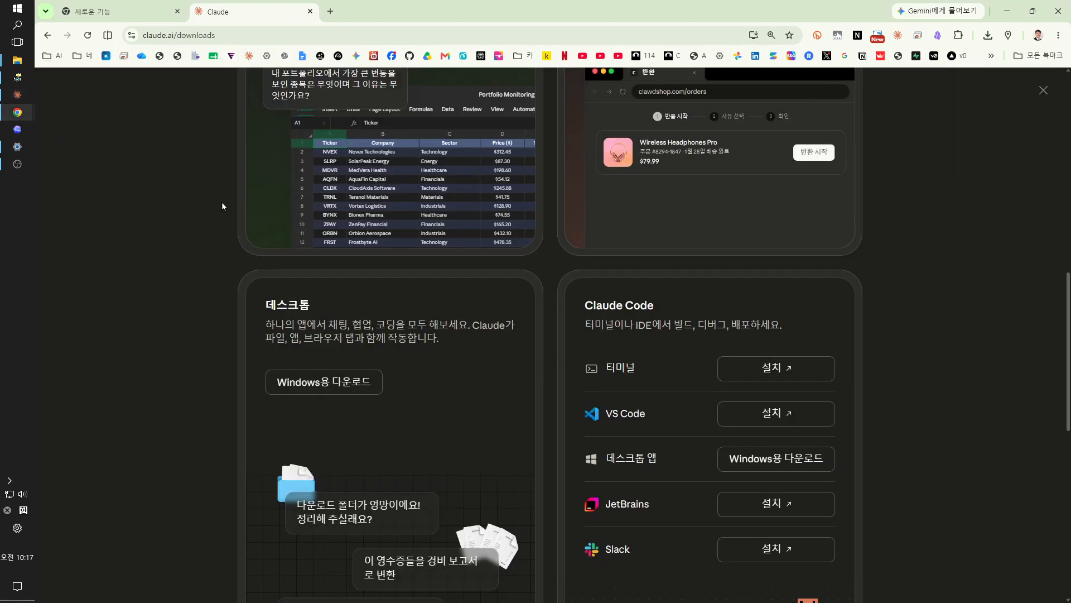
pyautogui.scroll(12, 223, 206)
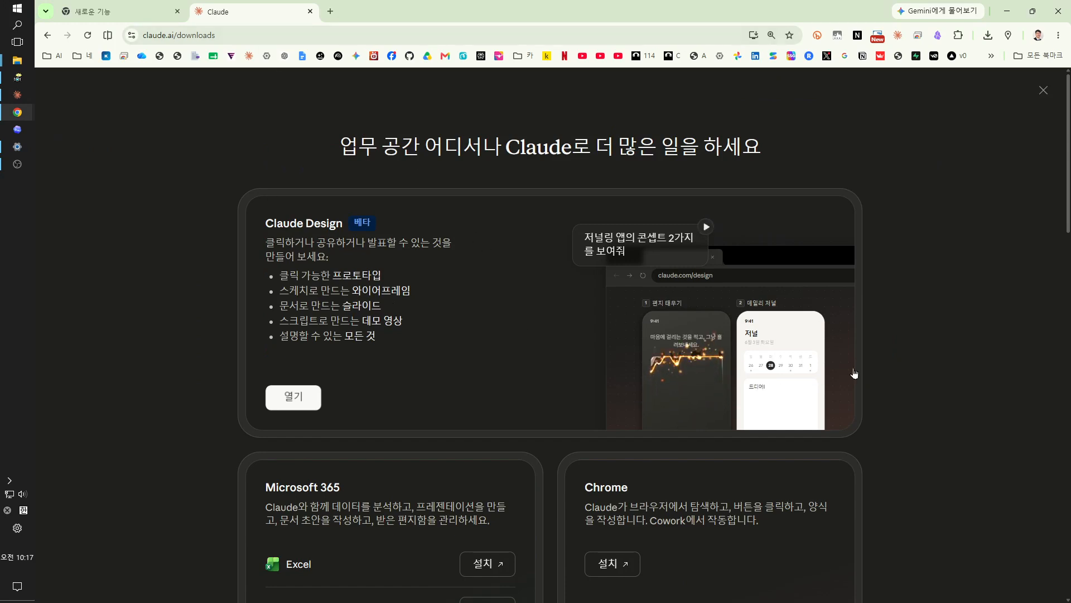
# Switch to the Claude desktop app and enlarge its interface by two zoom levels.
pyautogui.click(14, 100)
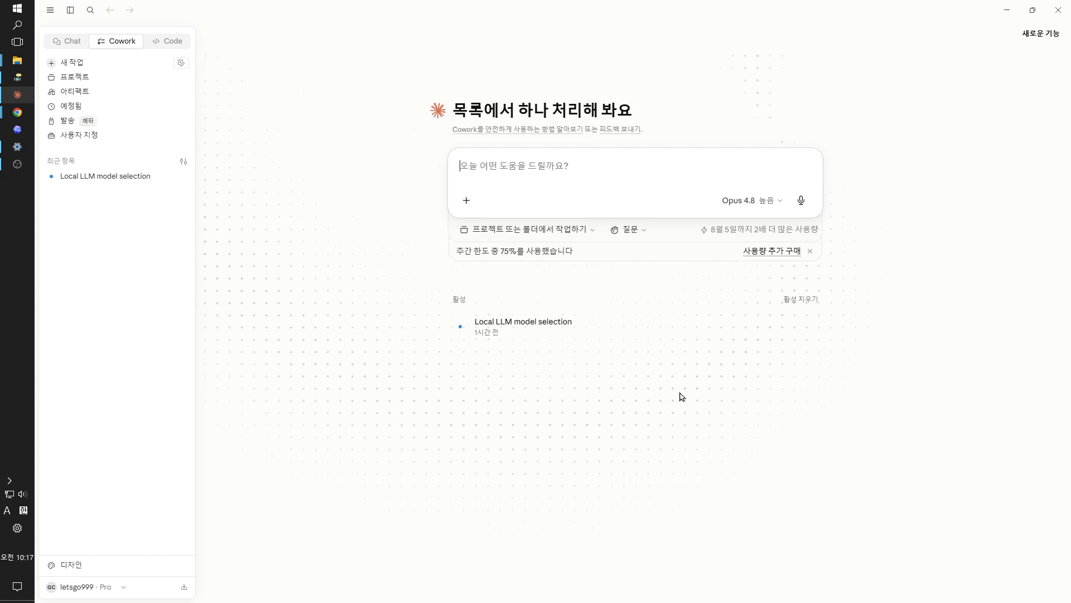
pyautogui.press('ctrl')
pyautogui.press('ctrl')
pyautogui.hotkey('ctrl', '=')
pyautogui.hotkey('ctrl', '=')
pyautogui.hotkey('ctrl', '=')
pyautogui.hotkey('ctrl', '=')
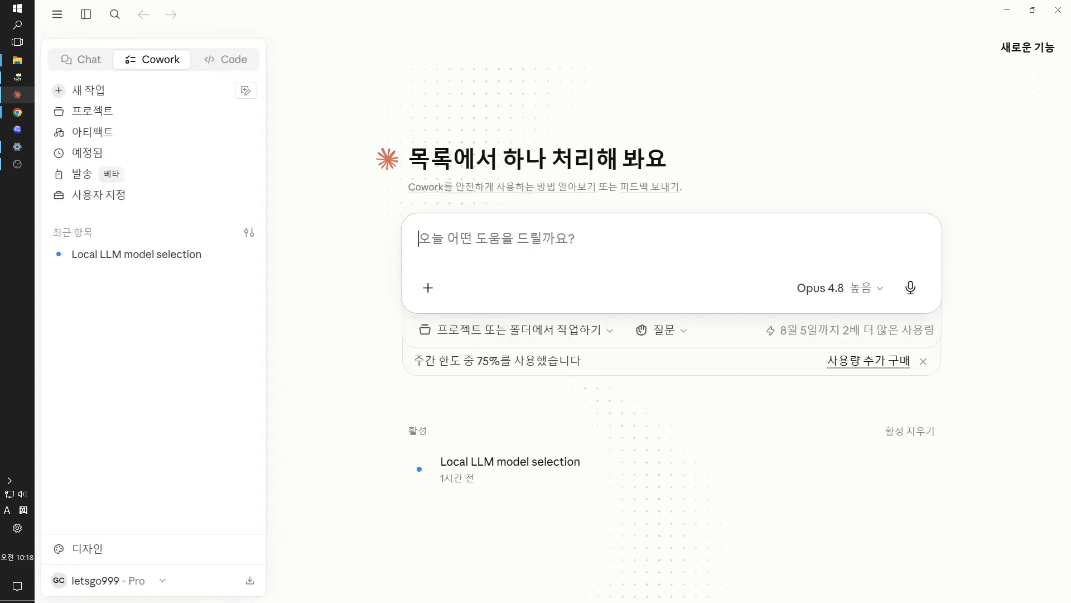
pyautogui.hotkey('ctrl', '=')
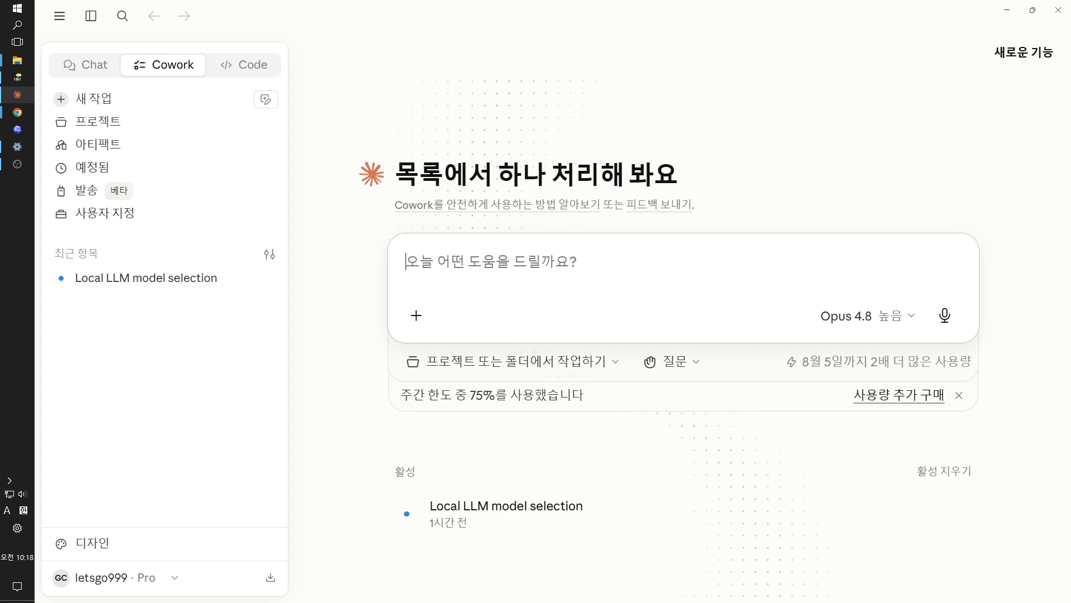
pyautogui.hotkey('ctrl', '-')
pyautogui.hotkey('ctrl', '-')
pyautogui.hotkey('ctrl', '-')
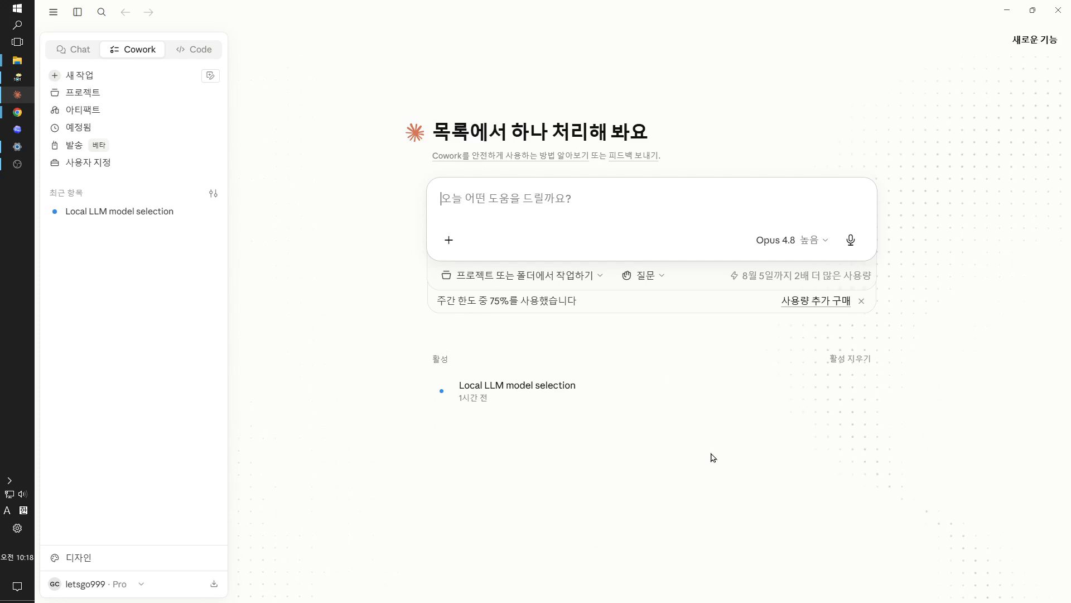
# View the Chat mode, return to Cowork and place the cursor in the new task prompt.
pyautogui.click(73, 51)
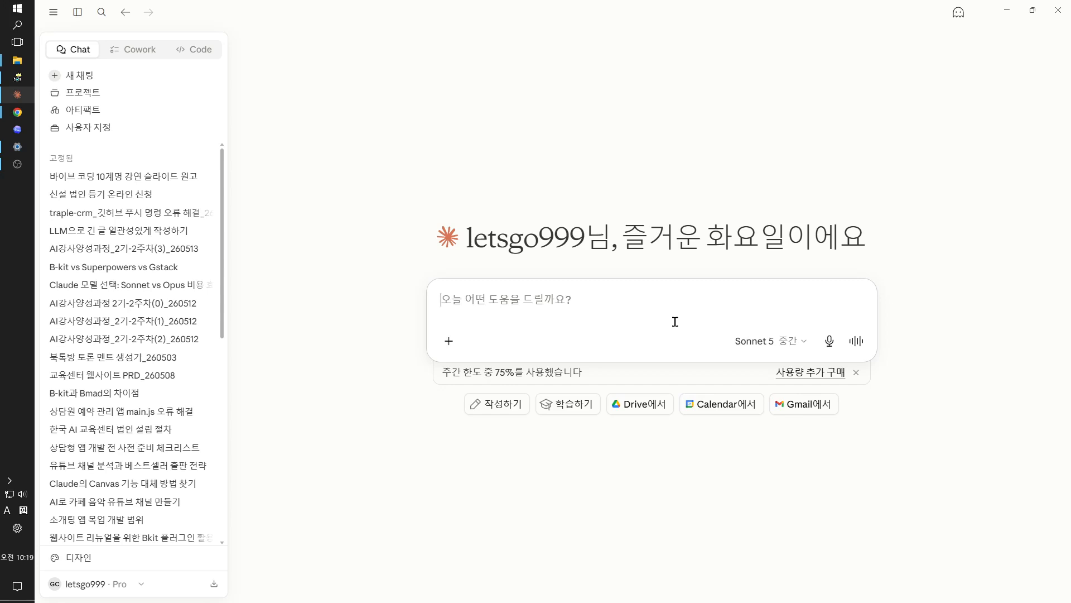
pyautogui.click(137, 54)
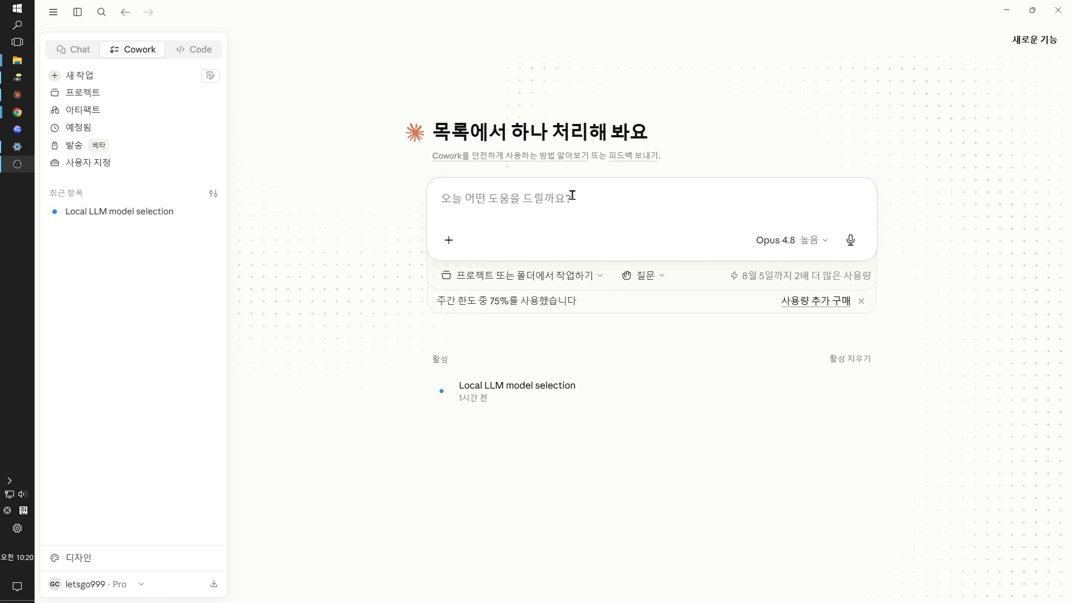
pyautogui.click(643, 213)
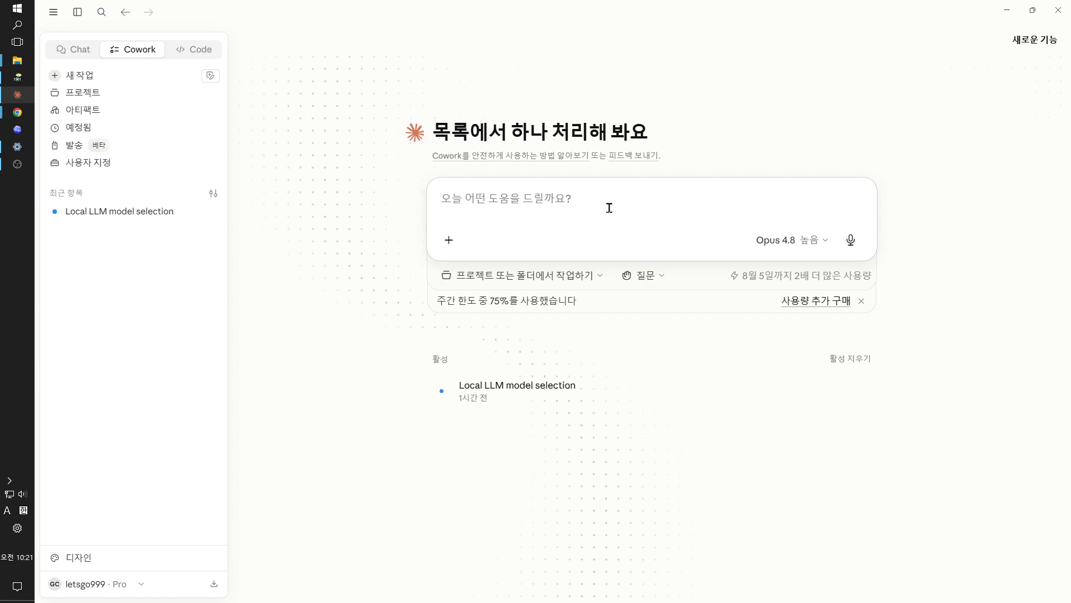
# Attach the copied PC-specification screenshot and dictate a request to diagnose the spare desktop and recommend a local LLM for simple repetitive work.
pyautogui.hotkey('ctrl', 'v')
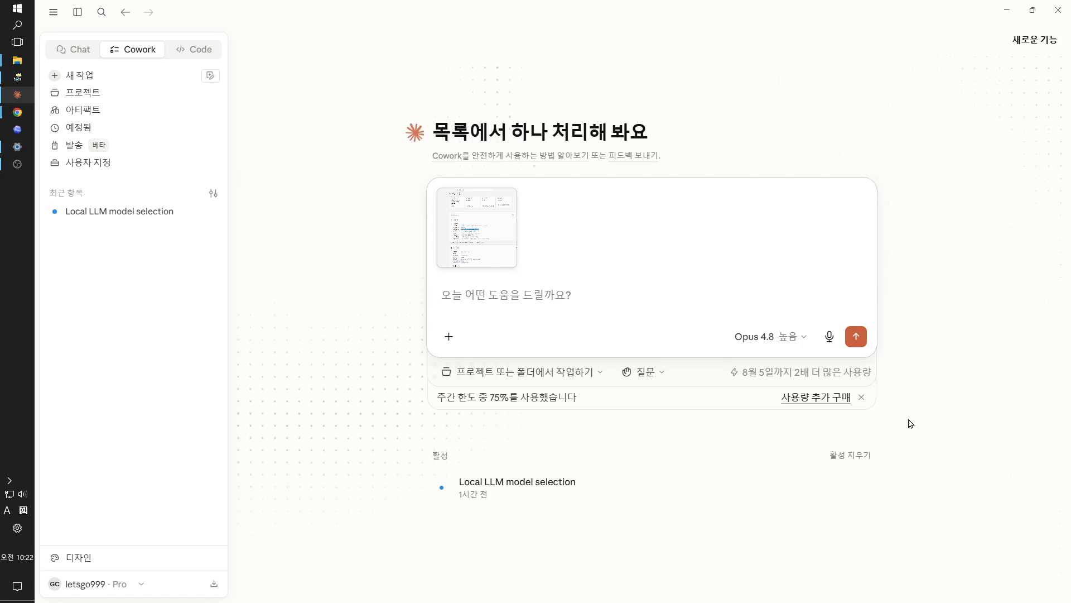
pyautogui.press('super+h')
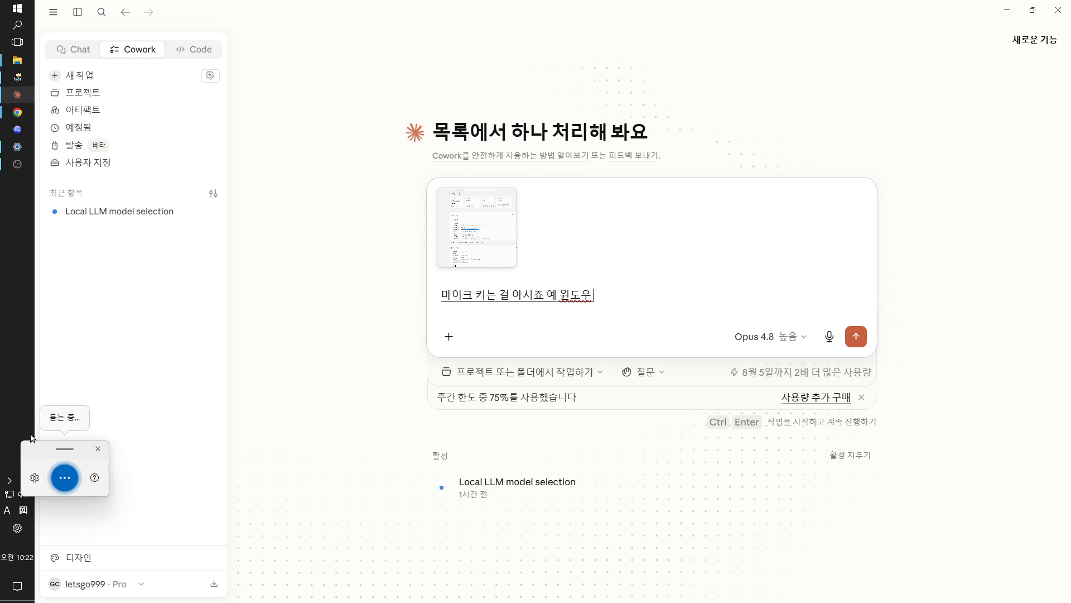
pyautogui.moveTo(40, 452); pyautogui.dragTo(165, 123)
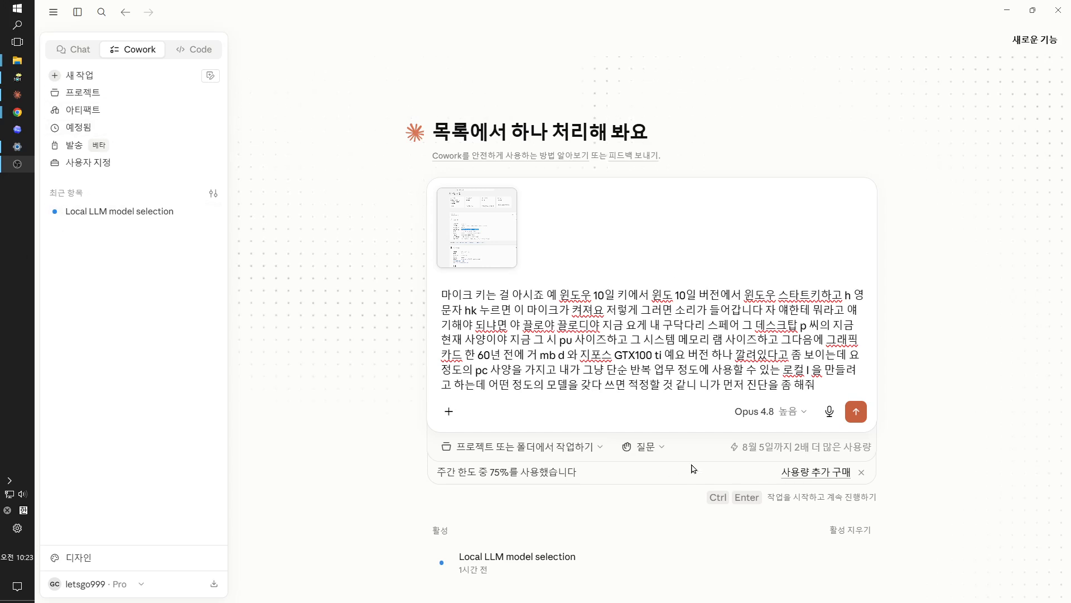
pyautogui.click(824, 384)
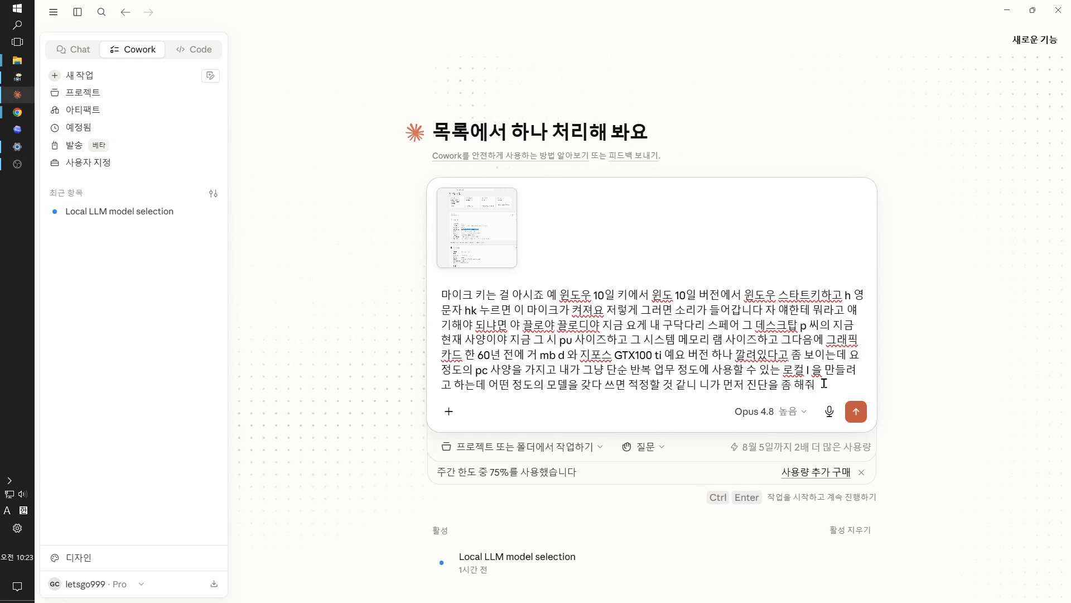
pyautogui.press('super+h')
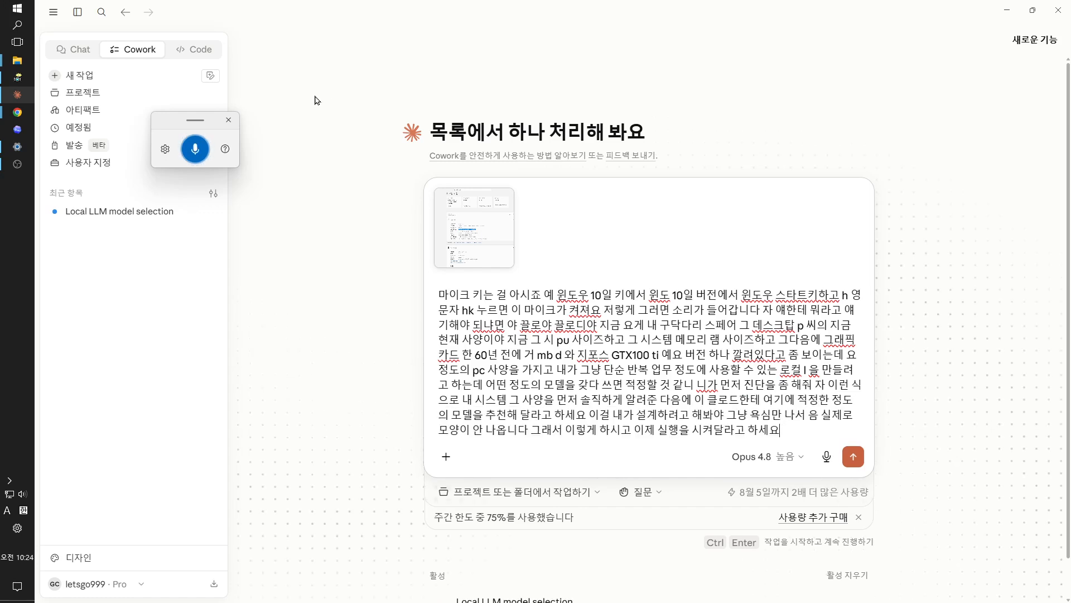
pyautogui.click(194, 150)
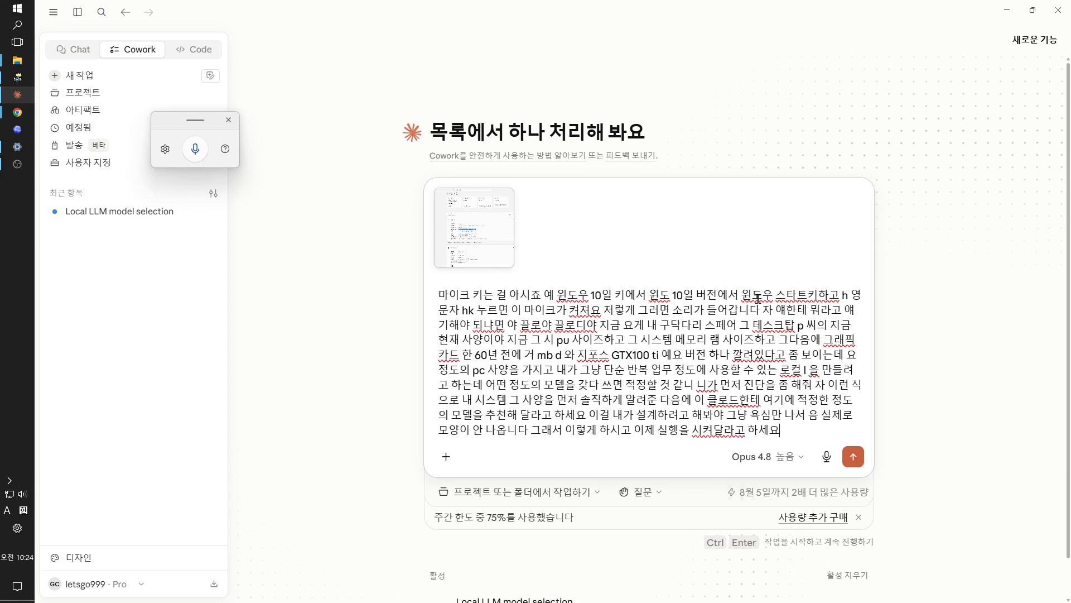
# Delete the dictated opening remarks about turning on the microphone so the prompt starts with "끌로디야".
pyautogui.moveTo(537, 292); pyautogui.dragTo(384, 305)
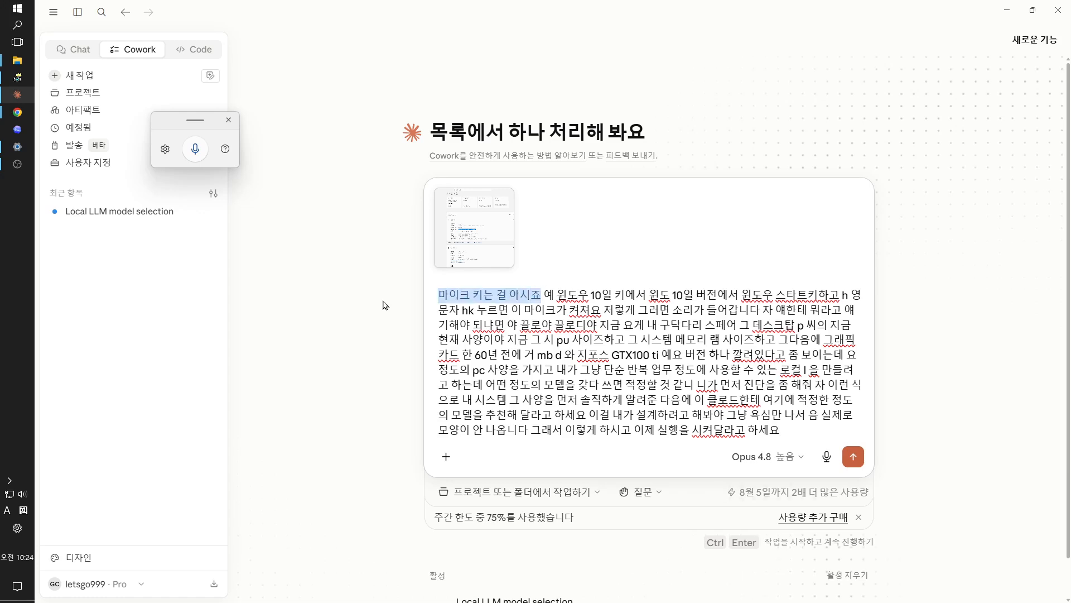
pyautogui.press('BackSpace')
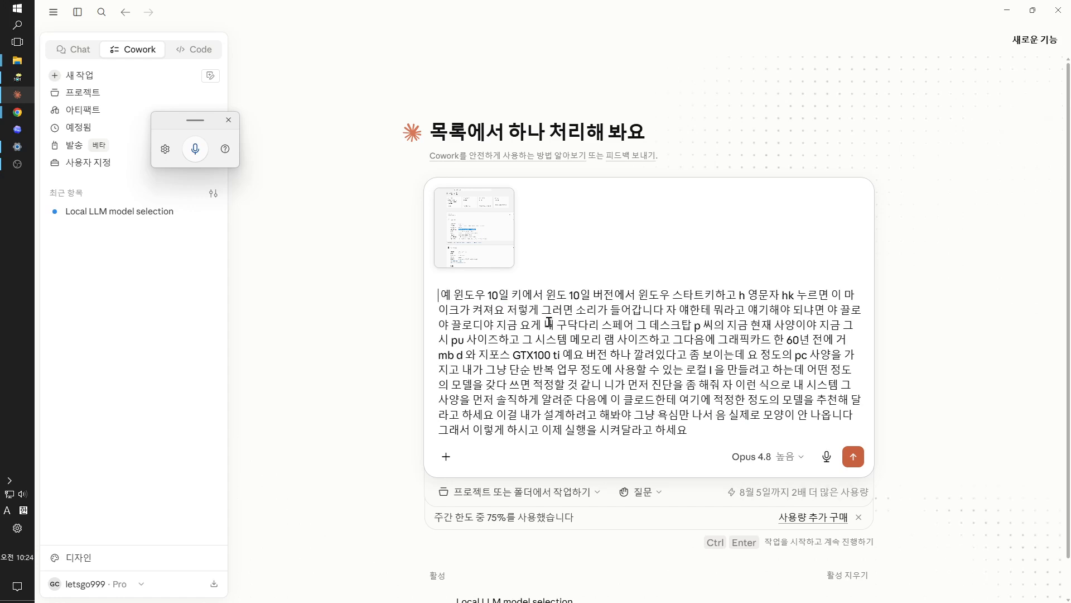
pyautogui.moveTo(830, 313); pyautogui.dragTo(424, 297)
pyautogui.press('BackSpace')
pyautogui.press('BackSpace')
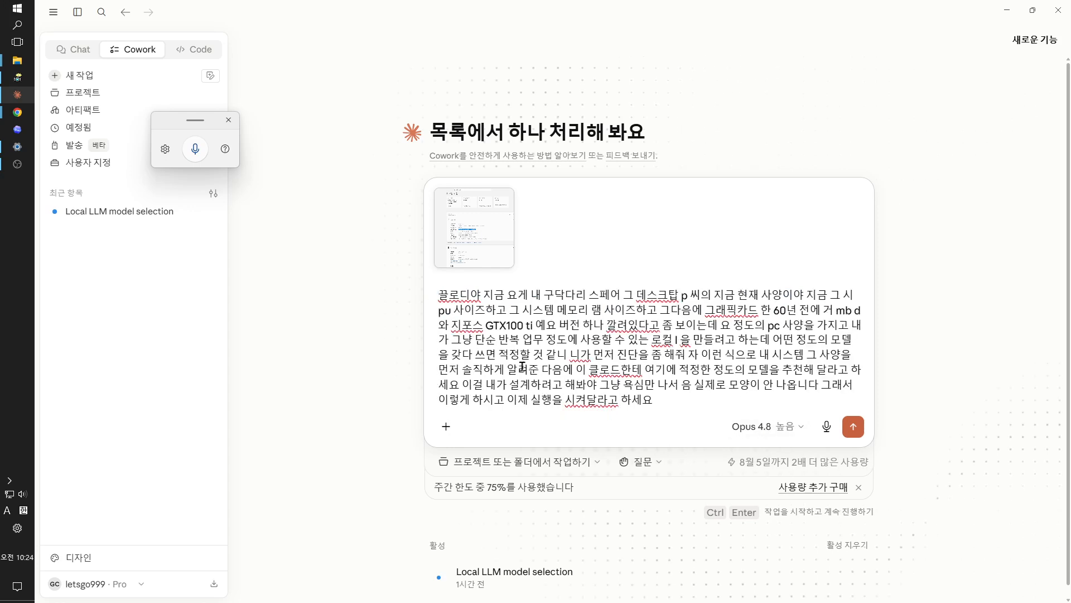
# Remove the closing remarks after "추천해" and the aside from "자 이런 식으로" through "다음에" in the prompt.
pyautogui.moveTo(818, 369); pyautogui.dragTo(825, 399)
pyautogui.press('BackSpace')
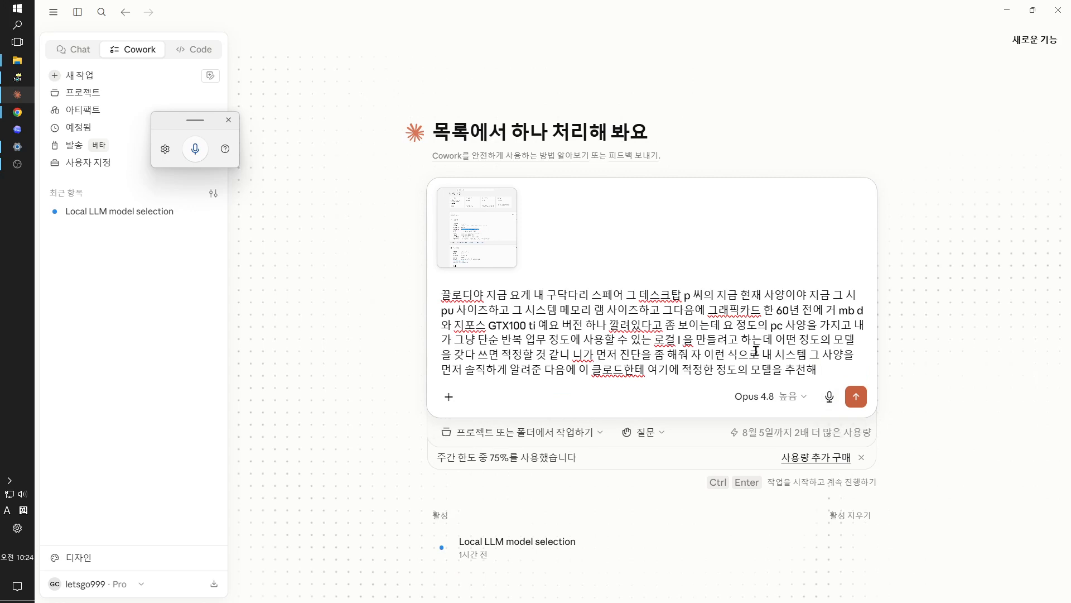
pyautogui.moveTo(691, 355); pyautogui.dragTo(767, 356)
pyautogui.press('BackSpace')
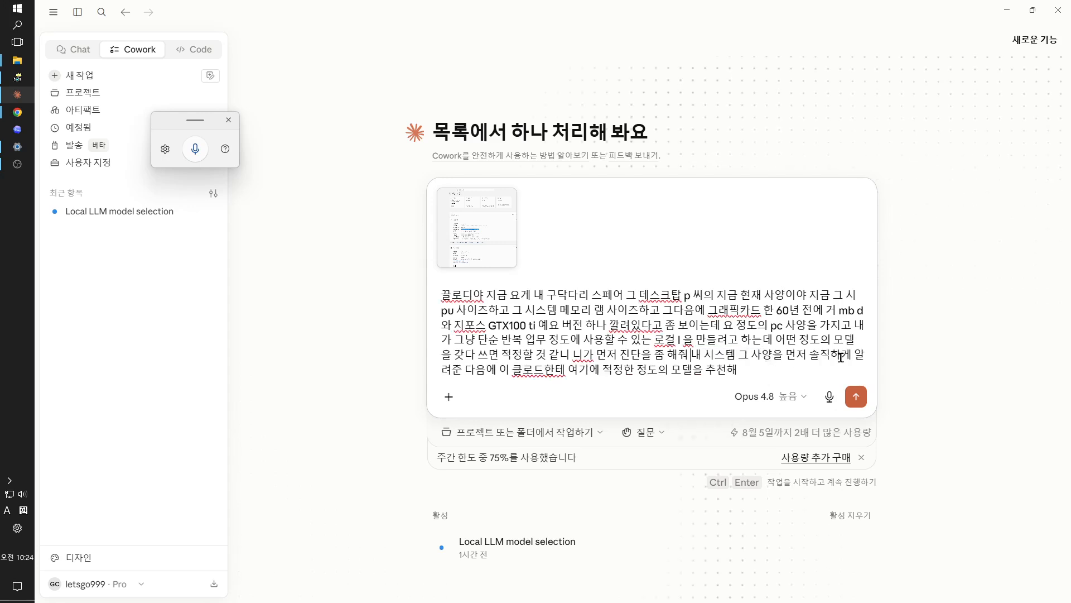
pyautogui.moveTo(692, 354); pyautogui.dragTo(503, 371)
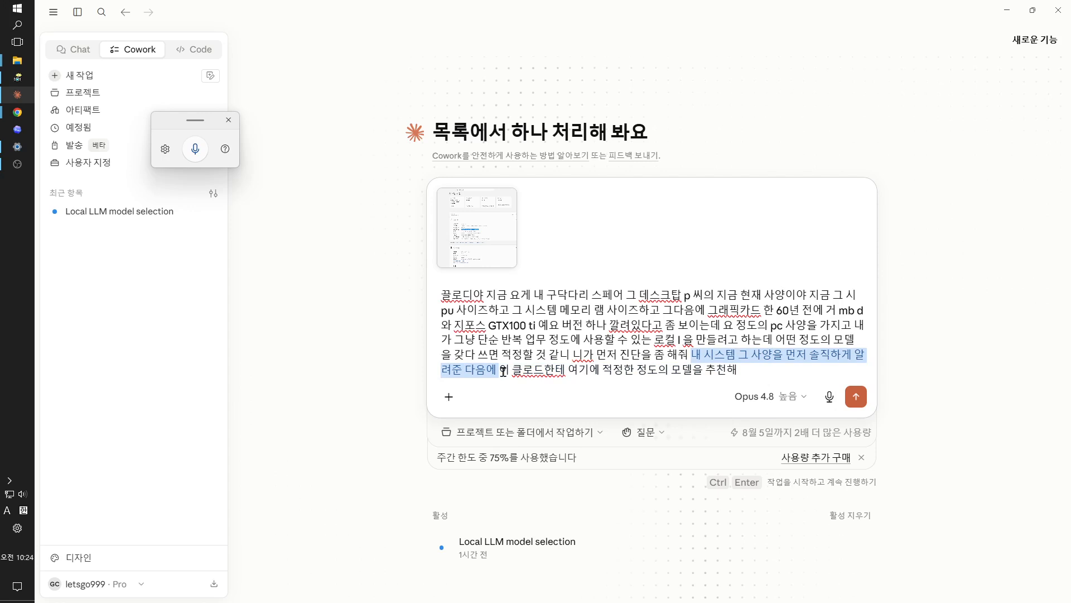
pyautogui.press('BackSpace')
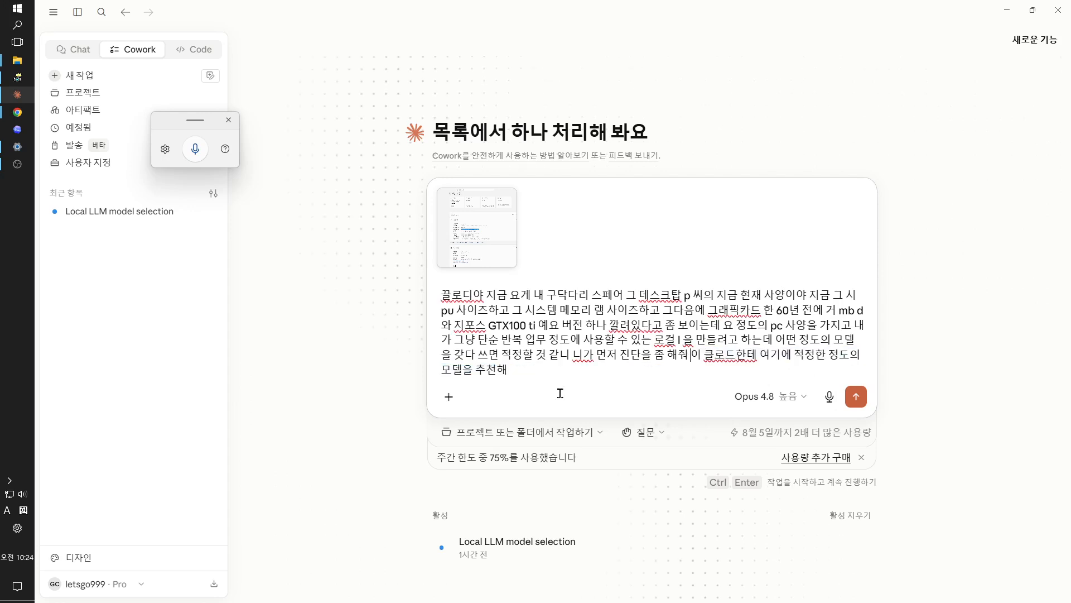
# Delete "이 클로드한테" before "여기에 적정한 정도의 모델을 추천해" and send the prompt.
pyautogui.press('Delete')
pyautogui.press('Delete')
pyautogui.press('Delete')
pyautogui.press('Delete')
pyautogui.press('Delete')
pyautogui.press('Delete')
pyautogui.press('Delete')
pyautogui.press('Delete')
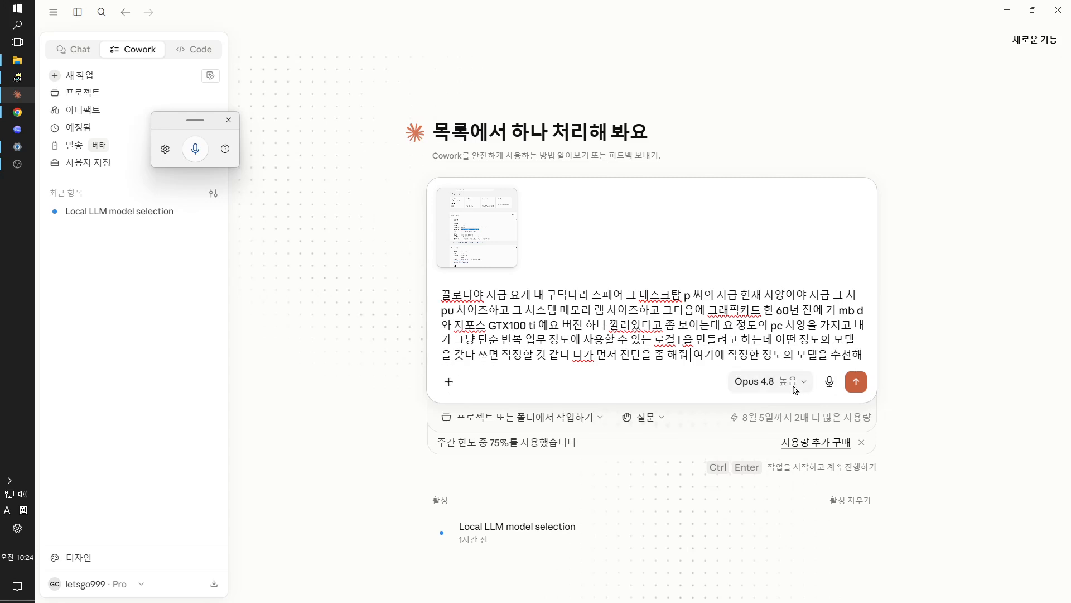
pyautogui.press('Delete')
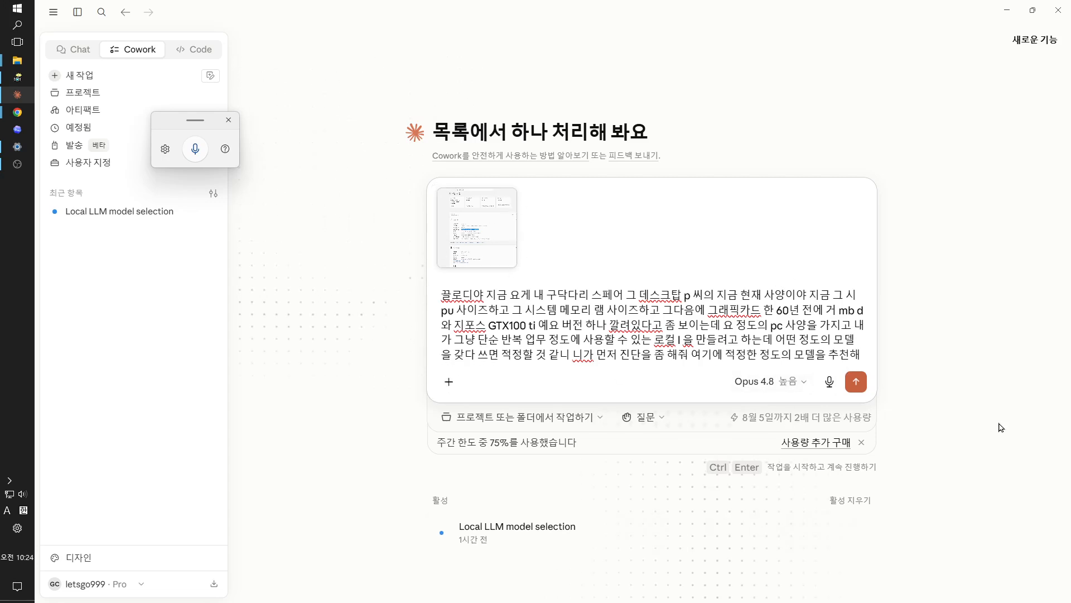
pyautogui.click(856, 381)
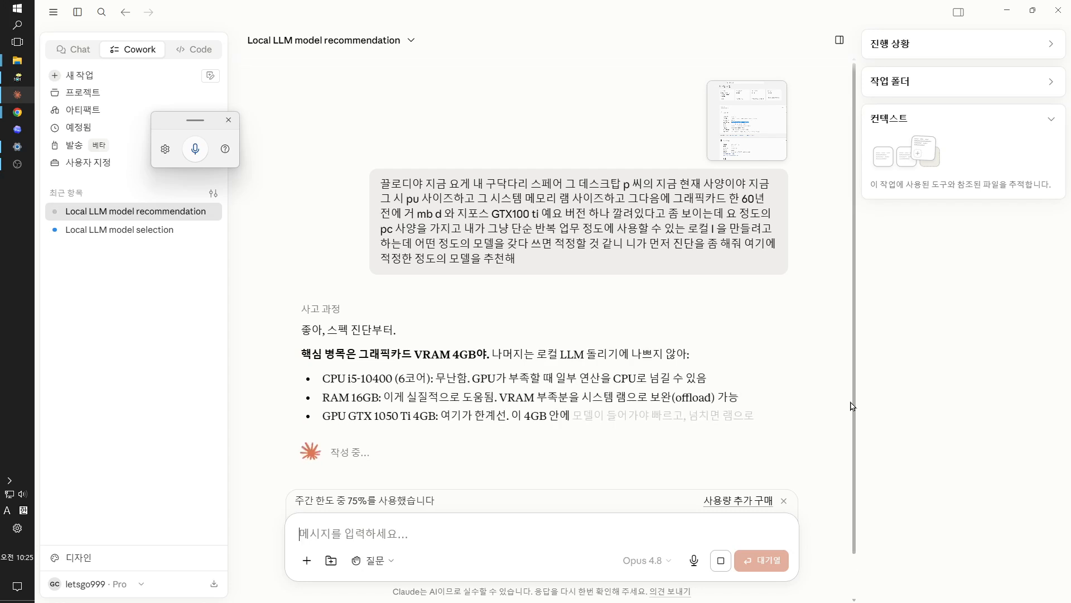
# Read through Claude's hardware diagnosis, ranked model recommendations and suggested tools for running a local LLM.
pyautogui.scroll(-2, 737, 282)
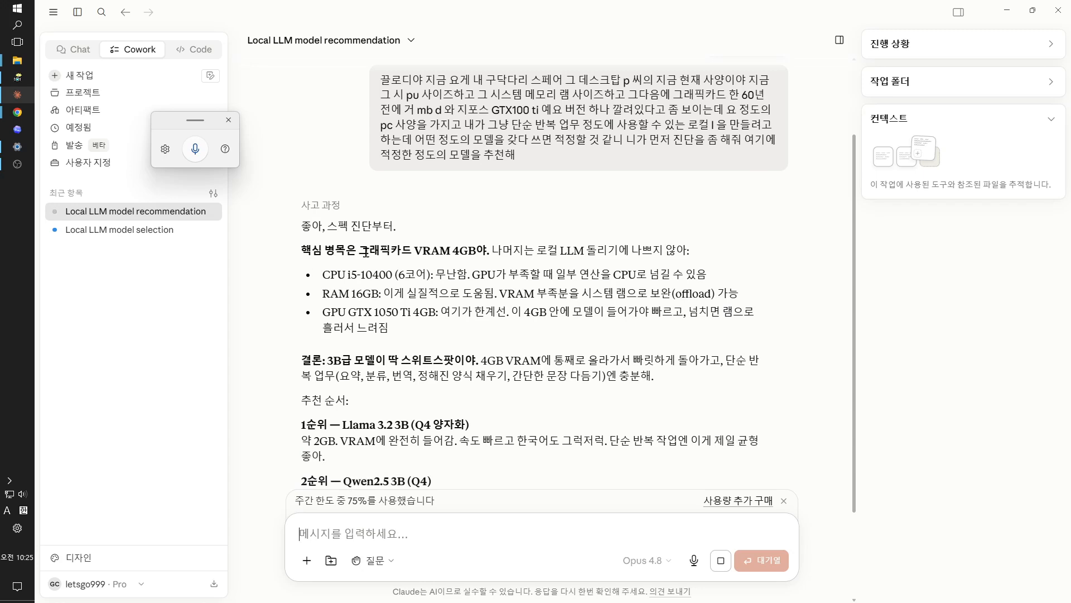
pyautogui.scroll(-3, 554, 275)
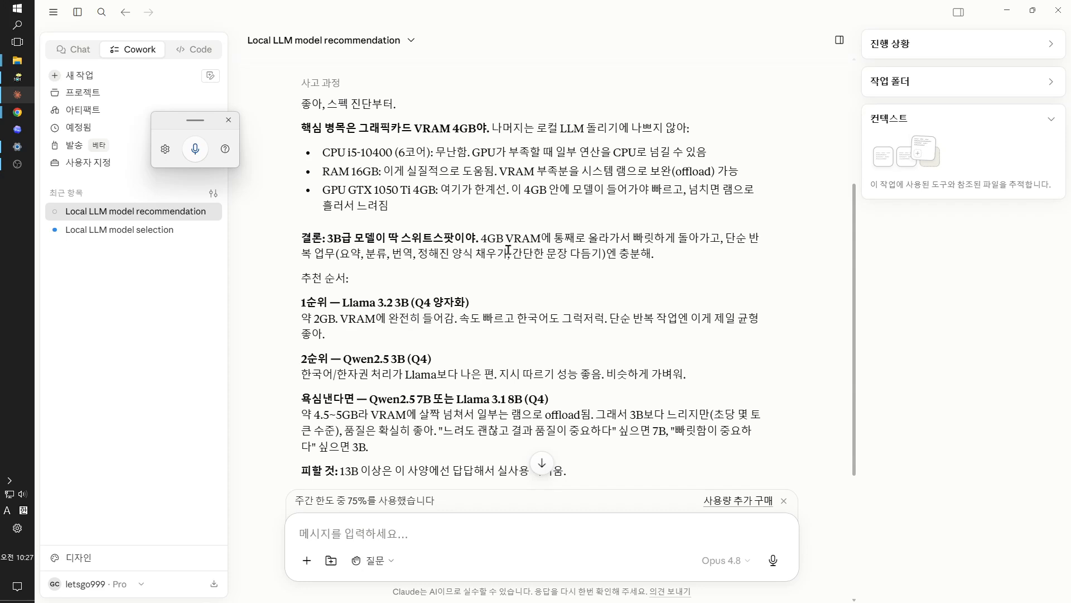
pyautogui.scroll(-4, 684, 282)
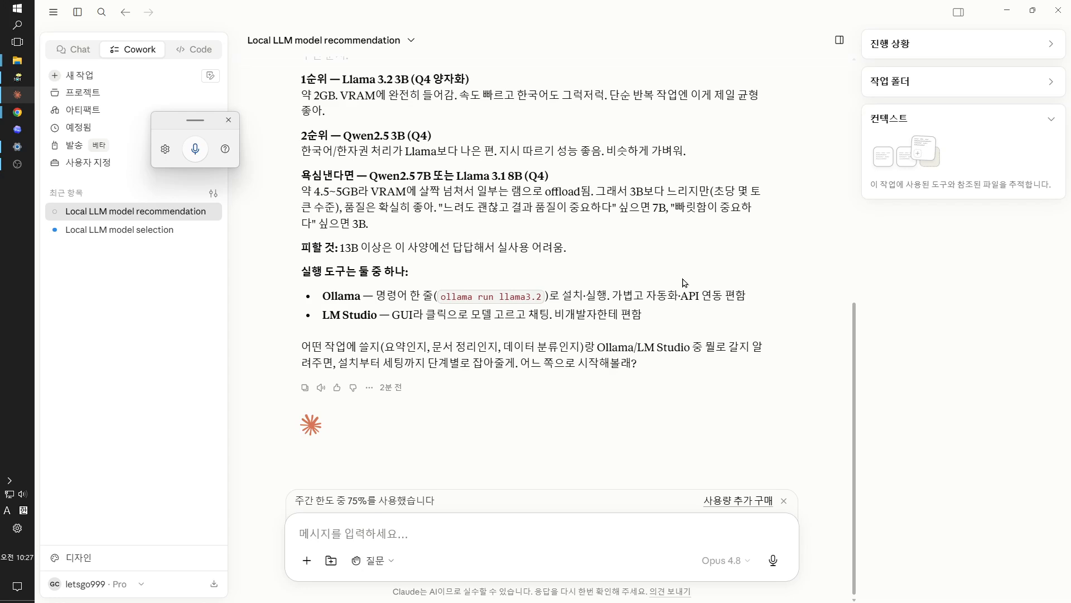
pyautogui.scroll(4, 685, 283)
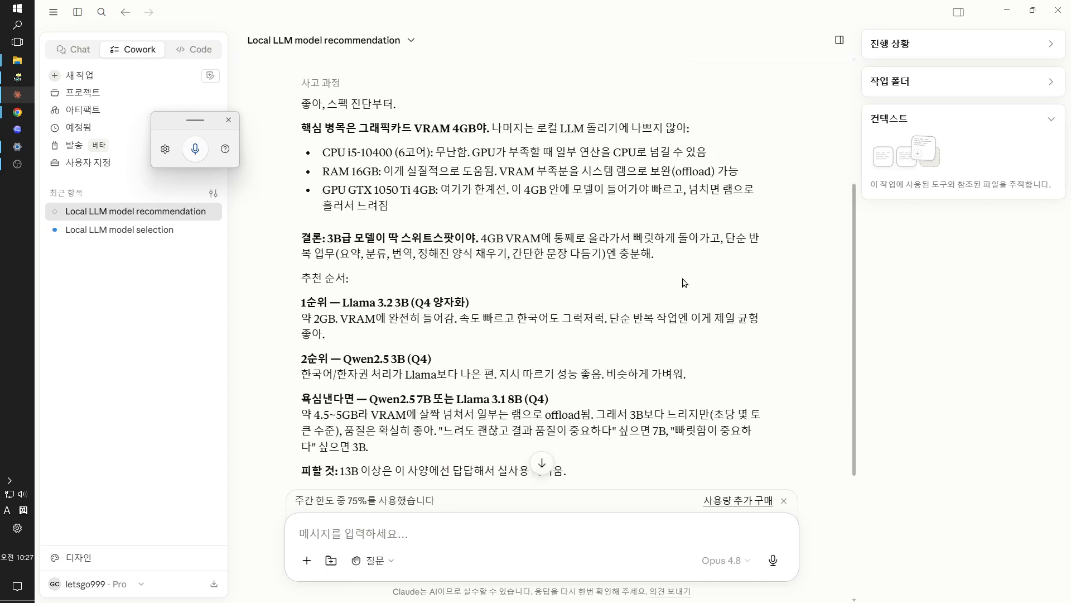
pyautogui.scroll(-4, 685, 283)
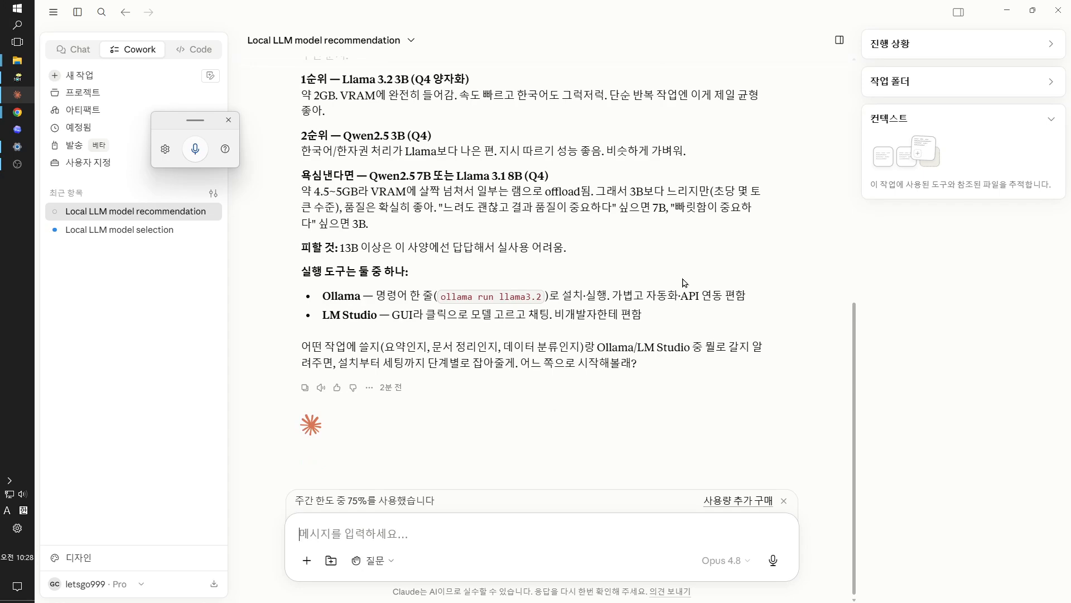
pyautogui.scroll(5, 685, 283)
pyautogui.scroll(-5, 684, 283)
pyautogui.scroll(4, 563, 244)
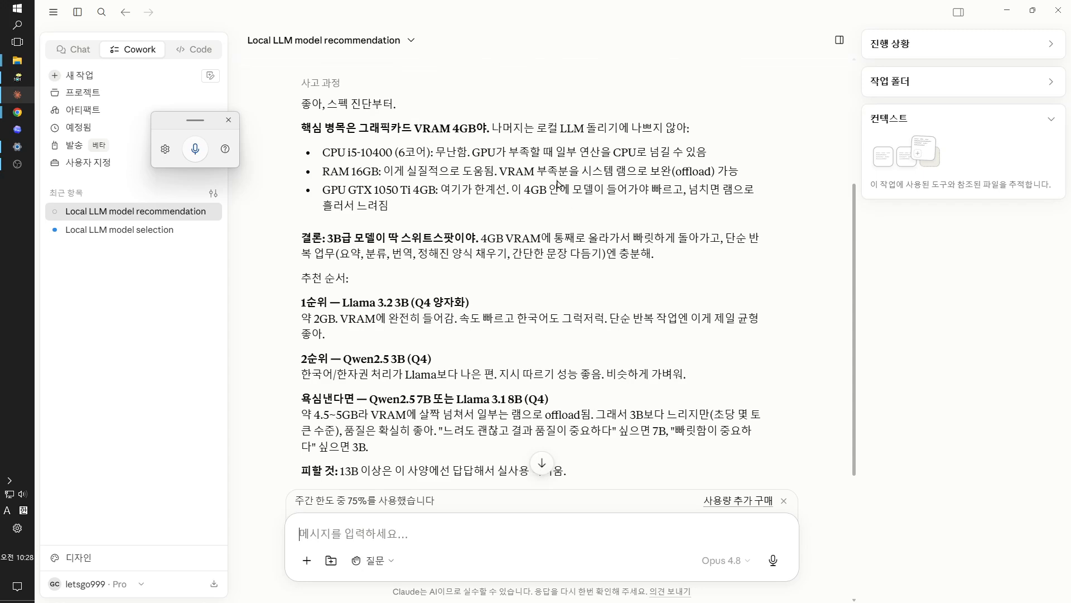
pyautogui.scroll(-4, 614, 273)
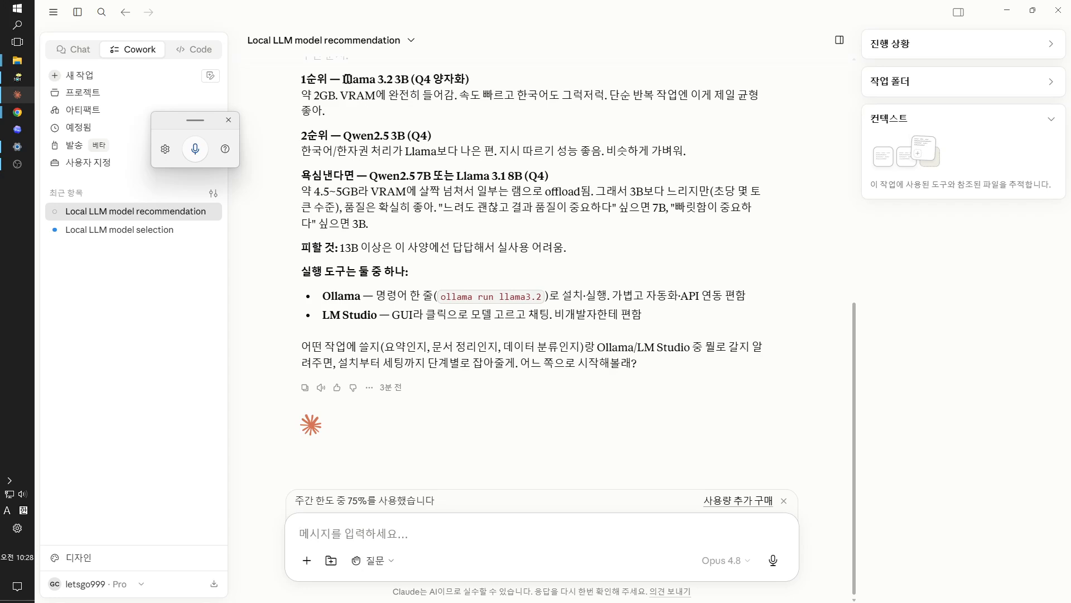
# Examine the first-ranked Llama 3.2 3B recommendation, highlighting its name, speed, Korean ability and suitability for simple repetitive tasks.
pyautogui.moveTo(347, 78); pyautogui.dragTo(408, 78)
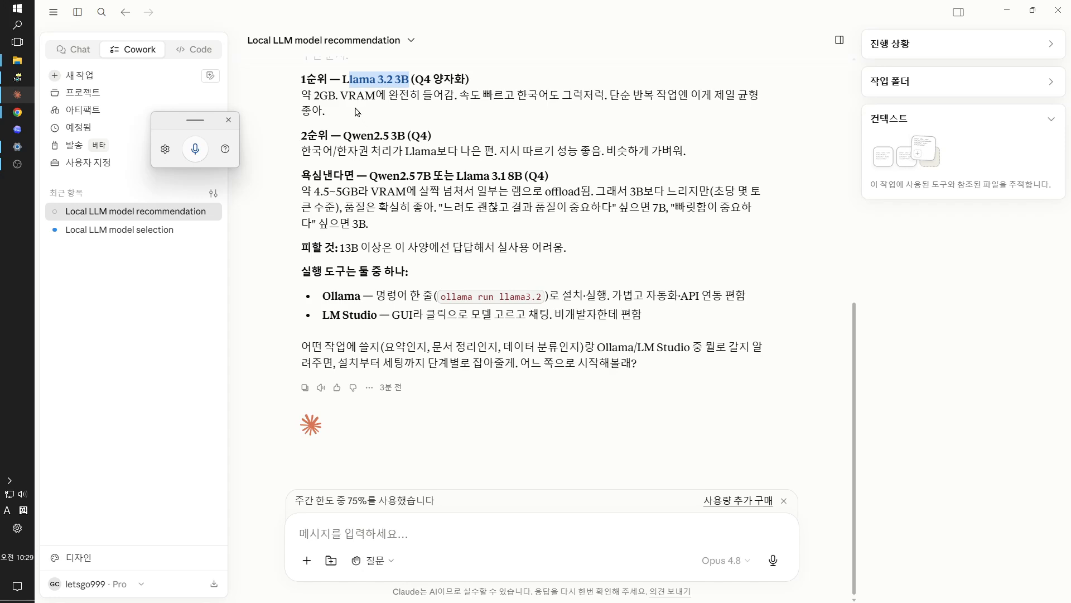
pyautogui.moveTo(336, 96); pyautogui.dragTo(516, 101)
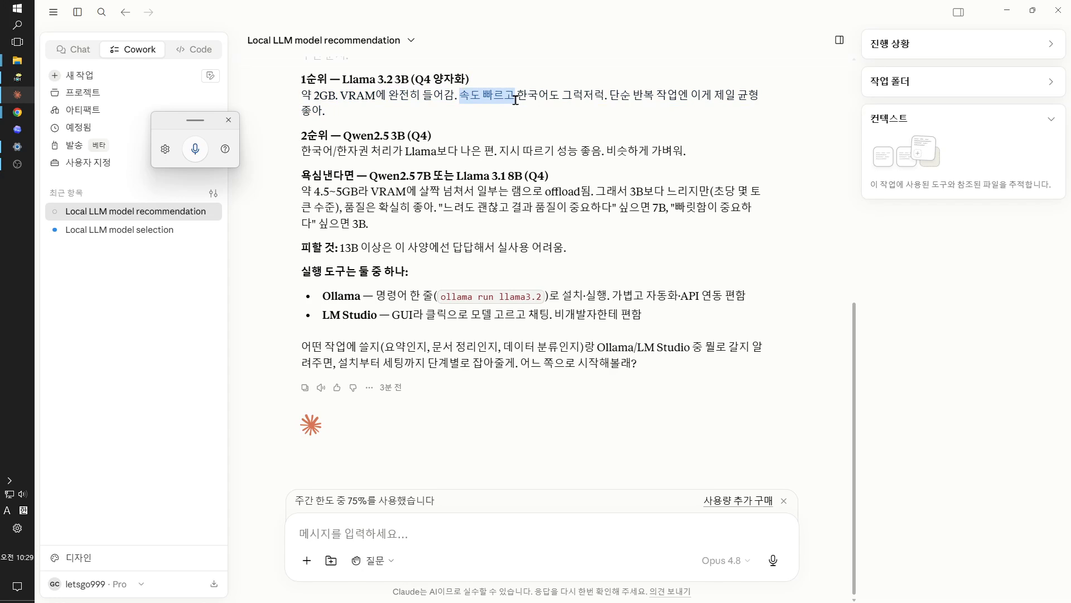
pyautogui.click(521, 96)
pyautogui.moveTo(518, 96); pyautogui.dragTo(528, 97)
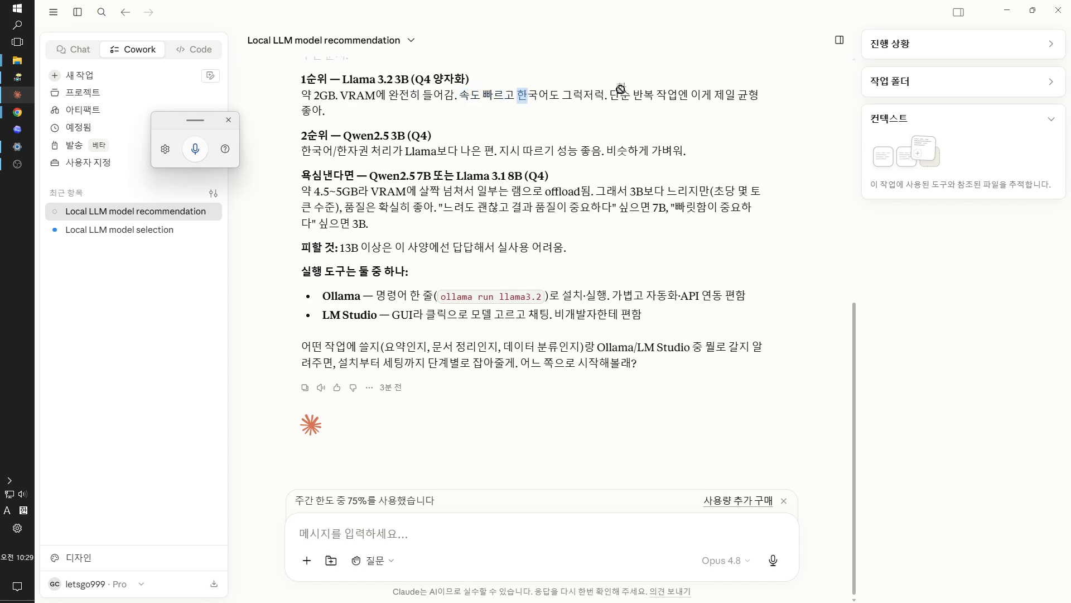
pyautogui.click(607, 87)
pyautogui.moveTo(611, 95); pyautogui.dragTo(783, 98)
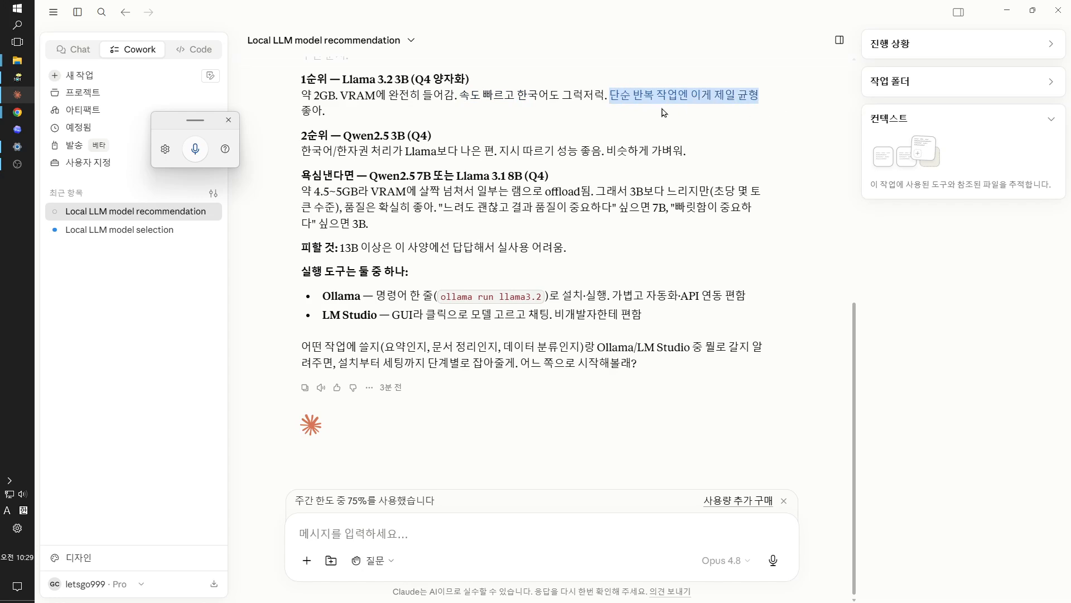
pyautogui.click(549, 114)
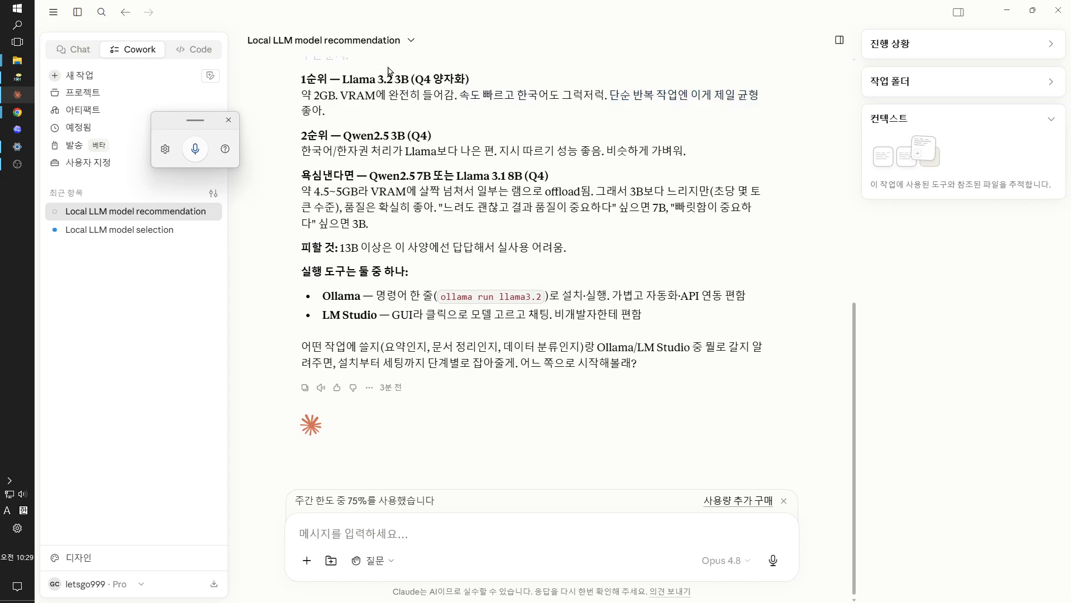
# Examine the second-ranked Qwen2.5 3B recommendation, highlighting its name and its performance and lightness notes.
pyautogui.moveTo(342, 136); pyautogui.dragTo(400, 137)
pyautogui.click(454, 146)
pyautogui.moveTo(497, 152); pyautogui.dragTo(709, 156)
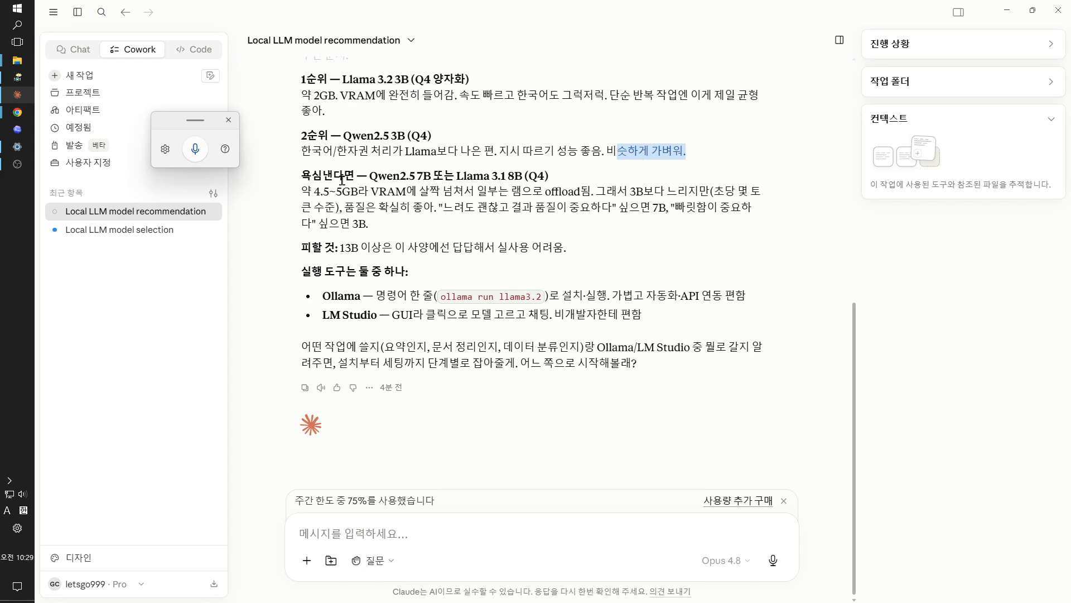
# Examine the more ambitious Qwen2.5 7B or Llama 3.1 8B option, highlighting its memory size, VRAM, speed and quality notes.
pyautogui.click(427, 174)
pyautogui.moveTo(457, 176); pyautogui.dragTo(507, 177)
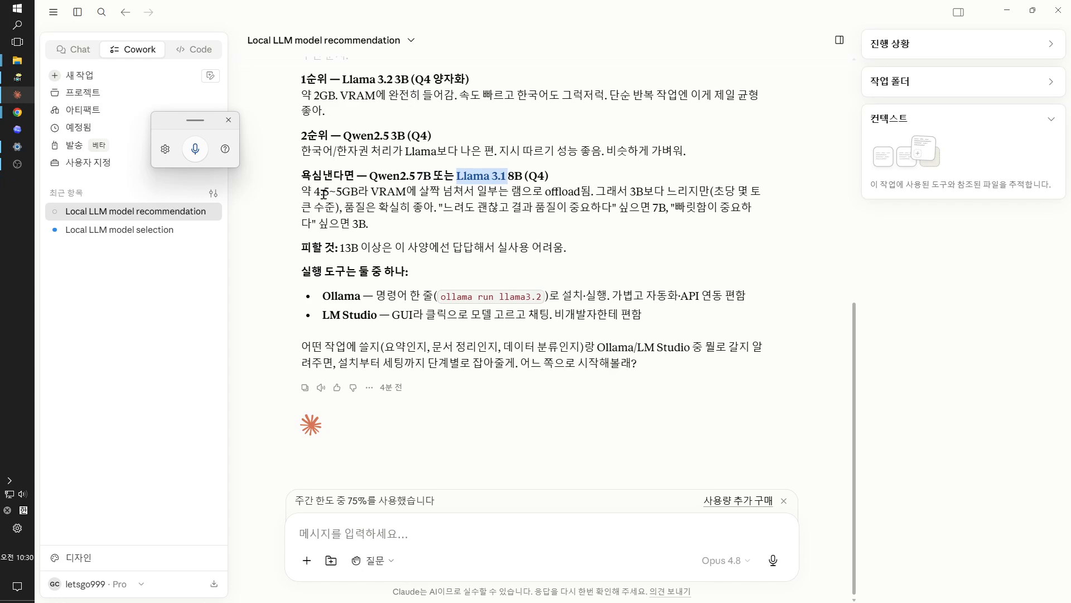
pyautogui.moveTo(314, 192); pyautogui.dragTo(358, 199)
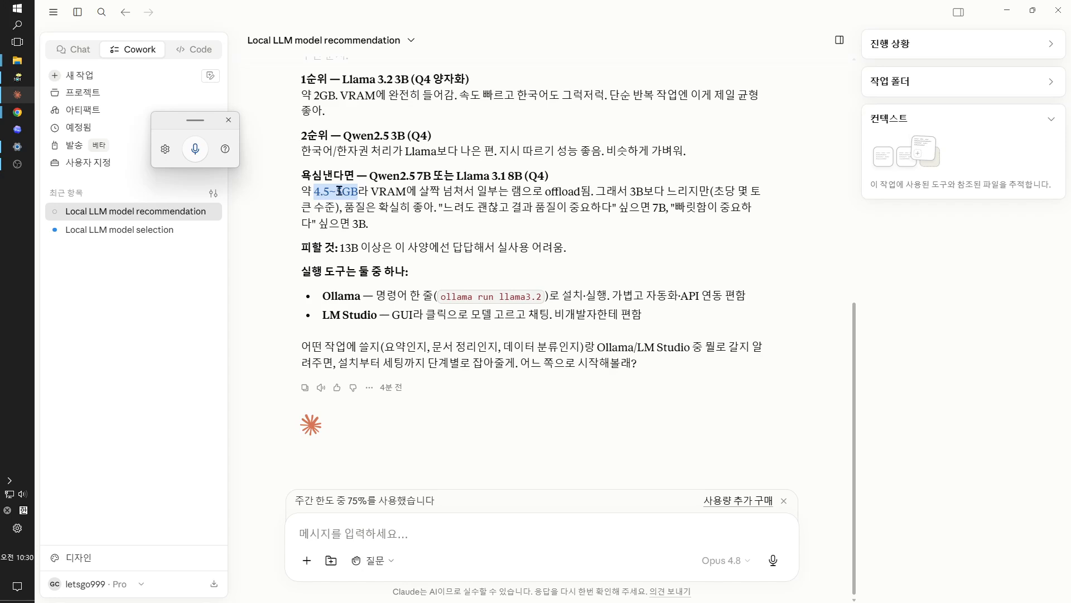
pyautogui.moveTo(371, 193); pyautogui.dragTo(424, 197)
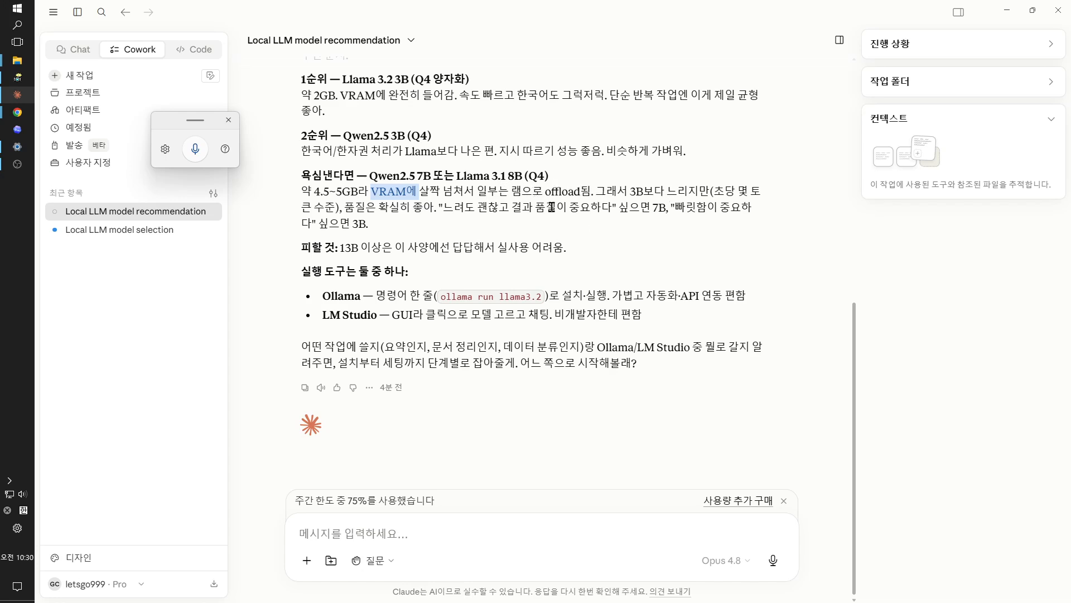
pyautogui.moveTo(629, 195); pyautogui.dragTo(711, 197)
pyautogui.moveTo(355, 207); pyautogui.dragTo(443, 208)
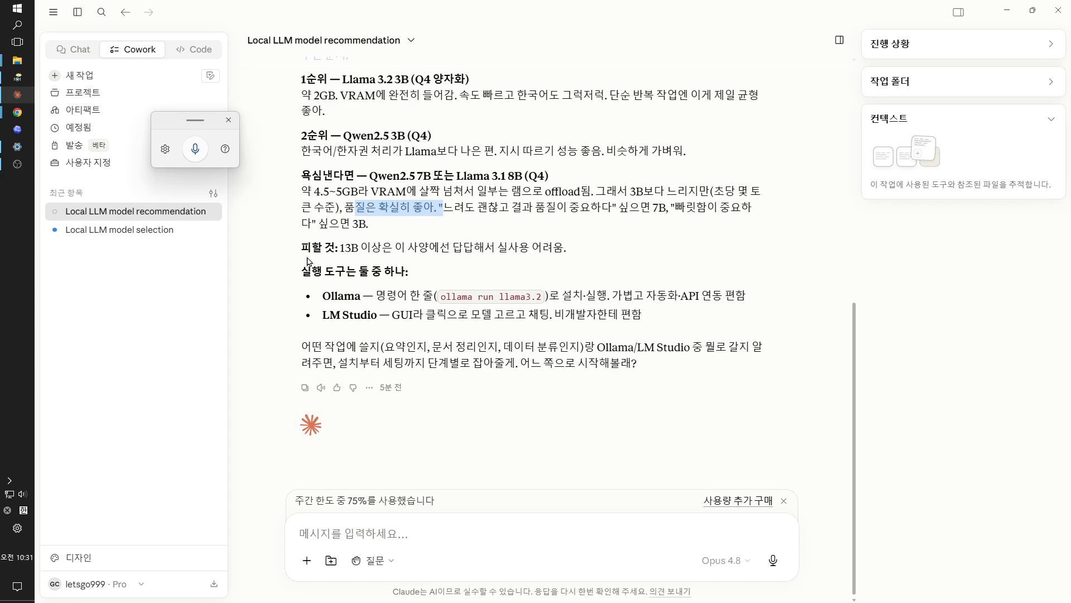
# Highlight the note on which model sizes to avoid and the Ollama and LM Studio tool options.
pyautogui.moveTo(303, 250); pyautogui.dragTo(573, 255)
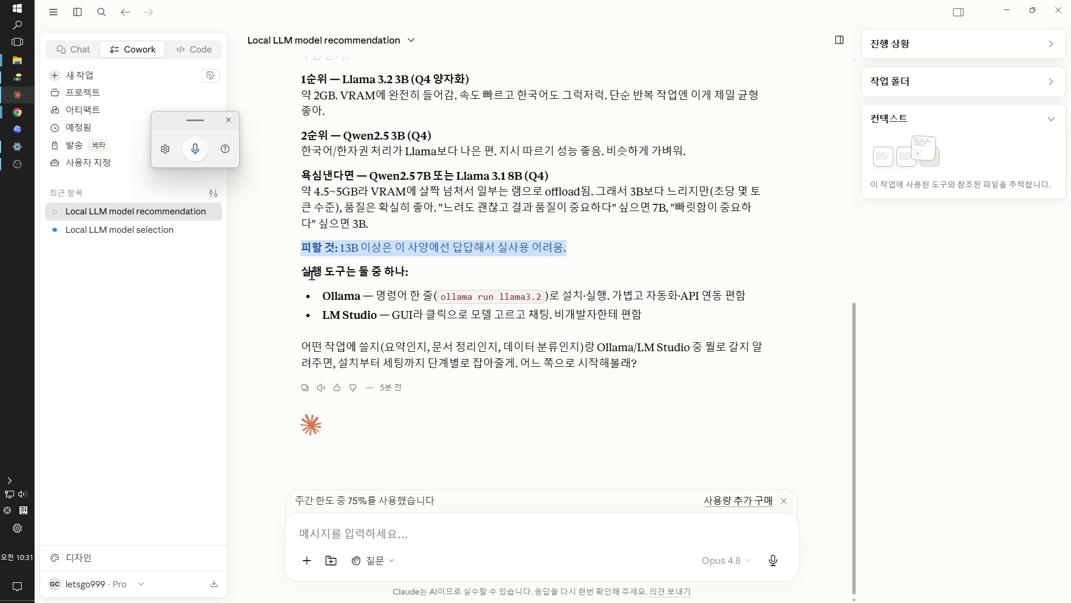
pyautogui.click(326, 298)
pyautogui.moveTo(326, 297); pyautogui.dragTo(379, 316)
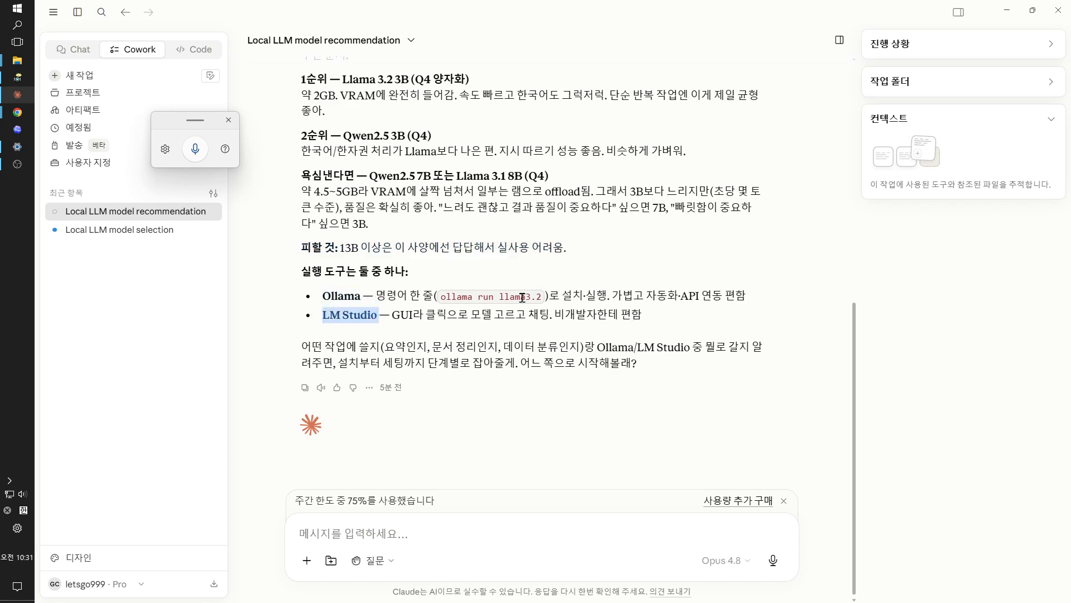
# Highlight the description of Ollama's one-line command install and API integration, and the name of the LM Studio option.
pyautogui.moveTo(376, 295); pyautogui.dragTo(767, 305)
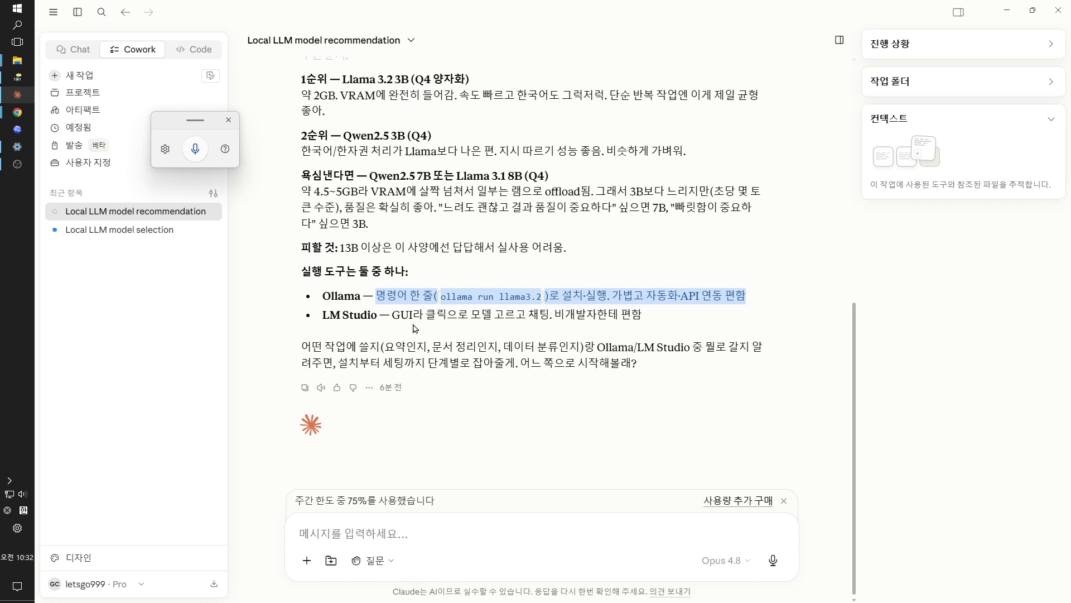
pyautogui.click(317, 320)
pyautogui.moveTo(317, 320); pyautogui.dragTo(378, 327)
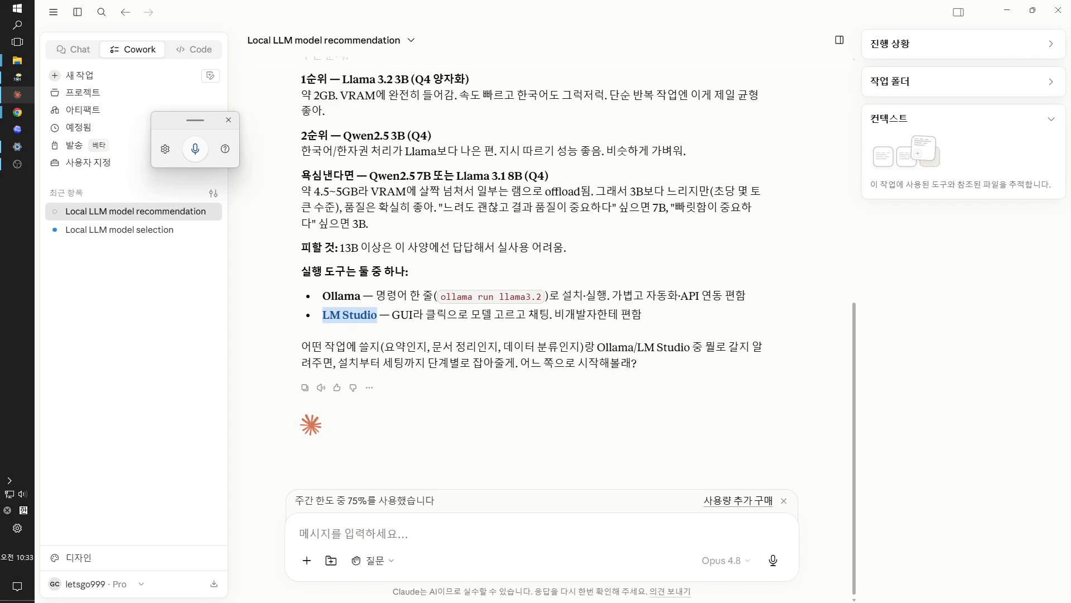
# Paste the prepared request for an LM Studio installation guide and repetitive-task model setup into the message, and remove its leading timestamp and blank line.
pyautogui.click(1000, 20)
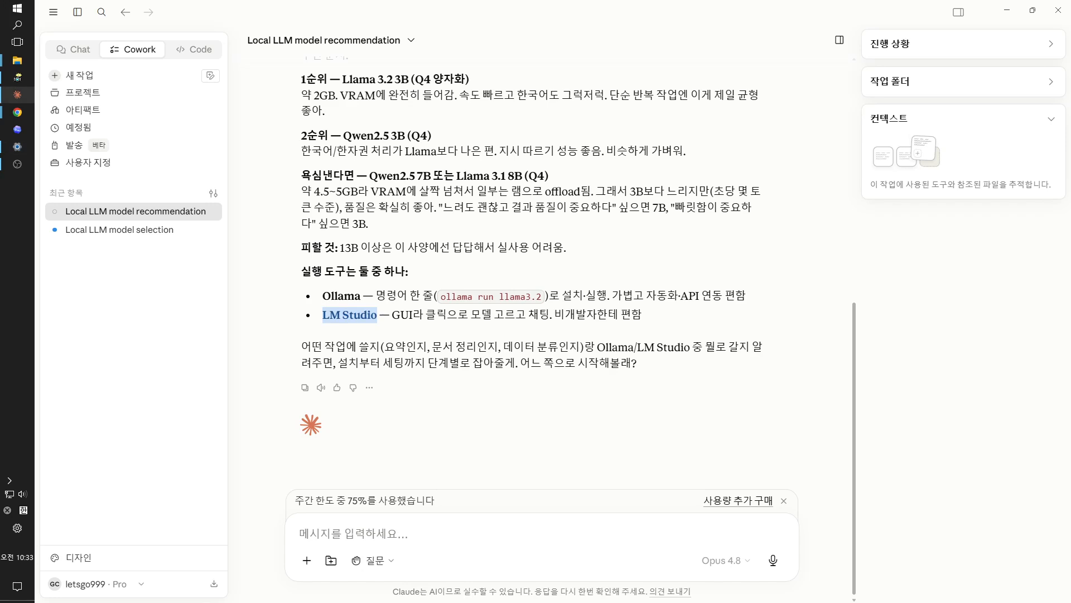
pyautogui.hotkey('alt', 'Tab')
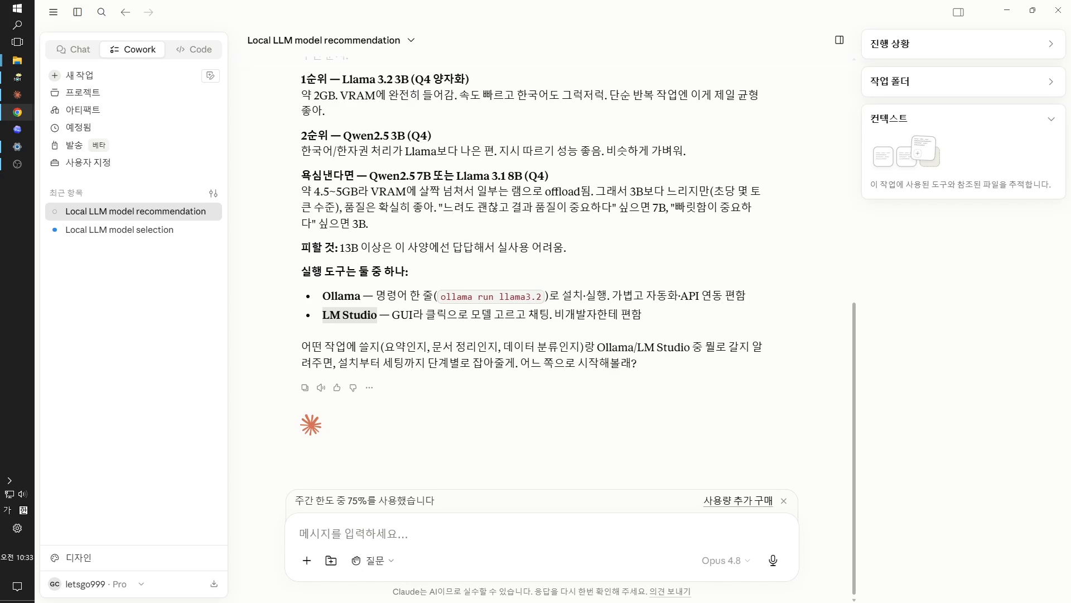
pyautogui.click(507, 532)
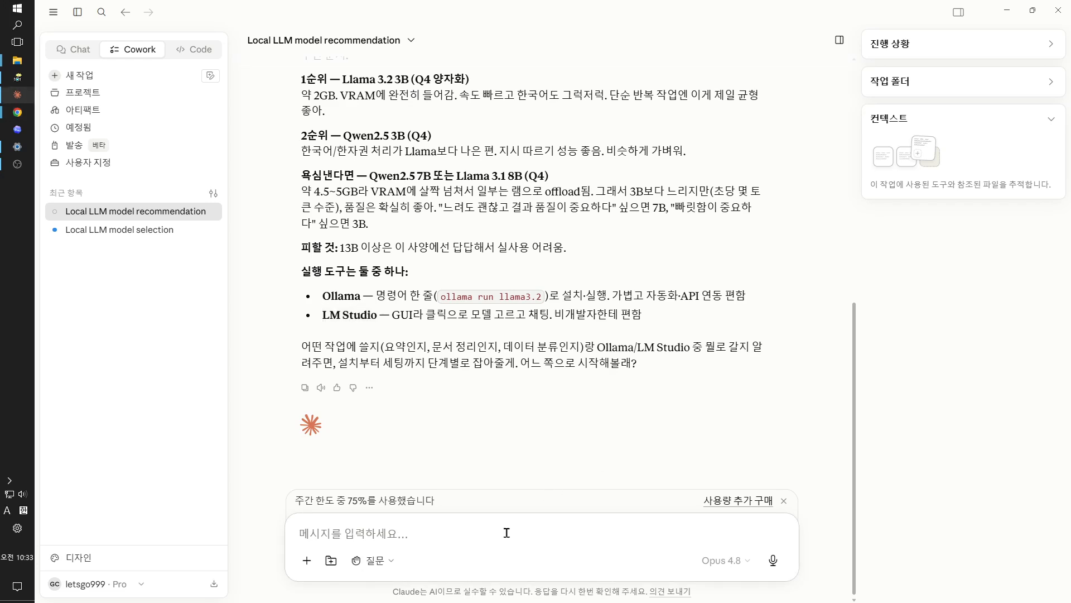
pyautogui.write('오전 9:54 ① LM Studio 설치·모델 다운로드 실전 가이드를 만들어 주고, ② 실제로 로컬 시스템 내 중복 파일 및 임시 생성 파일 삭제, 구글 드라이브에 데스크톱 앱으로 동기화된 클라우드 드라이브에 있는 파일들을 옵시디언 인덱싱 규칙에 따라 md 파일을 생성하는 등의 단순 반복 업무를 주로 수행하는 데 적절한 모델을 찾아서 프롬프트 세팅 작업까지 직접 진행해줘.① LM Studio 설치·모델 다운로드 실전 가이드를 만들어 주고, ② 실제로 로컬 시스템 내 중복 파일 및 임시 생성 파일 삭제, 구글 드라이브에 데스크톱 앱으로 동기화된 클라우드 드라이브에 있는 파일들을 옵시디언 인덱싱 규칙에 따라 md 파일을 생성하는 등의 단순 반복 업무를 주로 수행하는 데 적절한 모델을 찾아서 프롬프트 세팅 작업까지 직접 진행해줘.')
pyautogui.moveTo(351, 428); pyautogui.dragTo(277, 428)
pyautogui.press('BackSpace')
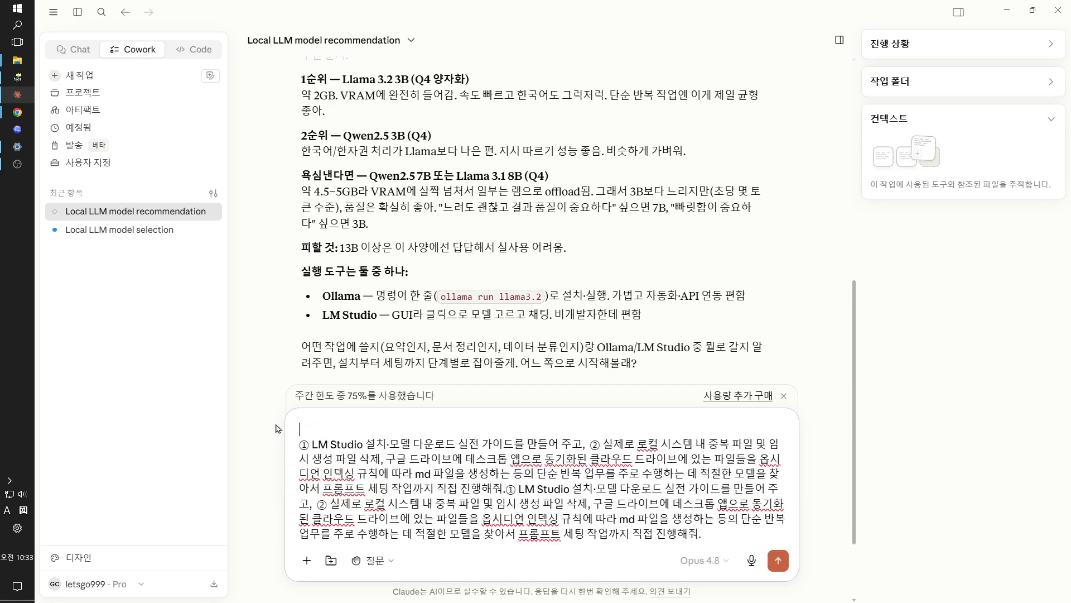
pyautogui.press('Delete')
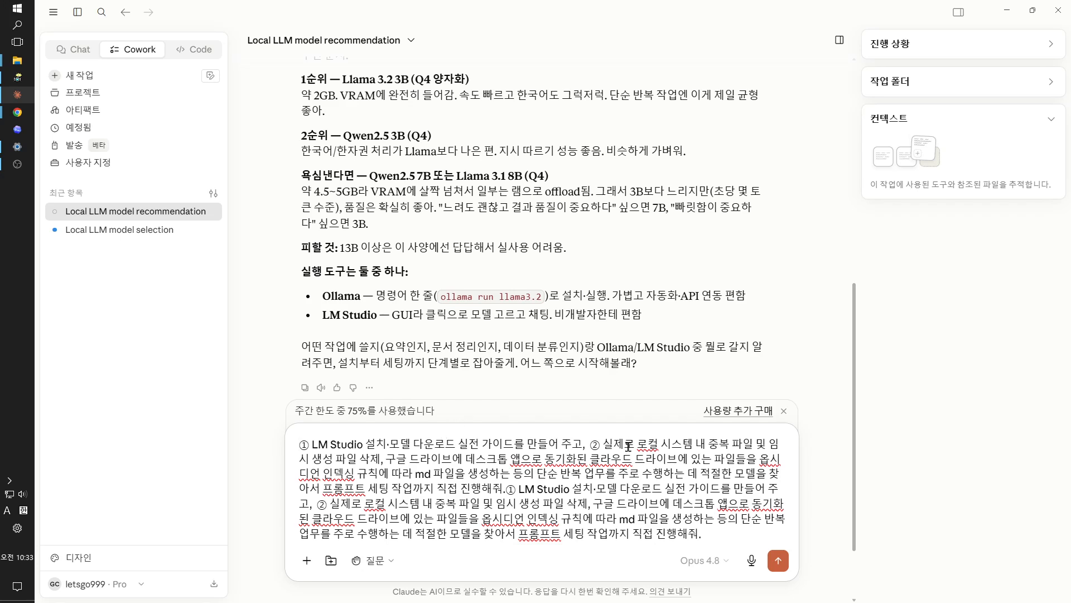
# Read through the pasted request and insert "니가" before "직접 진행해줘" in its first copy.
pyautogui.moveTo(637, 445); pyautogui.dragTo(780, 445)
pyautogui.moveTo(311, 459); pyautogui.dragTo(509, 490)
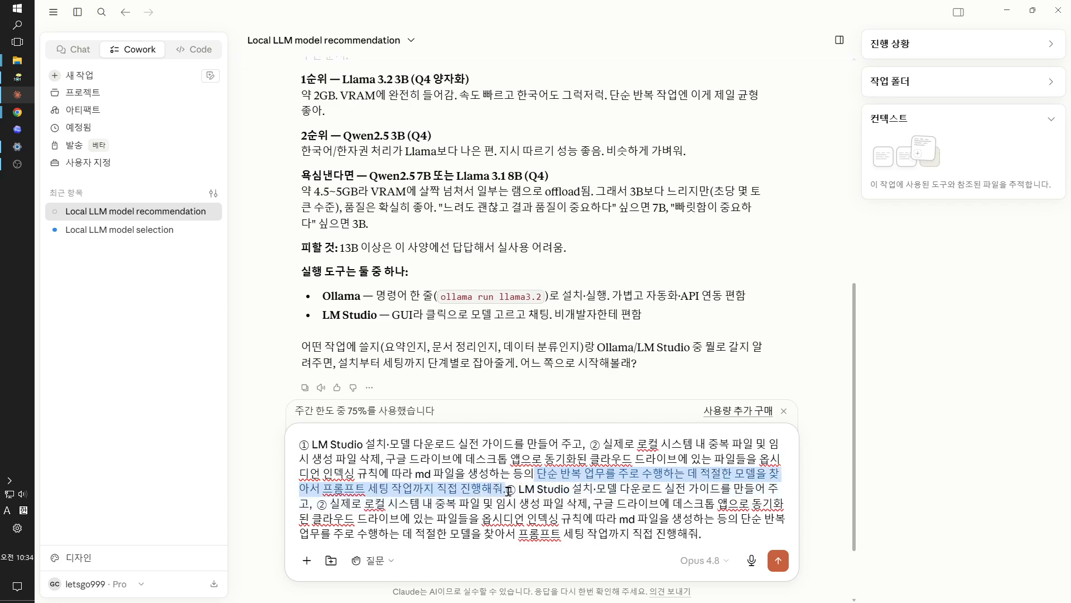
pyautogui.click(438, 490)
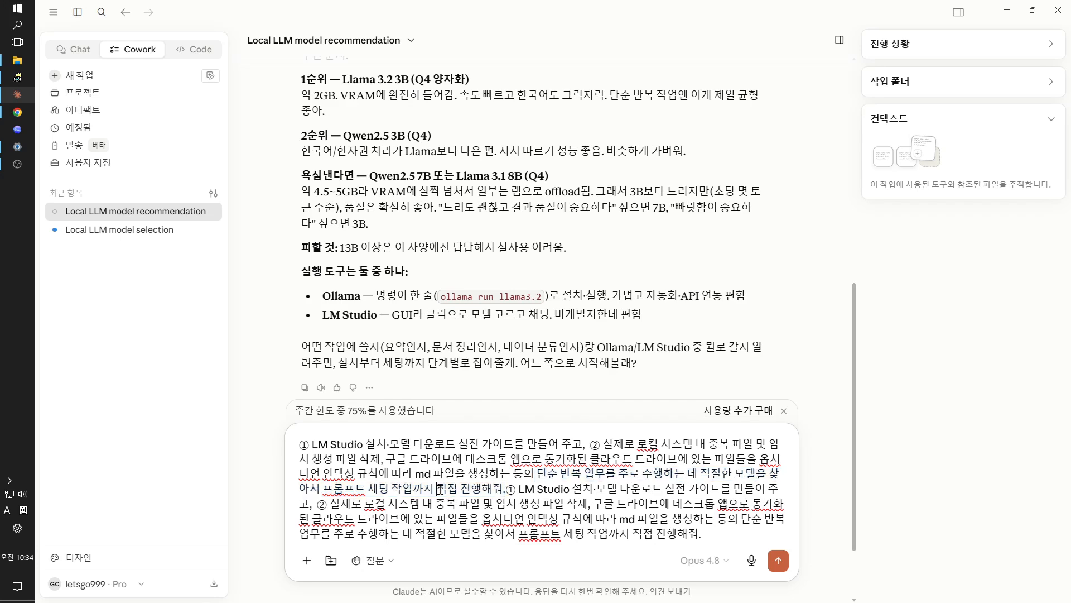
pyautogui.write('slrk')
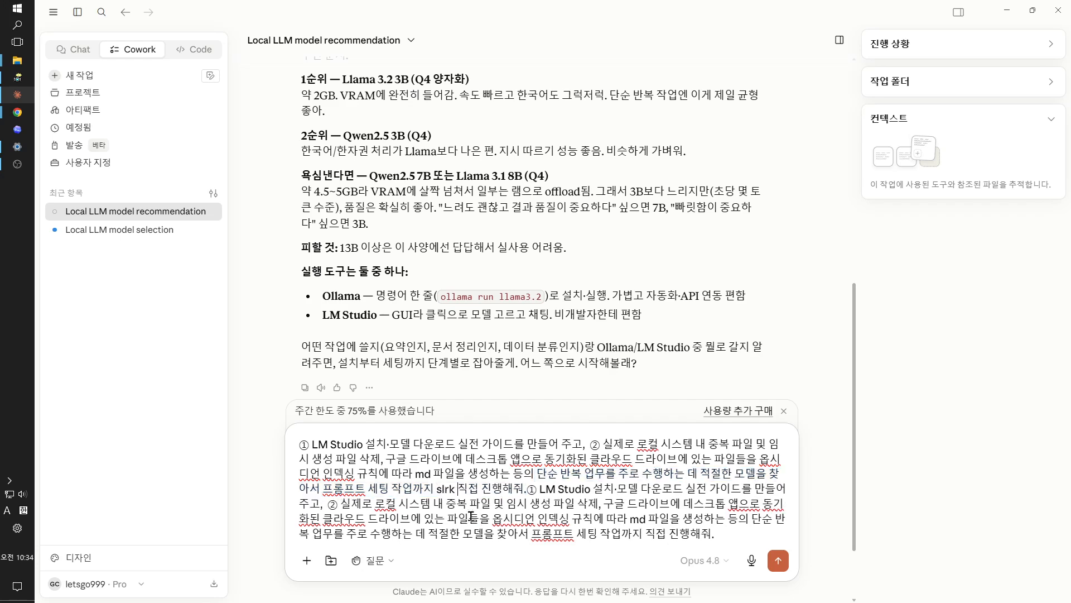
pyautogui.press('BackSpace')
pyautogui.press('BackSpace')
pyautogui.press('BackSpace')
pyautogui.press('BackSpace')
pyautogui.press('BackSpace')
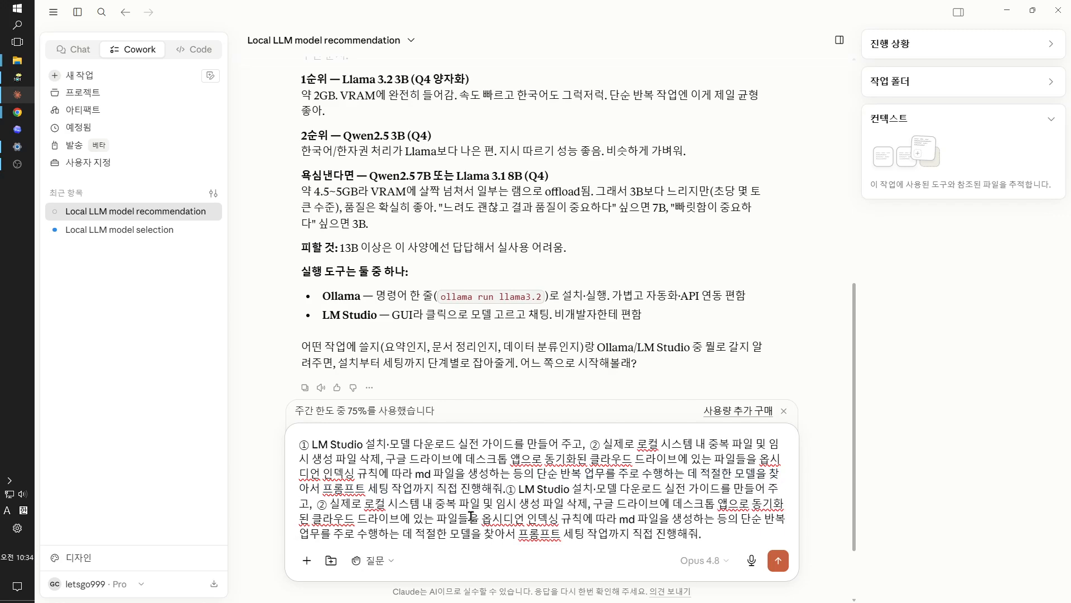
pyautogui.press('Hangul')
pyautogui.write('ㄴㅣ가')
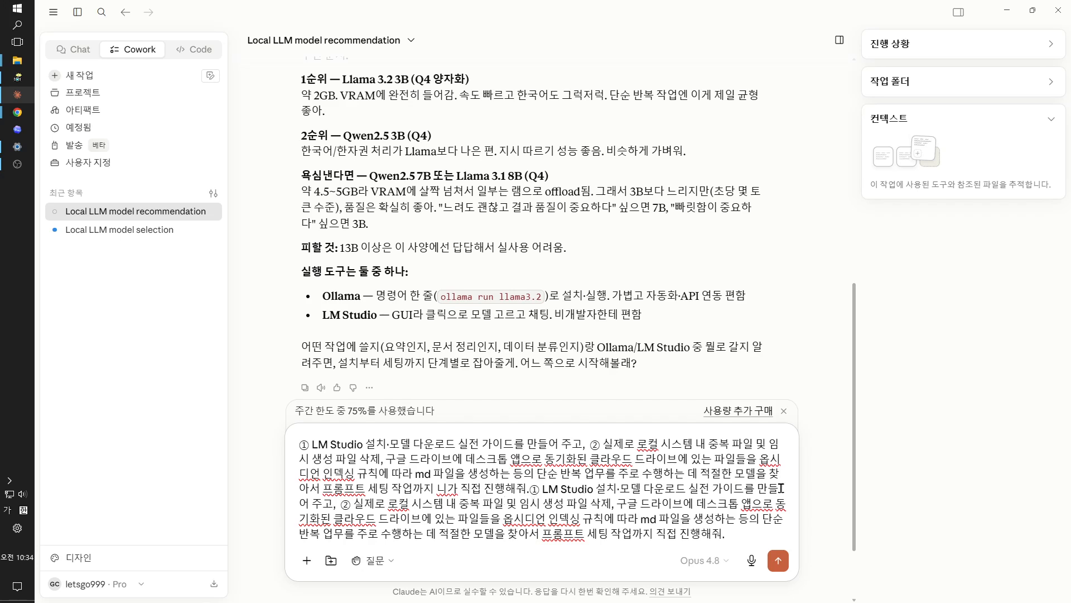
# Delete the duplicated second copy of the request from the message.
pyautogui.click(534, 490)
pyautogui.moveTo(536, 492); pyautogui.dragTo(757, 543)
pyautogui.press('BackSpace')
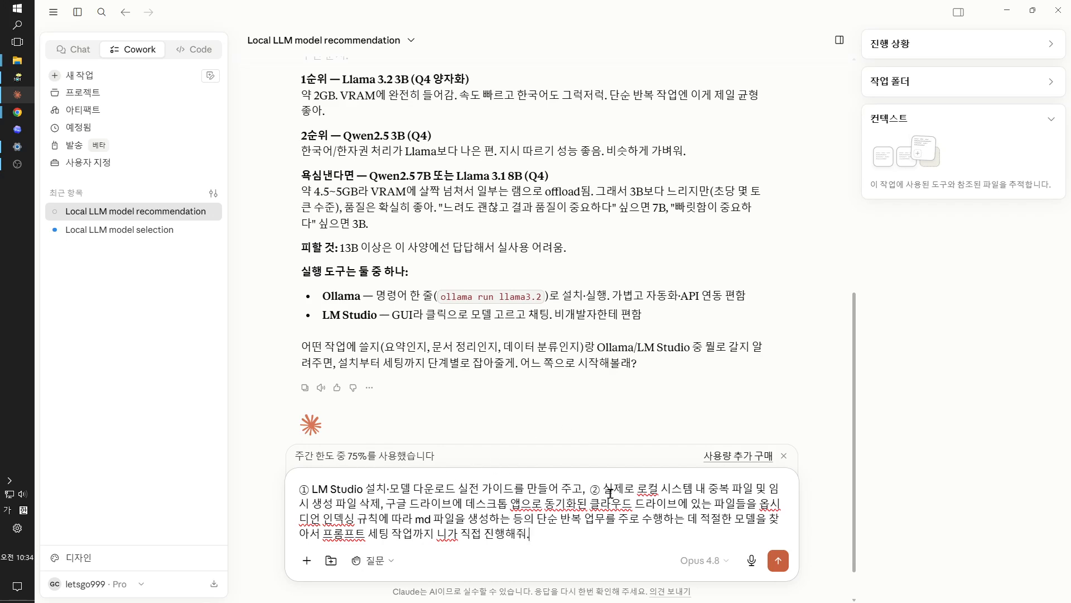
# Insert "문서" after "실전 가이드" so the request asks for a guide document.
pyautogui.click(517, 489)
pyautogui.write('ㅁ')
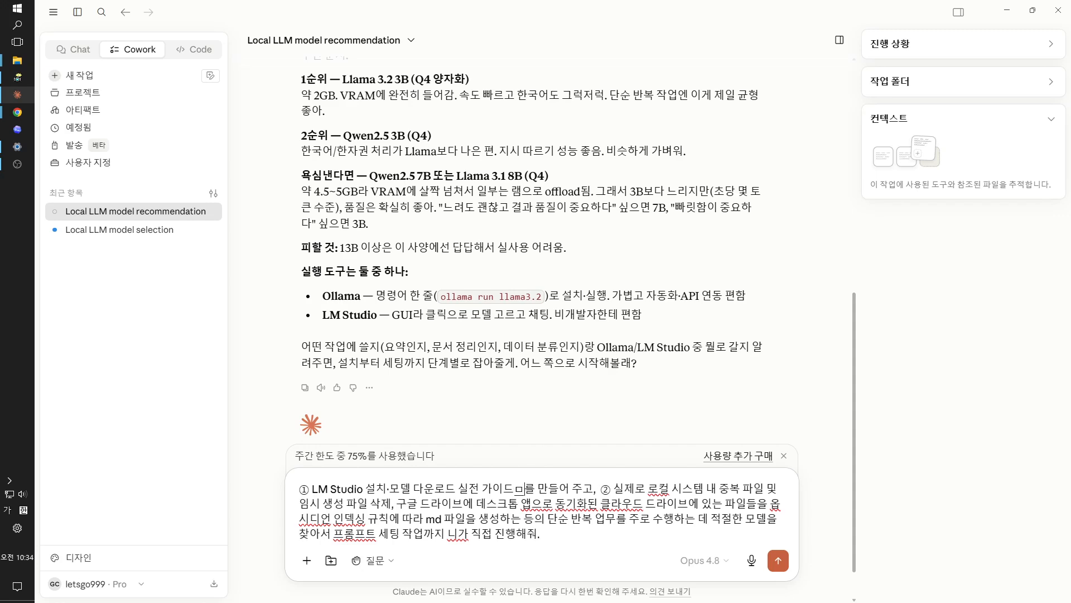
pyautogui.write('문세')
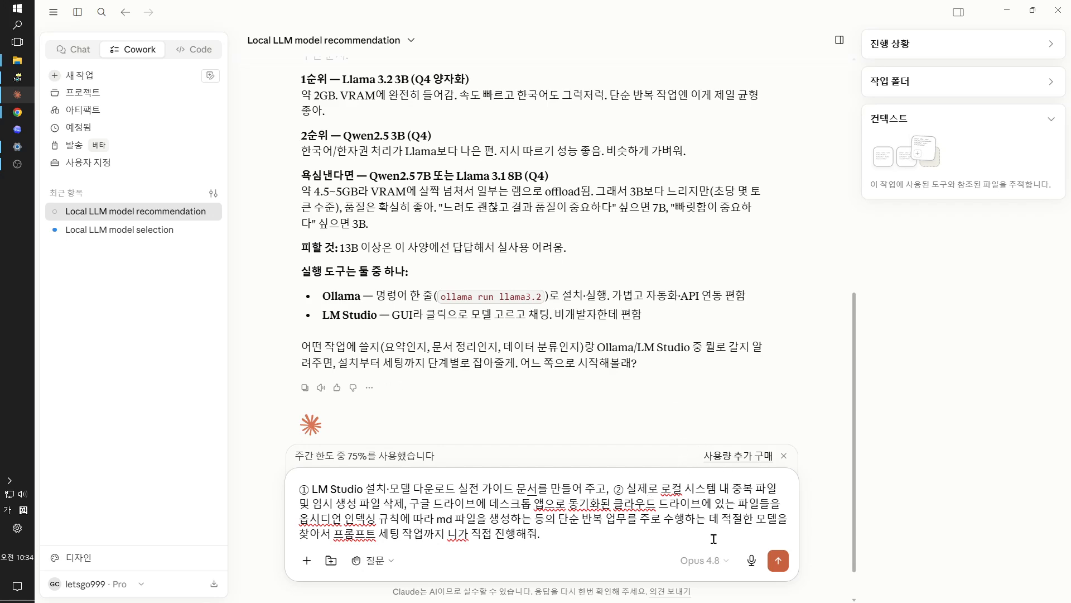
pyautogui.scroll(-1, 733, 518)
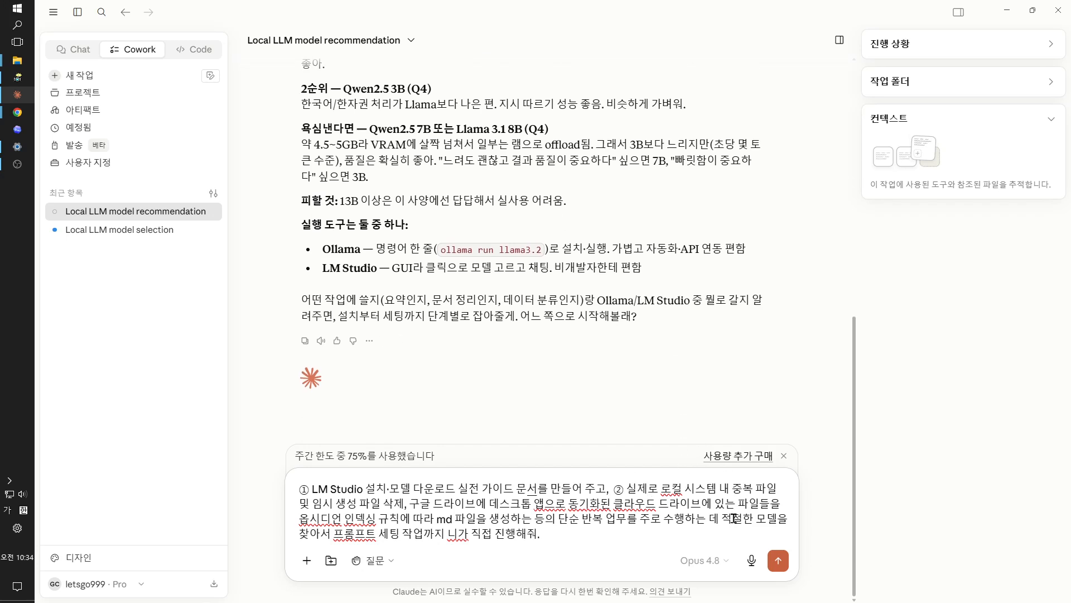
# Review the request's file cleanup, Google Drive, Obsidian indexing and direct-execution parts, and send it.
pyautogui.doubleClick(668, 489)
pyautogui.moveTo(704, 489); pyautogui.dragTo(408, 503)
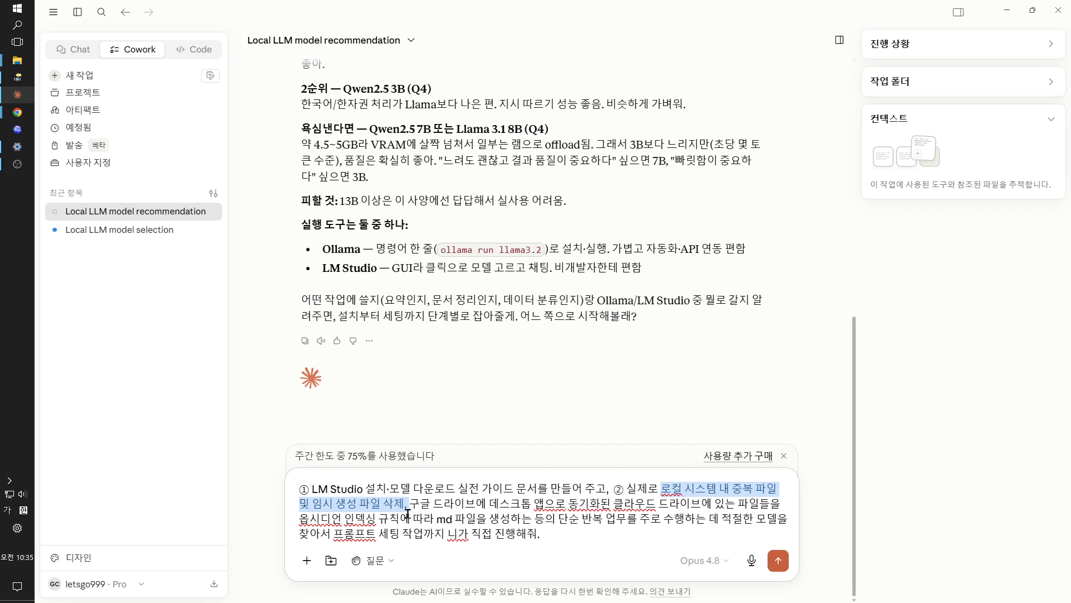
pyautogui.moveTo(421, 504); pyautogui.dragTo(512, 504)
pyautogui.click(431, 503)
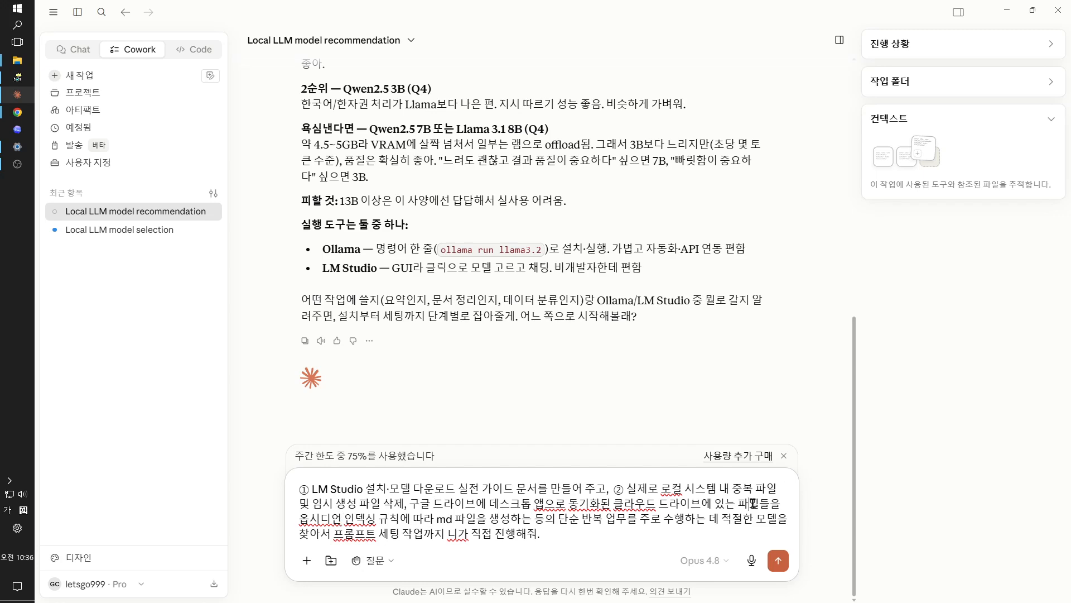
pyautogui.moveTo(737, 503); pyautogui.dragTo(596, 524)
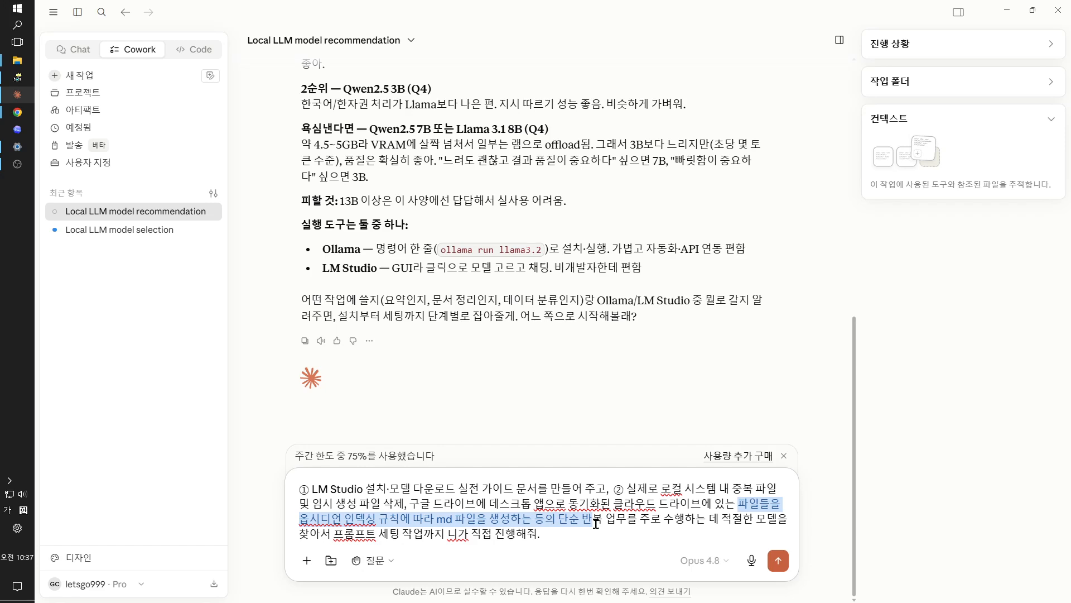
pyautogui.click(436, 532)
pyautogui.moveTo(458, 533); pyautogui.dragTo(559, 535)
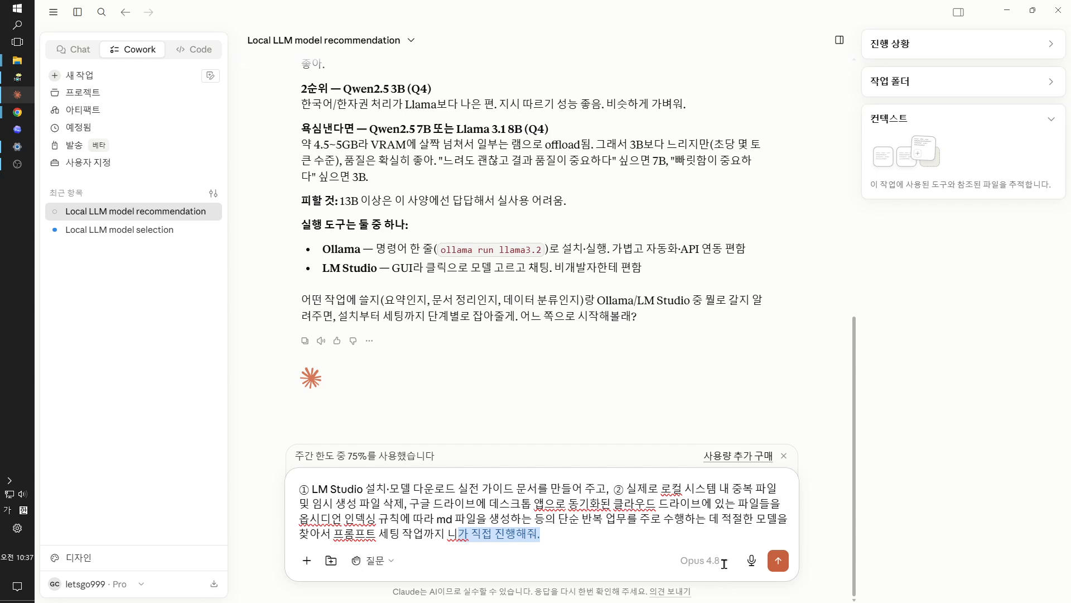
pyautogui.click(779, 560)
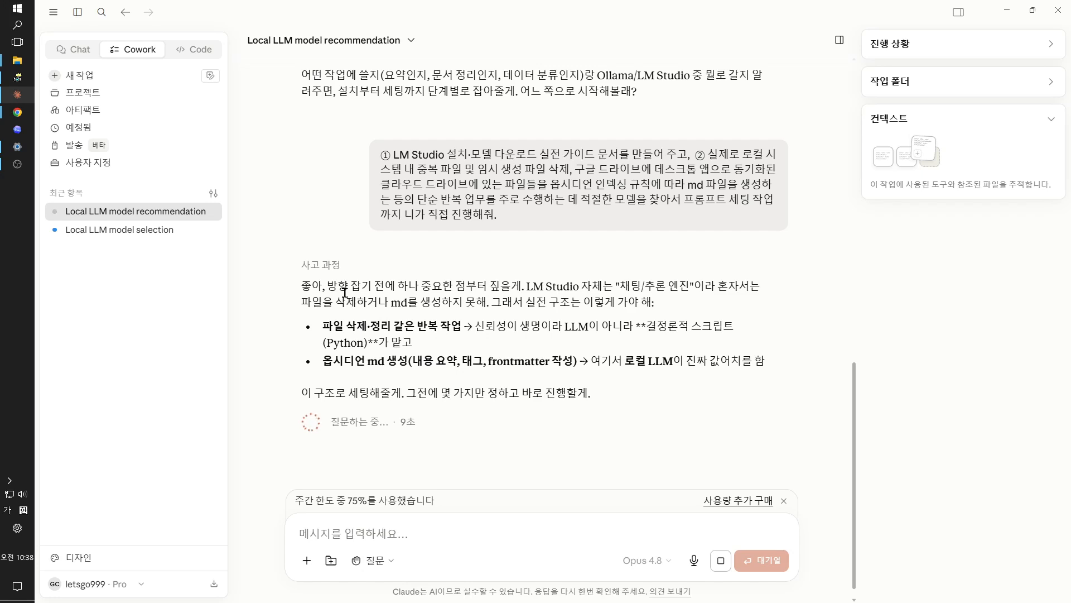
# Examine the reply on LM Studio's role as a chat and inference engine and the local LLM's role in Obsidian md generation.
pyautogui.moveTo(443, 281); pyautogui.dragTo(493, 296)
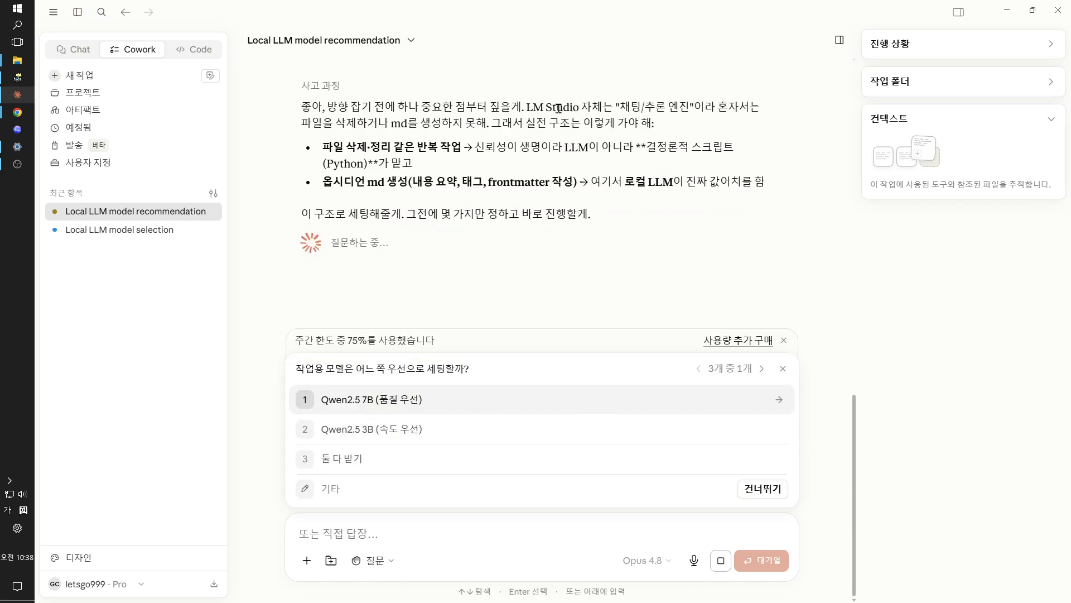
pyautogui.moveTo(631, 106); pyautogui.dragTo(690, 106)
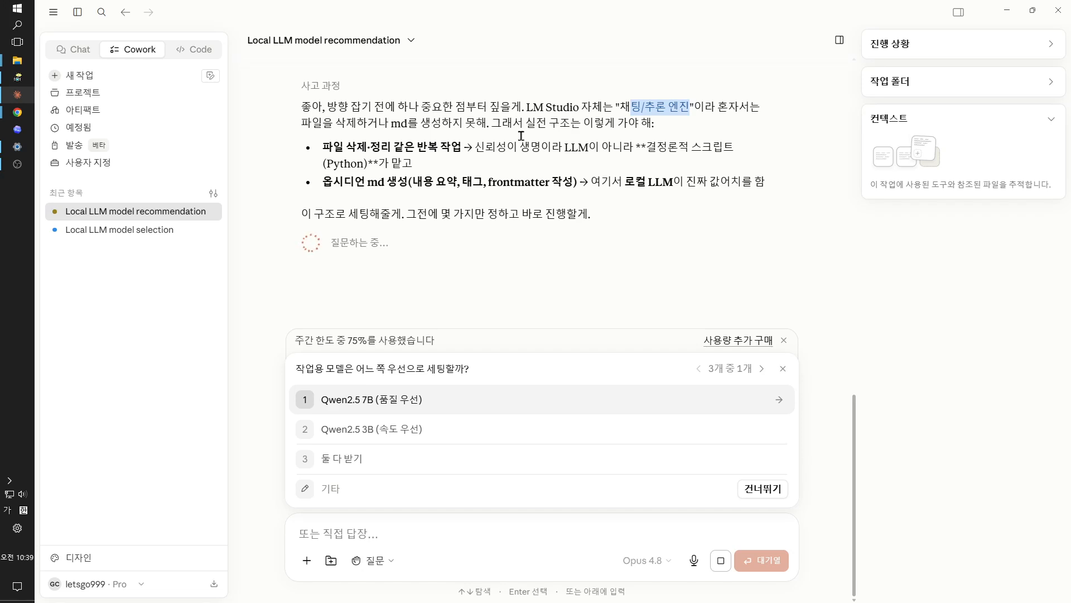
pyautogui.moveTo(485, 183); pyautogui.dragTo(553, 182)
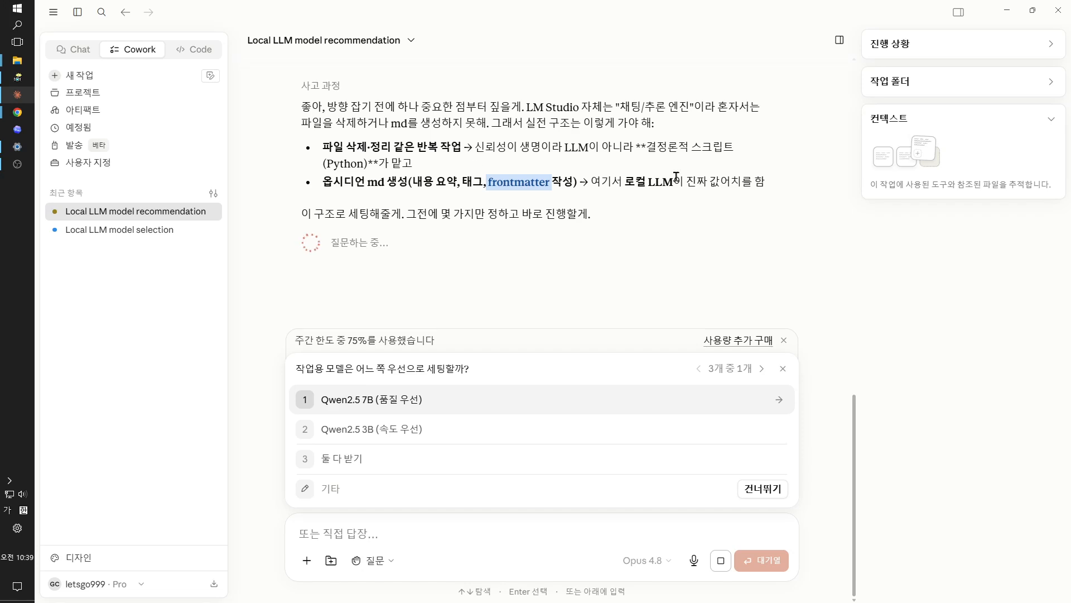
pyautogui.moveTo(612, 181); pyautogui.dragTo(772, 183)
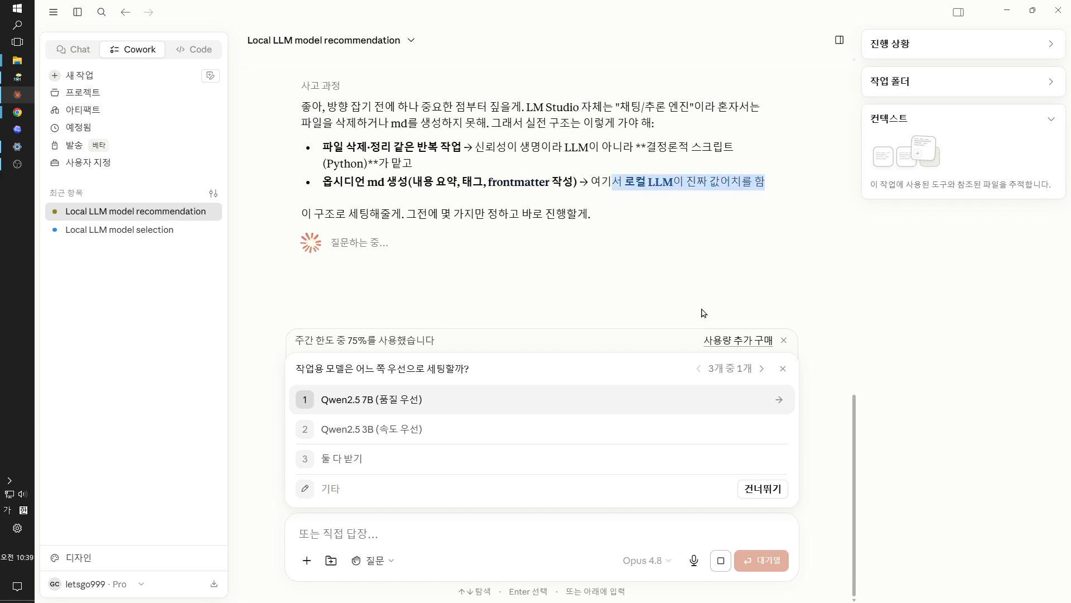
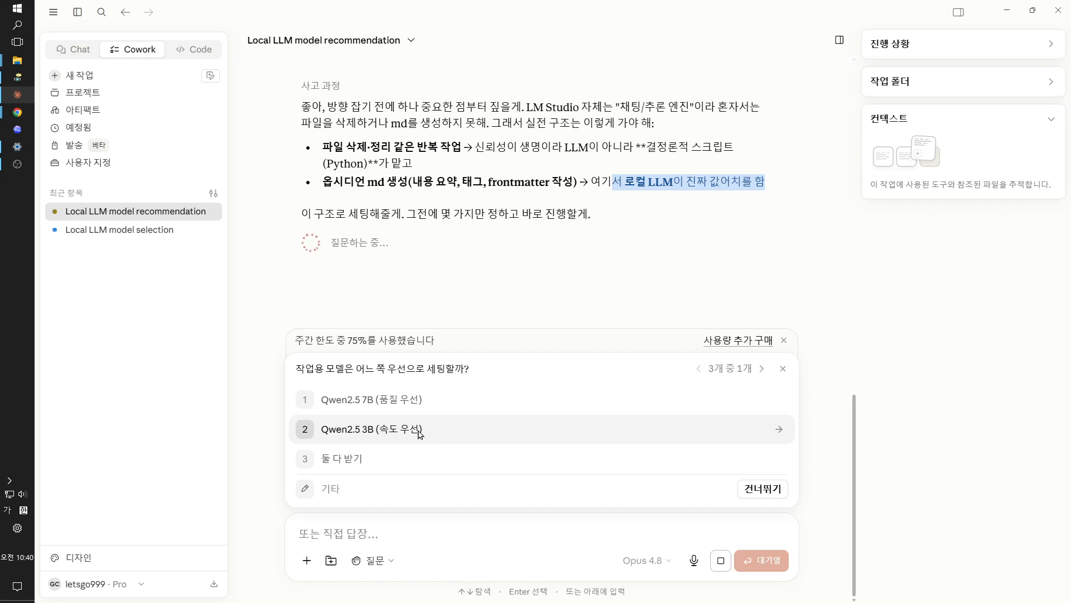
# Answer the setup questions with Qwen2.5 7B (품질 우선), 드라이런 후 확인 (권장) for duplicate deletion, and Markdown (.md) for the guide.
pyautogui.click(404, 404)
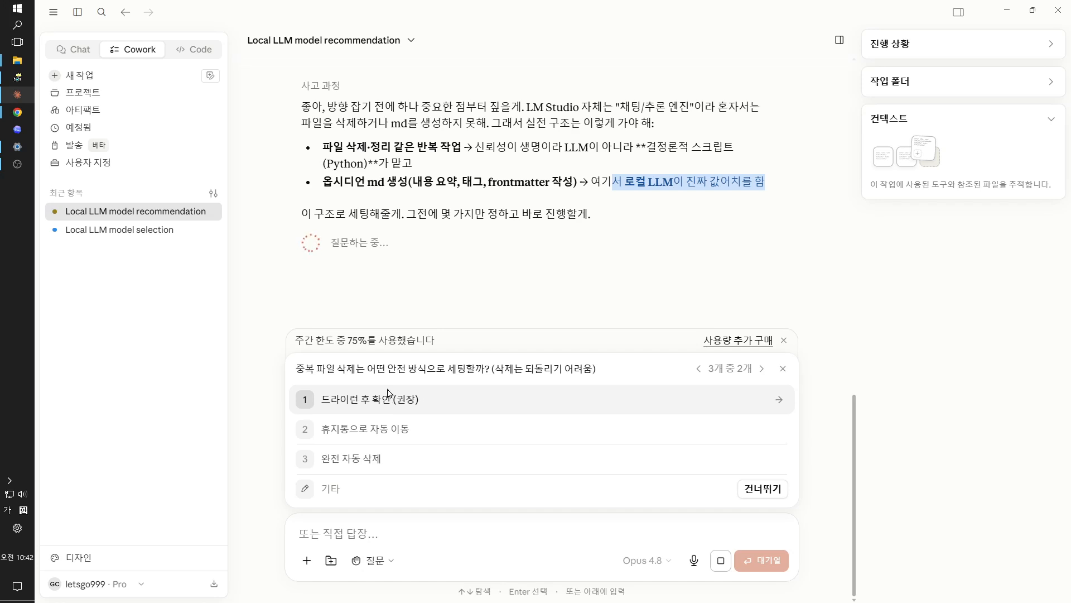
pyautogui.click(377, 401)
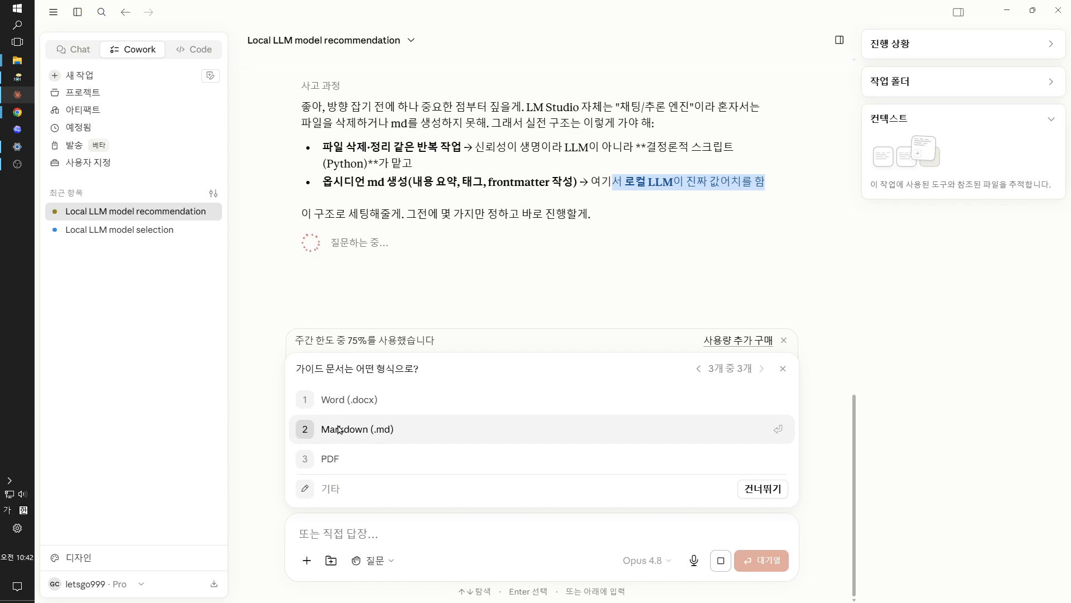
pyautogui.click(358, 428)
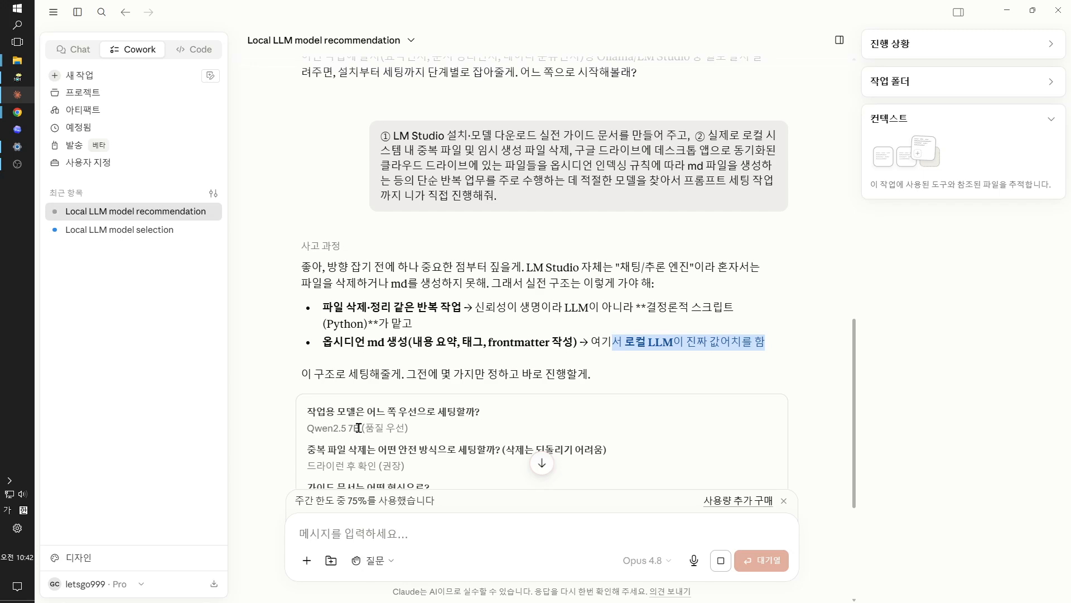
# Examine the submitted answers, the task plan and the web searches on LM Studio and small models for 4GB VRAM.
pyautogui.scroll(-4, 357, 441)
pyautogui.scroll(-2, 541, 214)
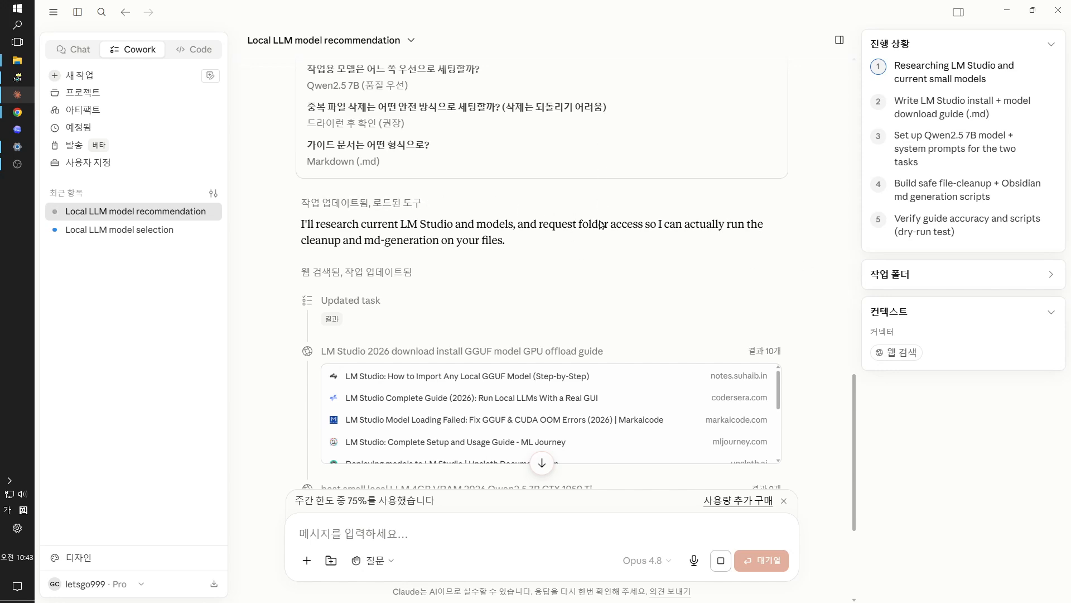
pyautogui.scroll(-4, 598, 225)
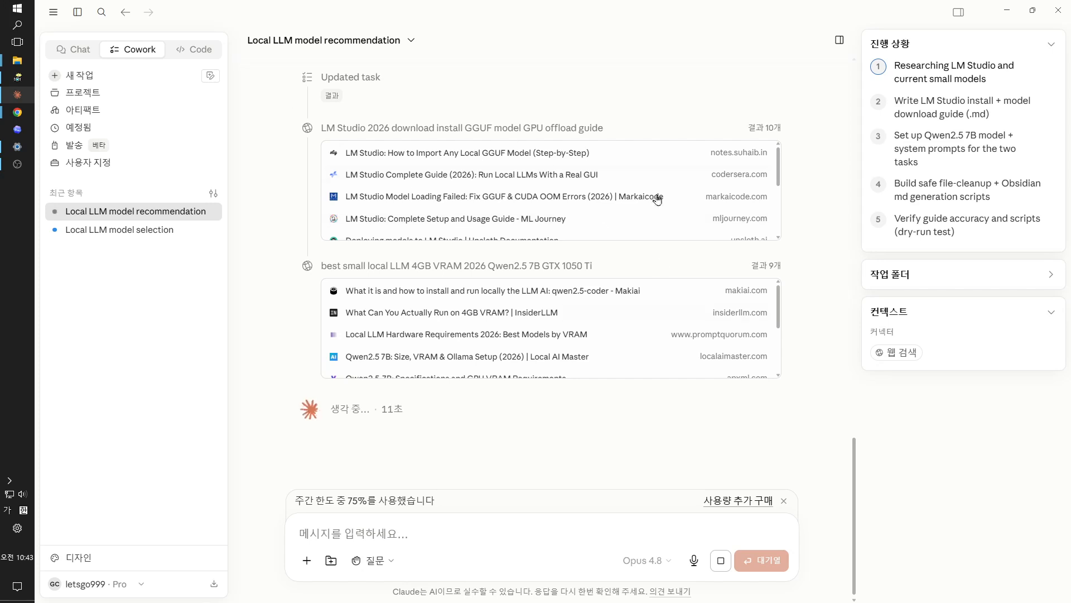
pyautogui.scroll(-2, 655, 203)
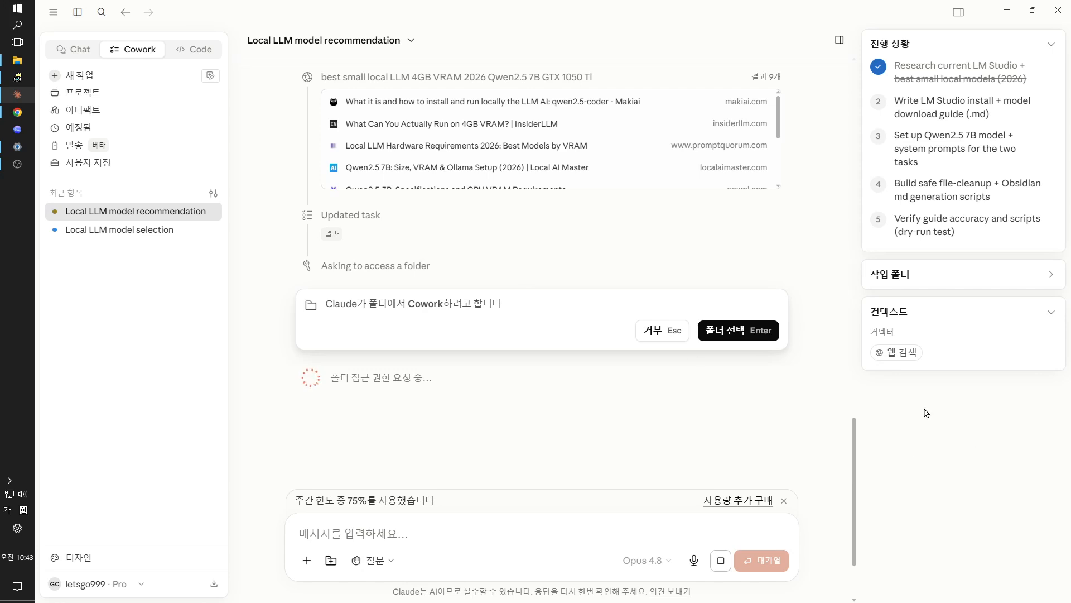
# Open the folder picker for the access request and browse to the 로컬 디스크 (C:) drive.
pyautogui.click(732, 333)
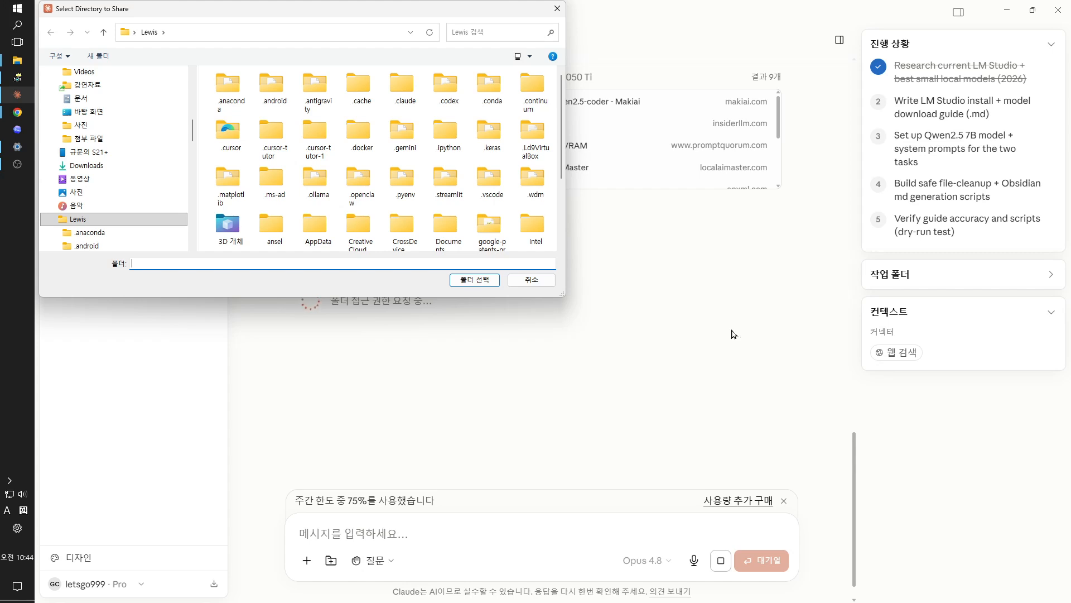
pyautogui.scroll(-7, 134, 152)
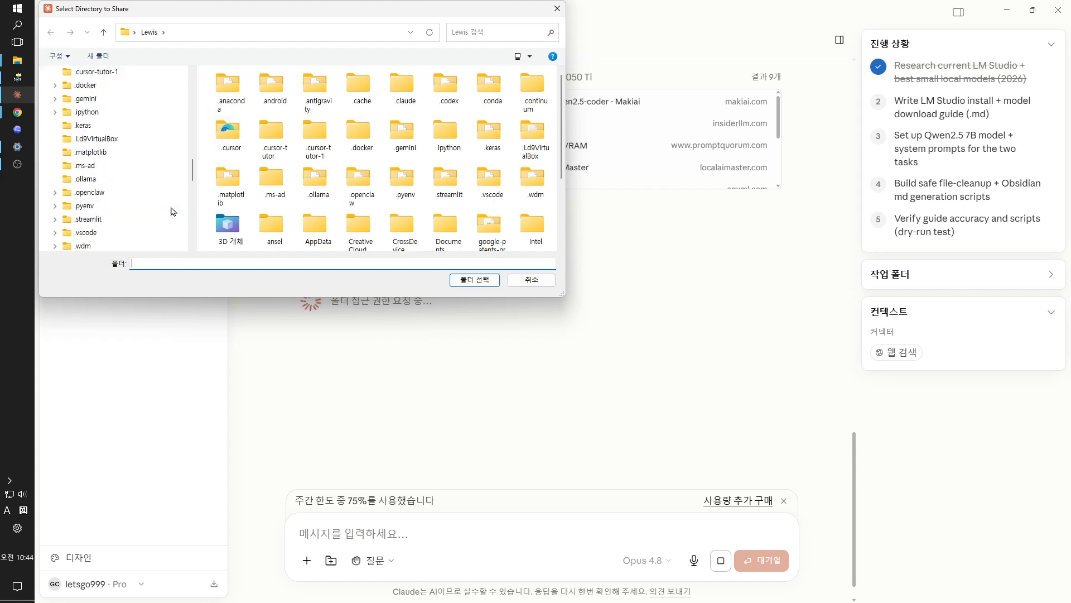
pyautogui.scroll(-9, 141, 214)
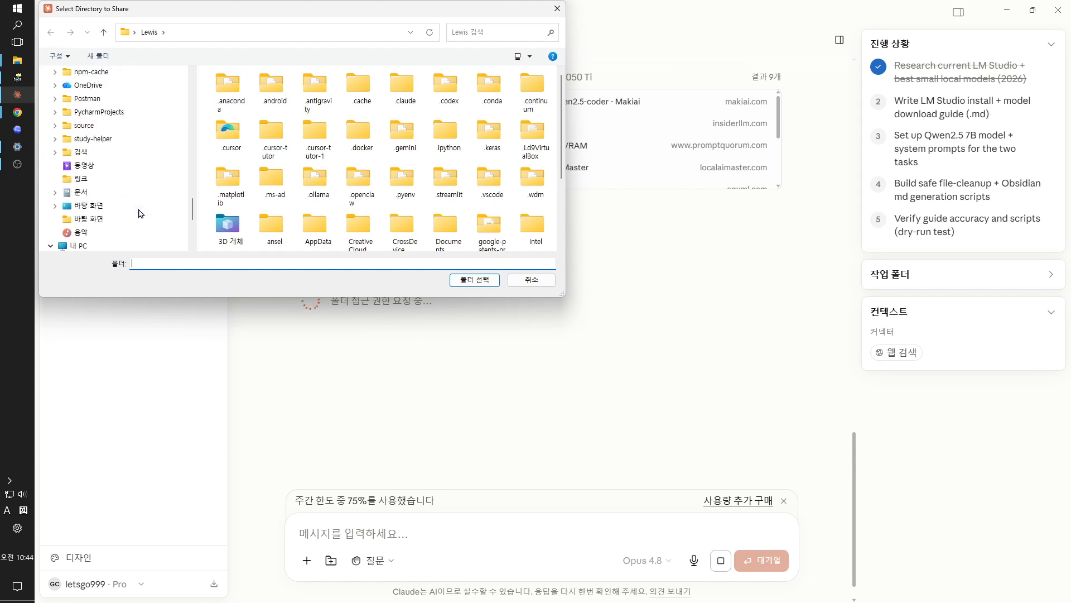
pyautogui.scroll(-4, 151, 213)
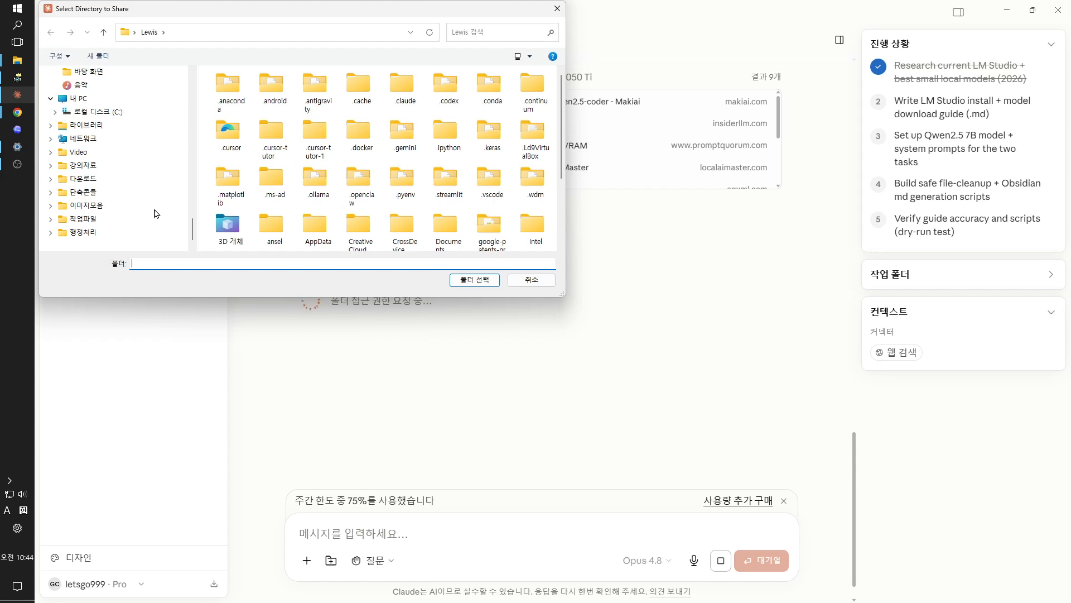
pyautogui.click(108, 113)
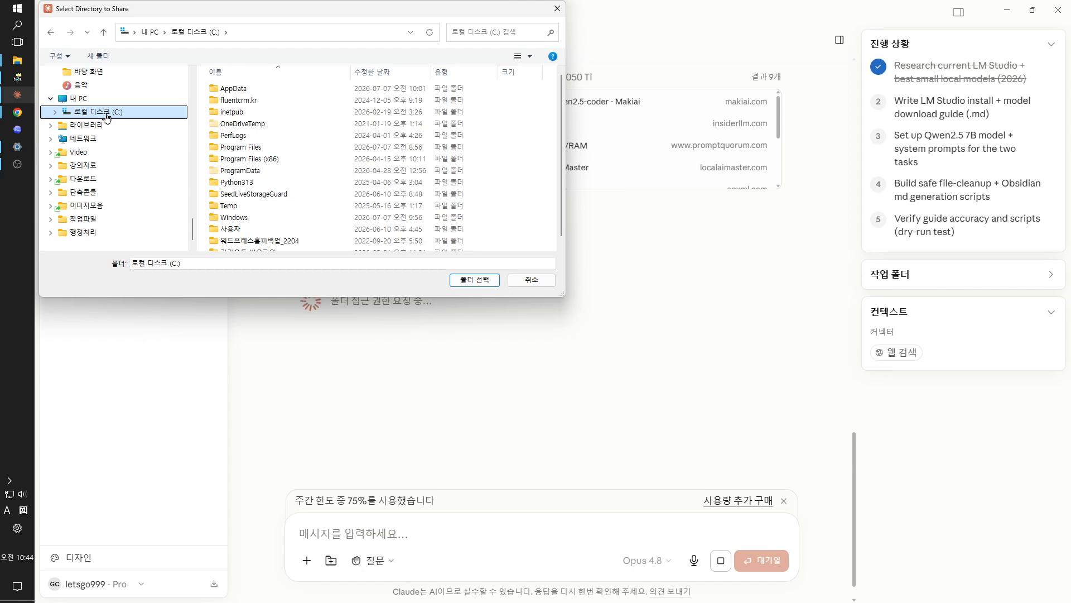
pyautogui.scroll(-1, 144, 218)
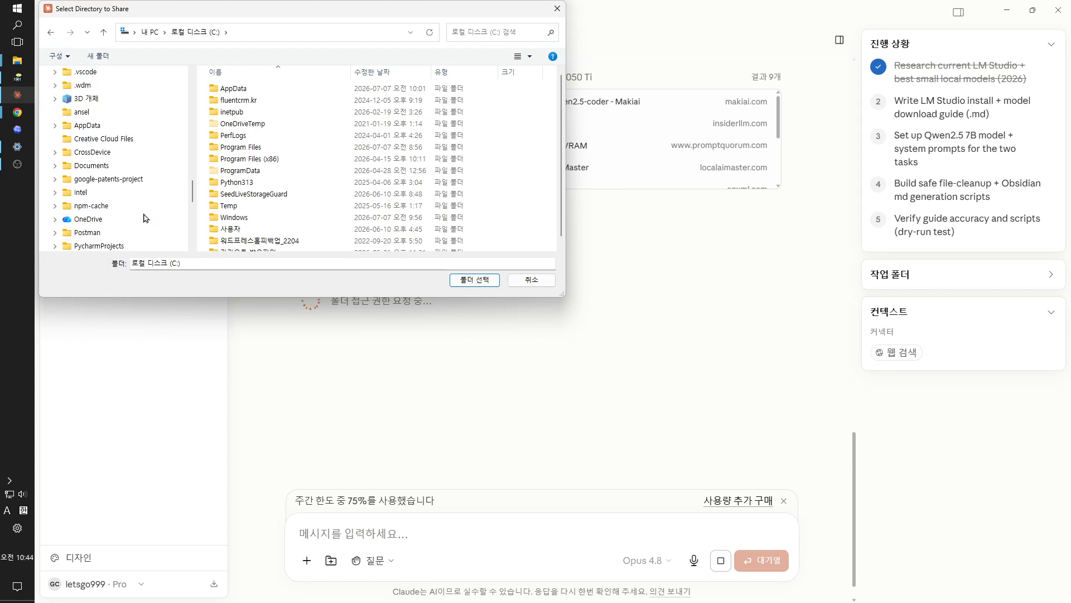
pyautogui.scroll(5, 146, 218)
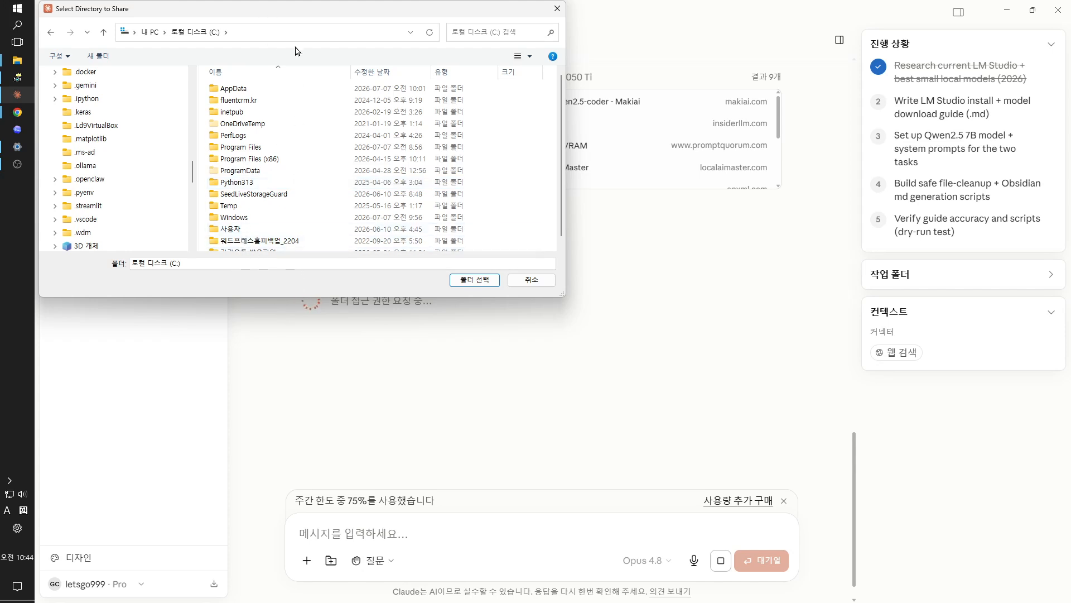
# Create a new folder named Claude on the C: drive and share it with Cowork as the working folder.
pyautogui.rightClick(317, 132)
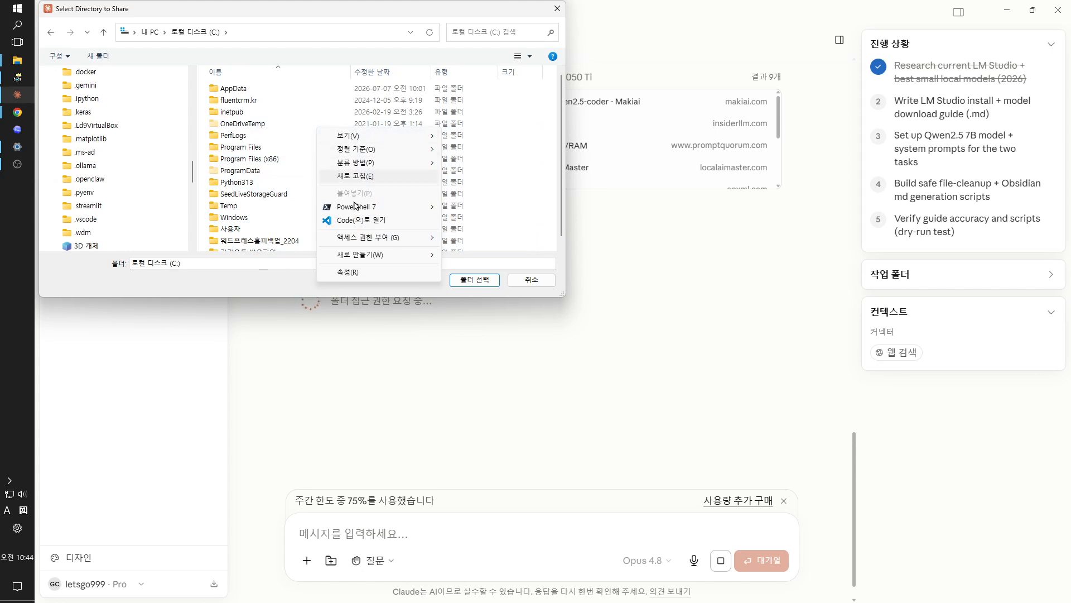
pyautogui.moveTo(374, 256)
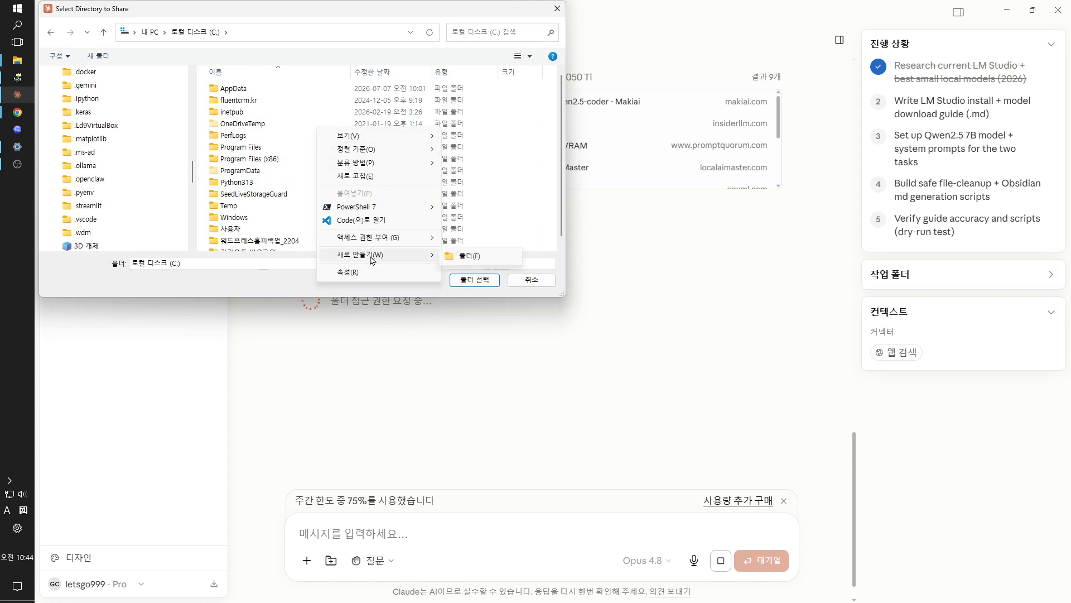
pyautogui.click(473, 257)
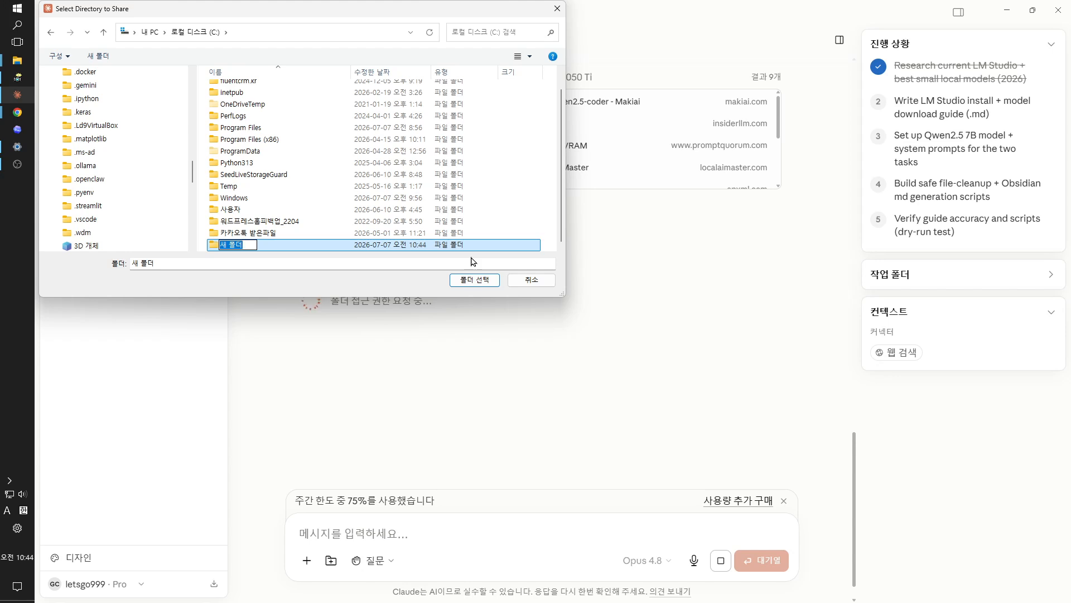
pyautogui.write('Claude')
pyautogui.press('Return')
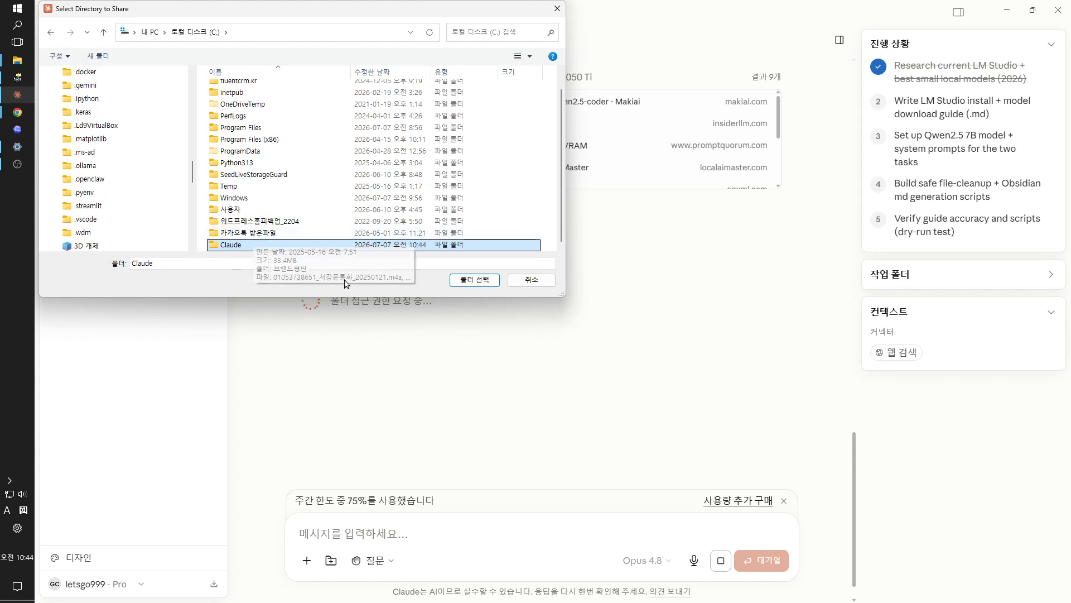
pyautogui.click(489, 283)
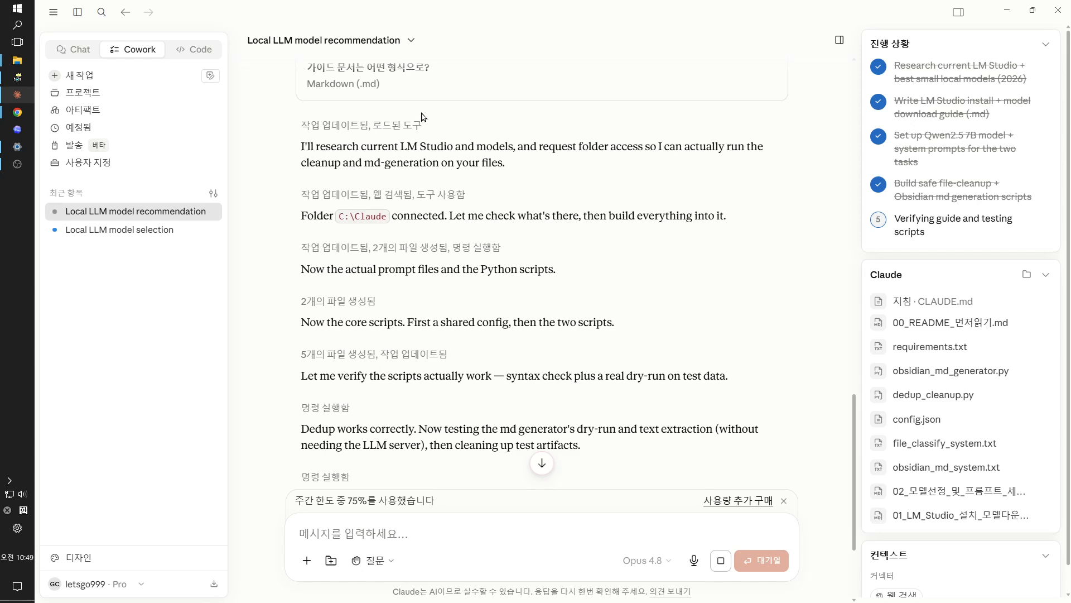
# Allow permanent deletion of files in the Claude folder for this task.
pyautogui.scroll(-3, 493, 201)
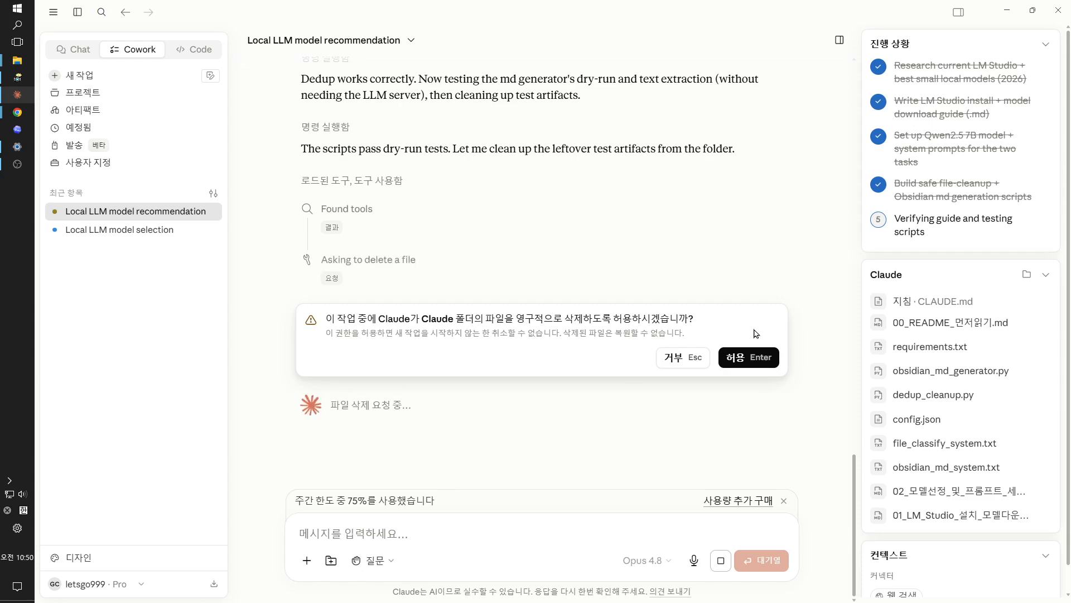
pyautogui.click(745, 363)
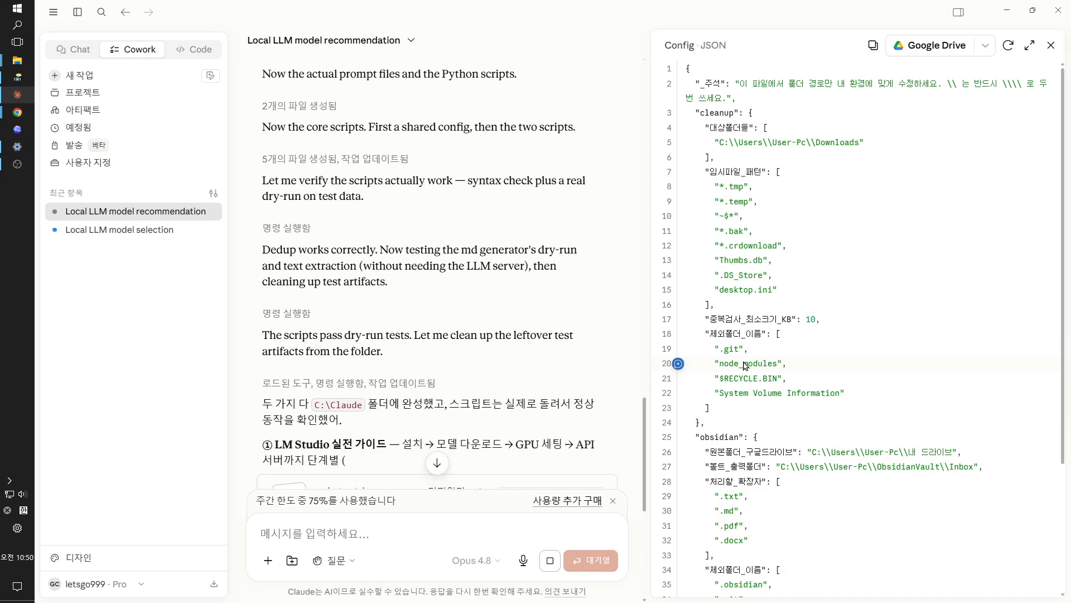
# Examine the completion summary covering the guide, prompts and automation scripts, along with the files generated in C:\Claude.
pyautogui.scroll(-4, 557, 222)
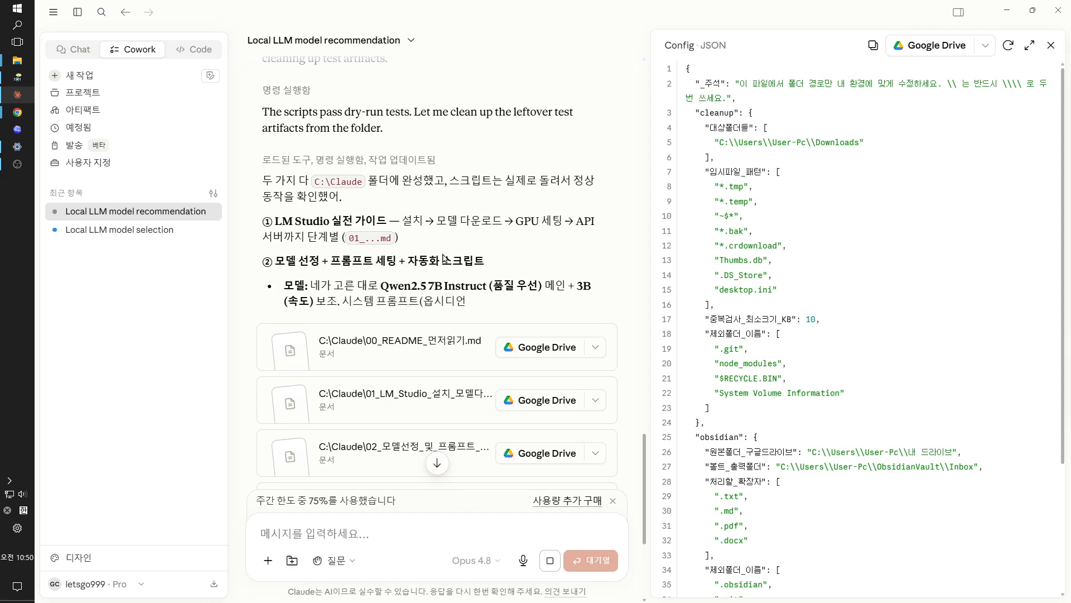
pyautogui.scroll(-3, 556, 222)
pyautogui.scroll(7, 343, 384)
pyautogui.scroll(-8, 342, 384)
pyautogui.scroll(3, 545, 460)
pyautogui.scroll(-3, 545, 459)
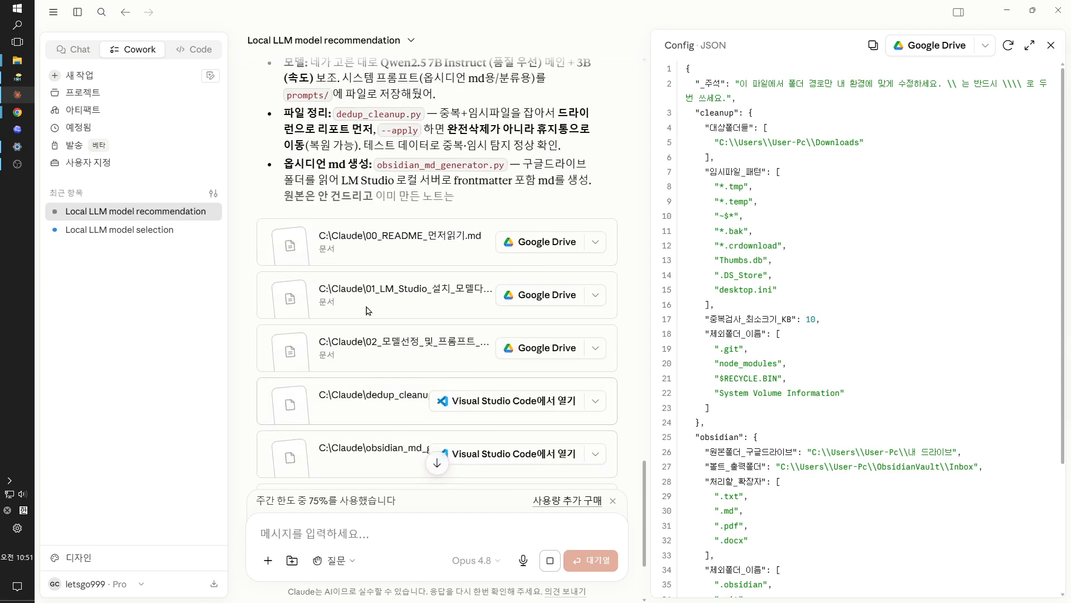
pyautogui.scroll(-3, 498, 265)
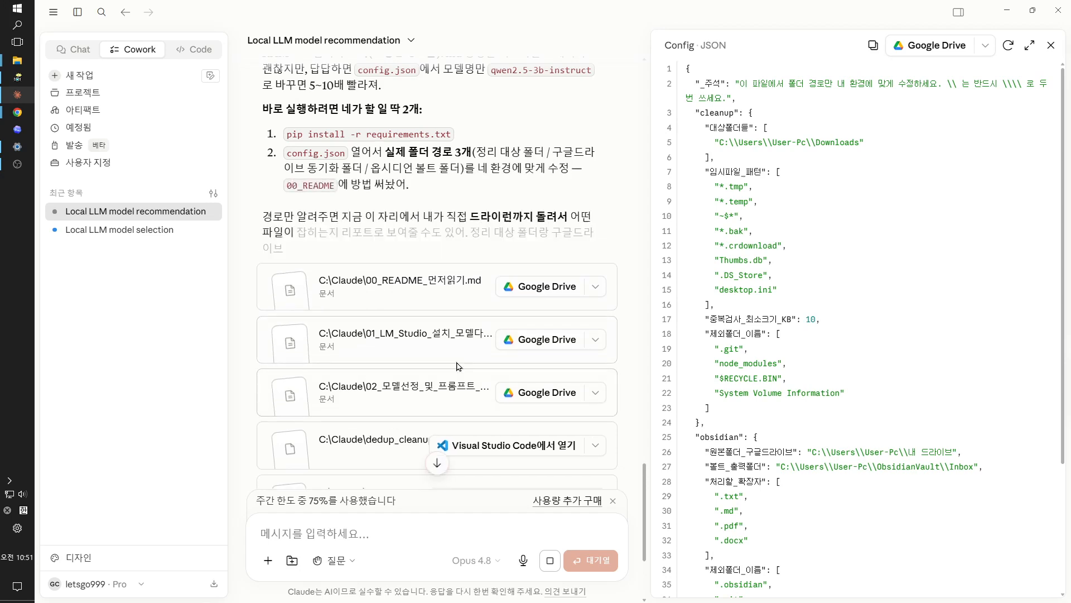
pyautogui.scroll(-3, 461, 327)
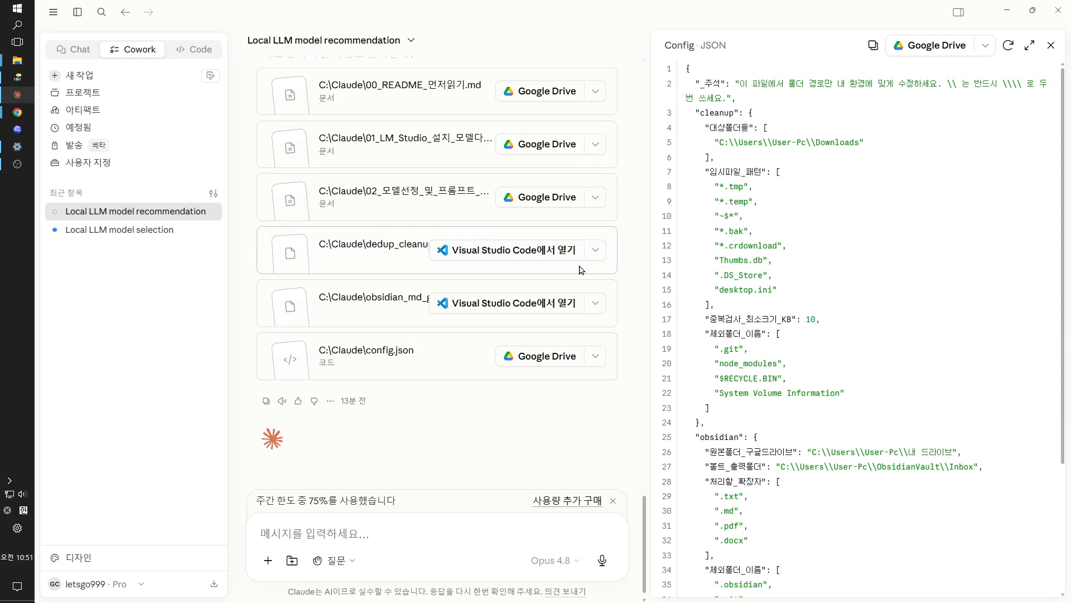
pyautogui.scroll(-1, 579, 270)
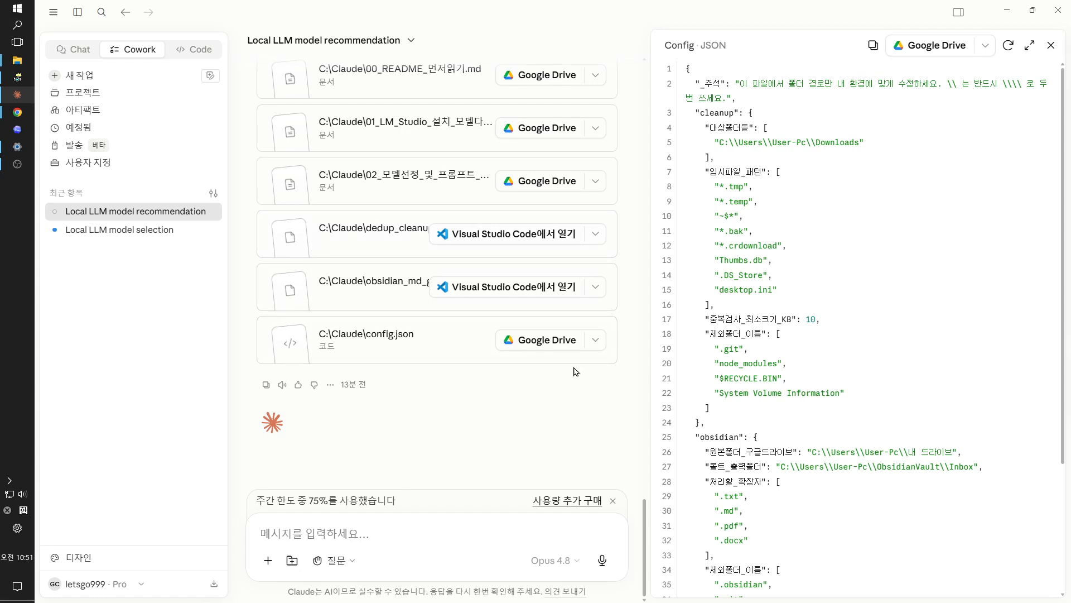
pyautogui.scroll(4, 576, 372)
pyautogui.scroll(-4, 576, 371)
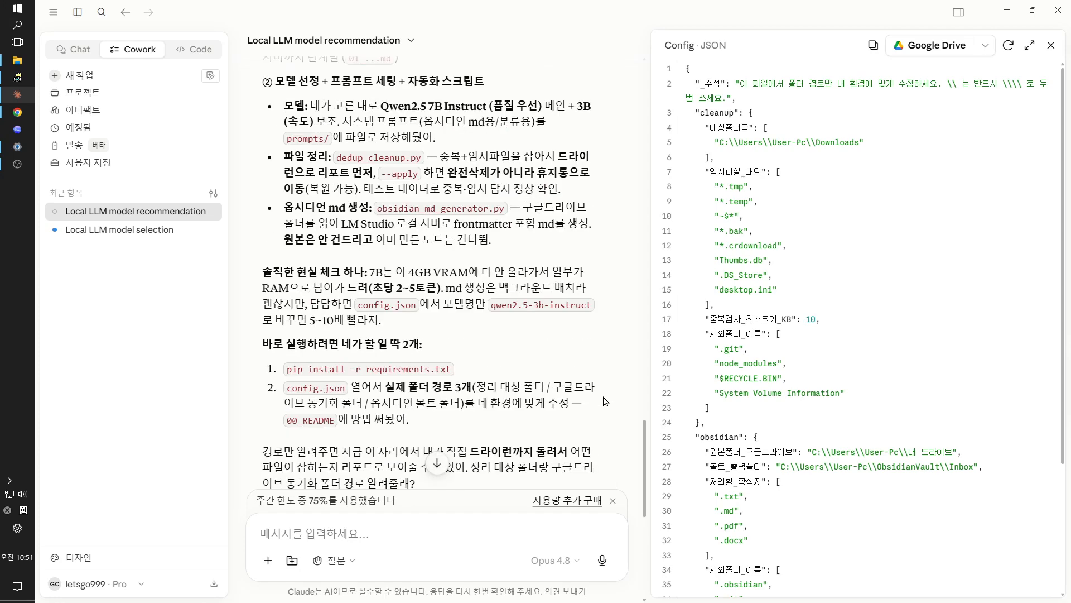
# Examine the reply's note on running the 7B model with 4GB VRAM and switching to qwen2.5-3b-instruct in config.json.
pyautogui.scroll(-7, 606, 401)
pyautogui.scroll(11, 605, 401)
pyautogui.scroll(-4, 606, 401)
pyautogui.moveTo(273, 275); pyautogui.dragTo(593, 280)
pyautogui.click(387, 276)
pyautogui.moveTo(270, 287); pyautogui.dragTo(616, 292)
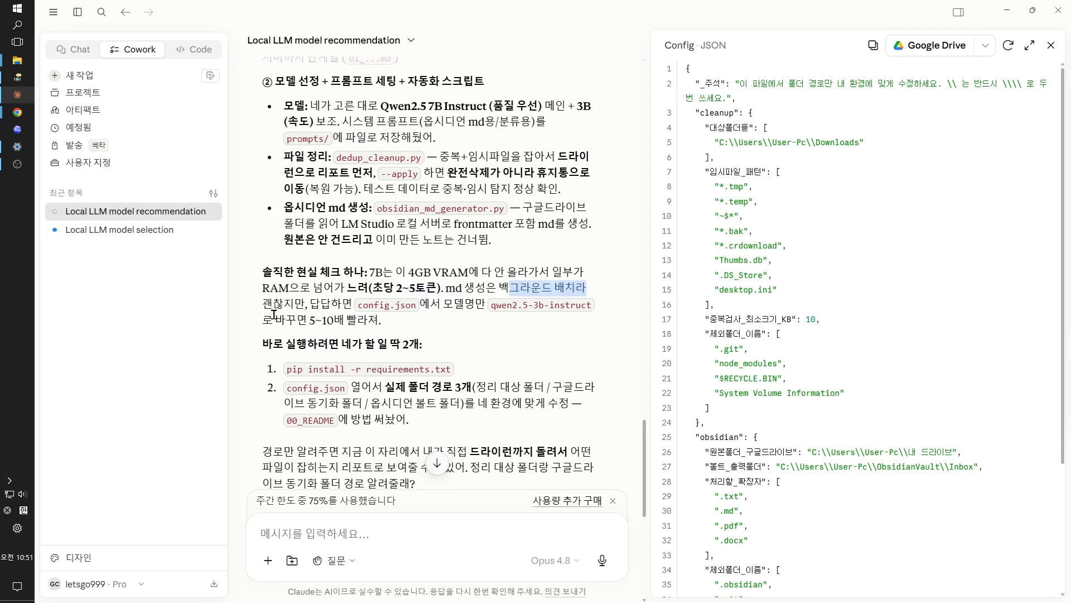
pyautogui.click(304, 303)
pyautogui.moveTo(304, 303); pyautogui.dragTo(619, 323)
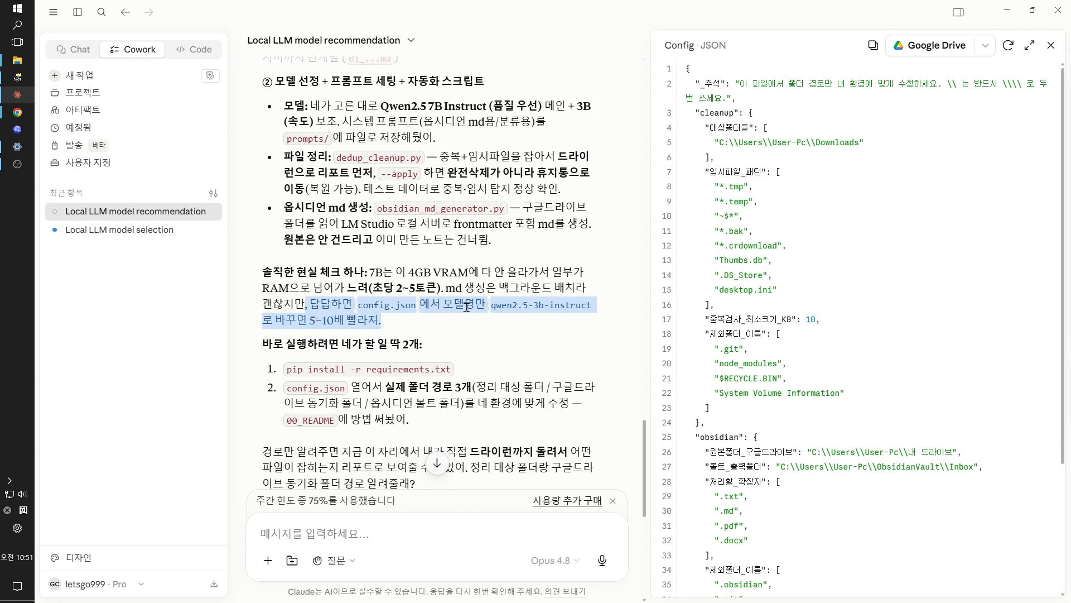
pyautogui.scroll(-4, 467, 307)
pyautogui.scroll(3, 467, 307)
pyautogui.moveTo(357, 305); pyautogui.dragTo(431, 319)
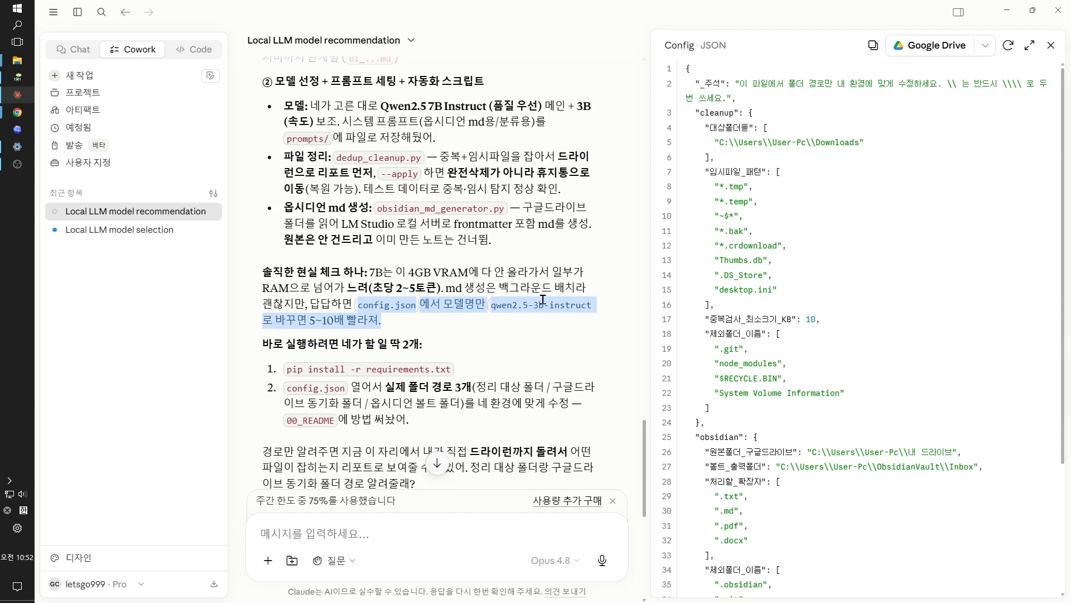
pyautogui.click(547, 336)
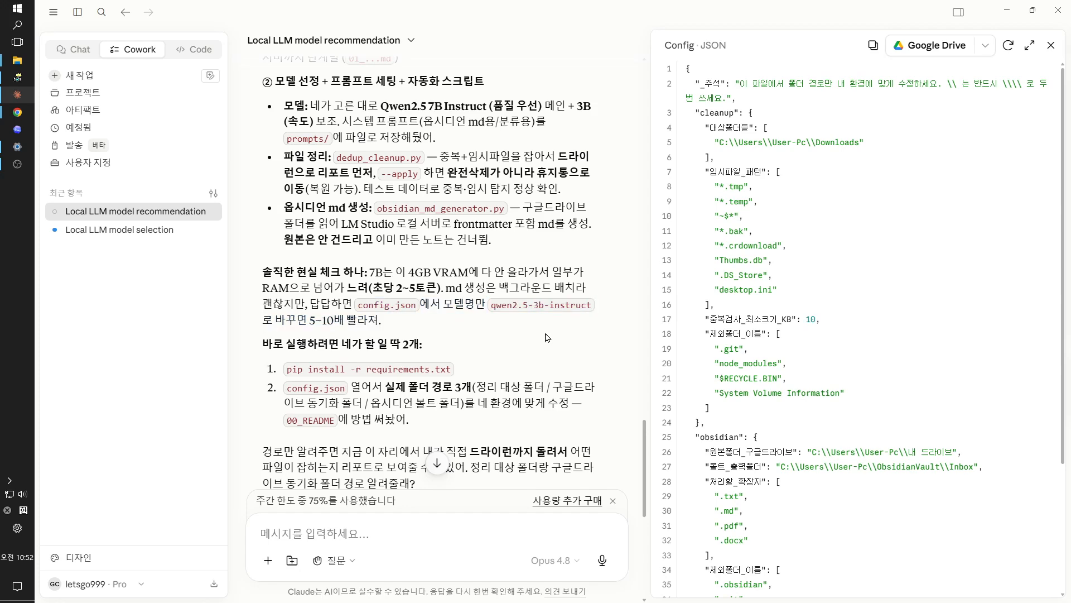
# Examine the two remaining setup tasks, focusing on the cleanup, Google Drive sync and Obsidian vault folder paths required in config.json.
pyautogui.scroll(-4, 546, 337)
pyautogui.scroll(4, 549, 195)
pyautogui.scroll(-3, 283, 359)
pyautogui.scroll(-1, 296, 329)
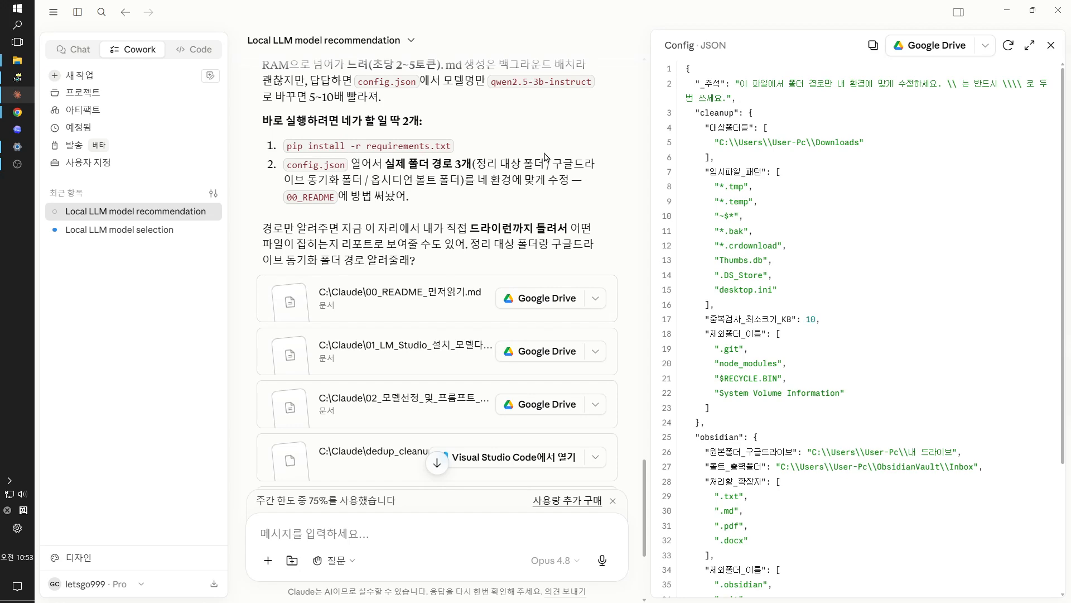
pyautogui.scroll(-3, 545, 183)
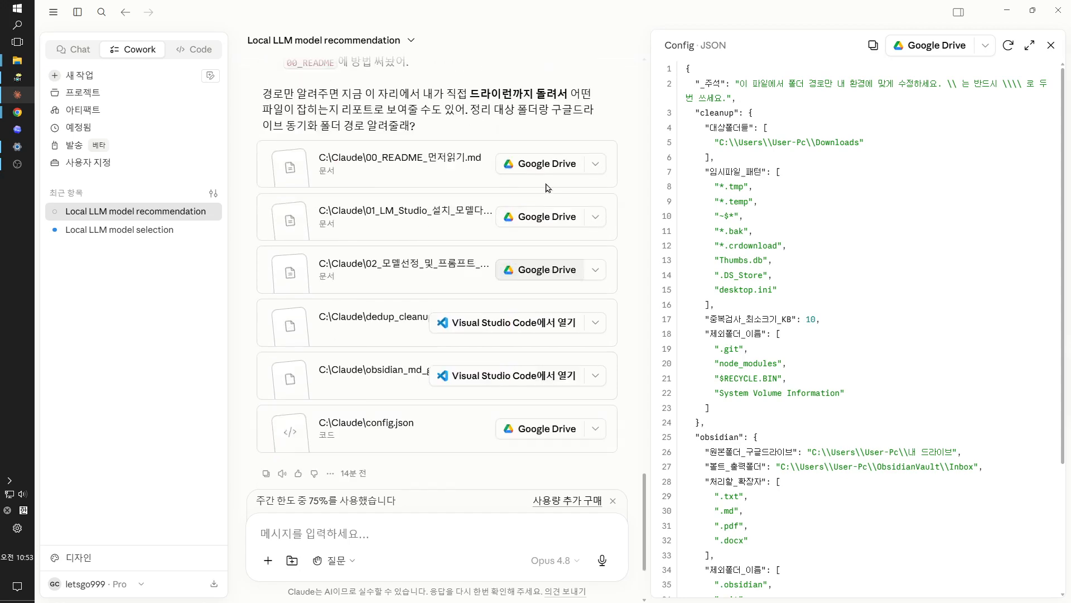
pyautogui.scroll(3, 545, 183)
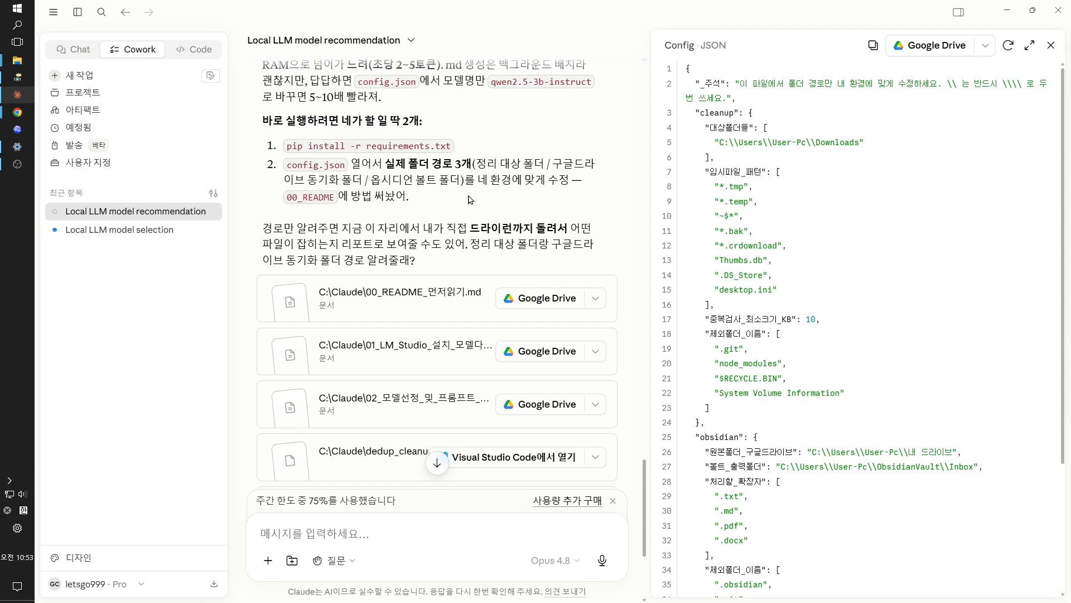
pyautogui.moveTo(386, 165); pyautogui.dragTo(498, 198)
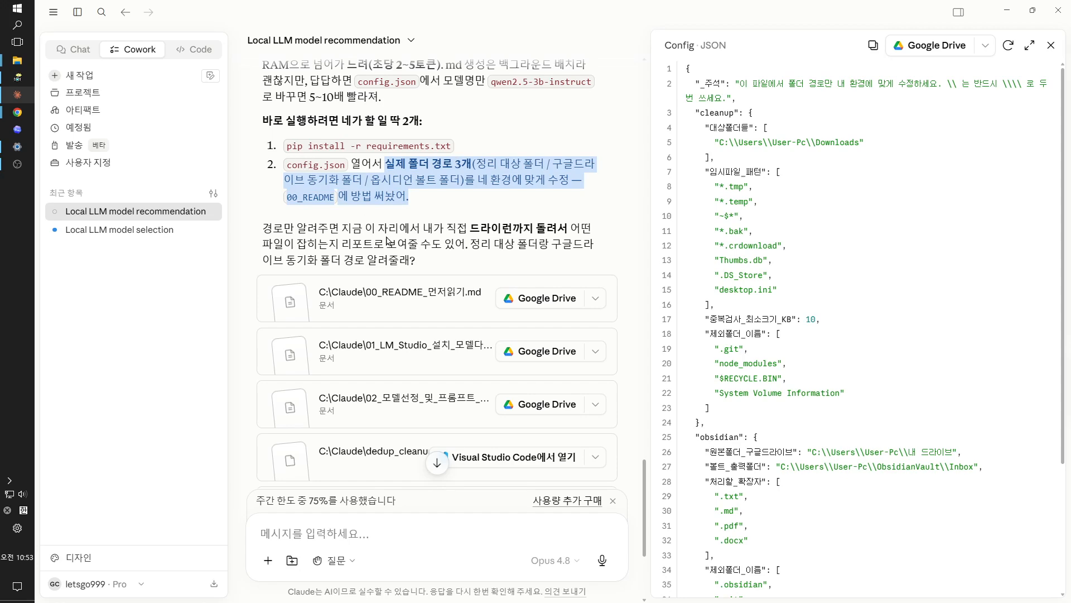
pyautogui.scroll(-4, 513, 258)
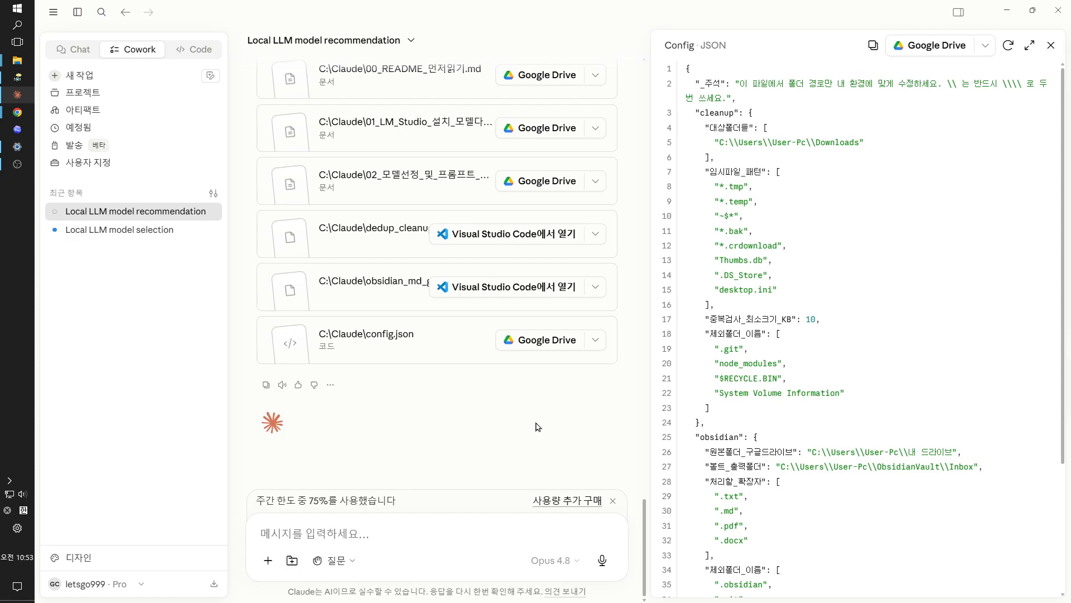
pyautogui.scroll(12, 538, 427)
pyautogui.scroll(-4, 538, 427)
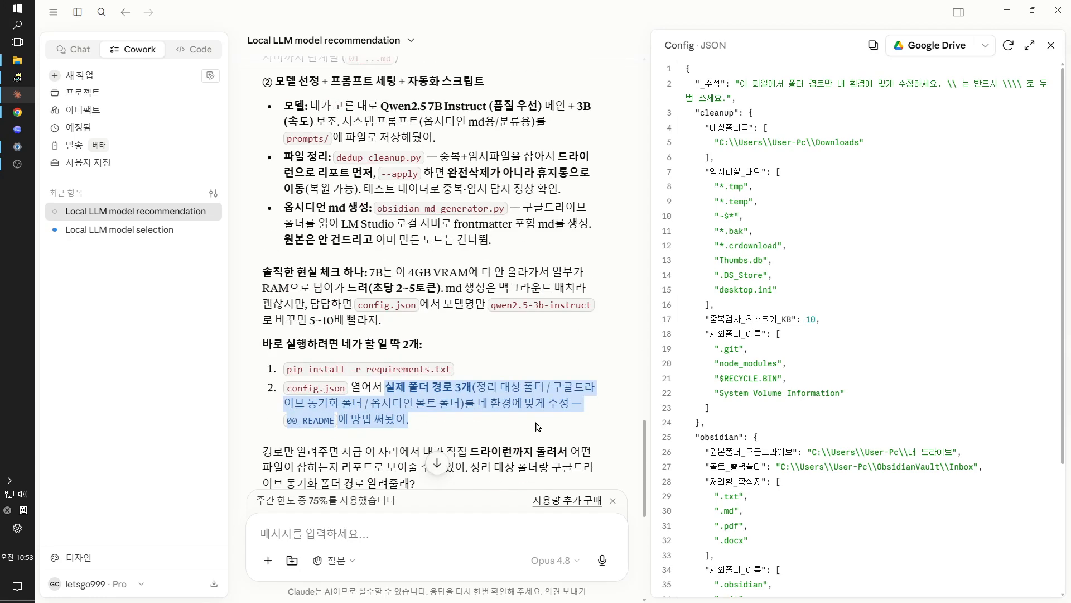
pyautogui.click(478, 404)
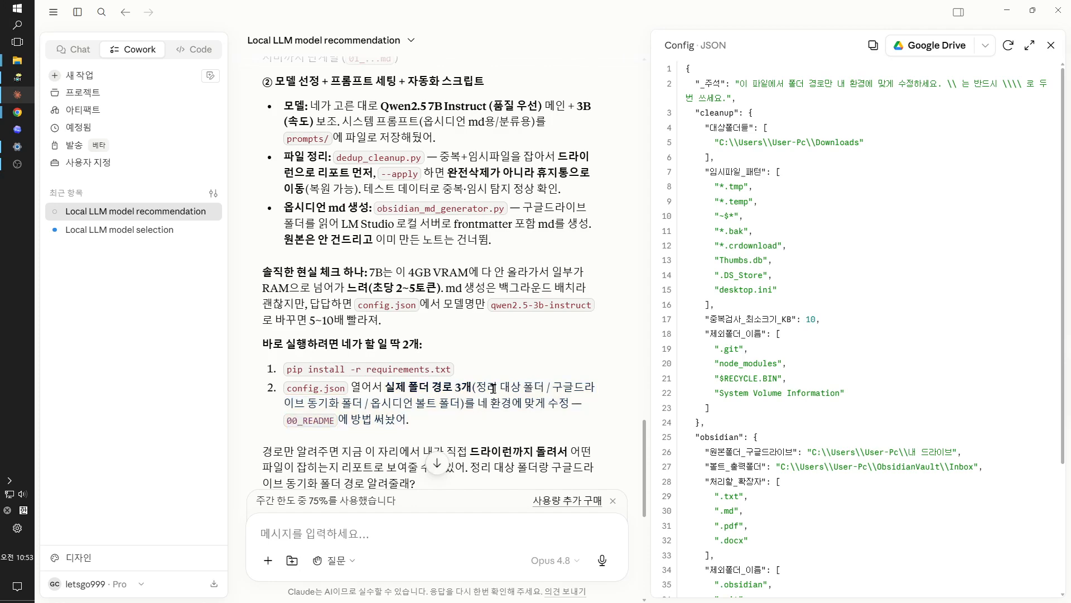
pyautogui.moveTo(476, 387); pyautogui.dragTo(361, 403)
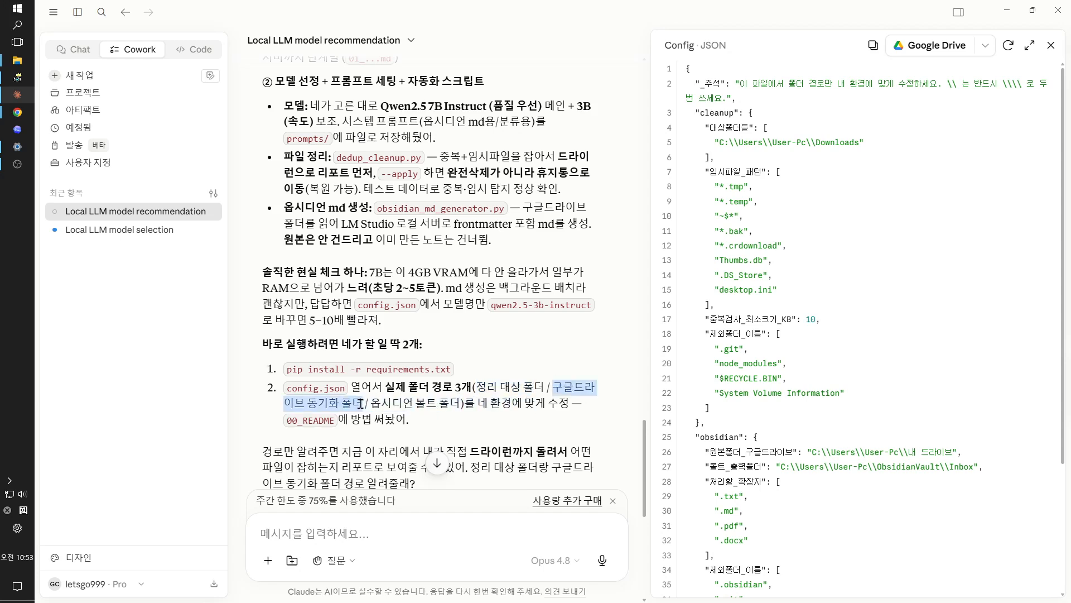
pyautogui.click(426, 398)
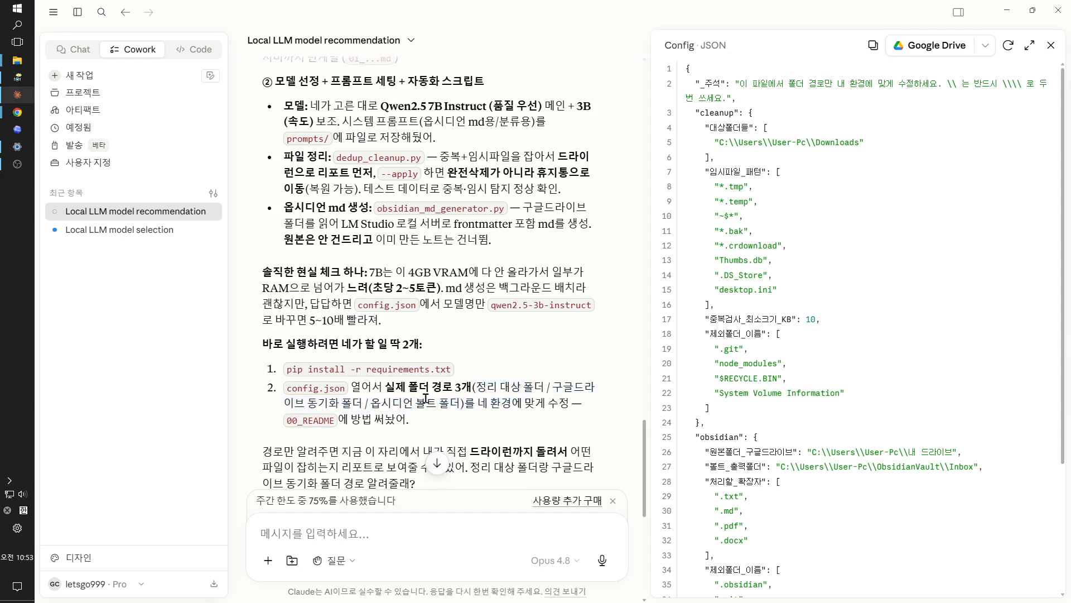
pyautogui.moveTo(370, 402); pyautogui.dragTo(503, 403)
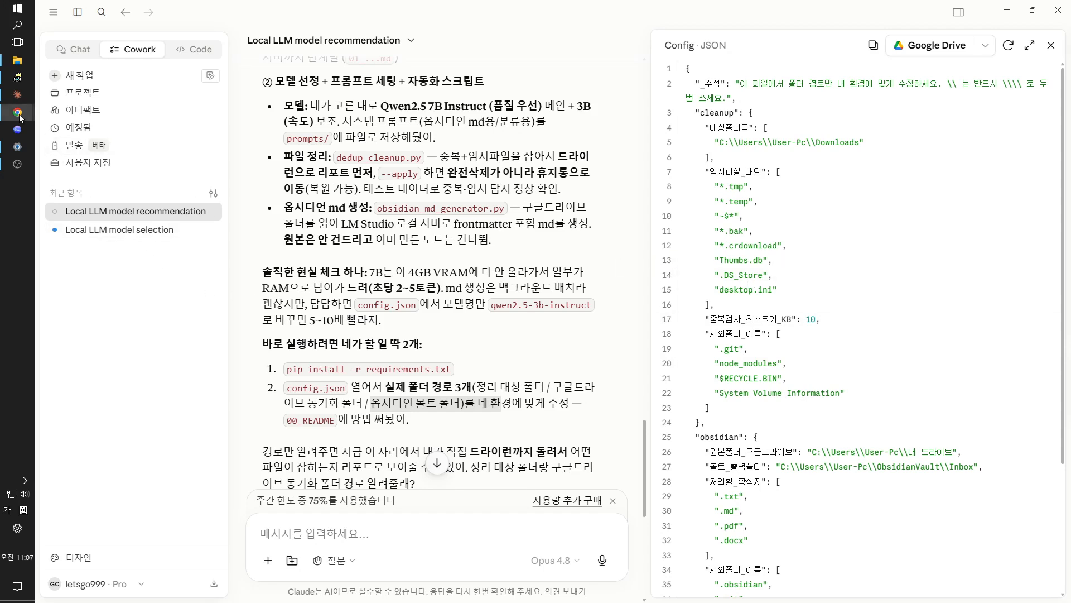
# Switch to Chrome and search Google for "옵시디언 다운로드" in a new tab.
pyautogui.moveTo(20, 118)
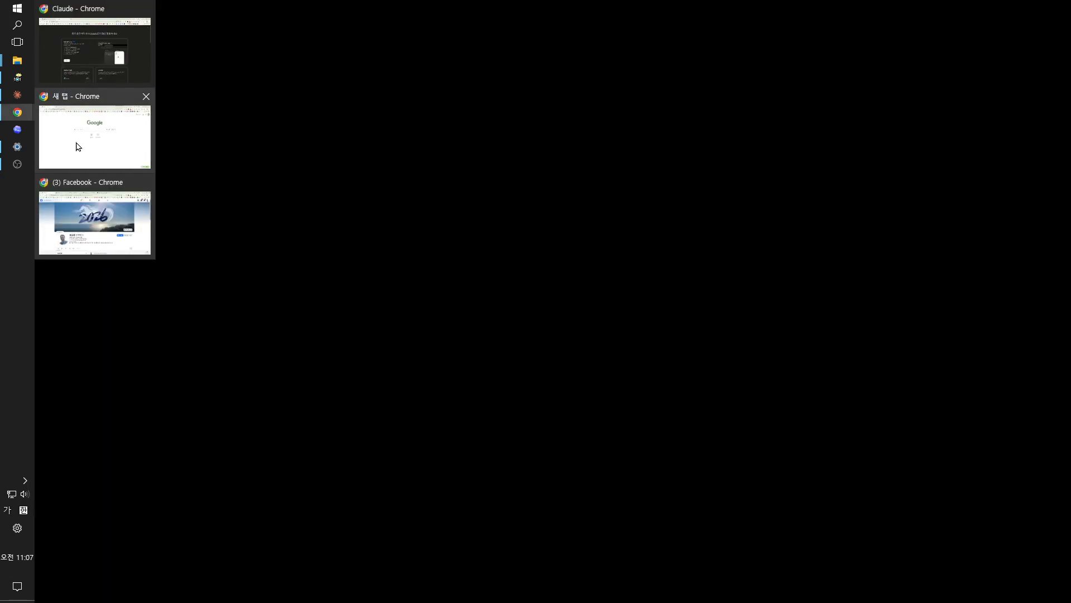
pyautogui.click(77, 145)
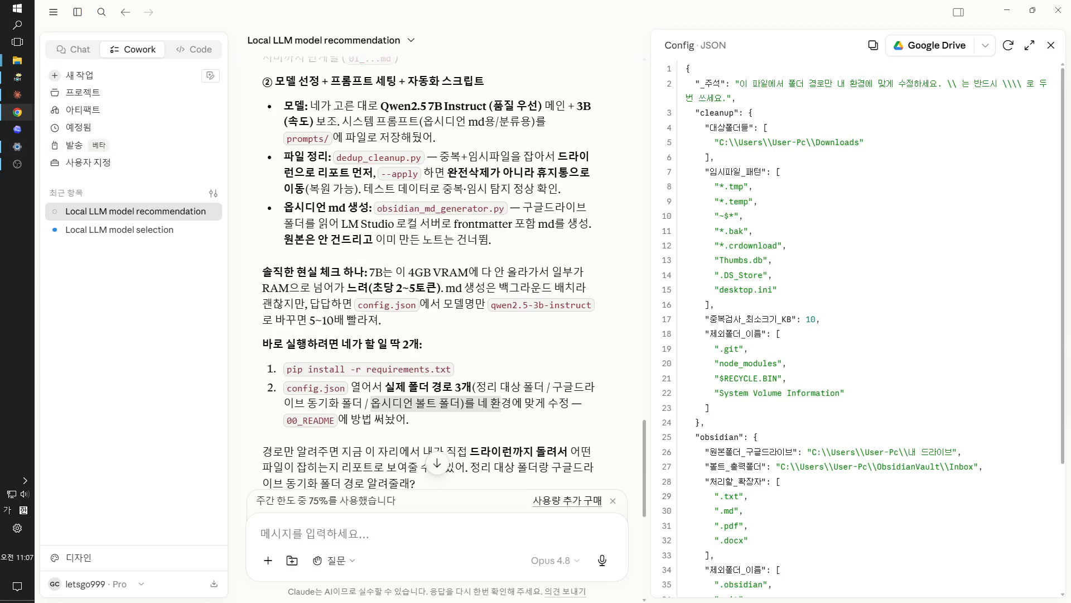
pyautogui.moveTo(0, 106); pyautogui.dragTo(676, 76)
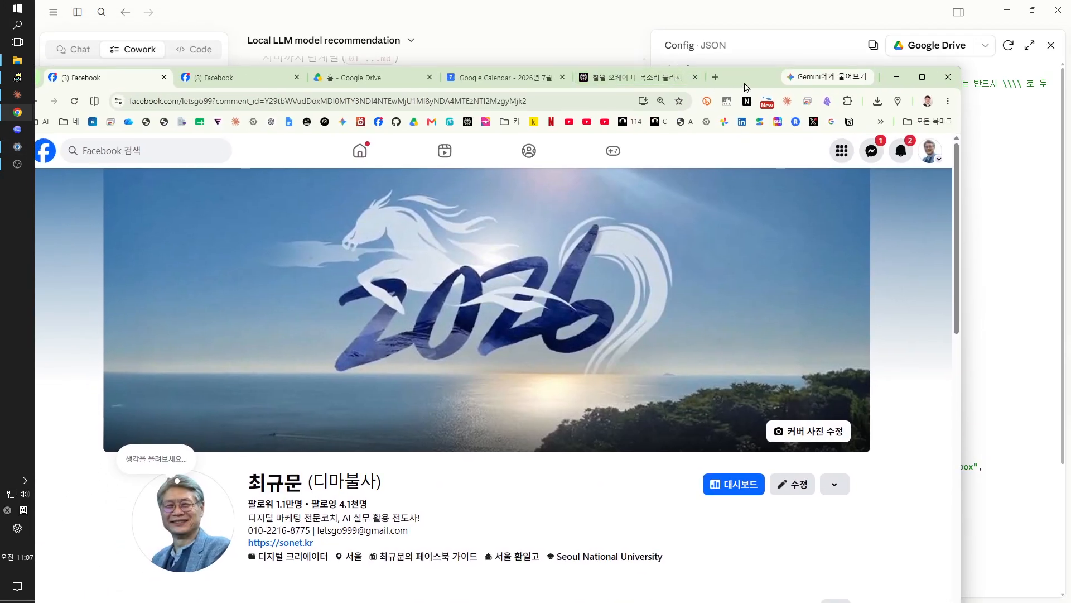
pyautogui.doubleClick(742, 84)
pyautogui.click(728, 11)
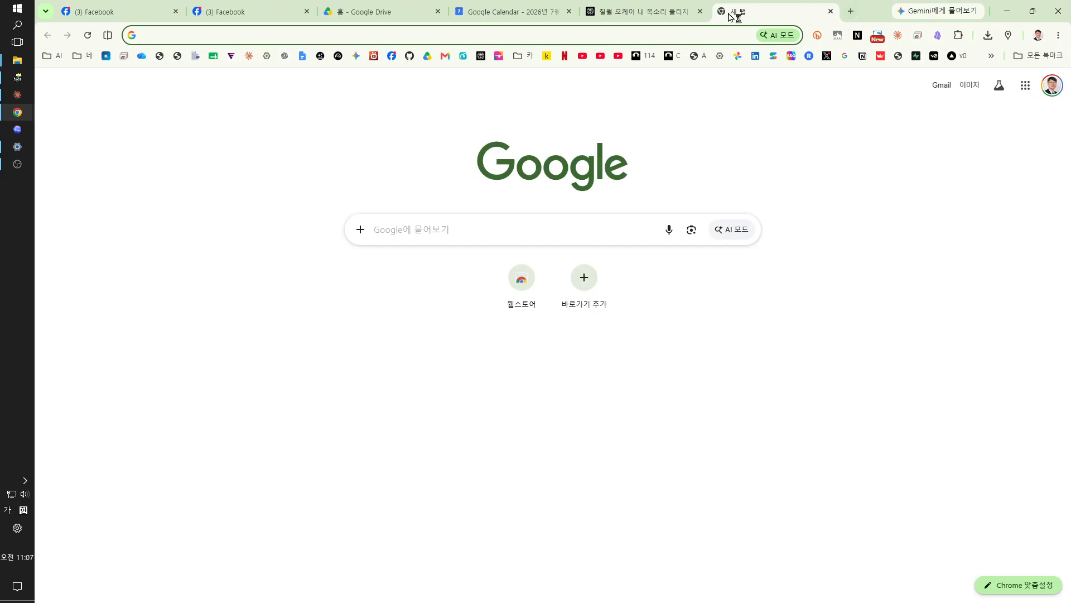
pyautogui.click(531, 39)
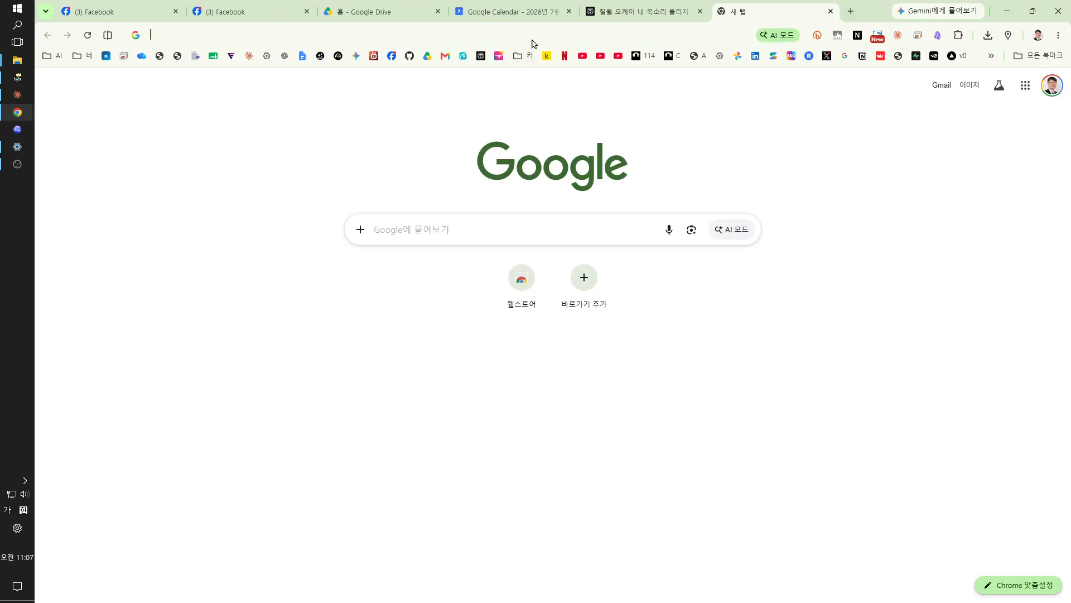
pyautogui.click(532, 43)
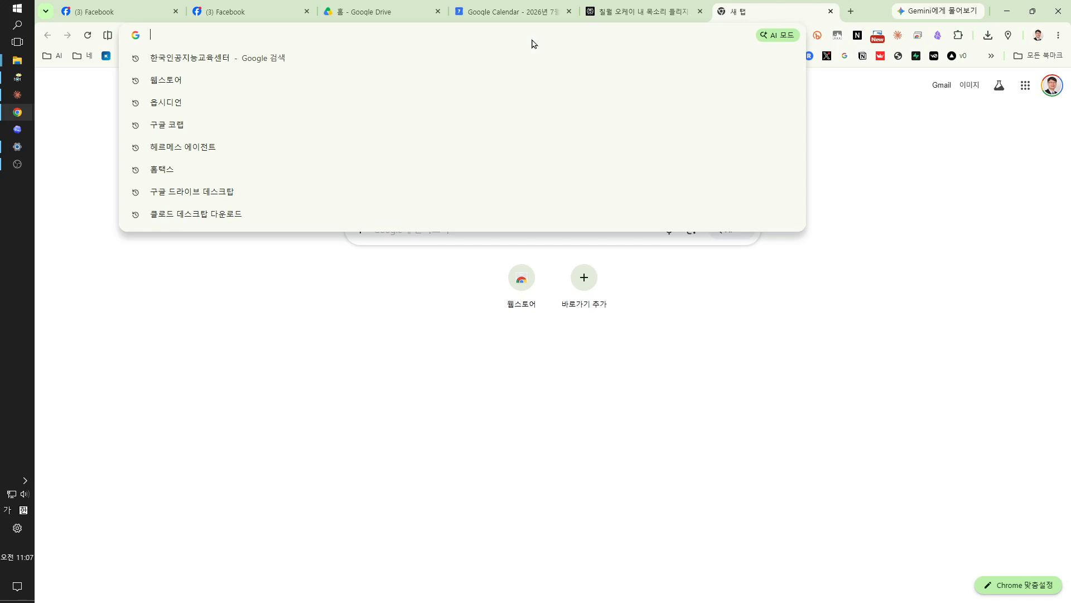
pyautogui.write('옵')
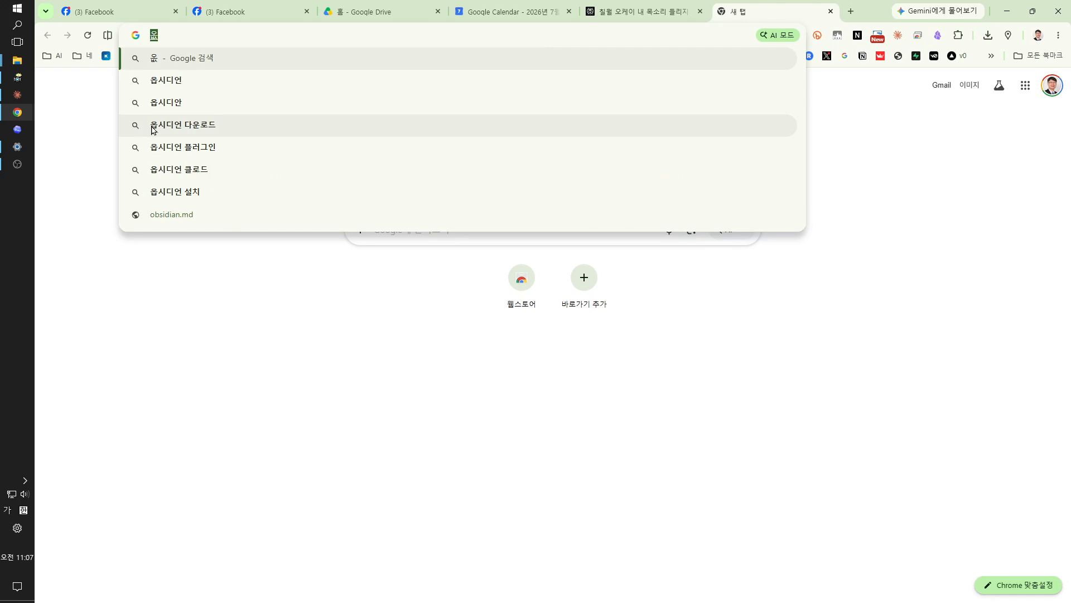
pyautogui.click(174, 127)
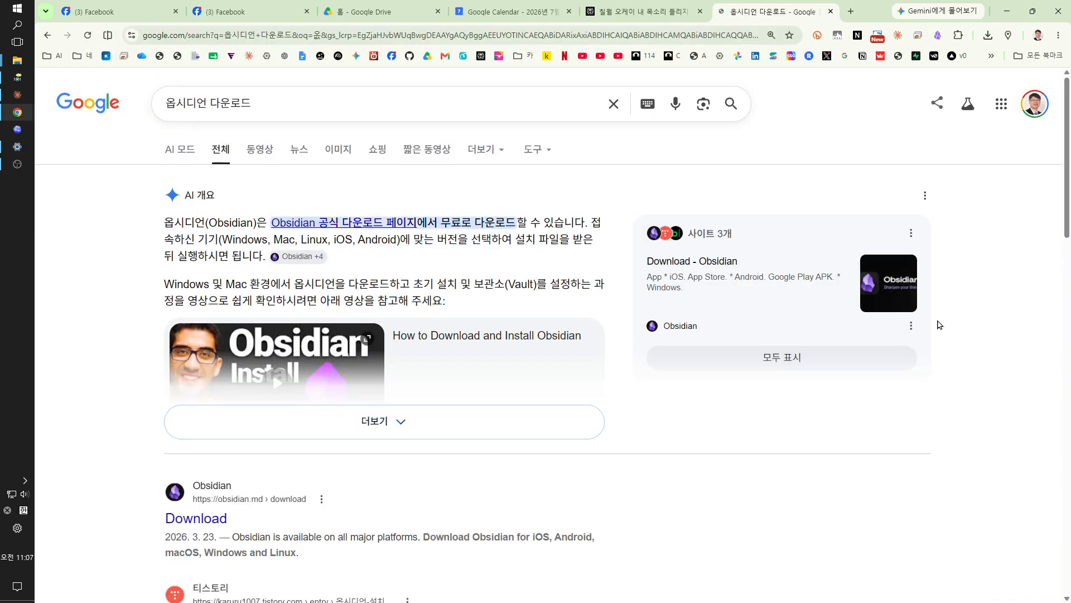
# Open Obsidian's official download page and save the Windows installer Obsidian-1.12.7.exe in the 다운로드 folder.
pyautogui.scroll(-4, 484, 291)
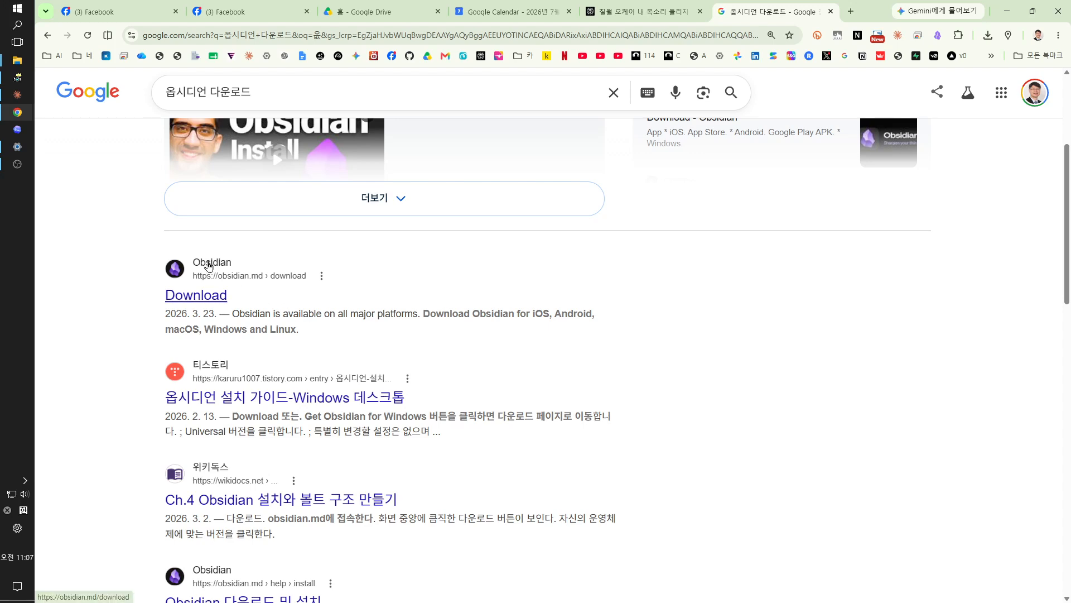
pyautogui.click(206, 304)
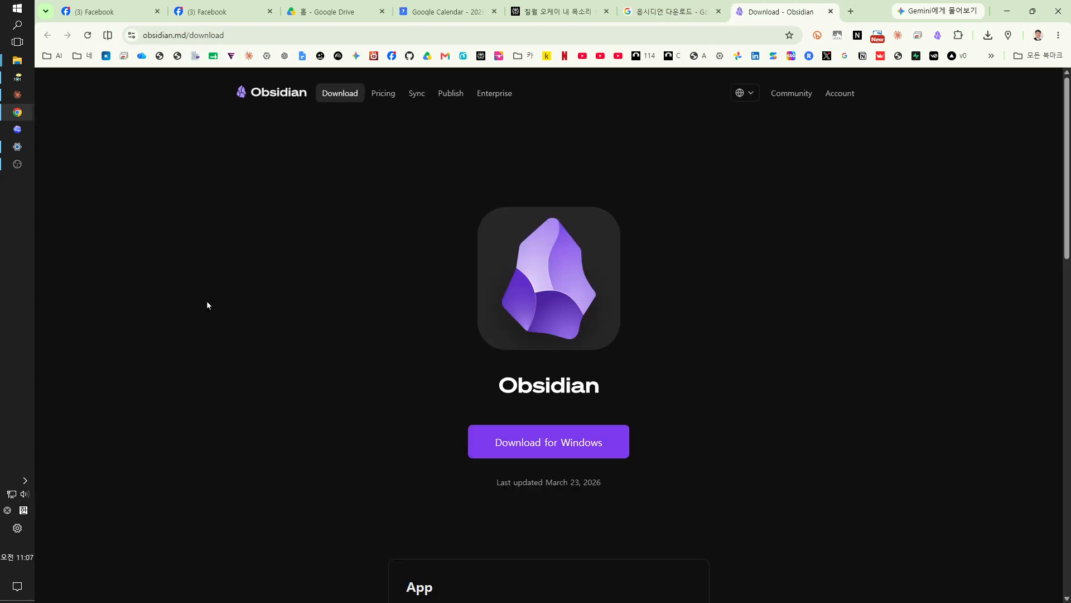
pyautogui.click(12, 166)
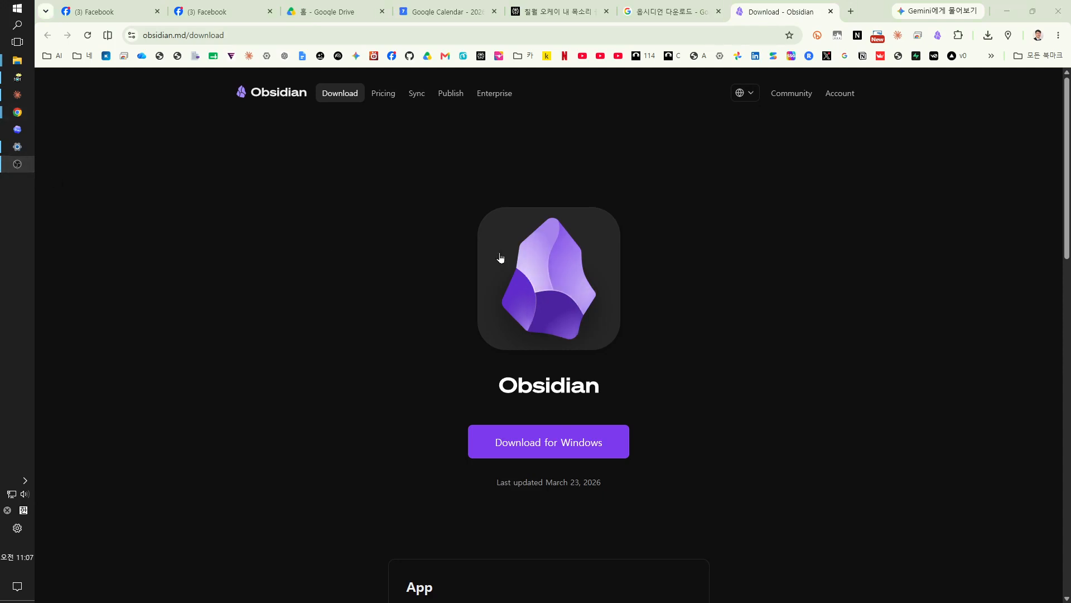
pyautogui.click(562, 443)
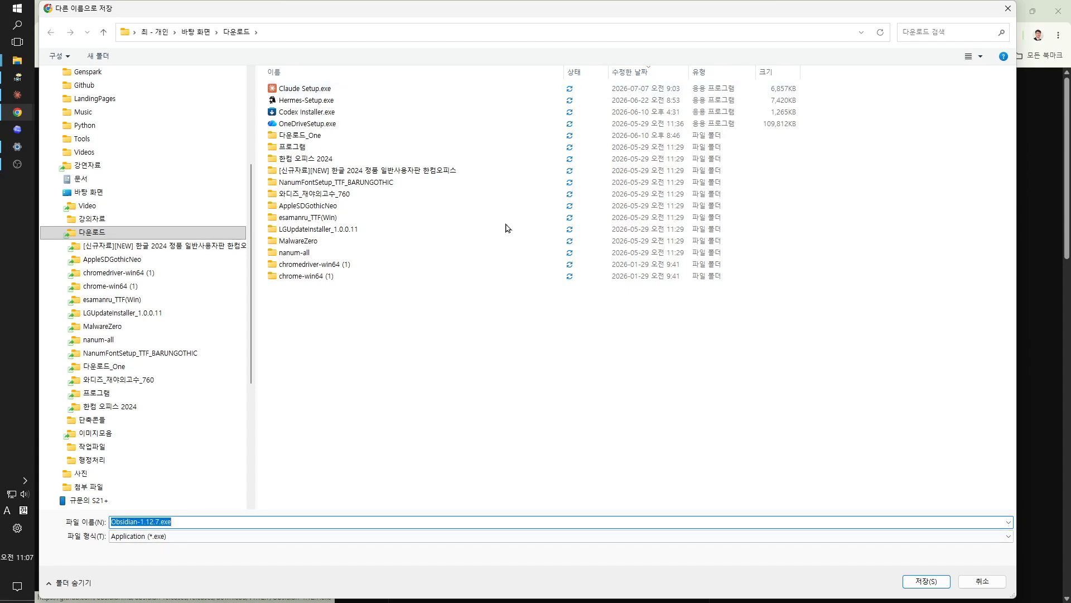
pyautogui.click(926, 582)
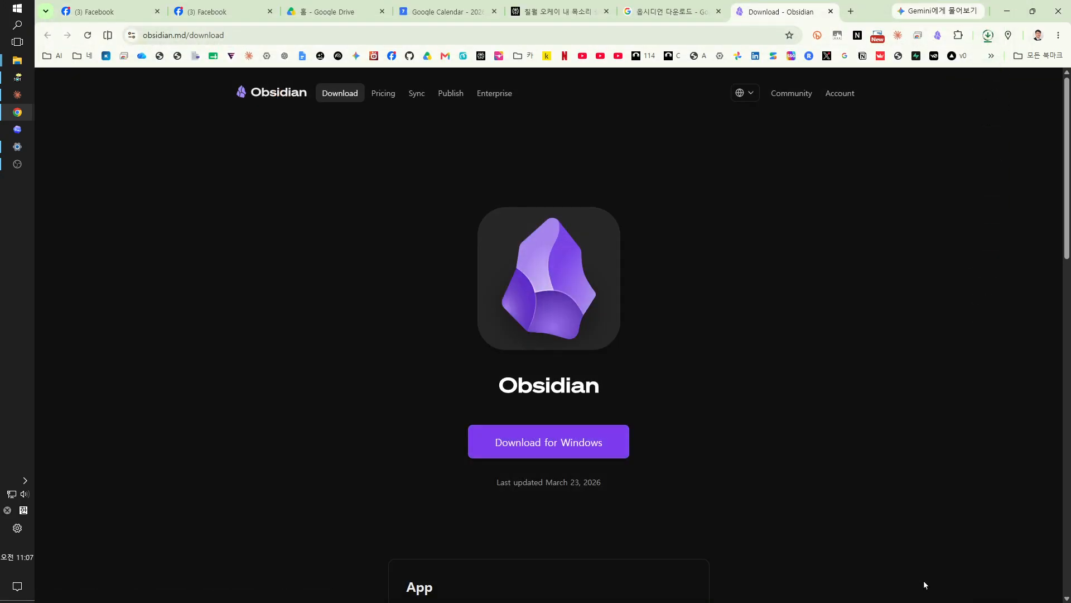
# Launch the downloaded Obsidian-1.12.7.exe installer from the browser's recent downloads.
pyautogui.click(988, 35)
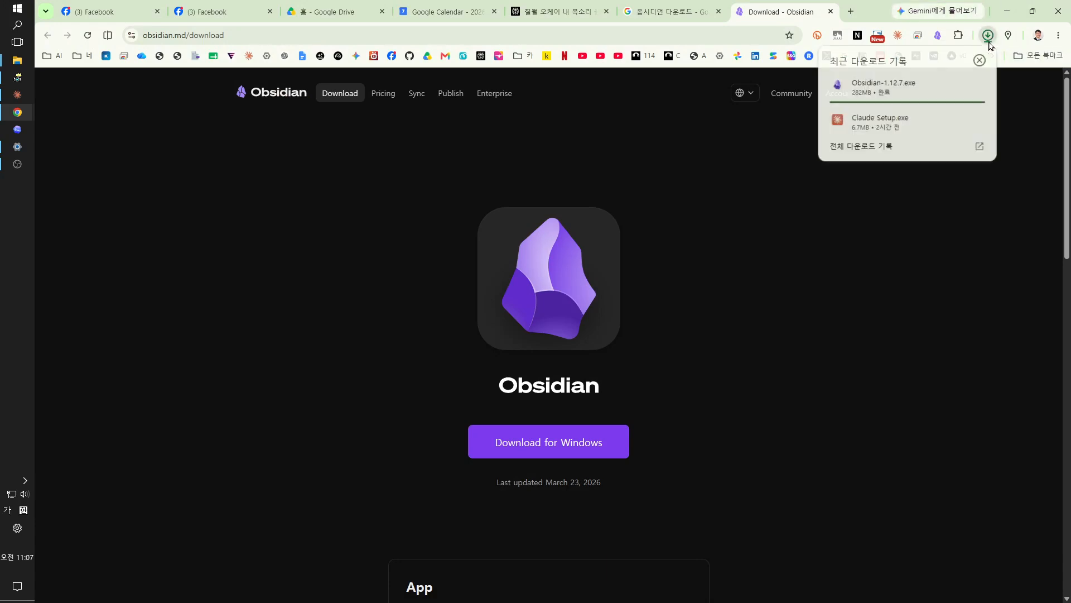
pyautogui.moveTo(895, 97)
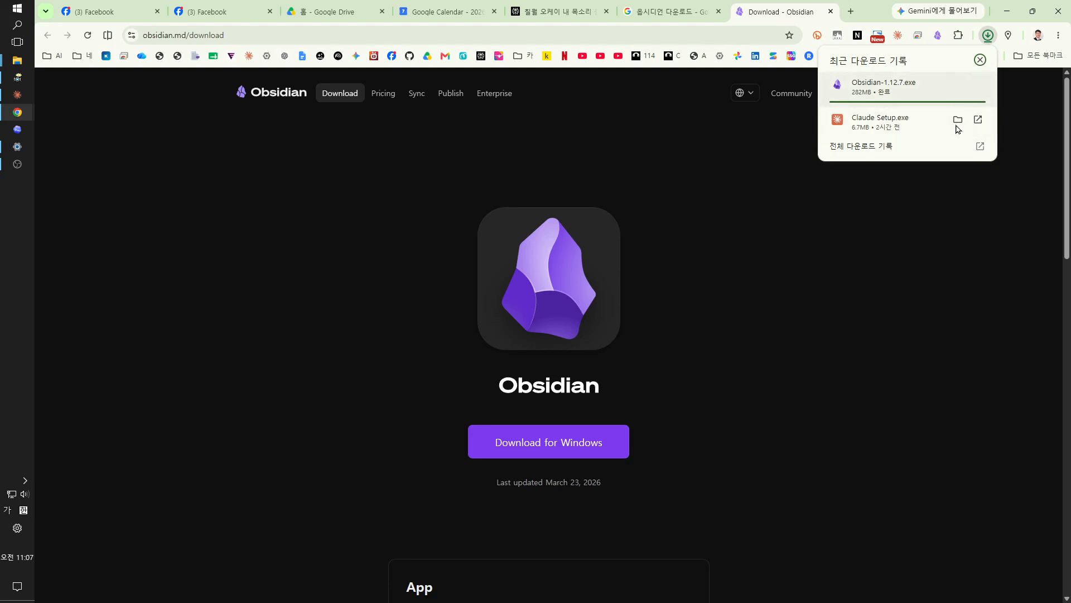
pyautogui.moveTo(958, 120)
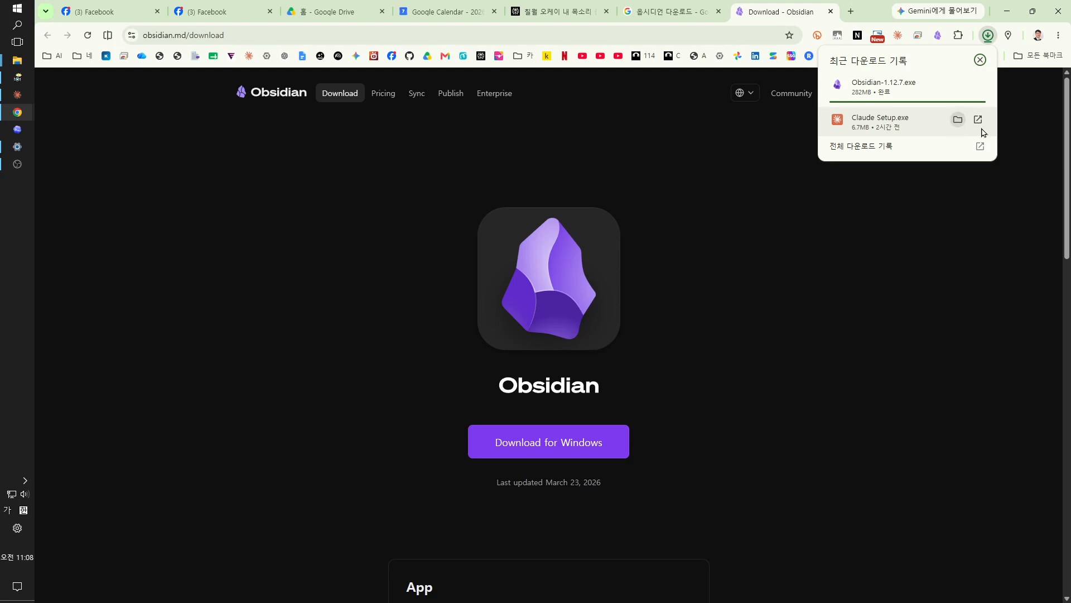
pyautogui.moveTo(955, 94)
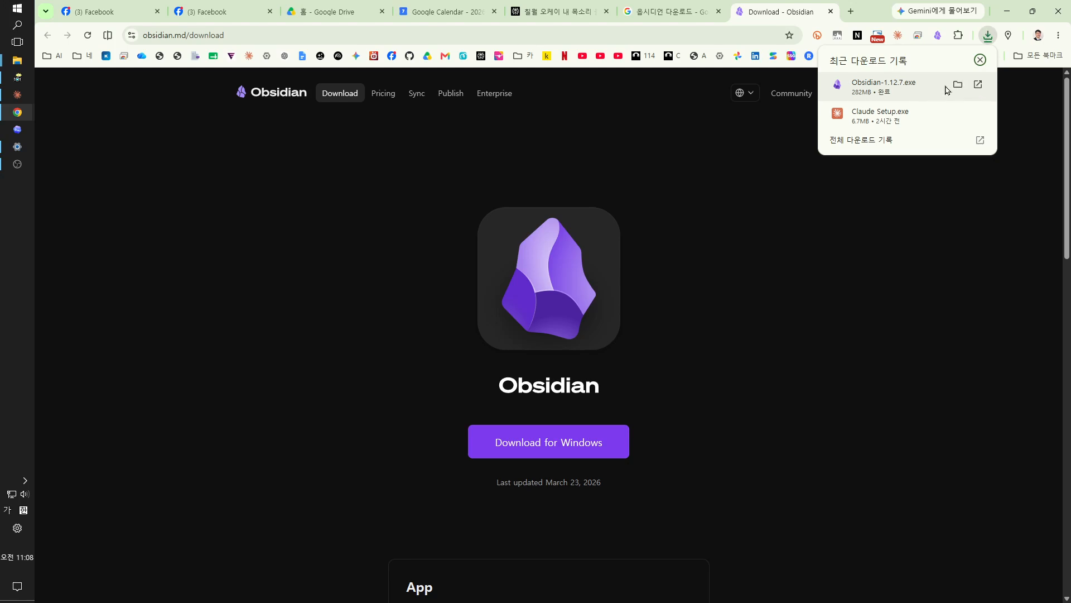
pyautogui.click(978, 85)
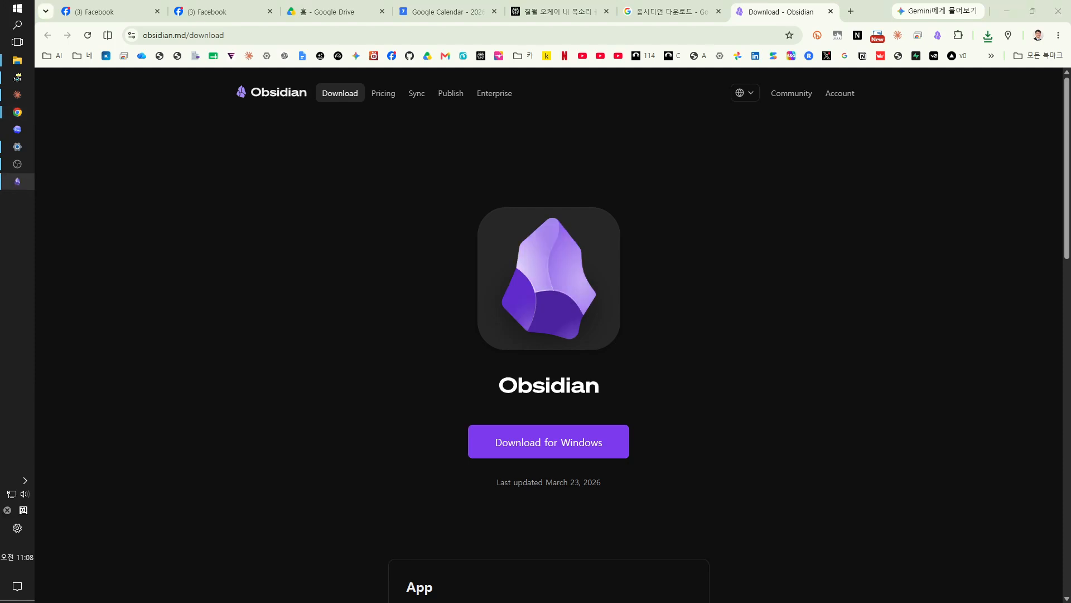
# Install Obsidian for all users in C:\Program Files\Obsidian and run it on finishing the setup.
pyautogui.moveTo(189, 173); pyautogui.dragTo(548, 156)
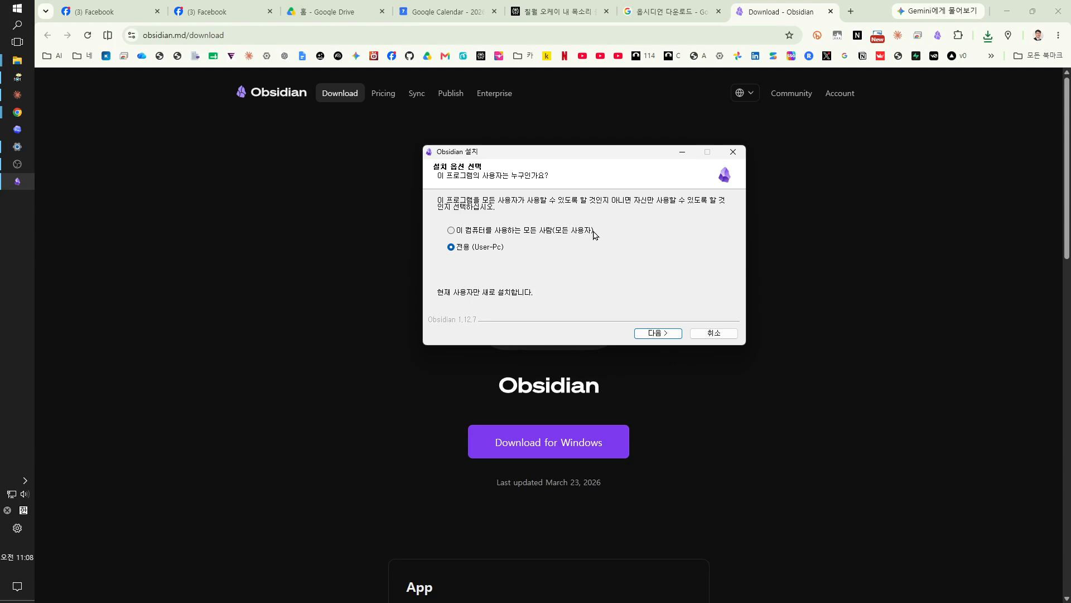
pyautogui.click(531, 232)
pyautogui.click(661, 333)
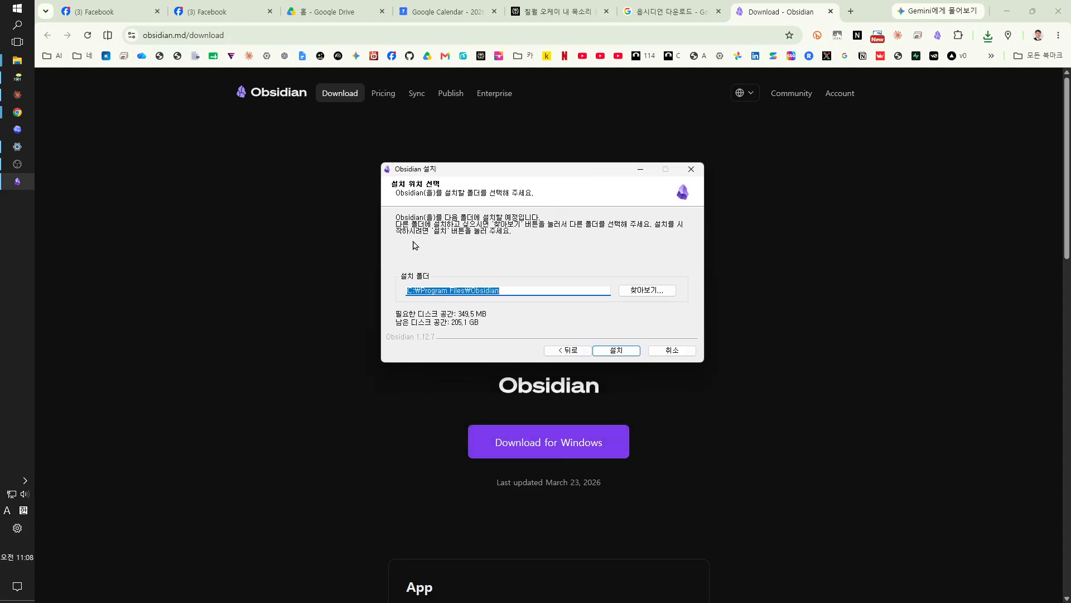
pyautogui.click(617, 350)
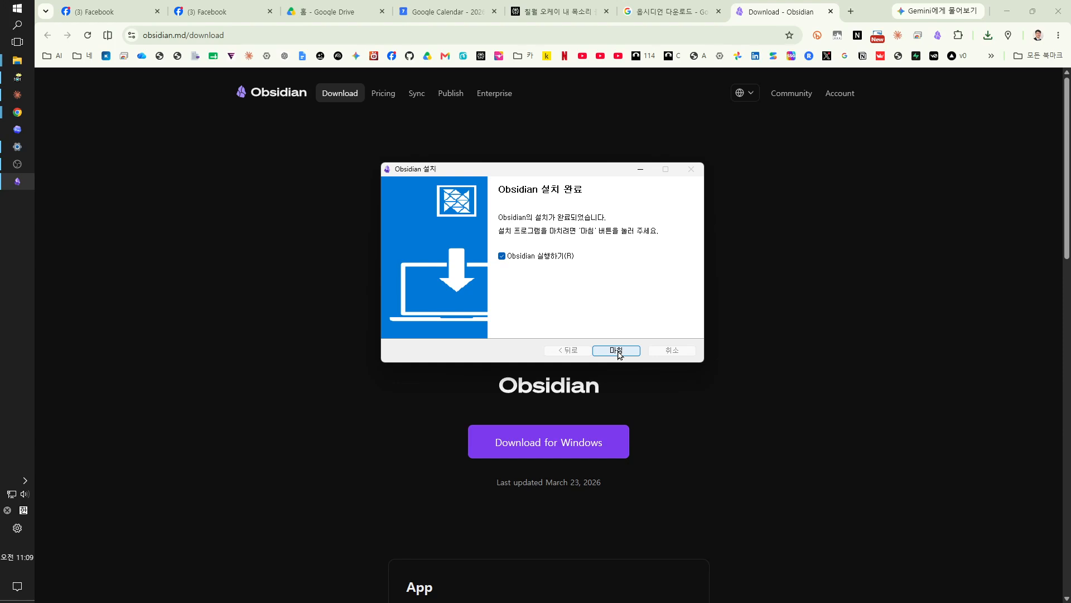
pyautogui.click(618, 351)
pyautogui.click(631, 352)
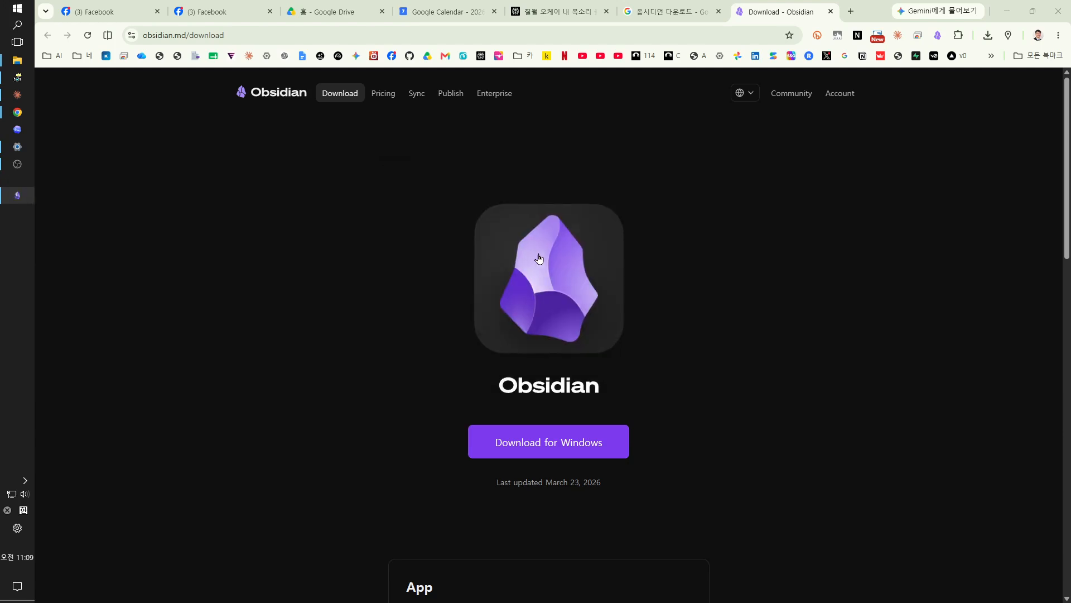
# Minimize Chrome and open the existing Claude folder on local disk C: as the Obsidian vault.
pyautogui.moveTo(259, 139); pyautogui.dragTo(524, 155)
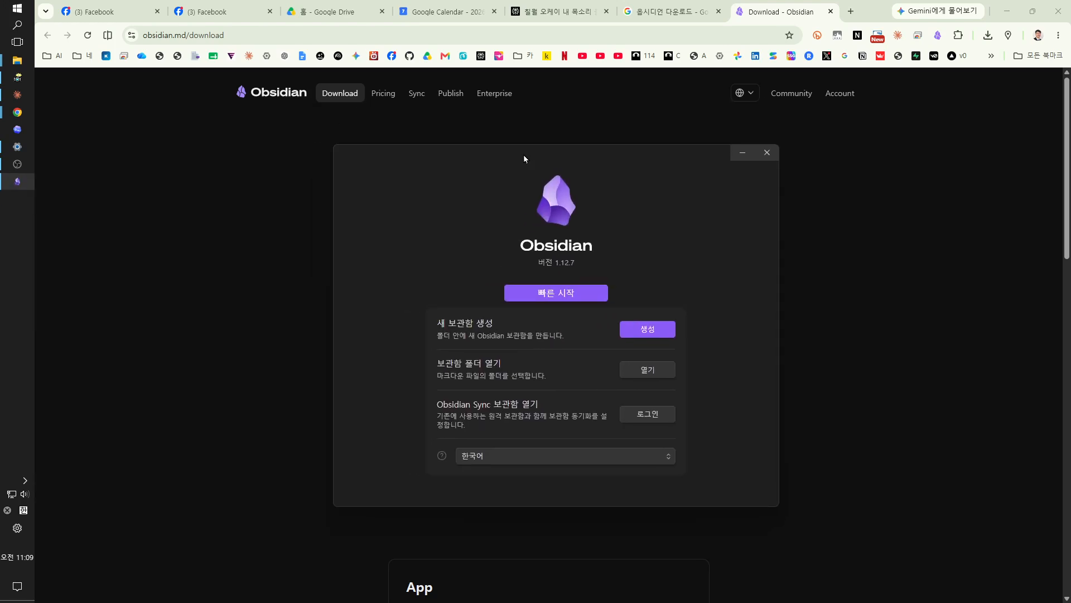
pyautogui.click(1007, 12)
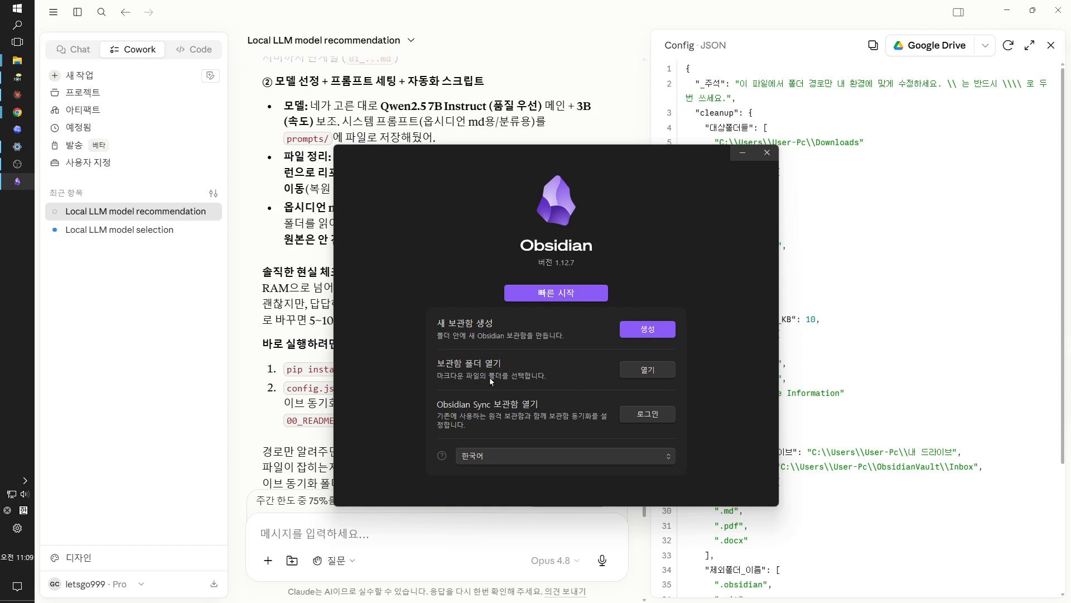
pyautogui.click(642, 371)
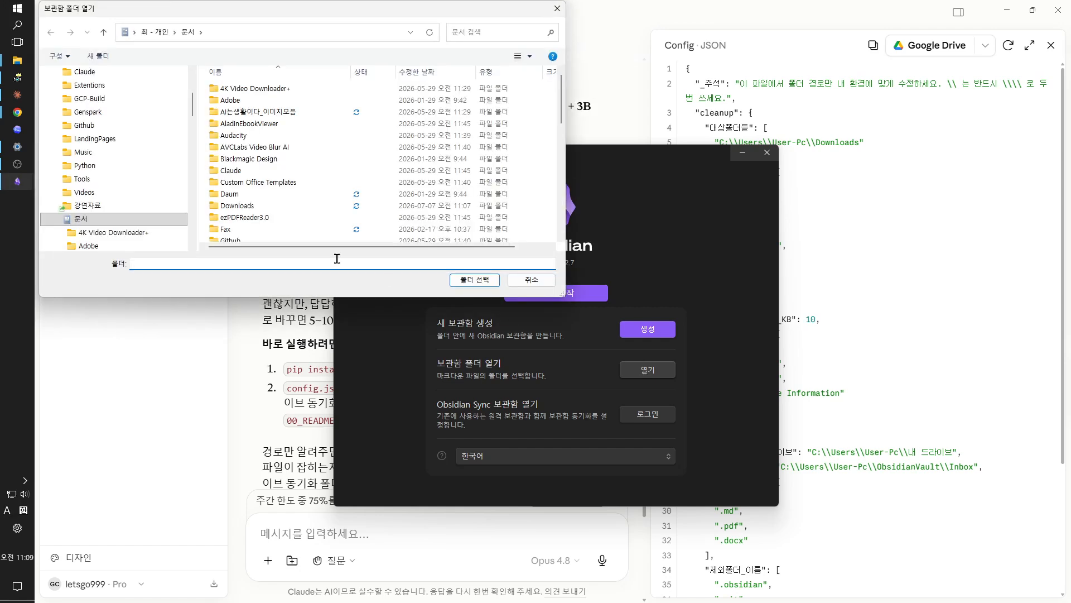
pyautogui.scroll(-4, 297, 115)
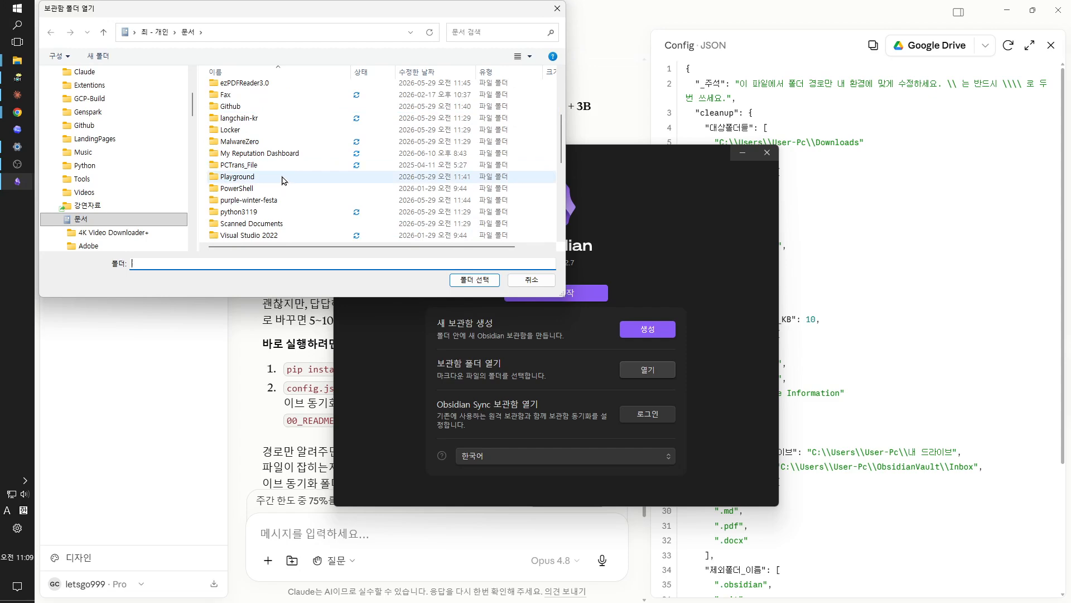
pyautogui.scroll(4, 291, 204)
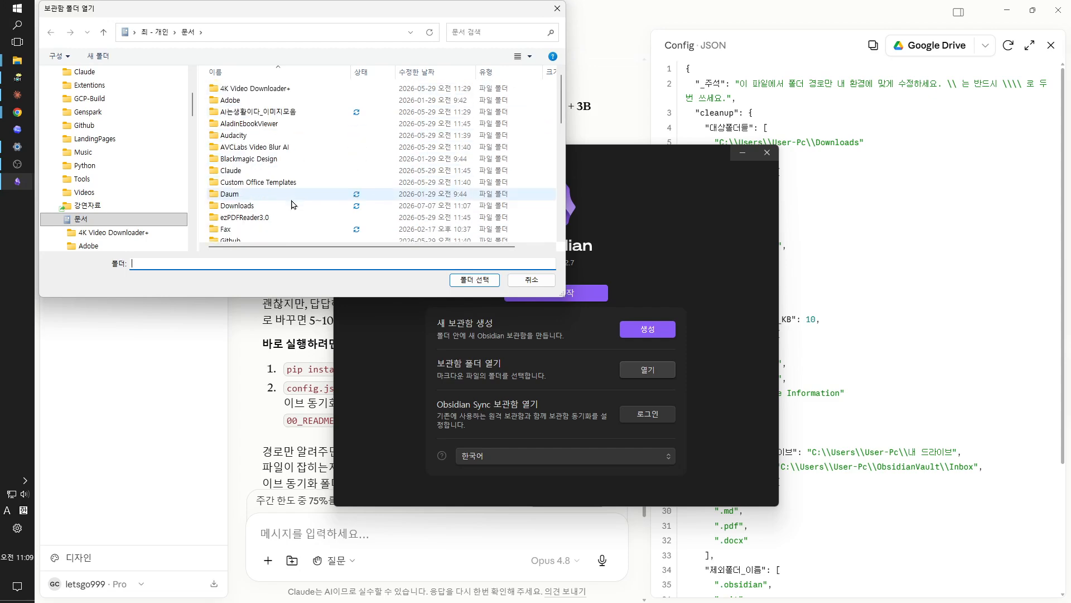
pyautogui.click(226, 174)
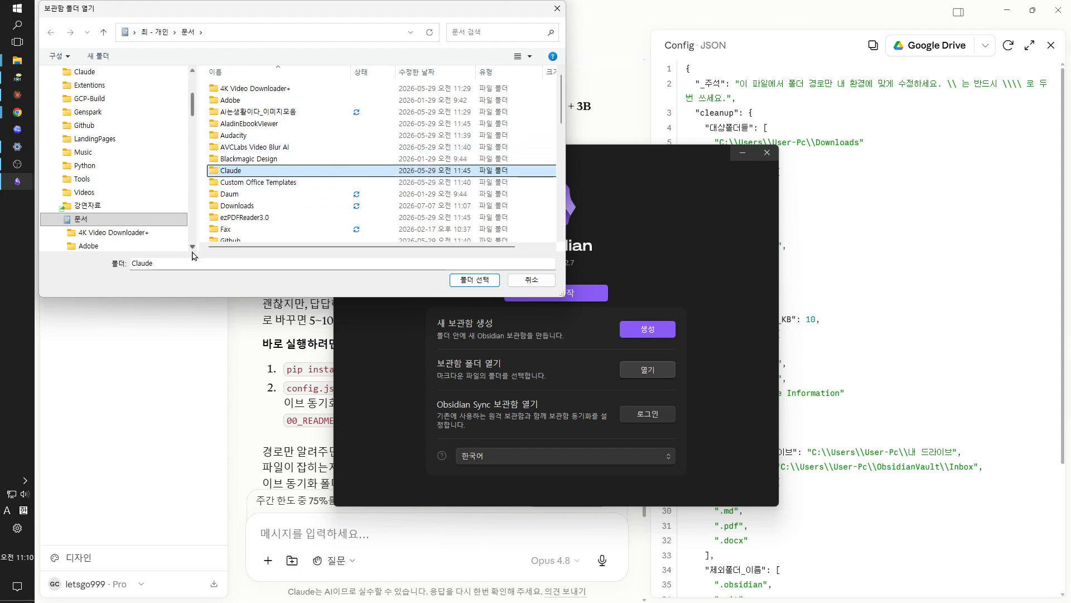
pyautogui.scroll(-4, 105, 153)
pyautogui.scroll(-10, 115, 190)
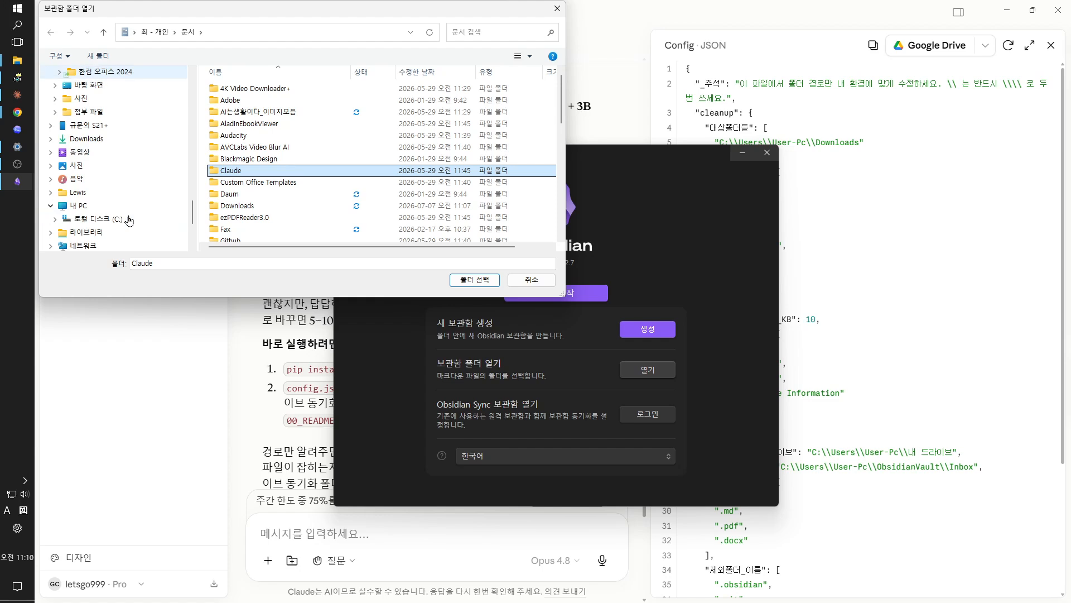
pyautogui.click(123, 223)
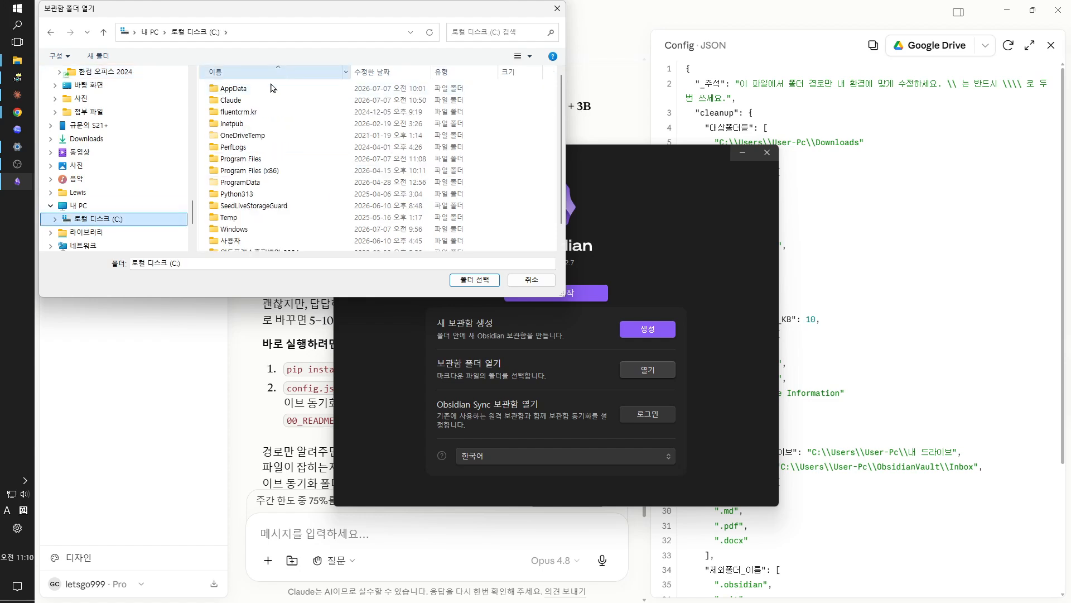
pyautogui.click(233, 101)
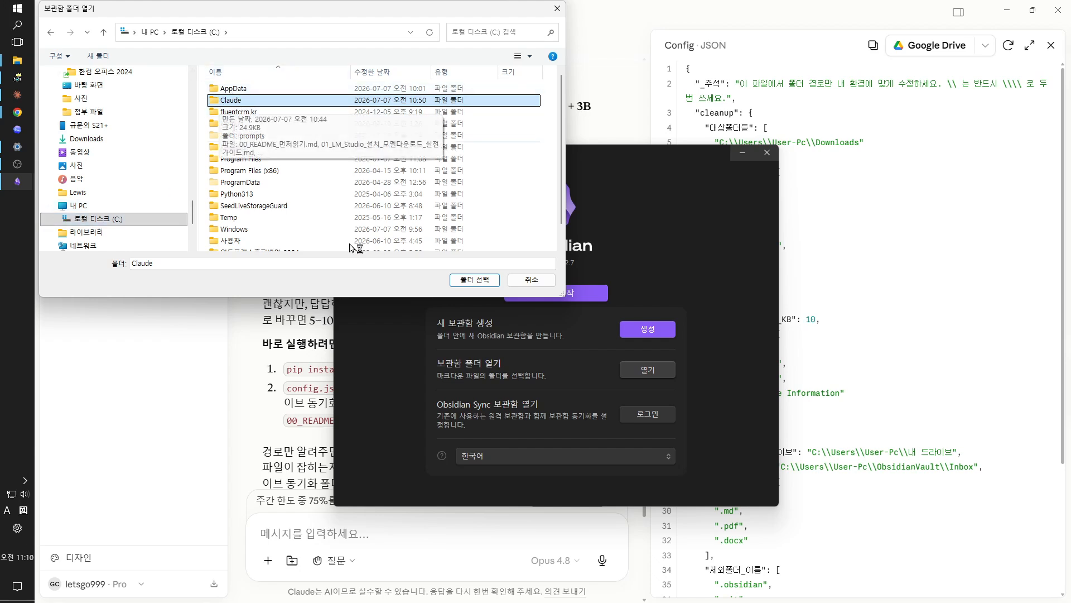
pyautogui.click(474, 279)
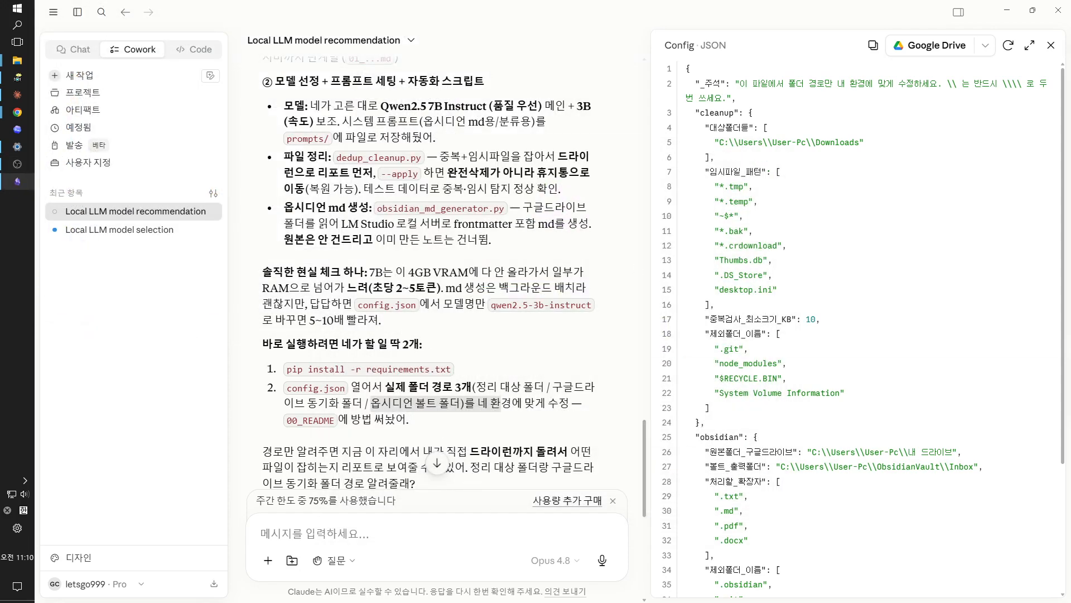
# Check the vault switcher of the Claude vault for the available vaults and the vault management option.
pyautogui.moveTo(583, 123); pyautogui.dragTo(718, 67)
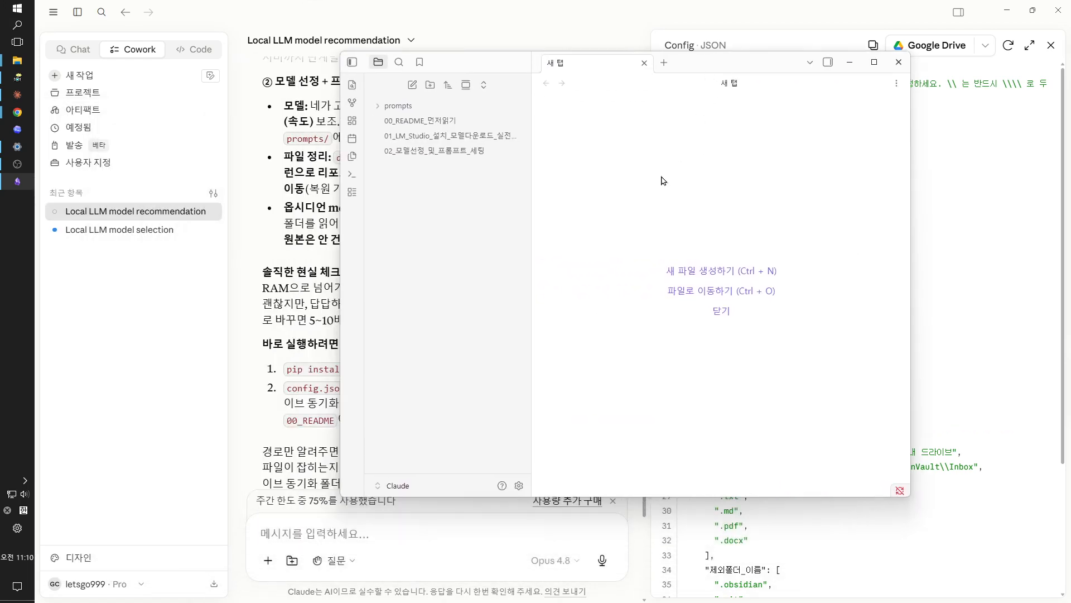
pyautogui.click(421, 491)
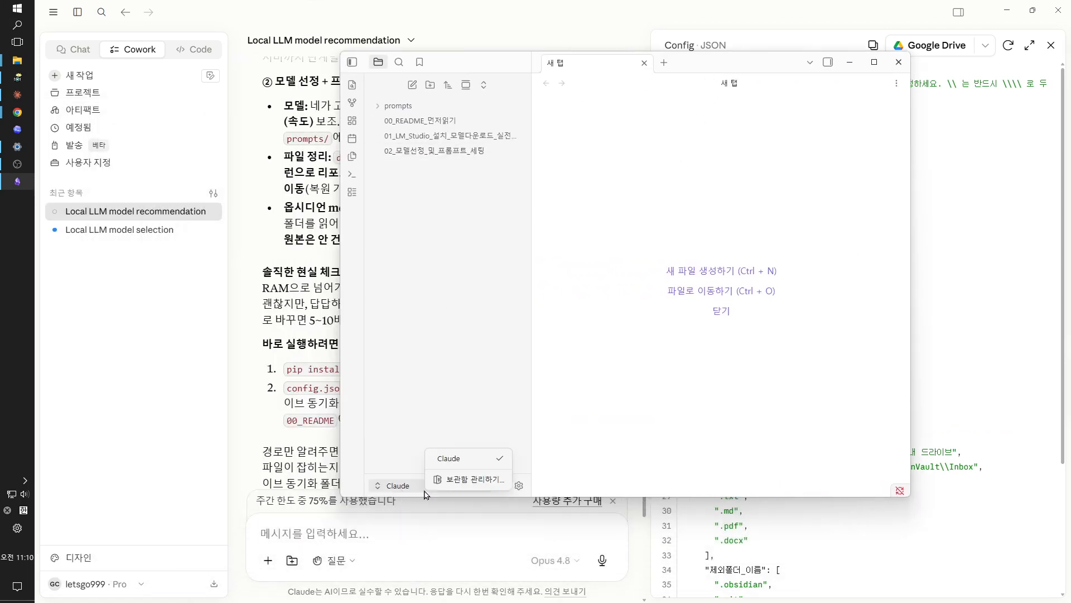
pyautogui.click(397, 489)
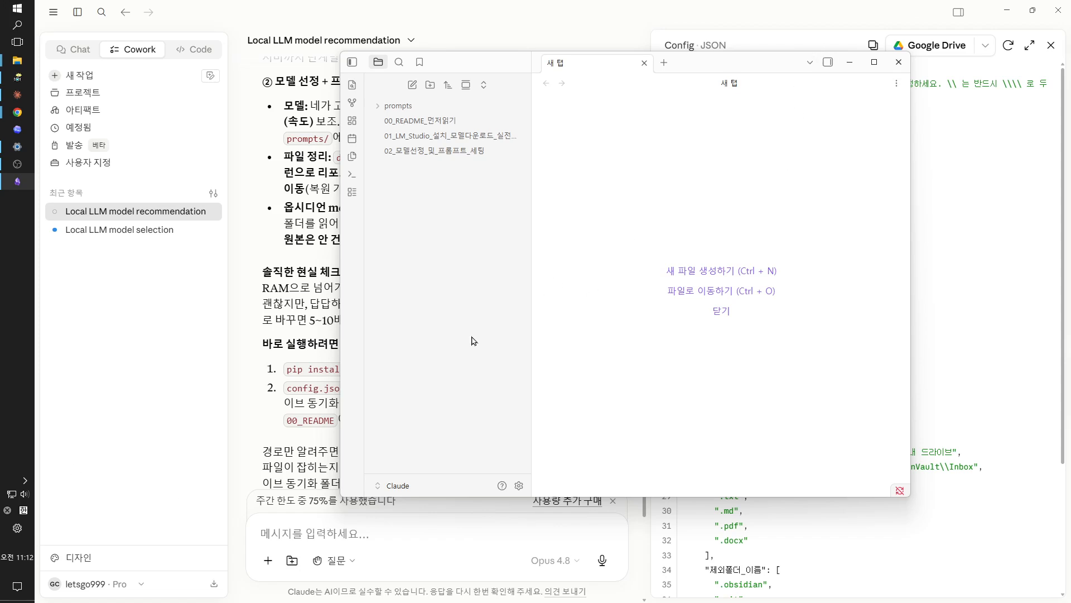
# Switch to a Chrome window and open the bookmarked Google Drive site.
pyautogui.click(427, 493)
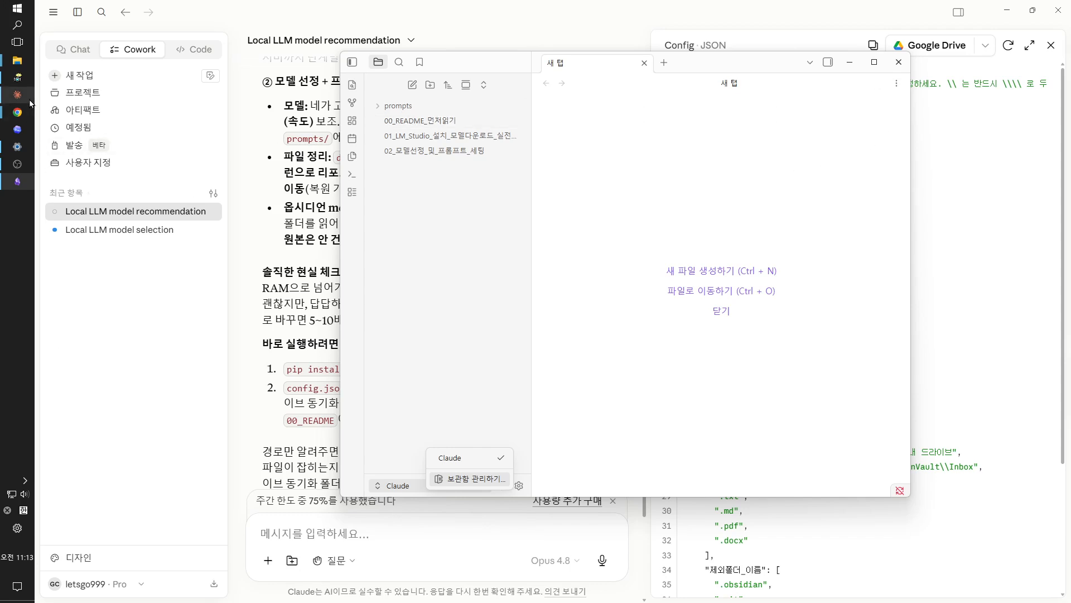
pyautogui.moveTo(18, 113)
pyautogui.click(79, 135)
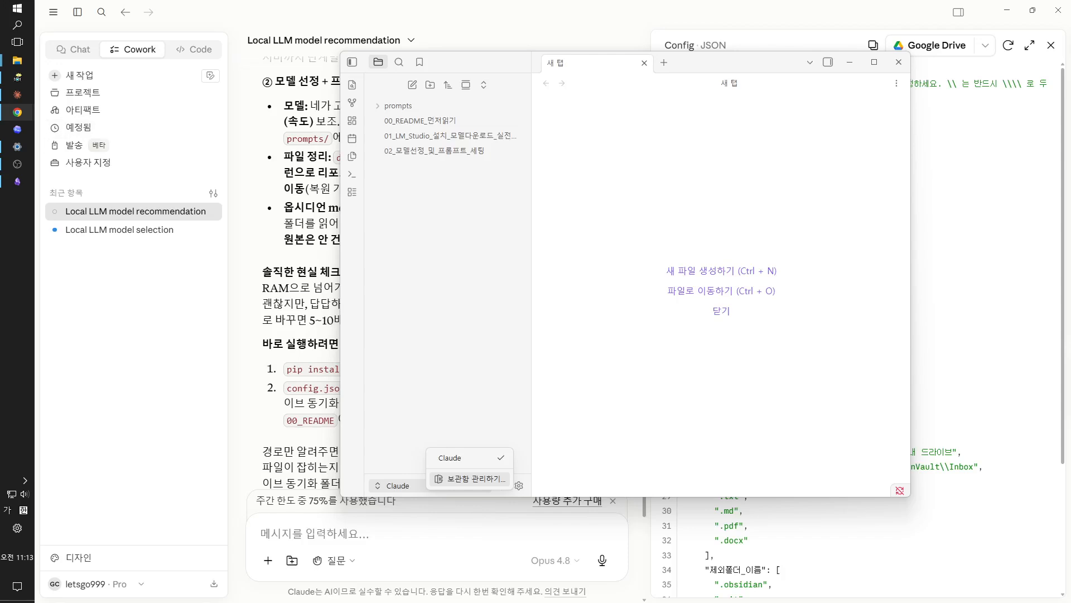
pyautogui.moveTo(1070, 83); pyautogui.dragTo(606, 34)
pyautogui.doubleClick(606, 34)
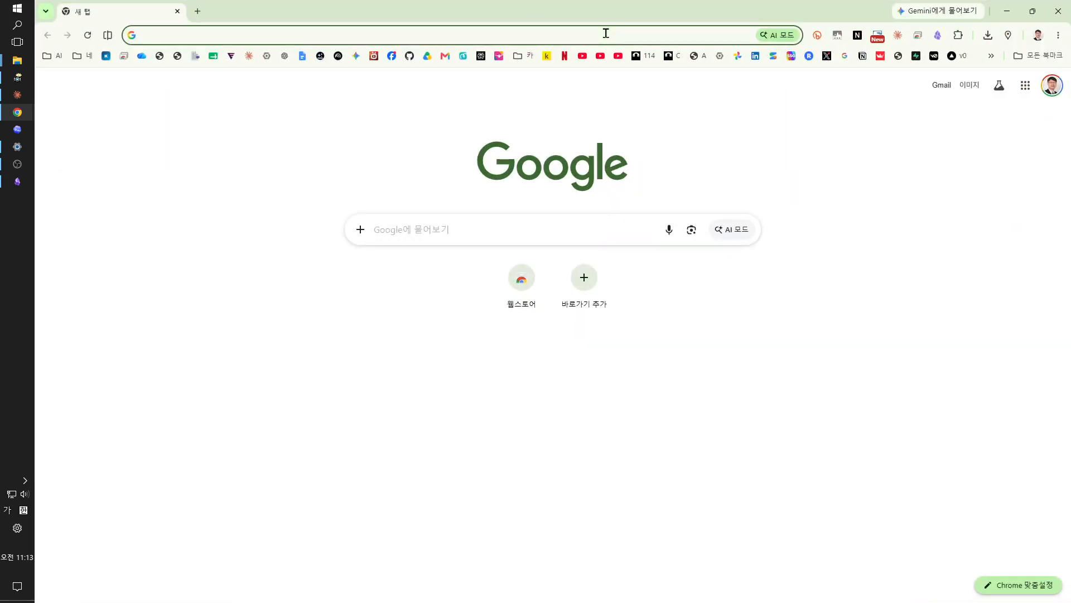
pyautogui.click(428, 57)
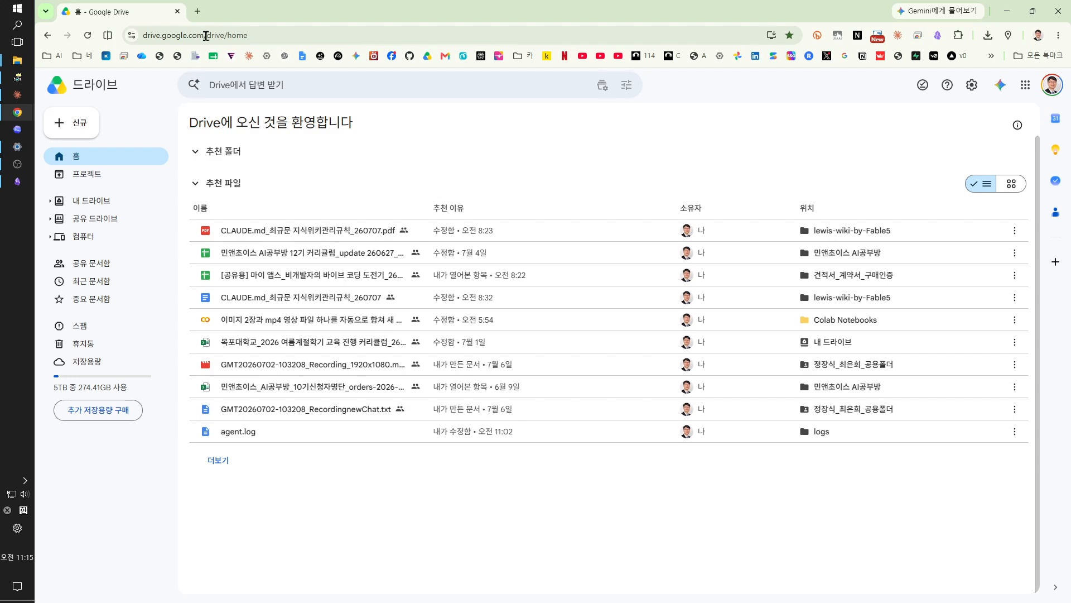
# Search Google for 구글 드라이브 데스크탑 in a new tab and open the Google Workspace help page on installing Drive for desktop.
pyautogui.click(198, 13)
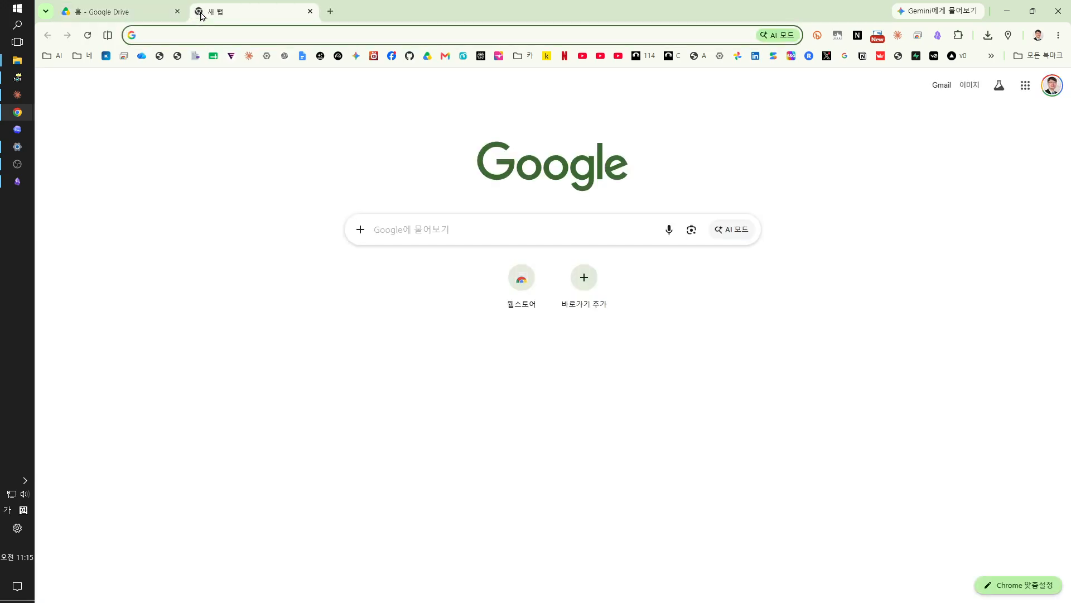
pyautogui.click(482, 233)
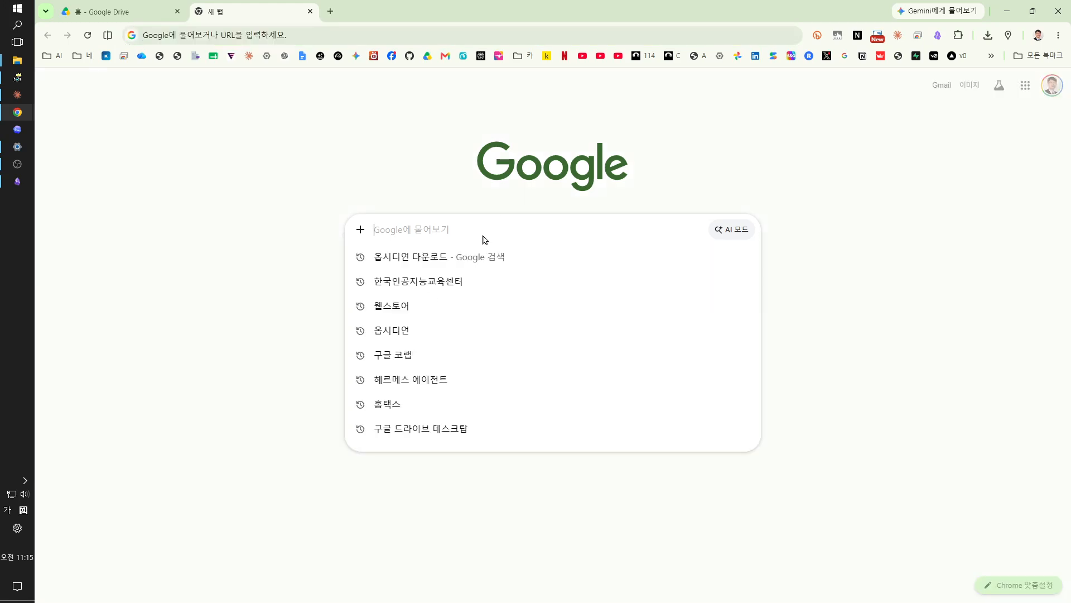
pyautogui.write('구글')
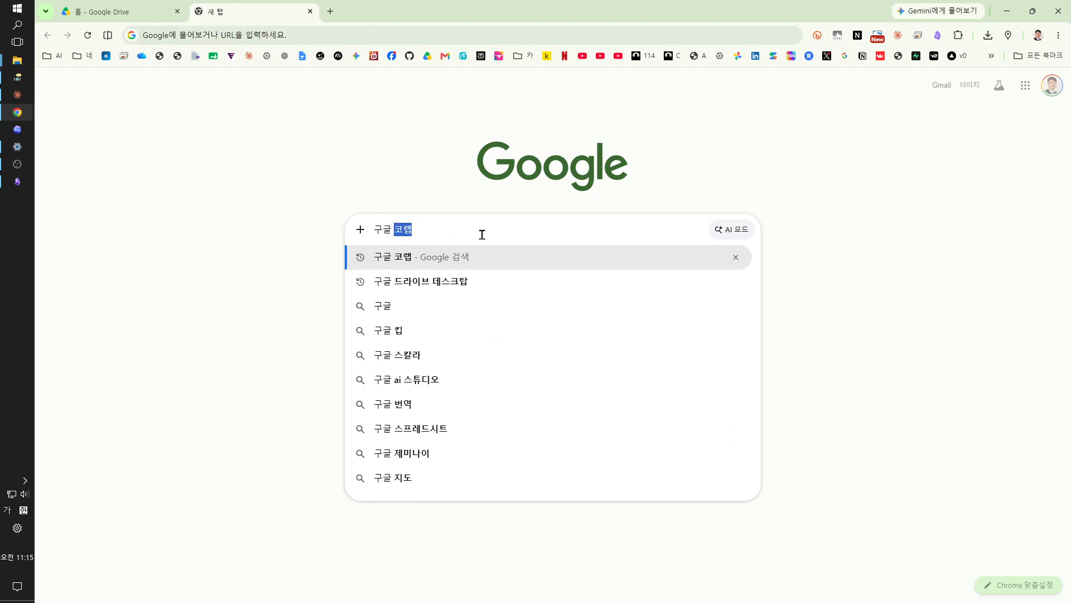
pyautogui.click(452, 282)
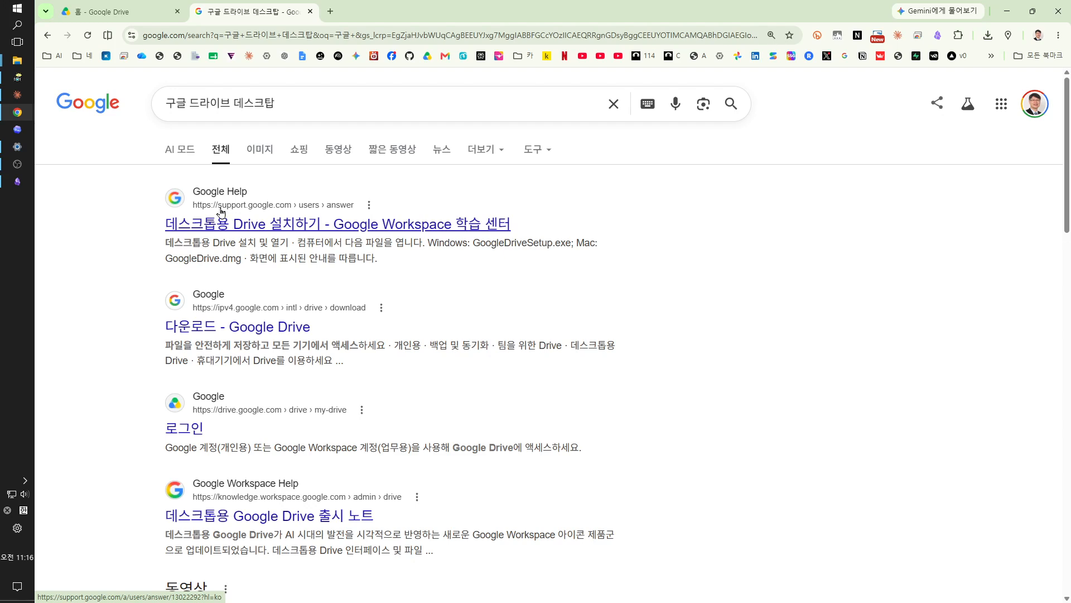
pyautogui.click(329, 226)
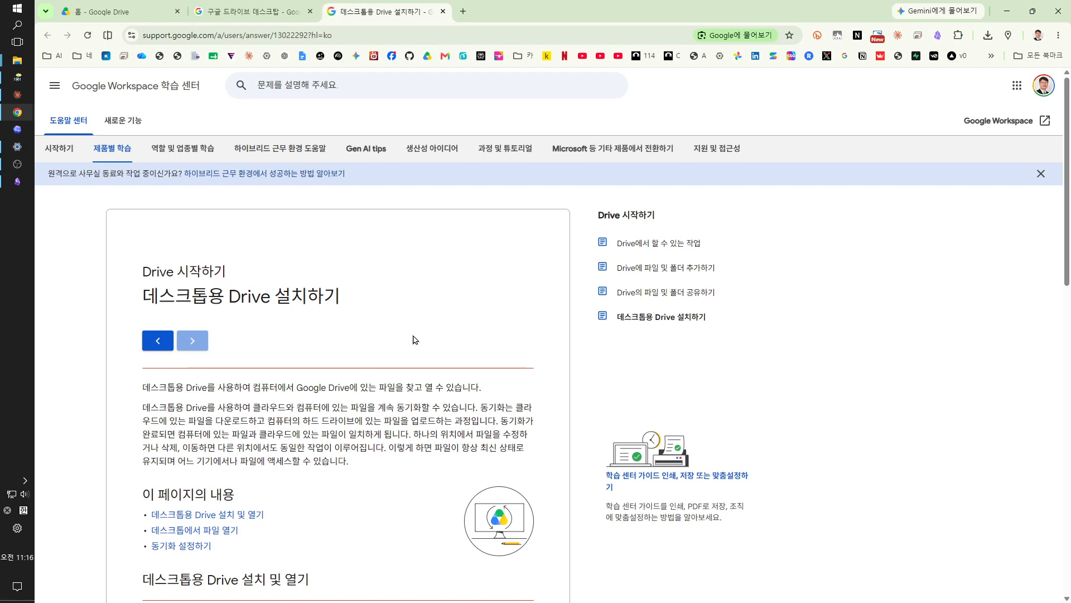
# Download the Windows version of Drive for desktop and save it as GoogleDriveSetup.exe in the 다운로드 folder.
pyautogui.scroll(-4, 356, 311)
pyautogui.scroll(-4, 360, 335)
pyautogui.scroll(4, 366, 361)
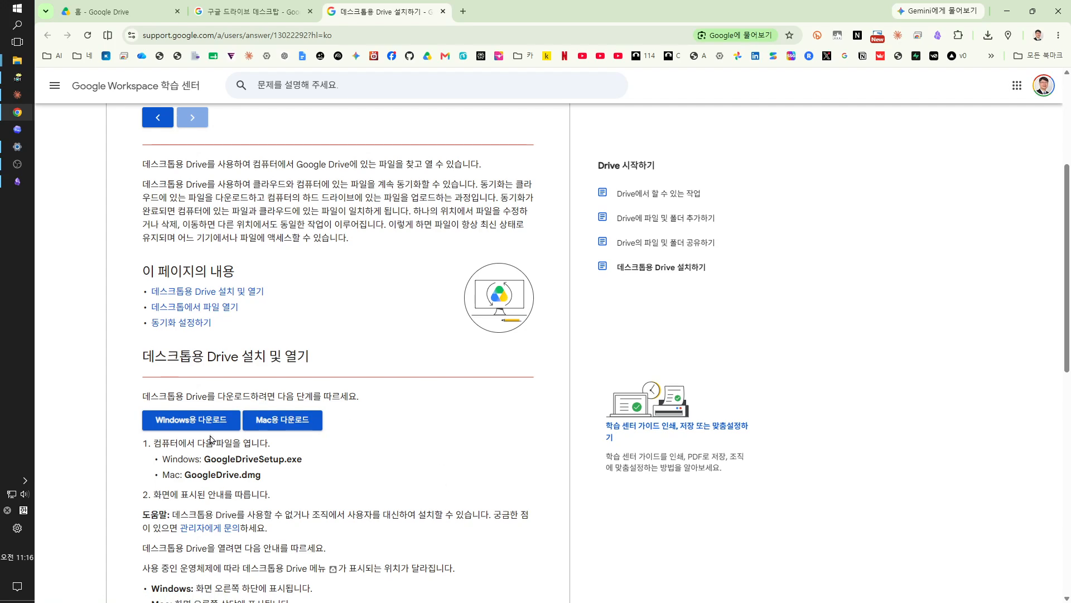
pyautogui.click(193, 425)
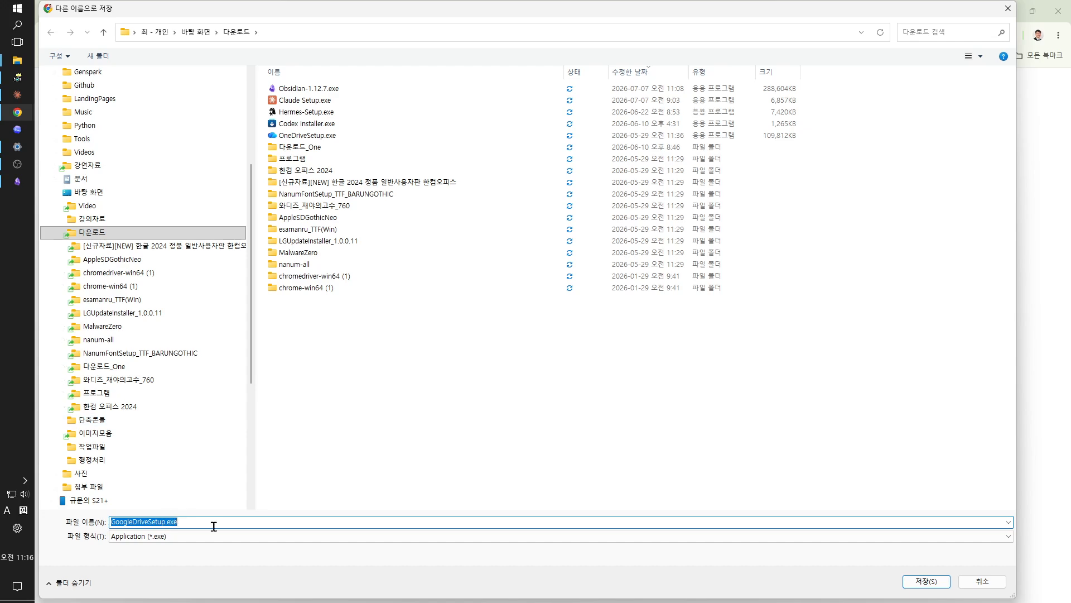
pyautogui.click(943, 582)
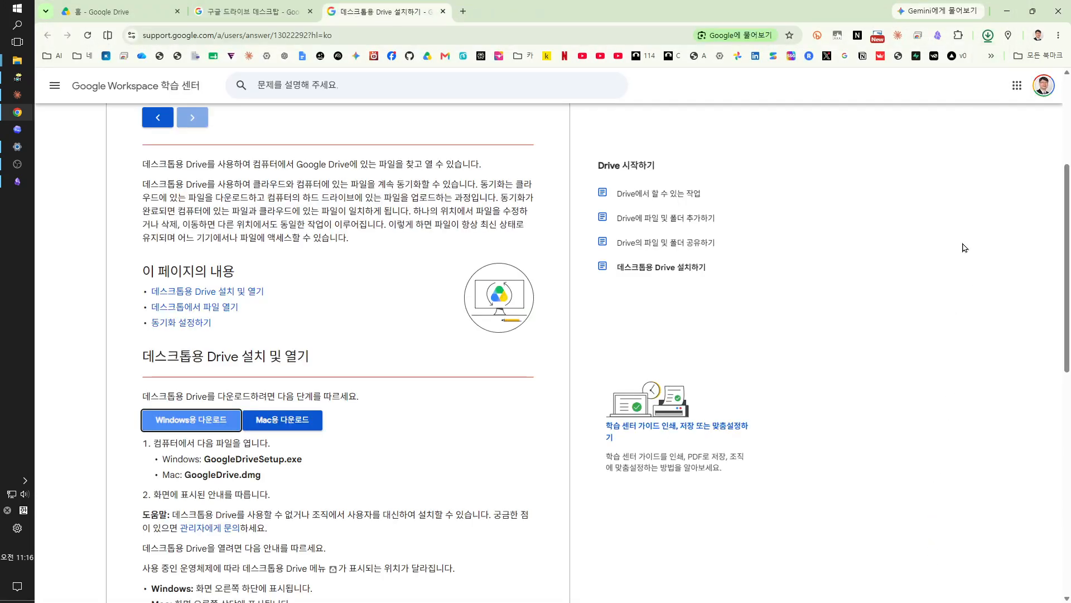
# Launch GoogleDriveSetup.exe, install Google Drive with the application's desktop shortcut enabled, and run it.
pyautogui.click(987, 33)
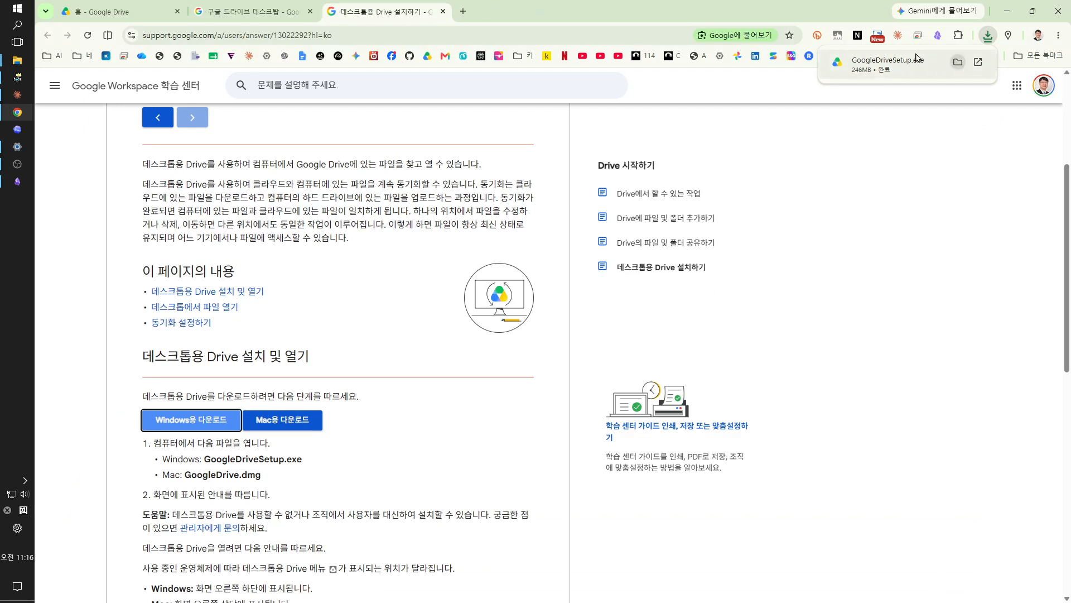
pyautogui.click(978, 62)
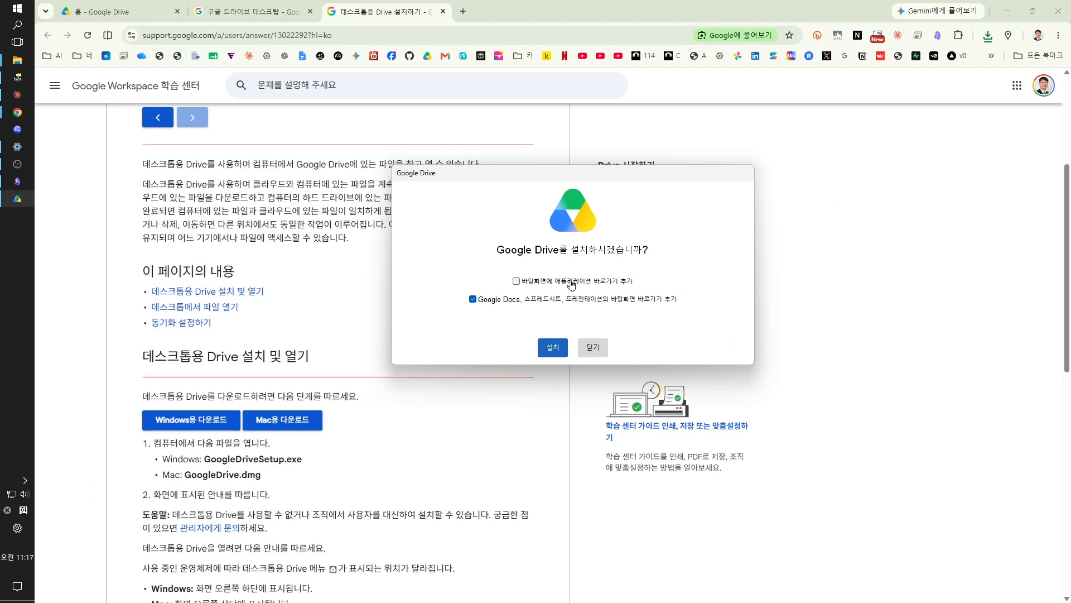
pyautogui.click(518, 281)
pyautogui.click(552, 348)
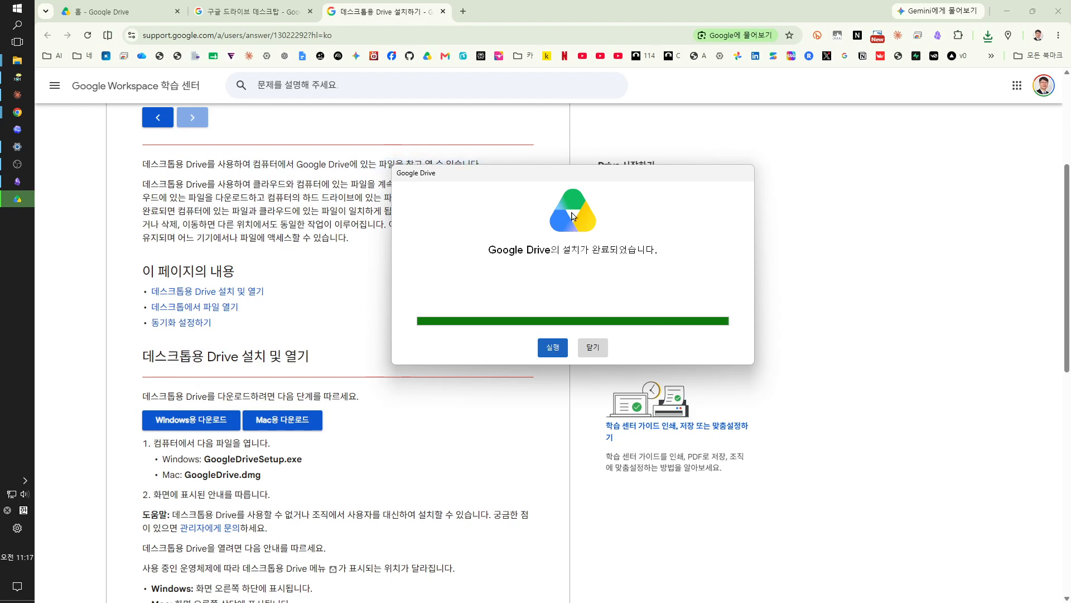
pyautogui.click(553, 346)
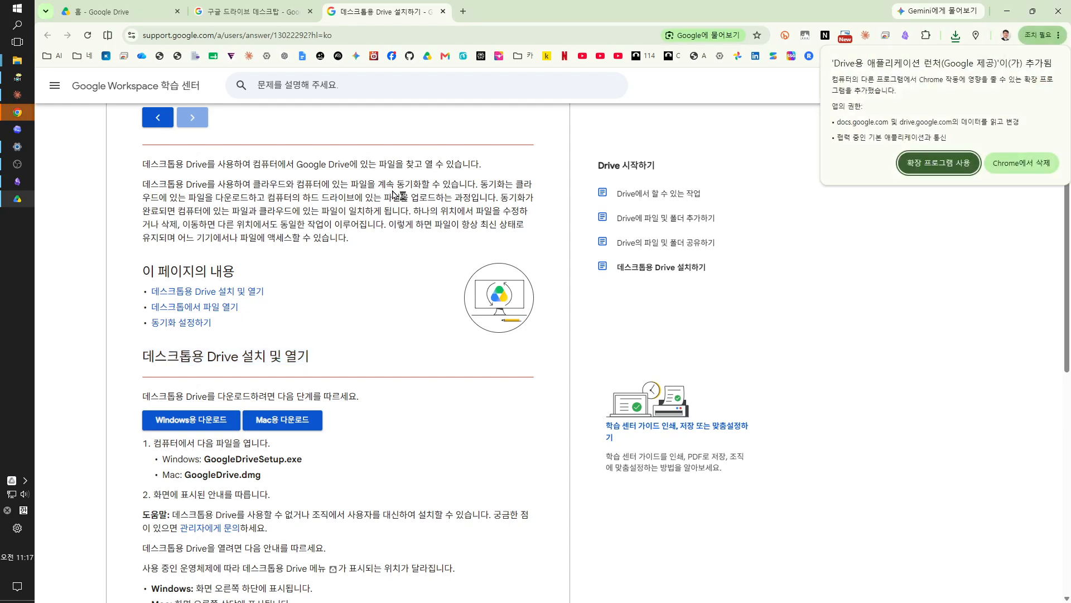
# Bring the Google Drive welcome window forward, start its setup and sign in through the browser with the existing Google account.
pyautogui.click(1006, 10)
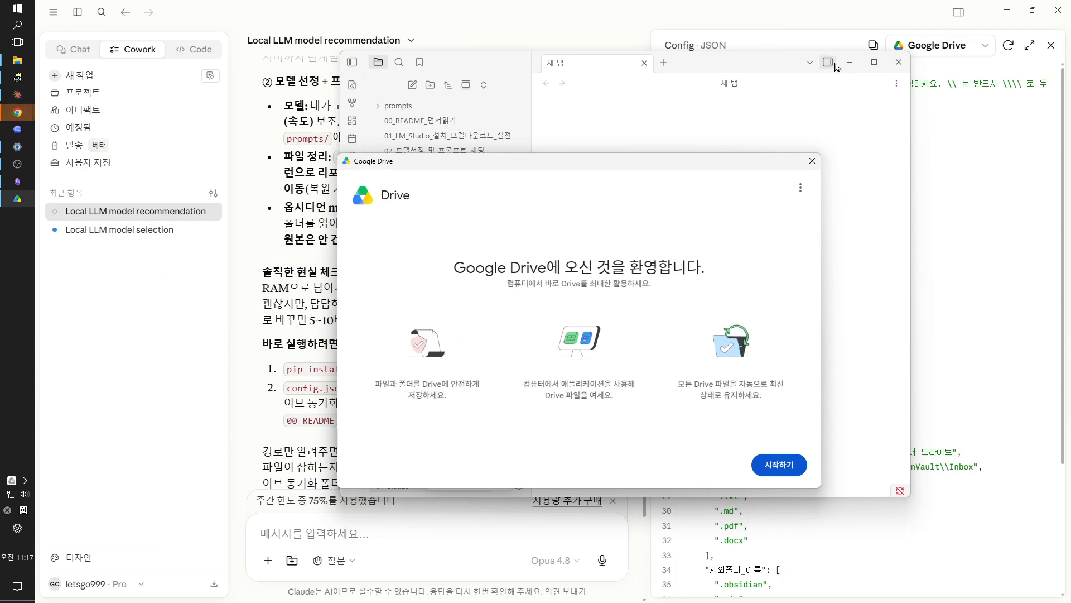
pyautogui.click(874, 62)
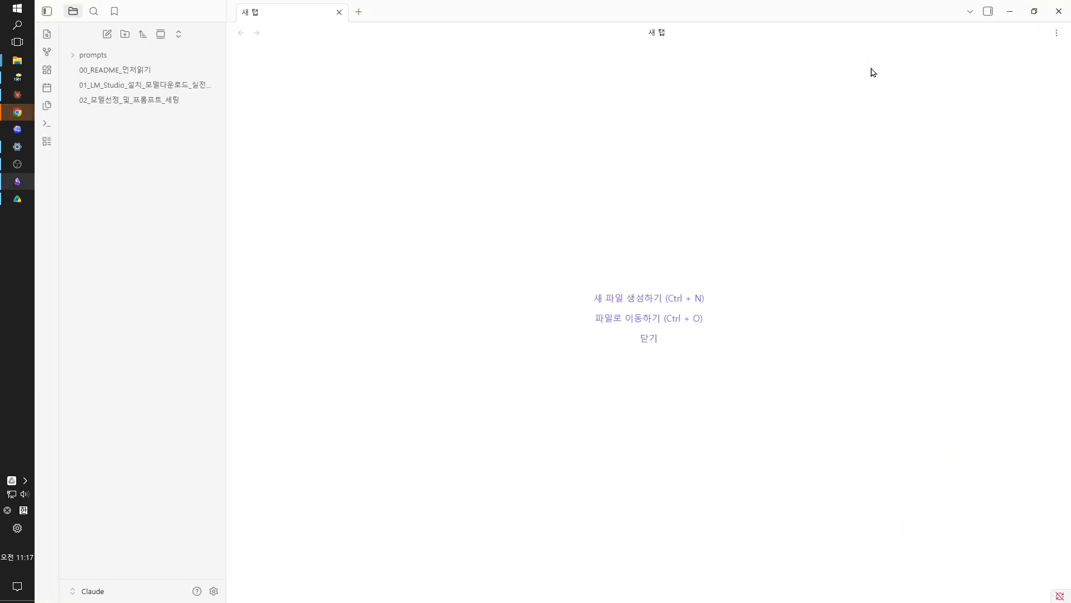
pyautogui.click(18, 199)
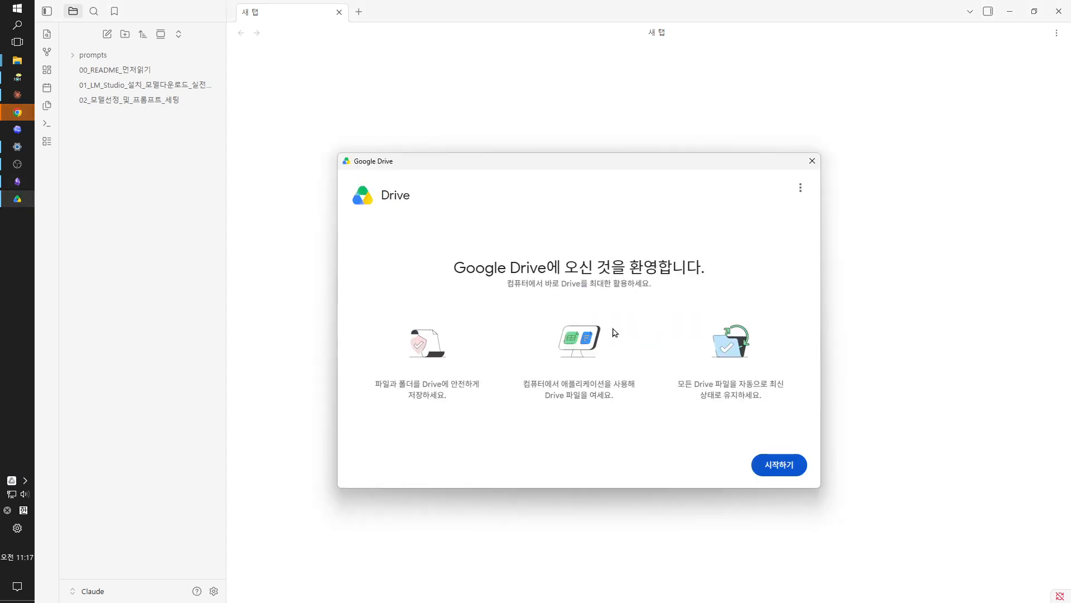
pyautogui.click(778, 465)
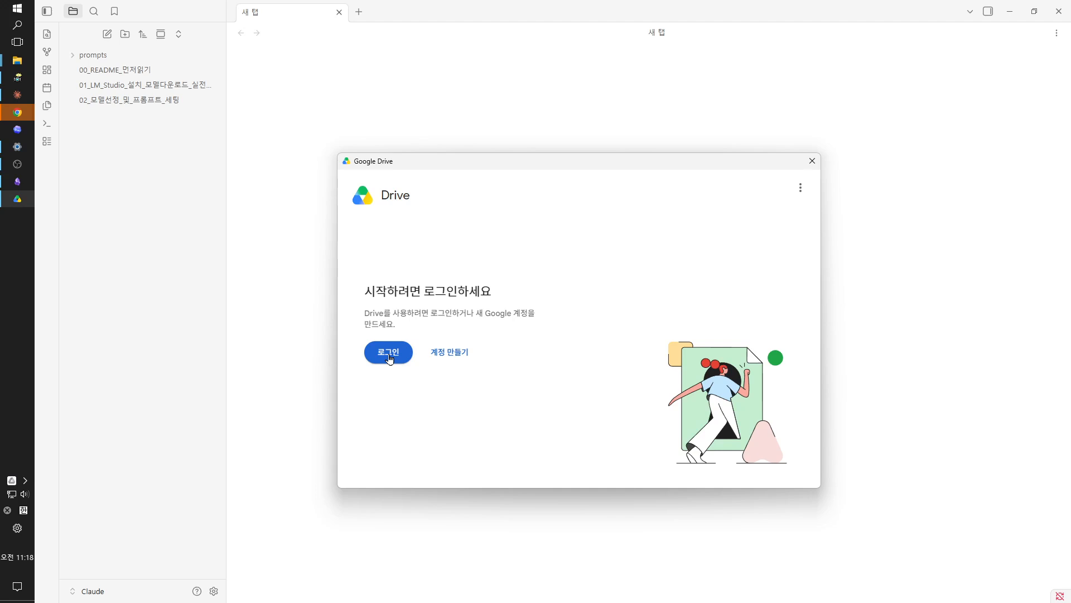
pyautogui.click(389, 353)
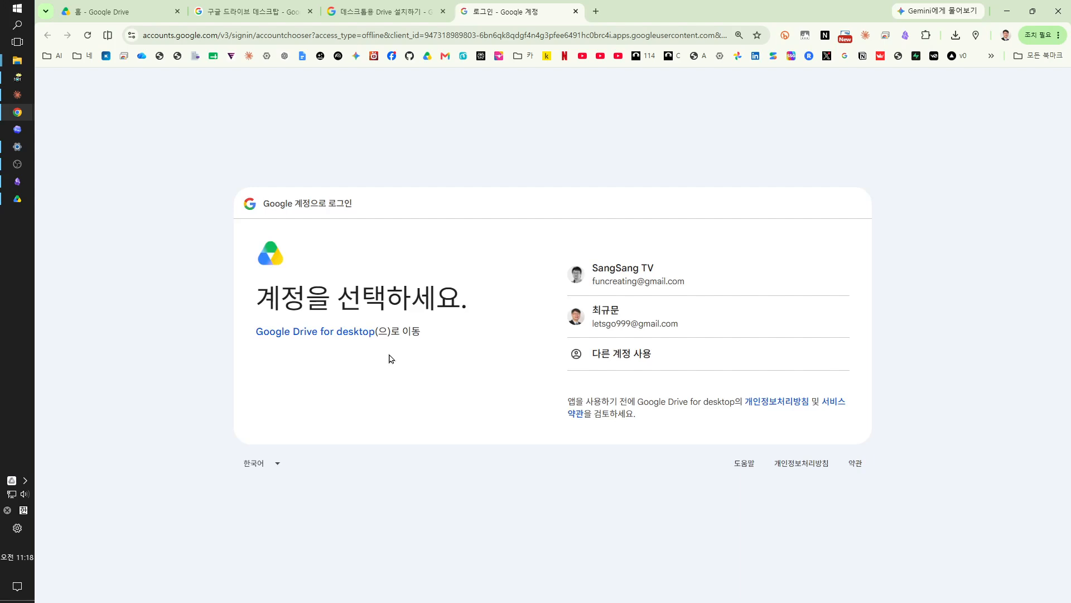
pyautogui.click(654, 320)
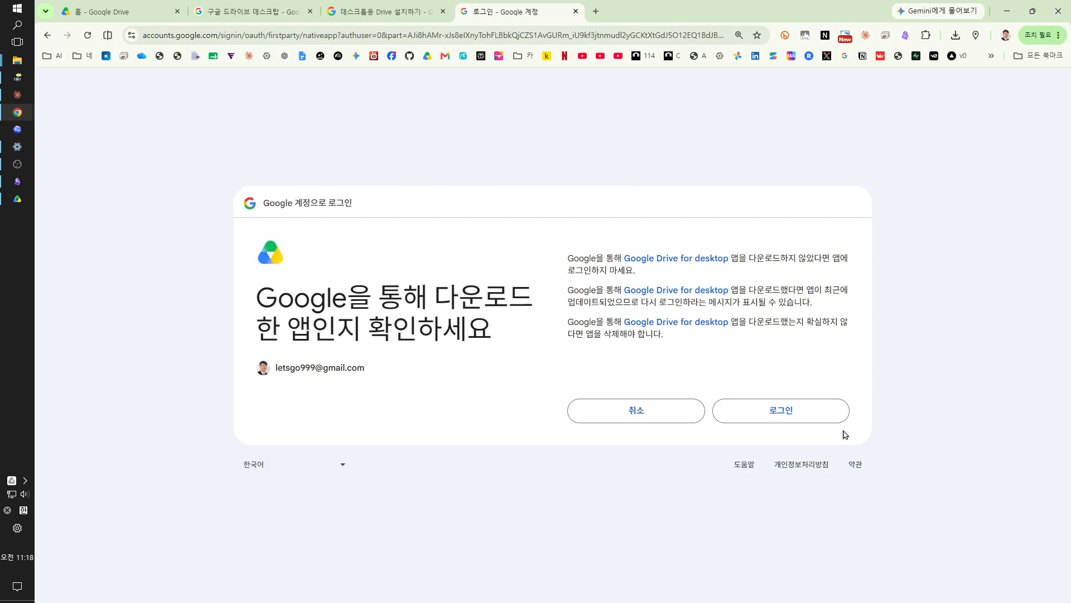
pyautogui.click(779, 420)
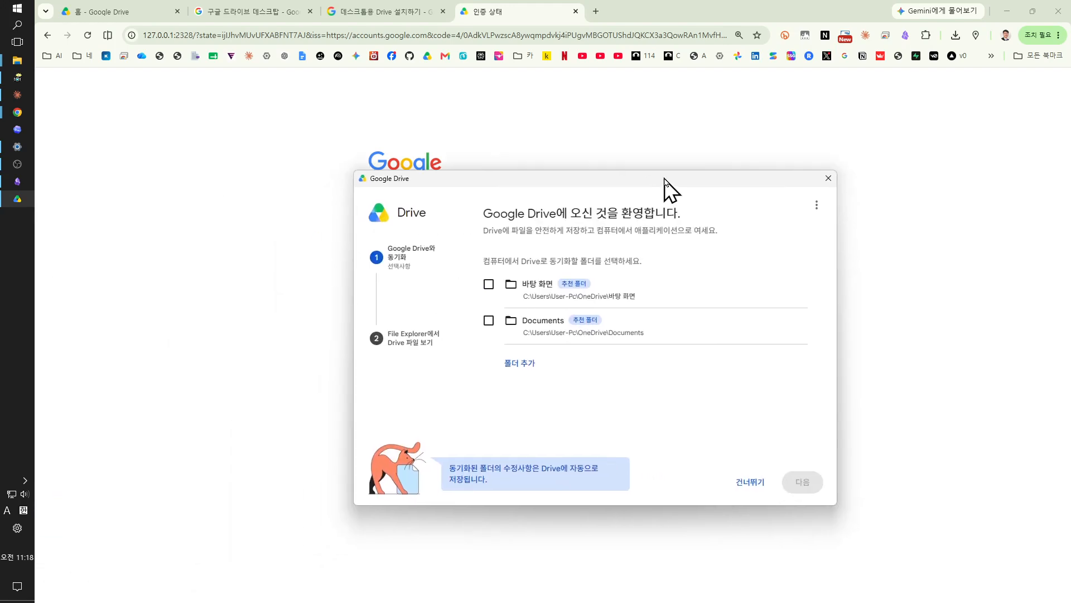
# Skip choosing computer folders to sync in the Google Drive setup, leaving the desktop and Documents folders unselected.
pyautogui.moveTo(668, 162); pyautogui.dragTo(641, 138)
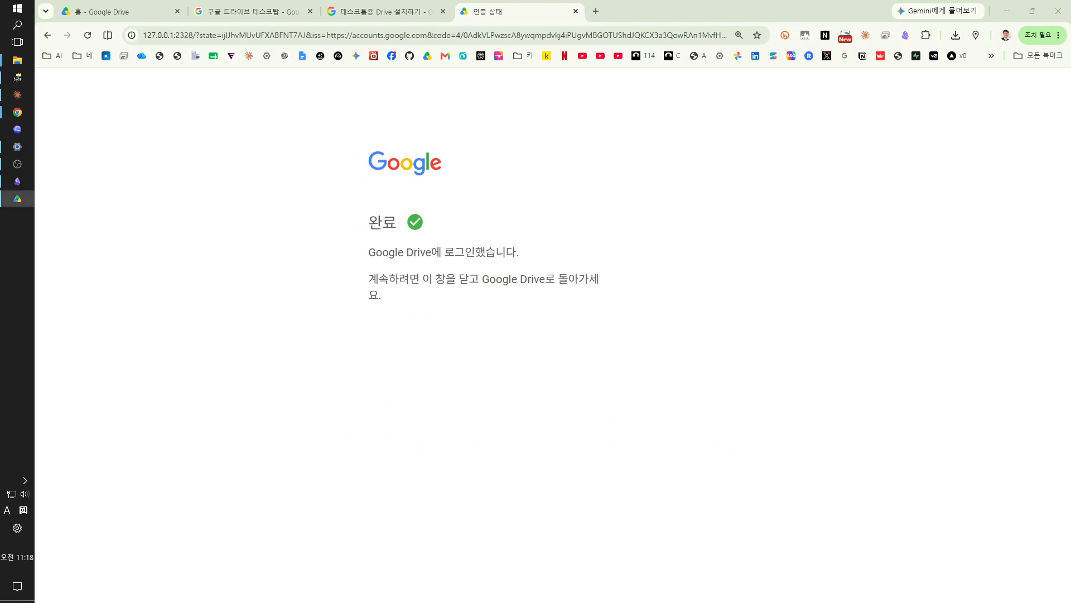
pyautogui.moveTo(0, 187); pyautogui.dragTo(500, 116)
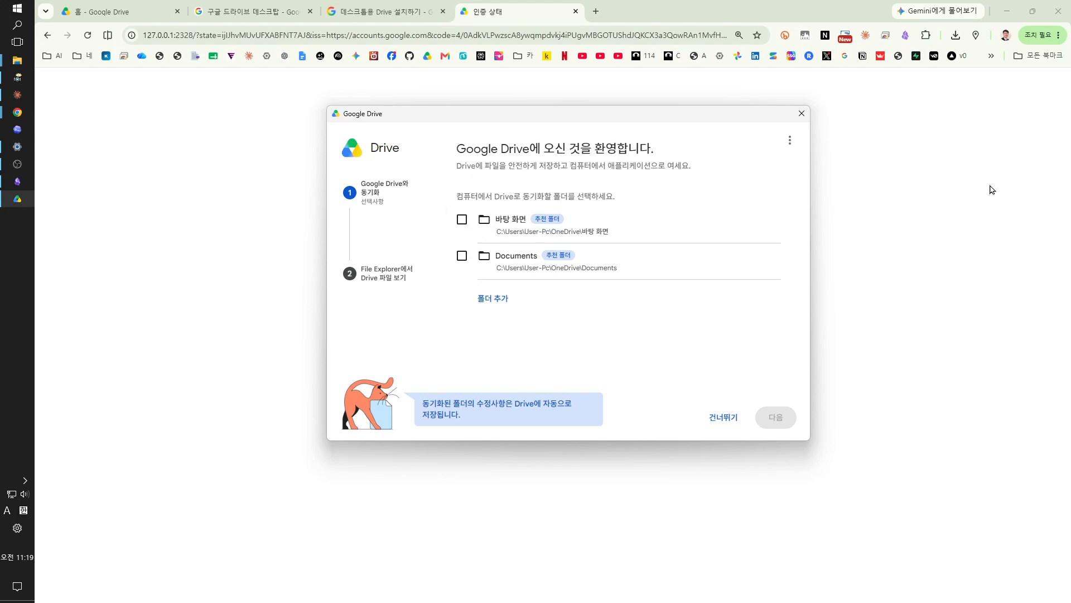
pyautogui.click(732, 428)
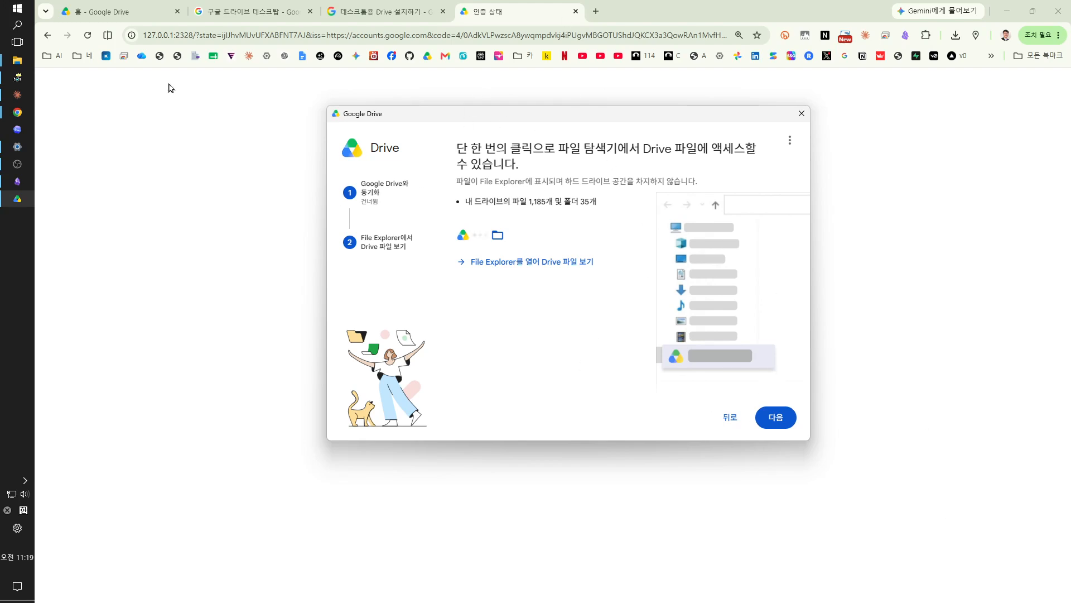
# Inspect 내 PC in File Explorer for the Google Drive (G:) drive and examine the folder tree of local disk C:.
pyautogui.click(17, 66)
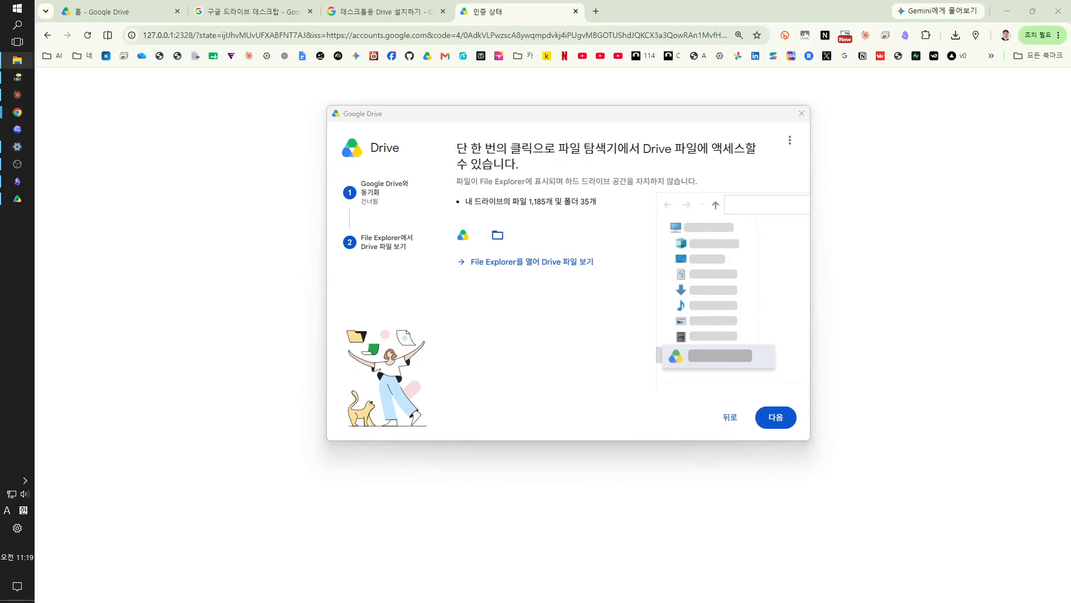
pyautogui.moveTo(299, 158); pyautogui.dragTo(698, 13)
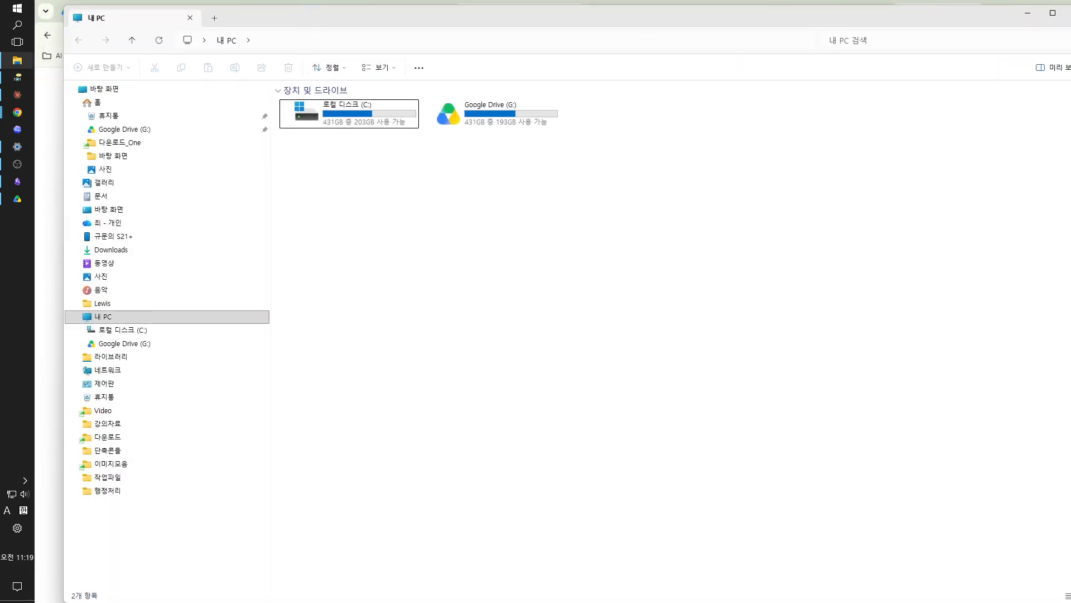
pyautogui.moveTo(1069, 283); pyautogui.dragTo(936, 287)
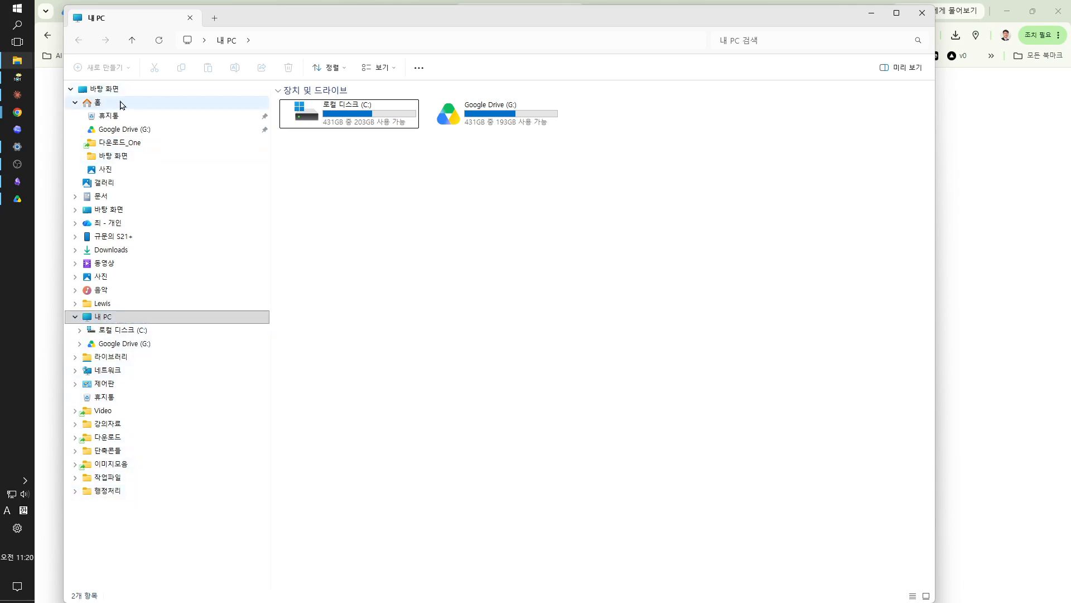
pyautogui.click(74, 103)
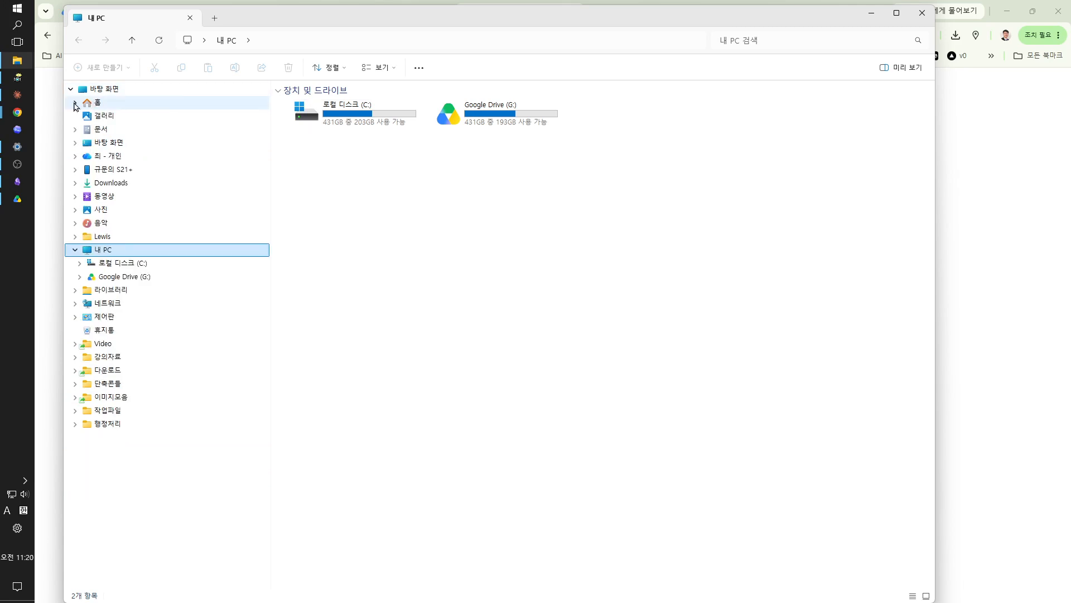
pyautogui.click(147, 269)
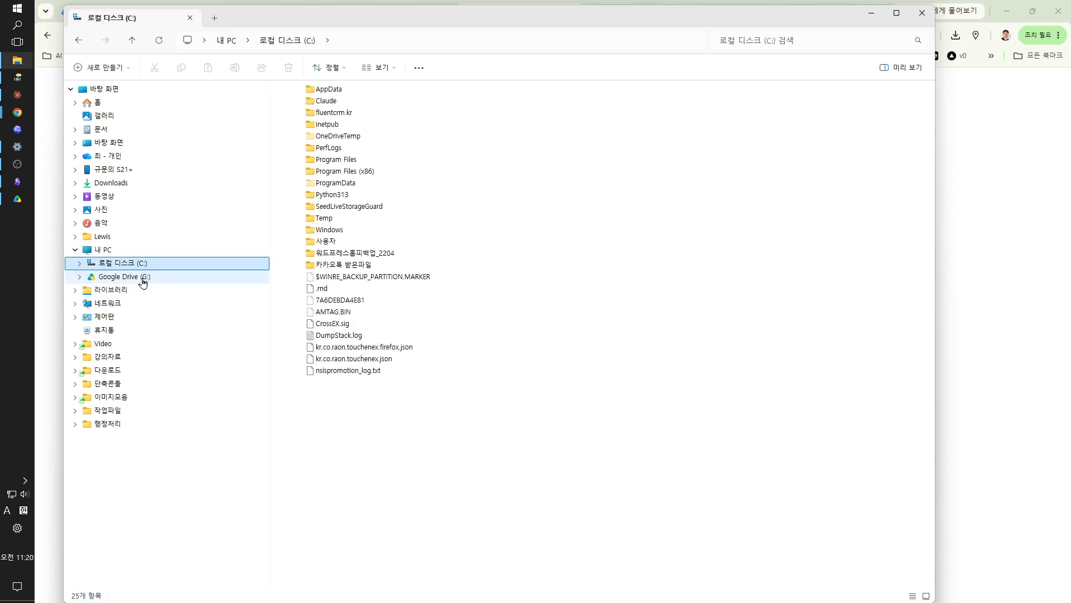
pyautogui.click(79, 264)
pyautogui.scroll(-2, 149, 297)
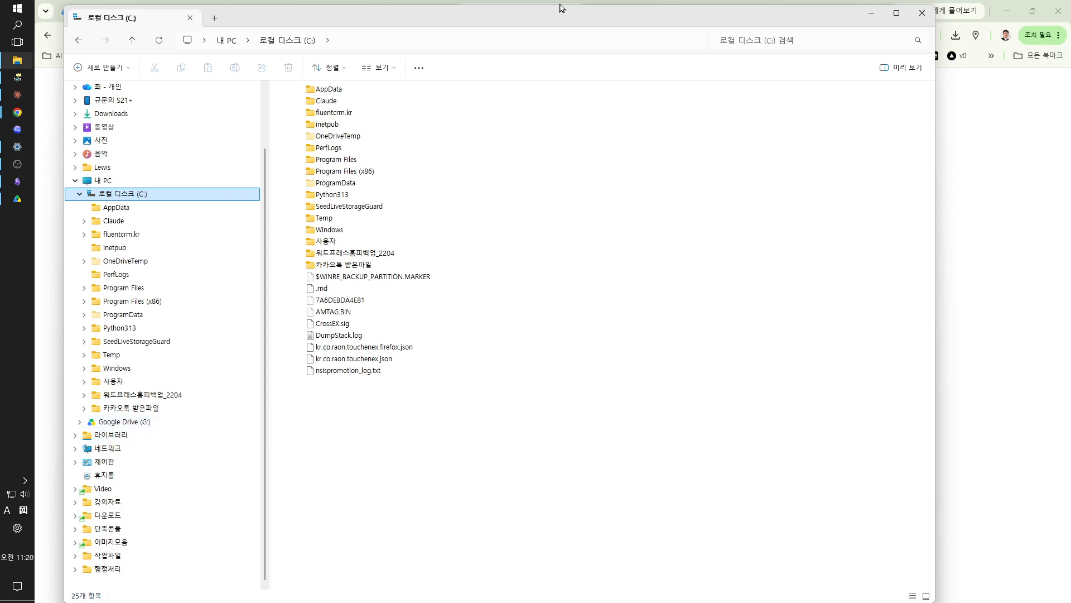
pyautogui.moveTo(553, 20); pyautogui.dragTo(0, 51)
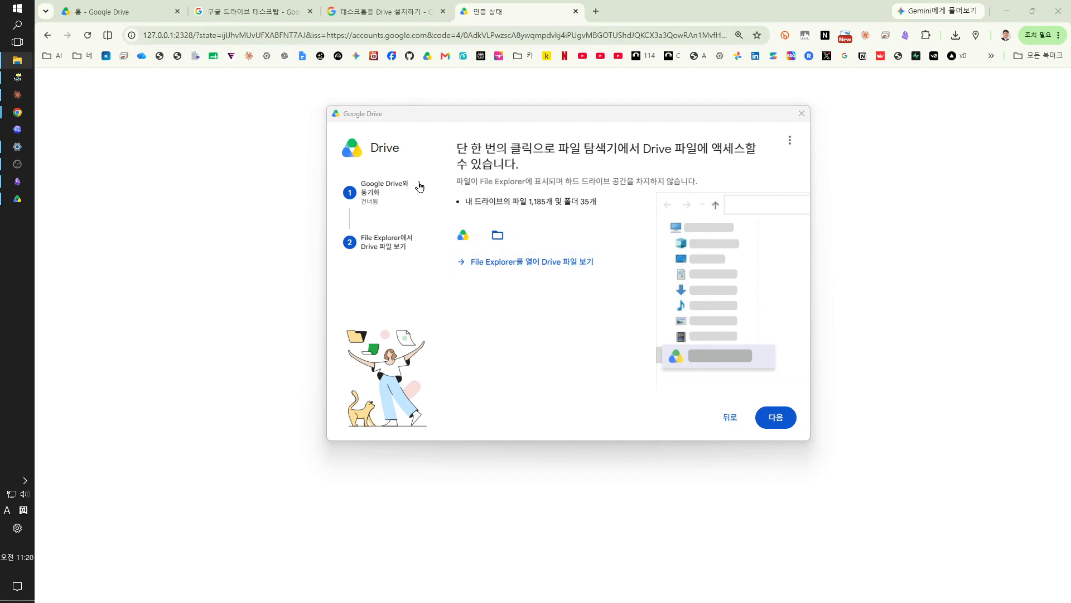
# Advance the Google Drive setup to its offline files page and open 내 드라이브 on Google Drive (G:) in File Explorer.
pyautogui.click(777, 417)
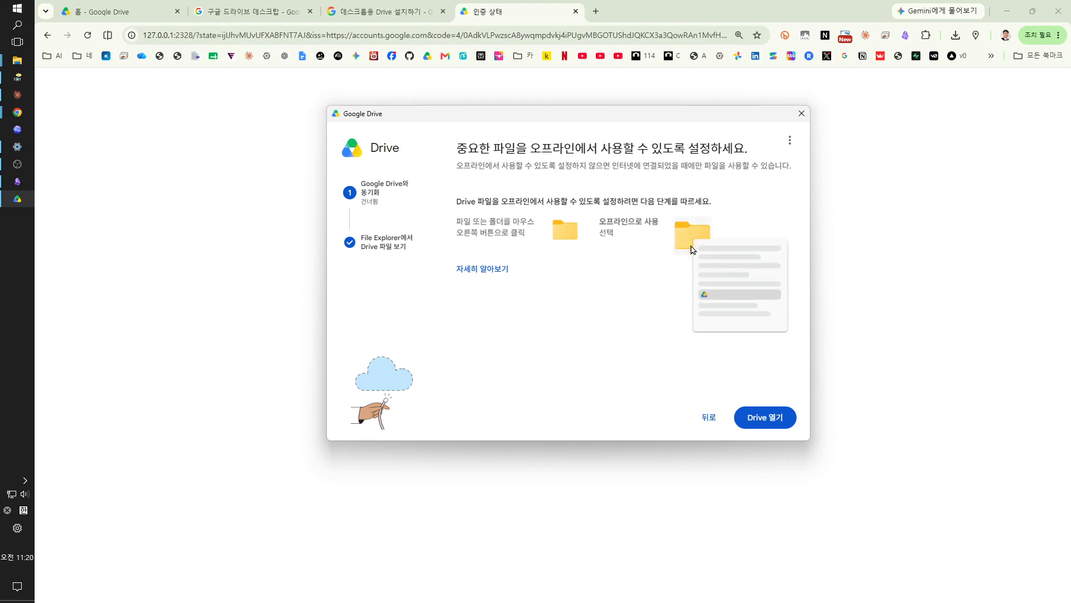
pyautogui.moveTo(0, 45); pyautogui.dragTo(687, 34)
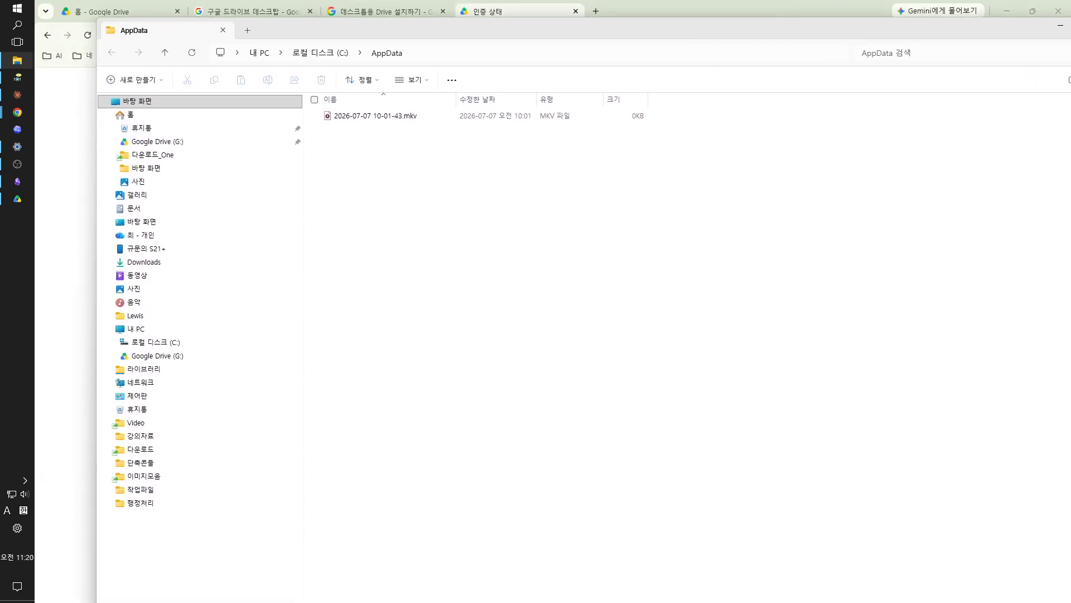
pyautogui.moveTo(1069, 249); pyautogui.dragTo(808, 249)
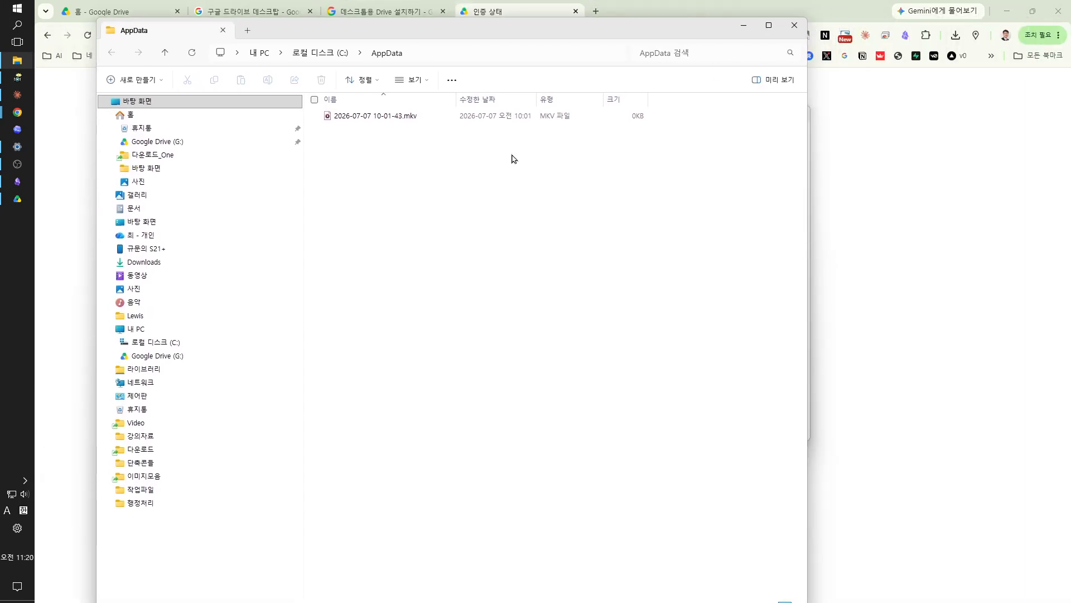
pyautogui.moveTo(425, 26); pyautogui.dragTo(422, 15)
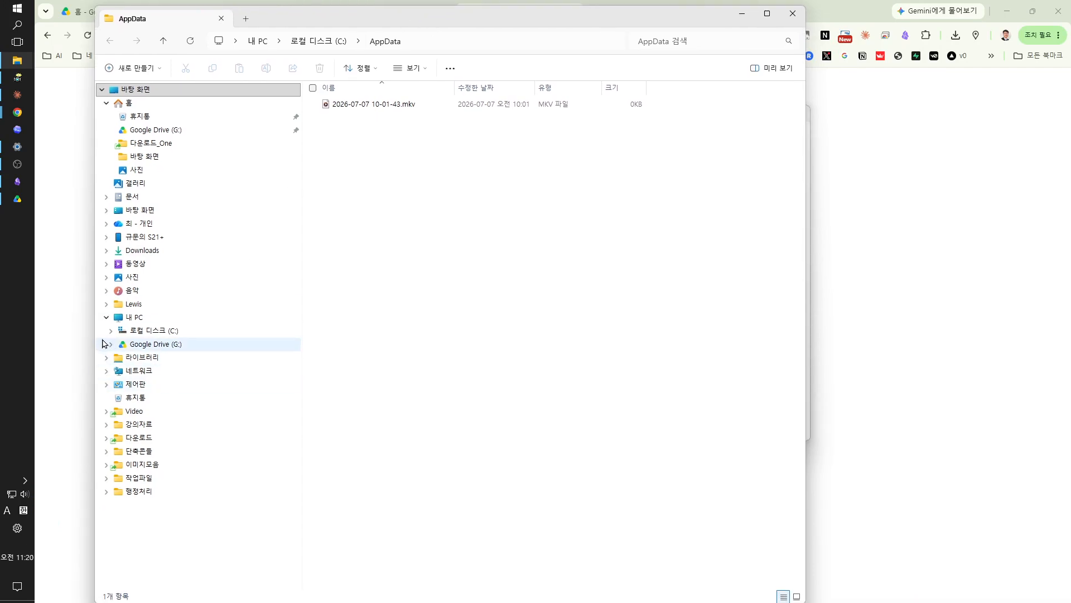
pyautogui.click(147, 346)
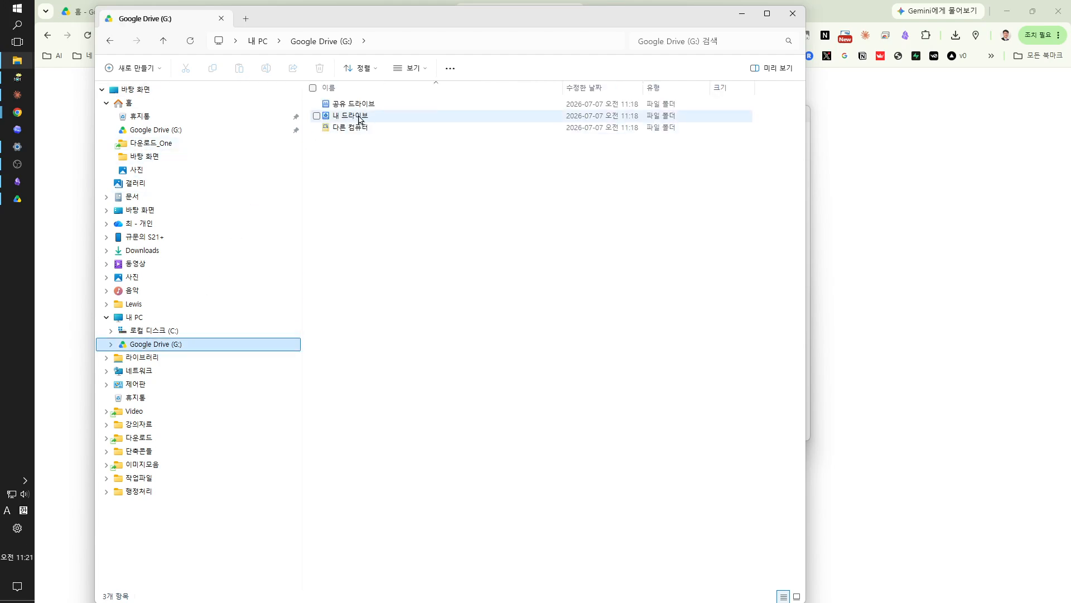
pyautogui.click(359, 119)
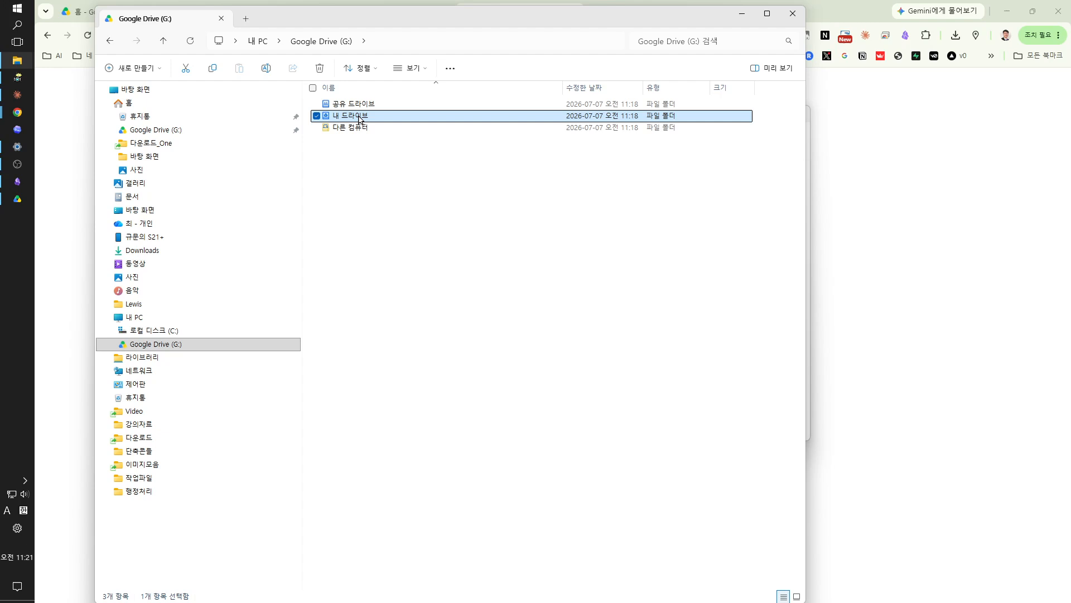
pyautogui.doubleClick(360, 119)
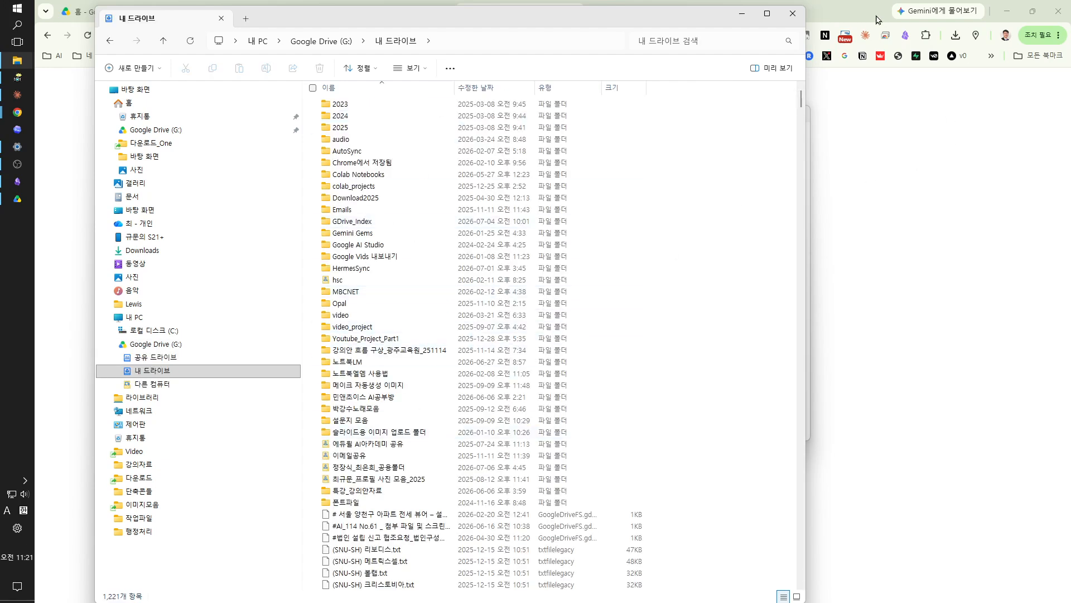
pyautogui.moveTo(634, 5); pyautogui.dragTo(707, 103)
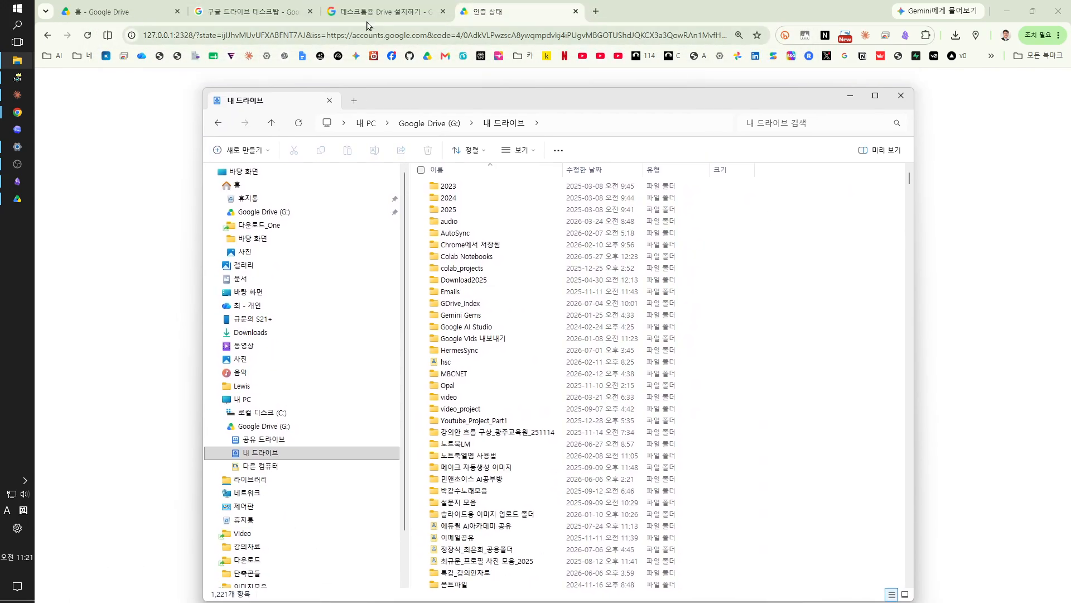
# Examine the Google Drive website's home page and compare it with the folders and files of 내 드라이브 in File Explorer.
pyautogui.click(98, 11)
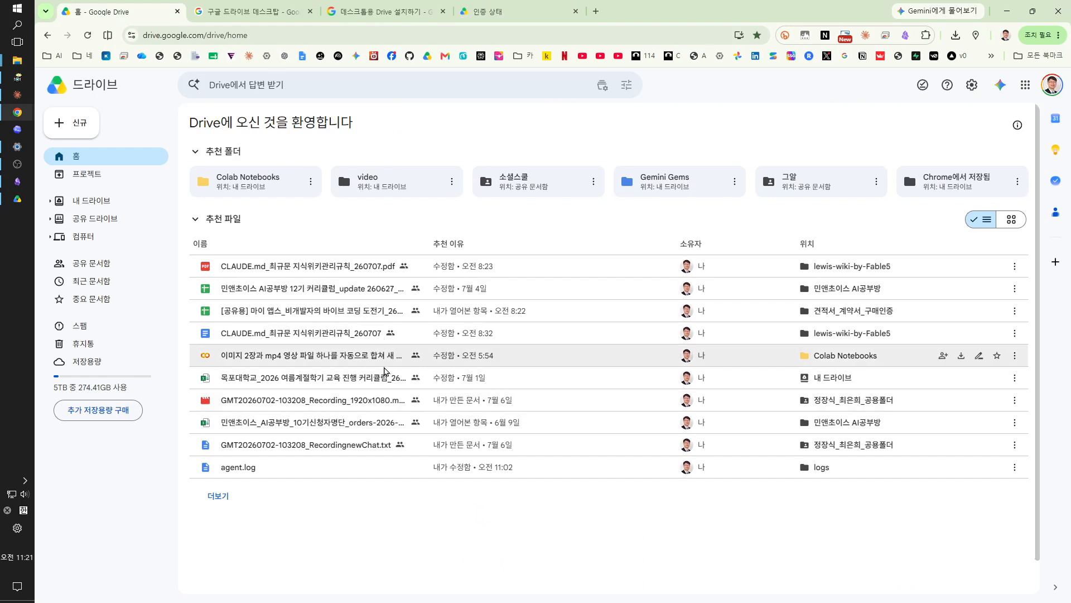
pyautogui.click(18, 199)
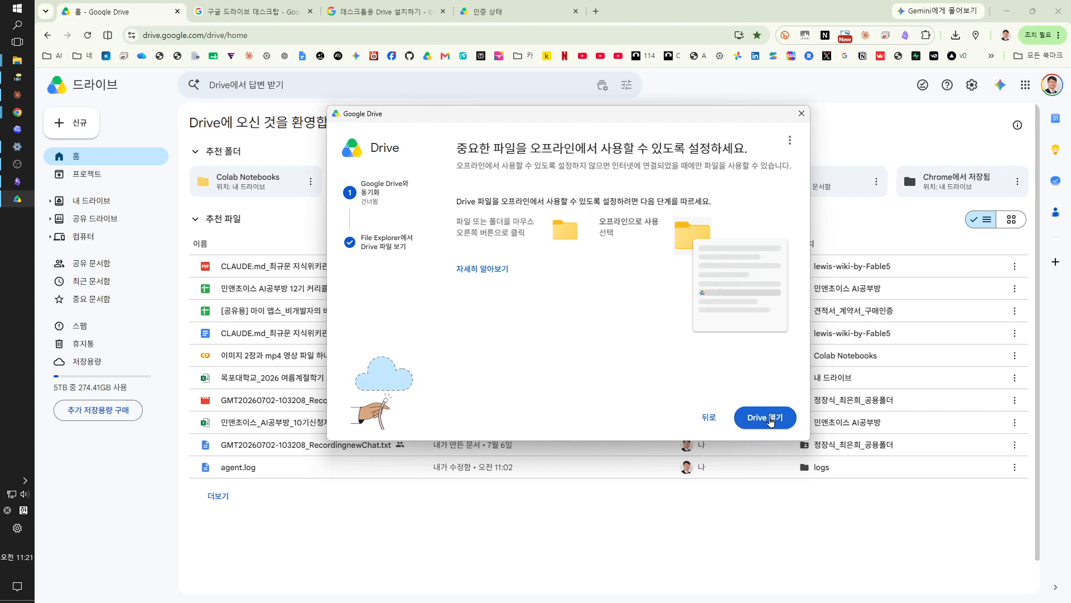
pyautogui.click(26, 62)
pyautogui.click(82, 130)
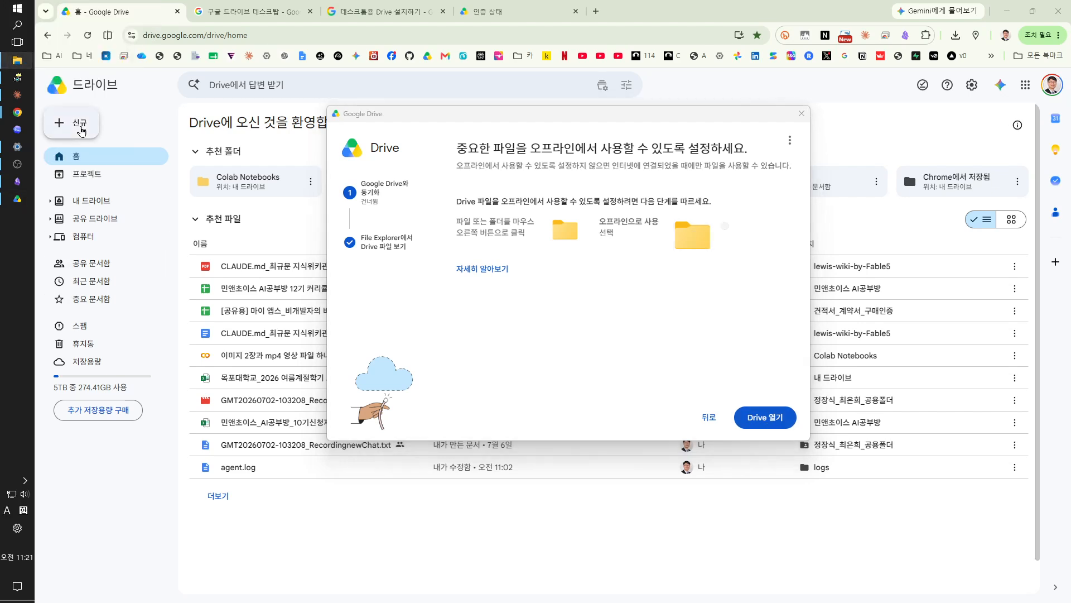
pyautogui.click(23, 61)
pyautogui.click(78, 56)
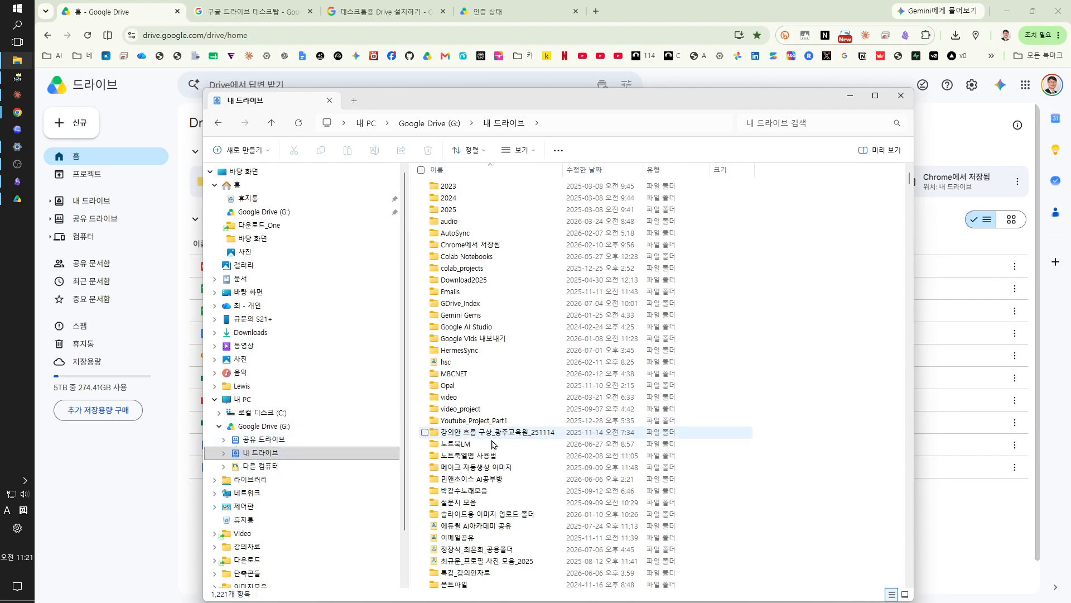
pyautogui.scroll(-8, 502, 235)
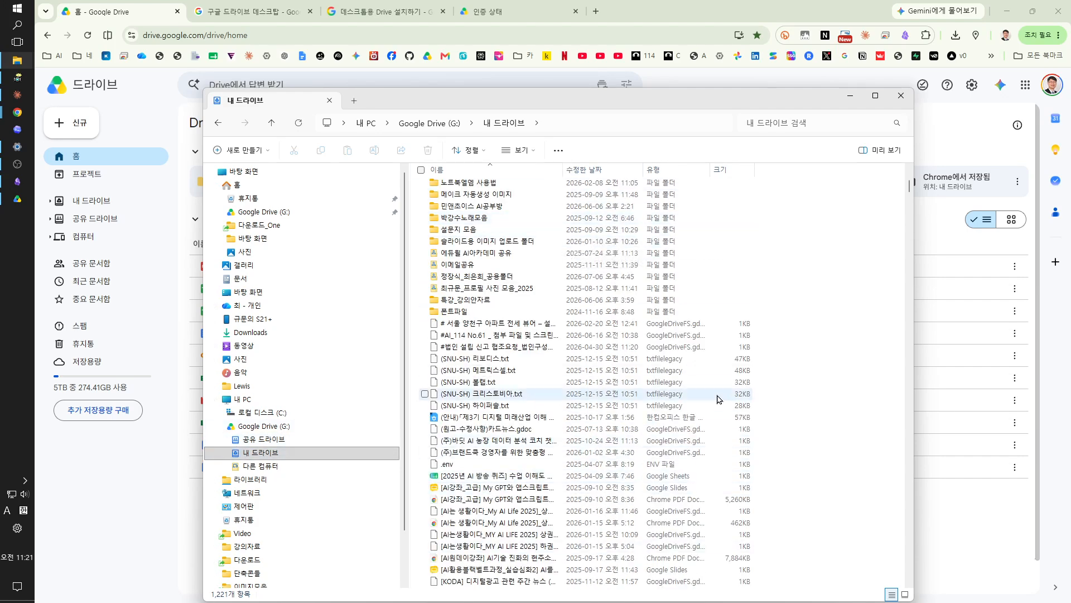
pyautogui.scroll(-4, 613, 251)
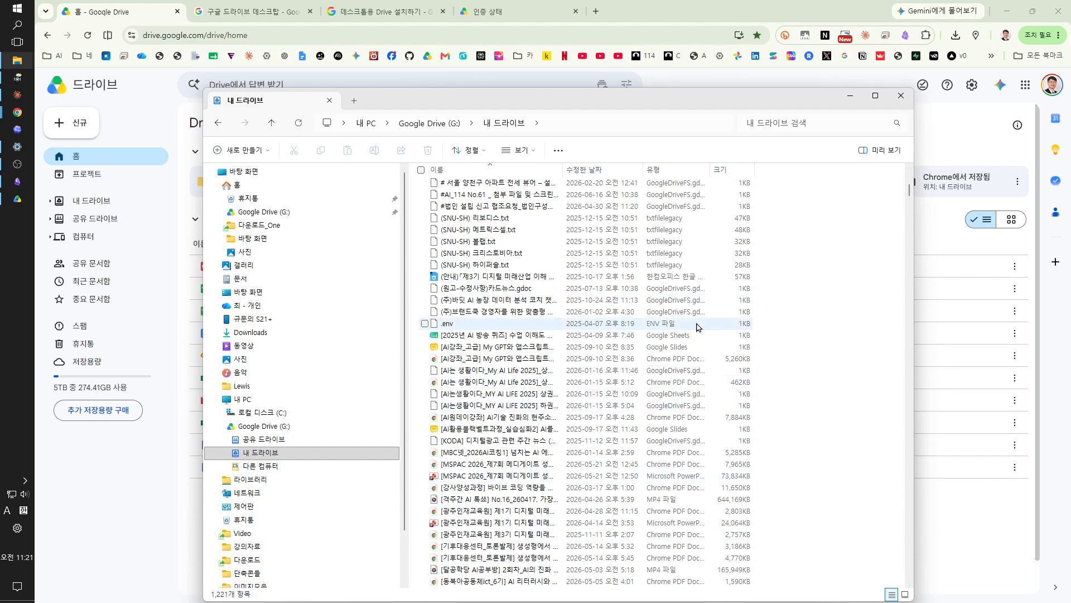
pyautogui.scroll(15, 698, 328)
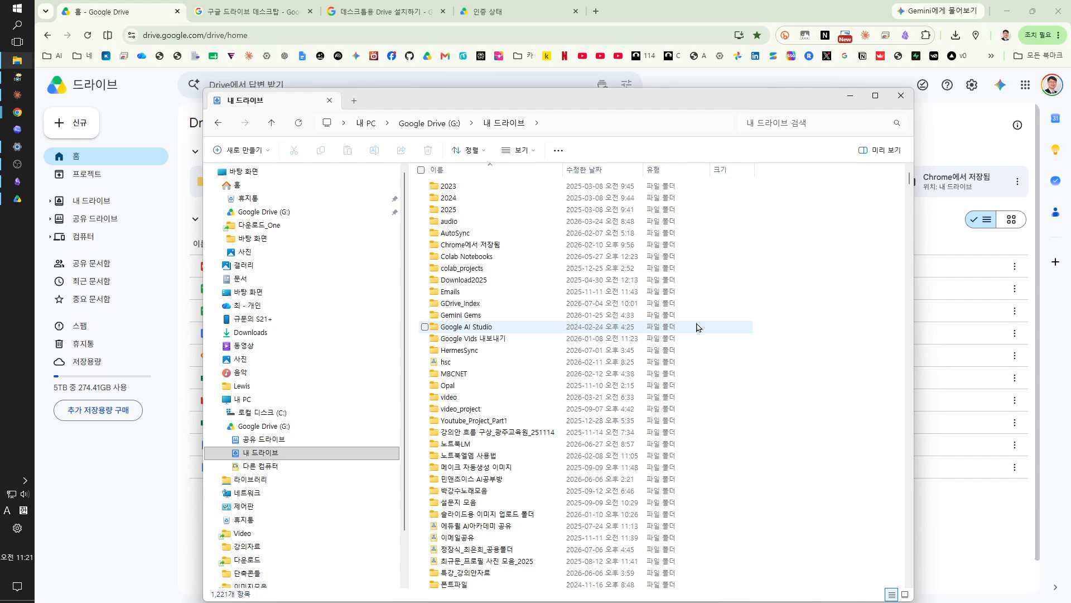
pyautogui.scroll(-8, 491, 357)
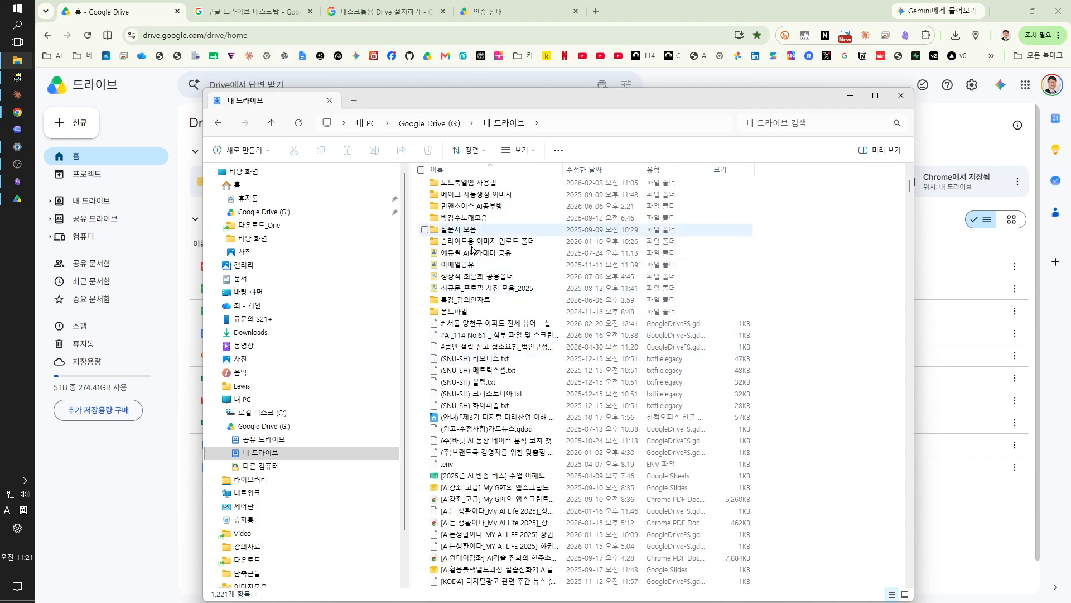
pyautogui.scroll(4, 513, 326)
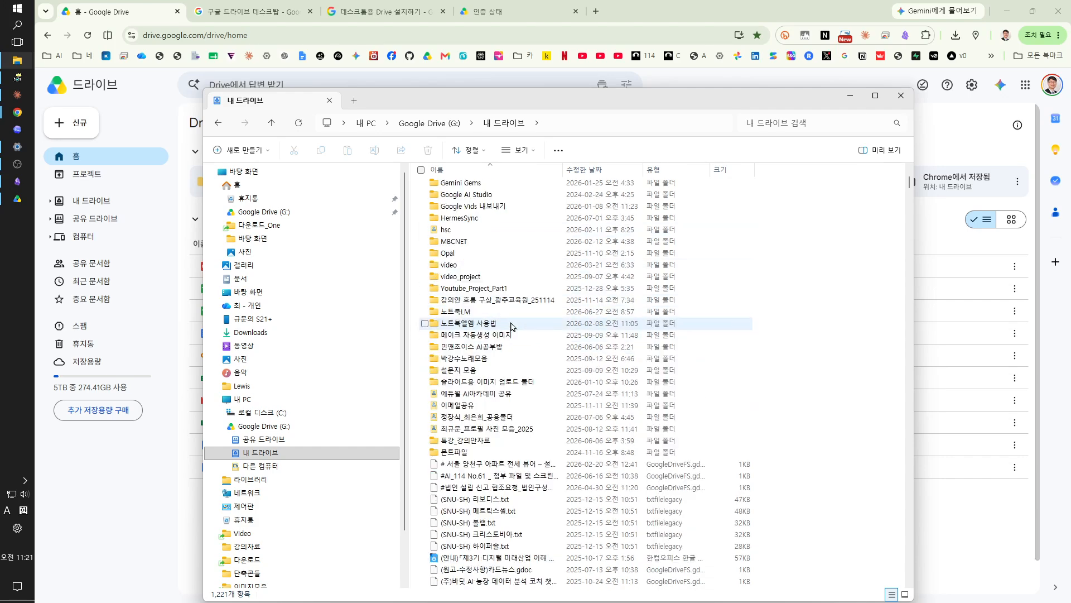
# Set the 노트북LM folder's offline access to 오프라인으로 사용 and recheck that setting.
pyautogui.rightClick(461, 313)
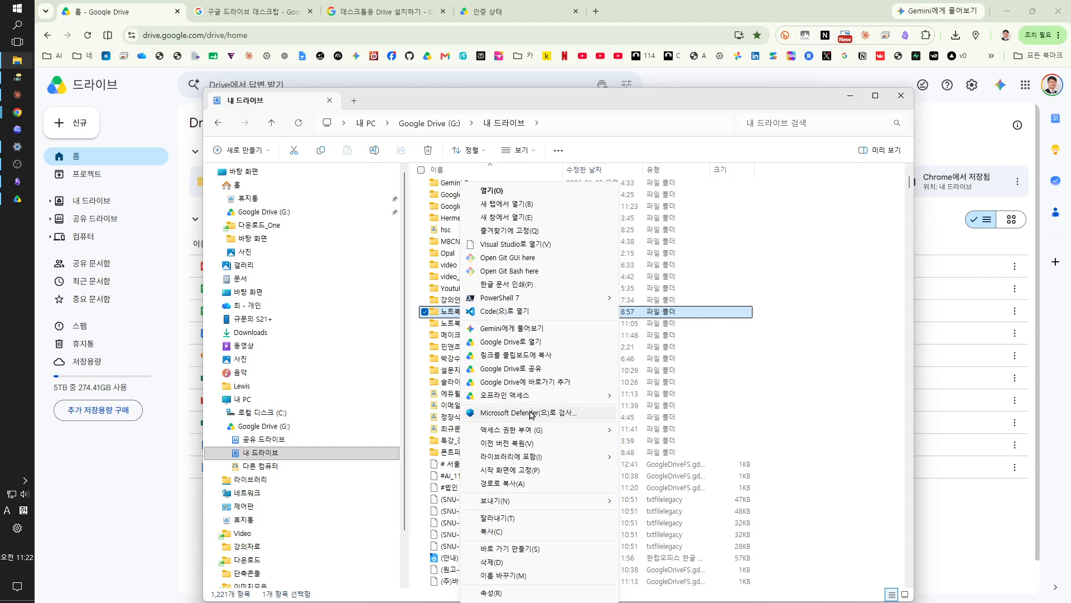
pyautogui.moveTo(494, 397)
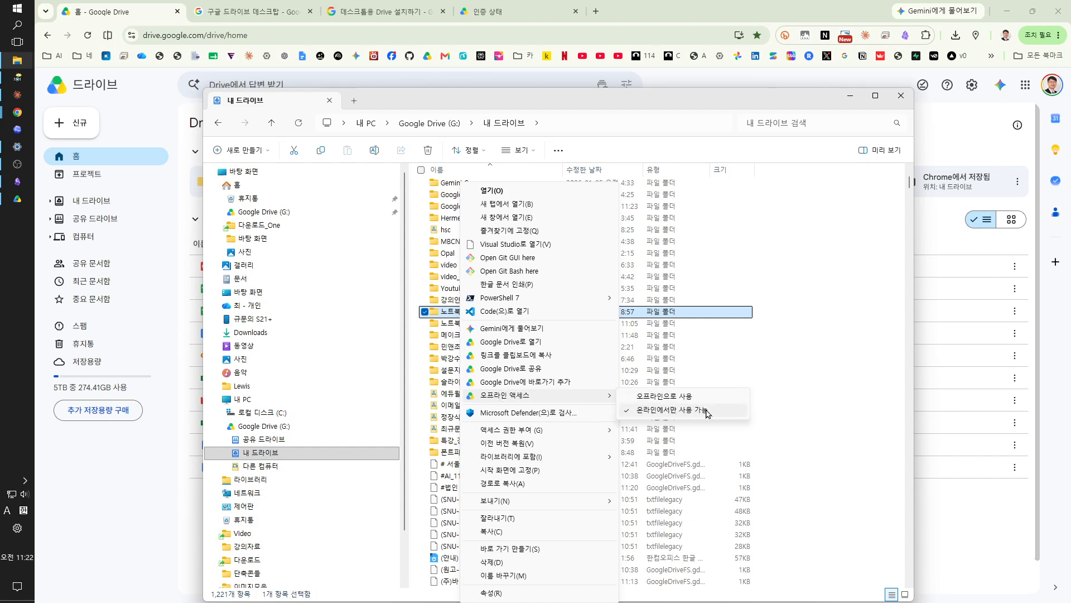
pyautogui.click(671, 397)
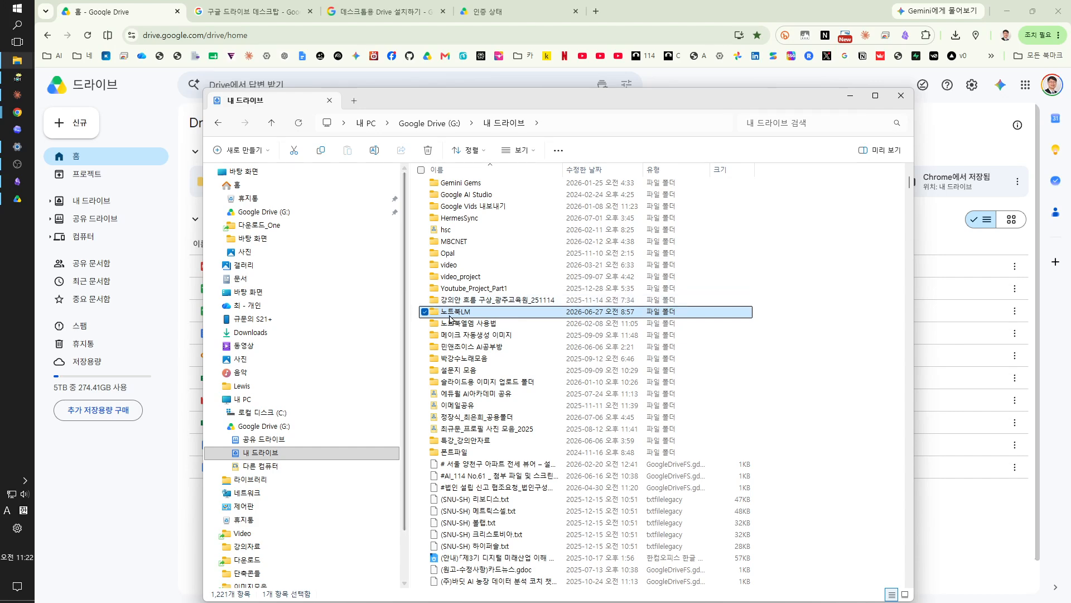
pyautogui.rightClick(504, 315)
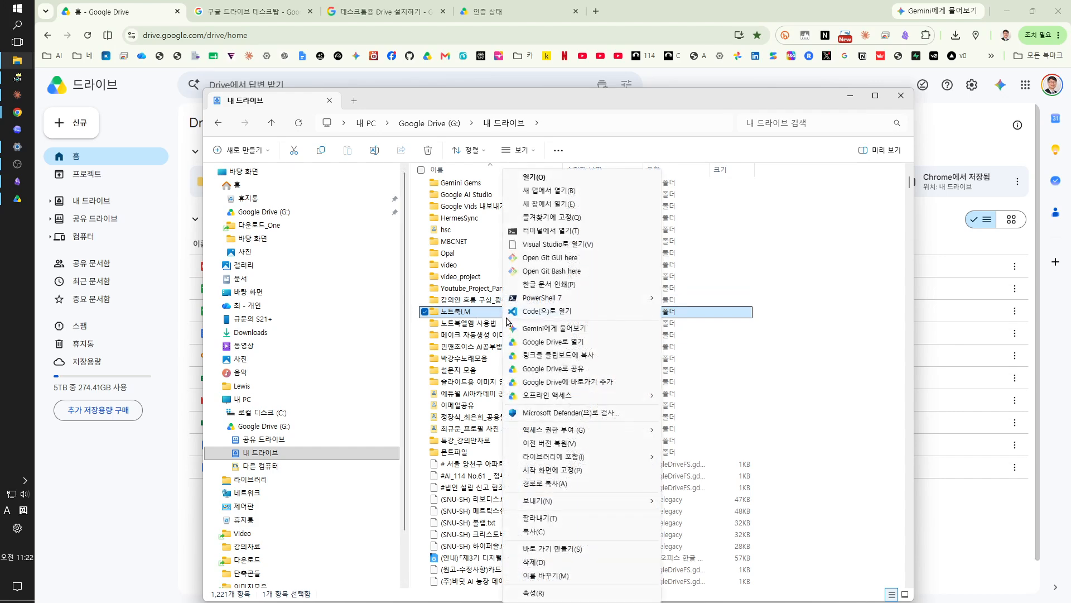
pyautogui.moveTo(647, 403)
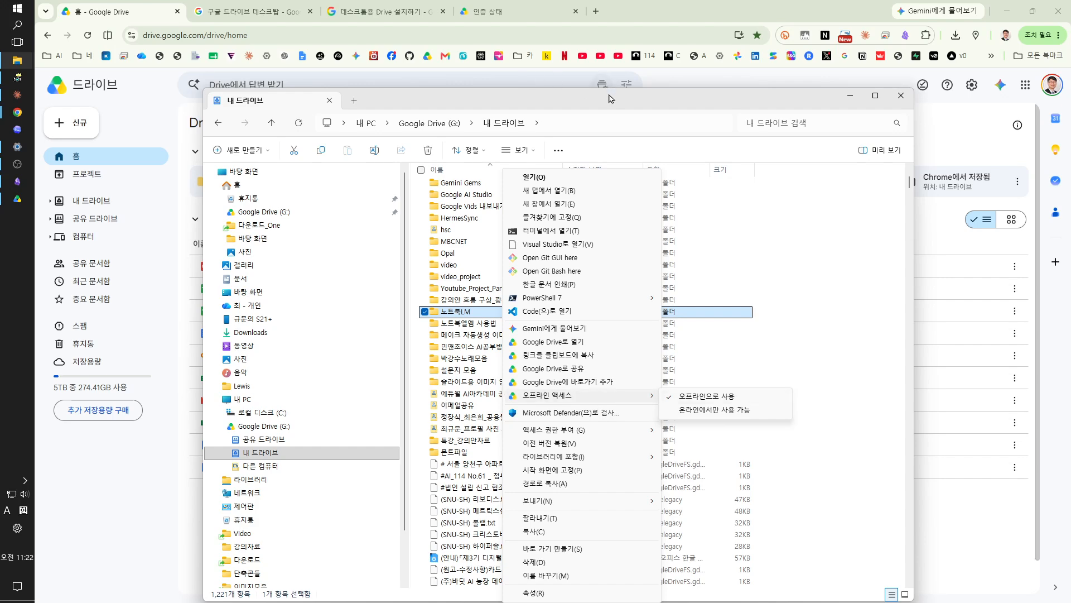
# Finish the Google Drive setup by opening Drive, and bring its main window into view over the browser.
pyautogui.moveTo(611, 95); pyautogui.dragTo(129, 95)
pyautogui.click(623, 352)
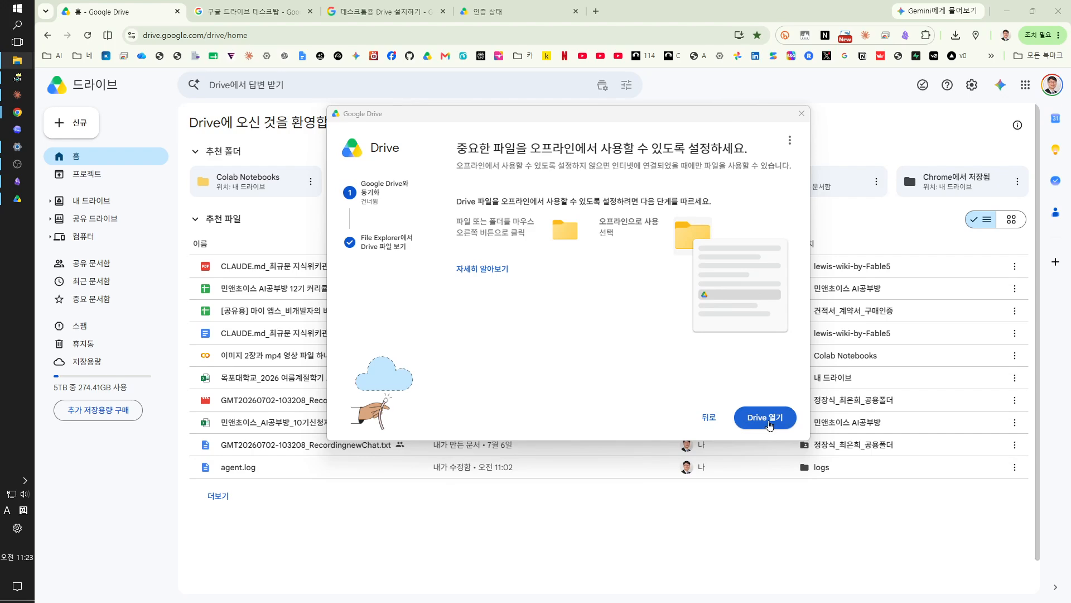
pyautogui.click(787, 425)
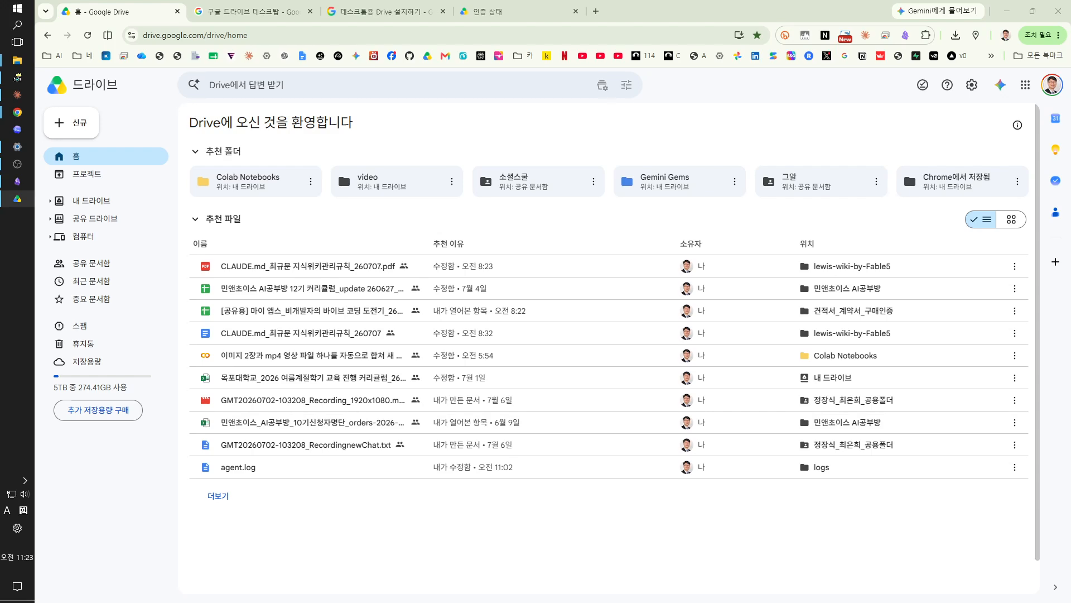
pyautogui.press('super+e')
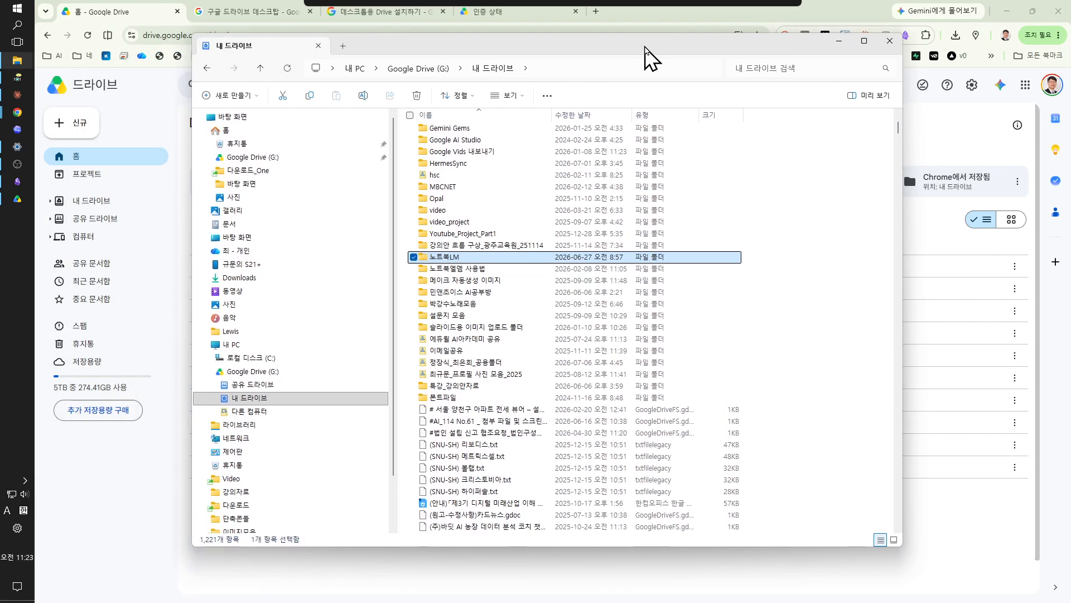
pyautogui.moveTo(645, 47); pyautogui.dragTo(645, 0)
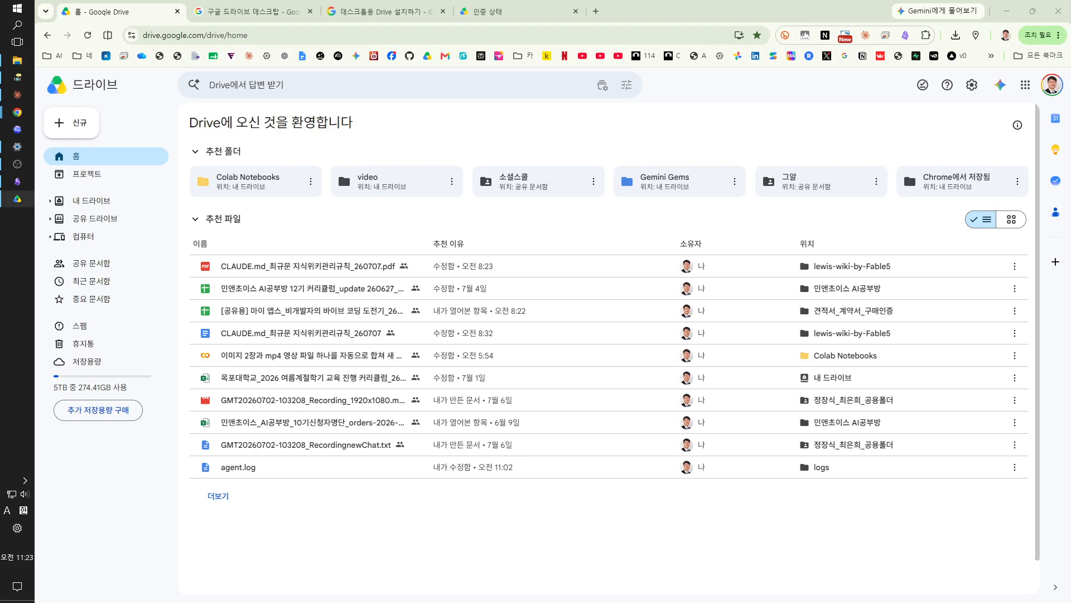
pyautogui.moveTo(595, 602); pyautogui.dragTo(605, 128)
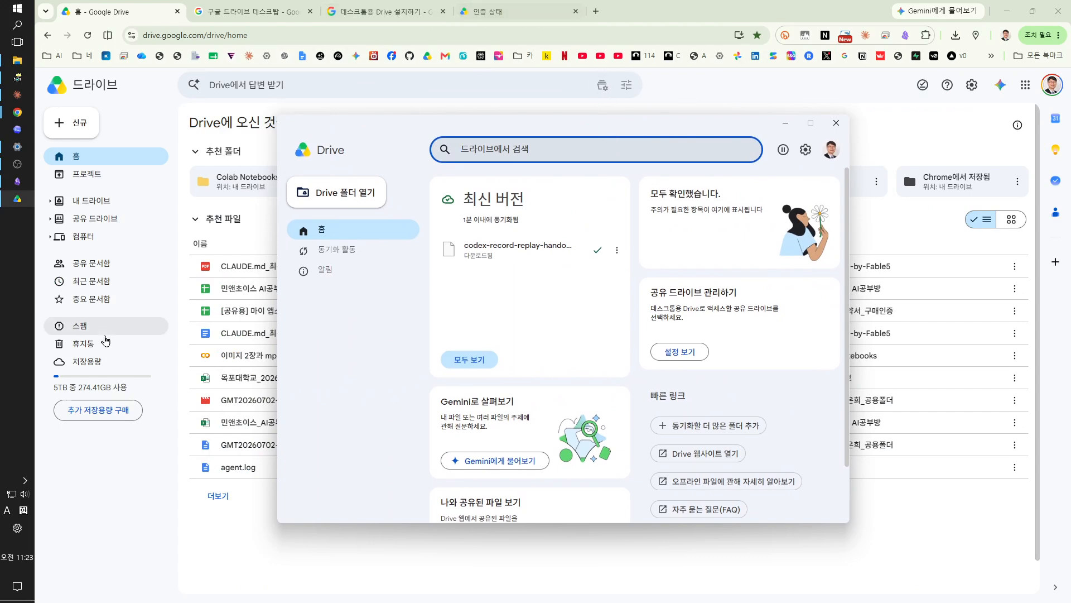
# Switch to Obsidian, open the Drive folder from the Google Drive window over it, and look through the folders of 내 드라이브.
pyautogui.click(17, 182)
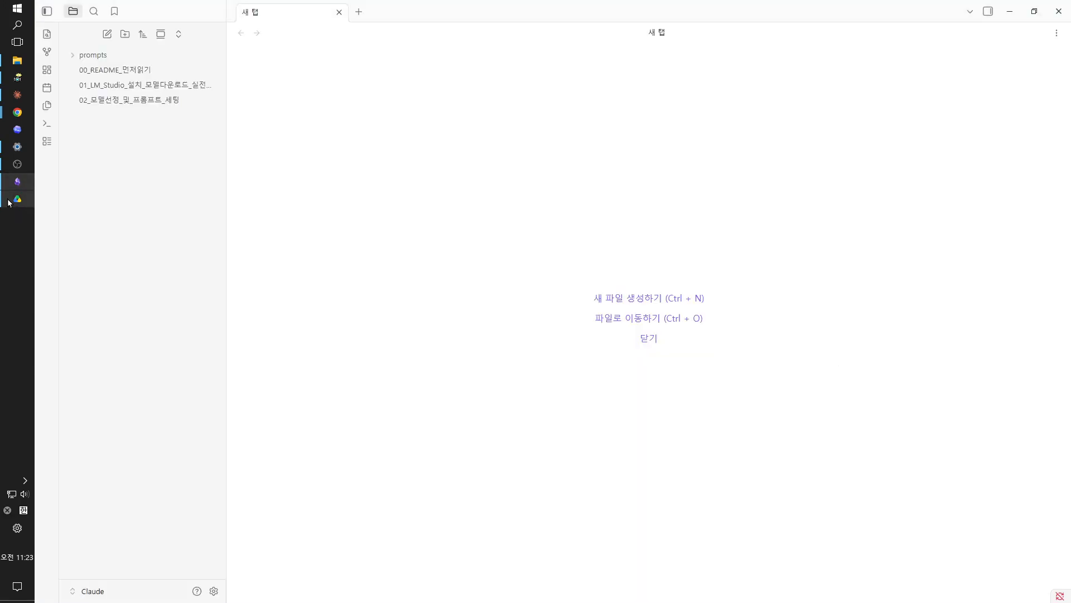
pyautogui.click(17, 199)
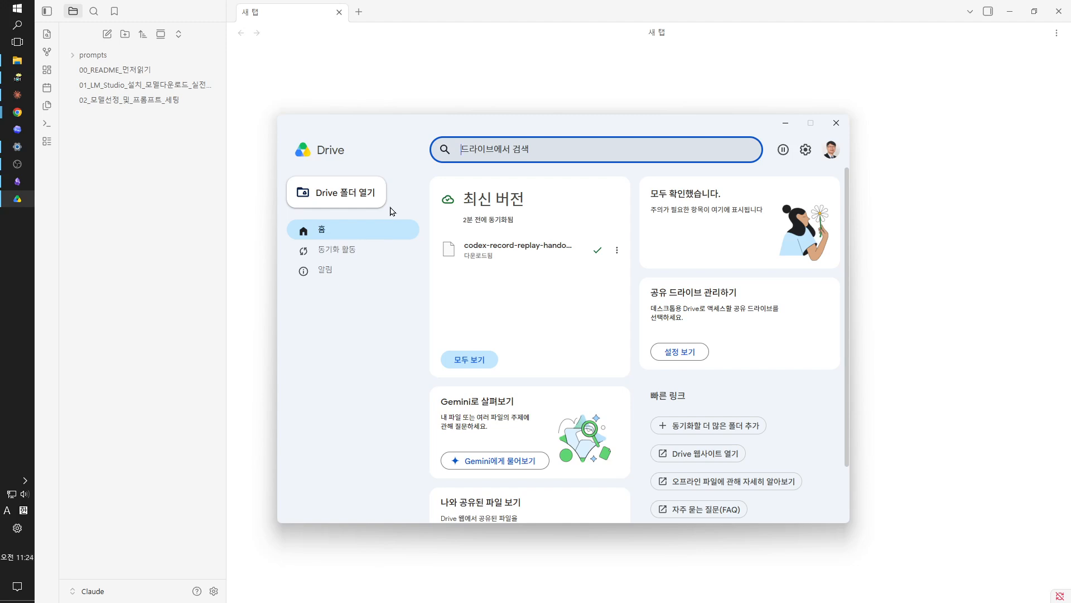
pyautogui.click(344, 195)
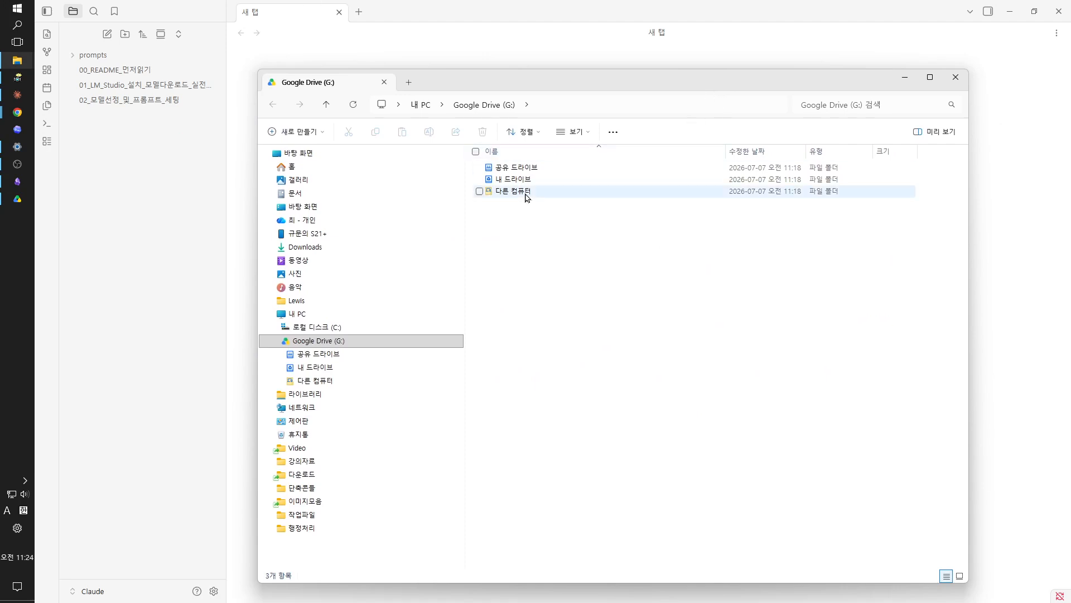
pyautogui.click(342, 341)
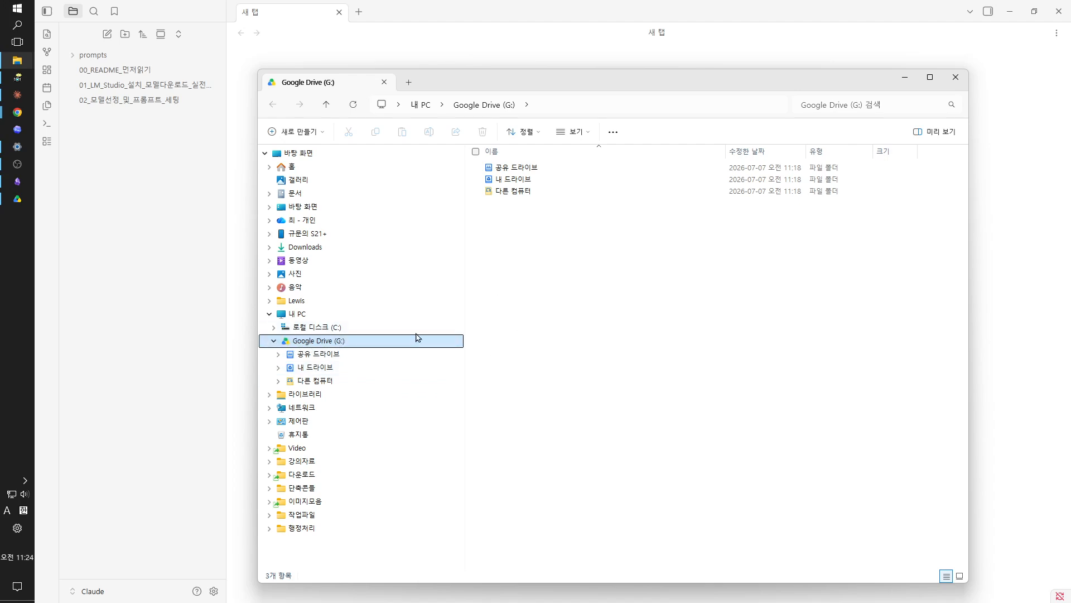
pyautogui.doubleClick(513, 179)
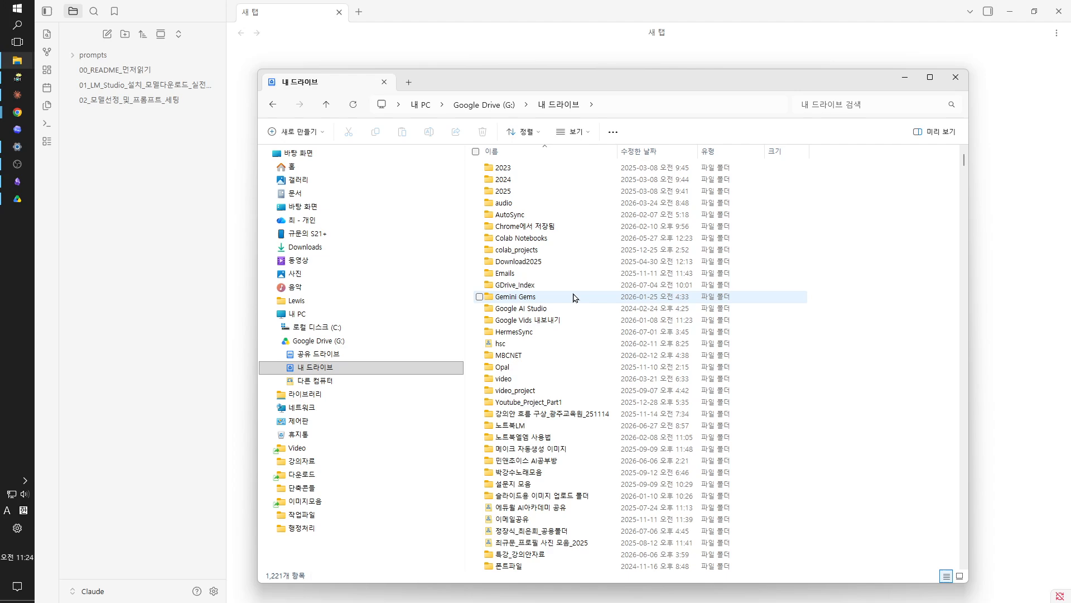
pyautogui.scroll(-4, 577, 243)
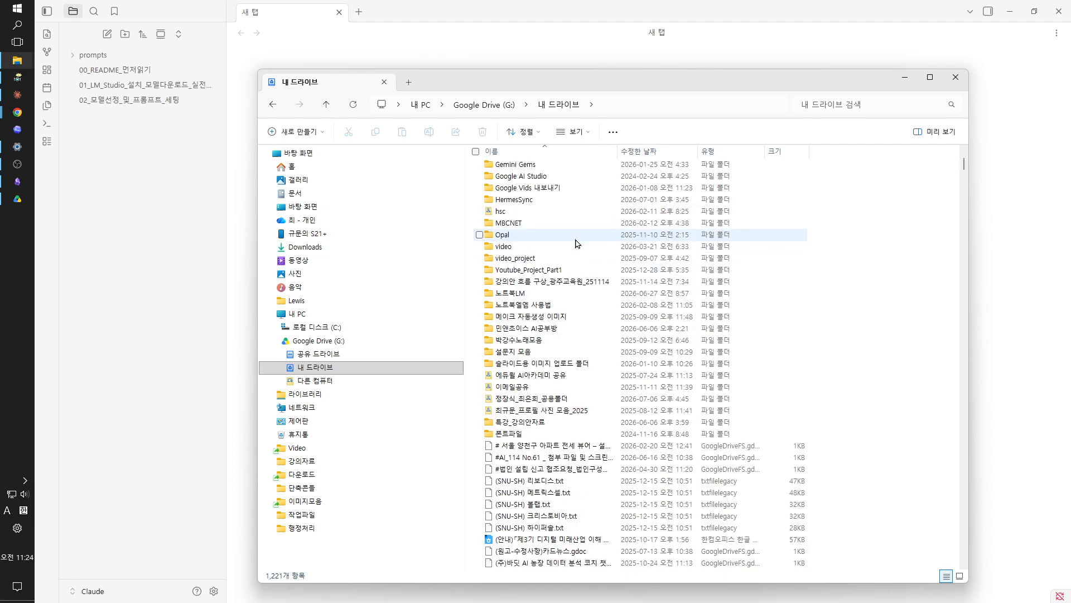
pyautogui.scroll(4, 576, 243)
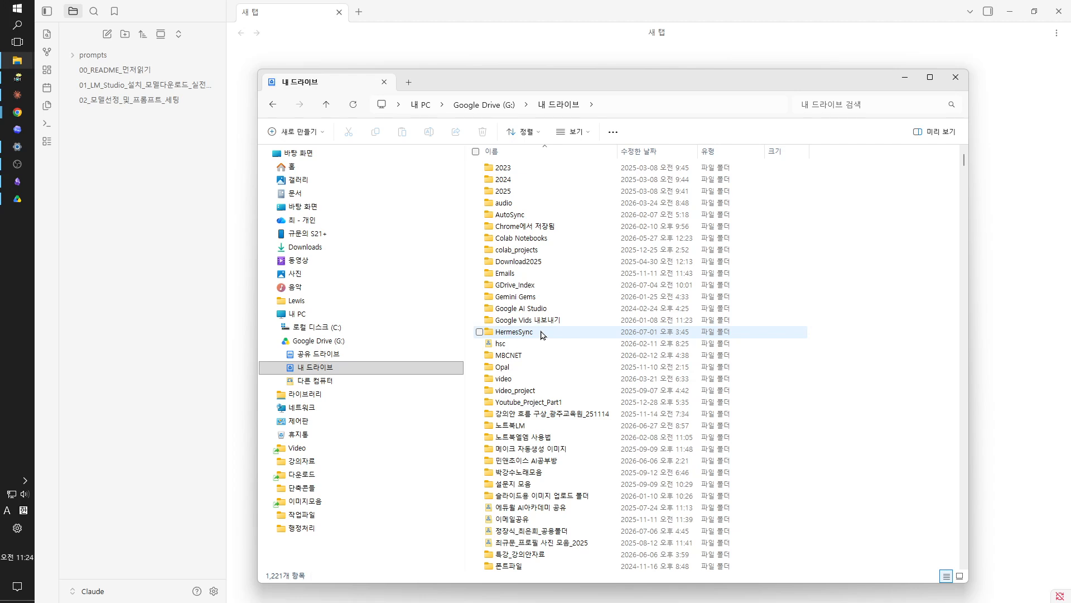
pyautogui.moveTo(541, 335)
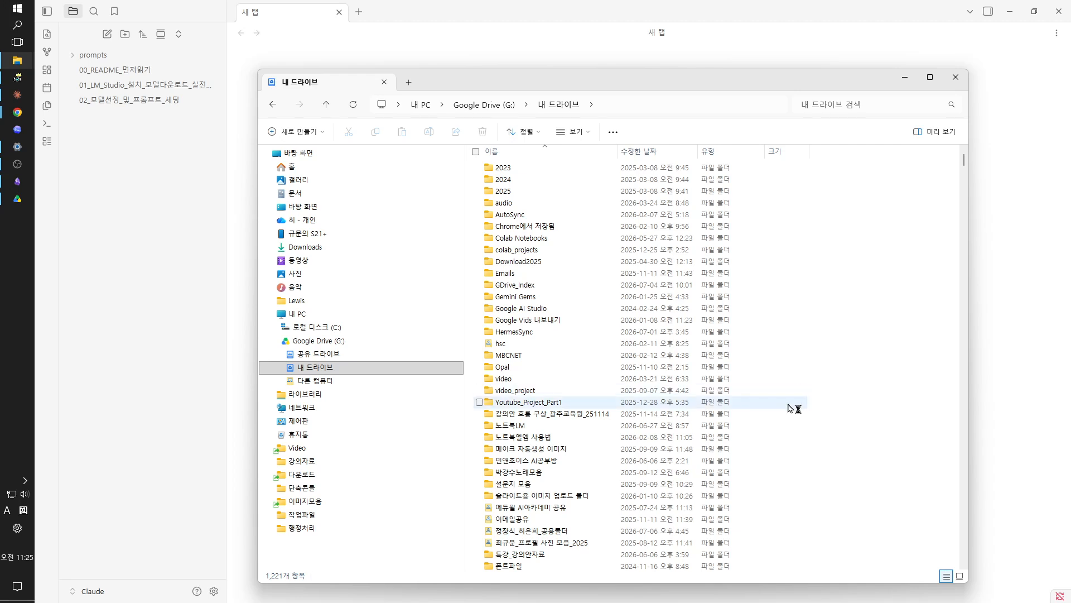
# Create a new folder named Local-LLM in 내 드라이브 on Google Drive (G:).
pyautogui.rightClick(821, 353)
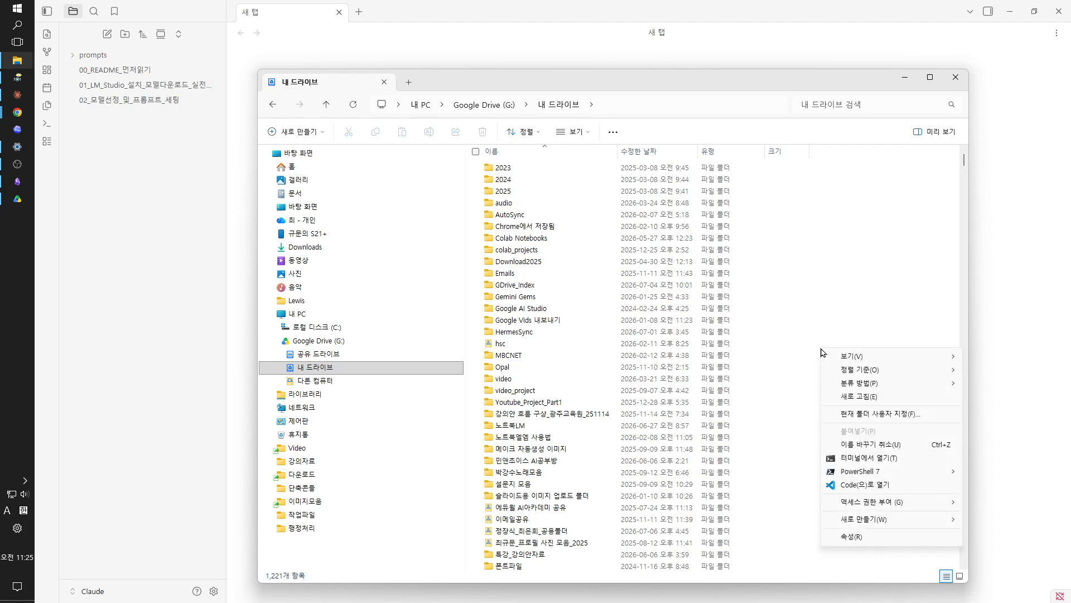
pyautogui.moveTo(867, 519)
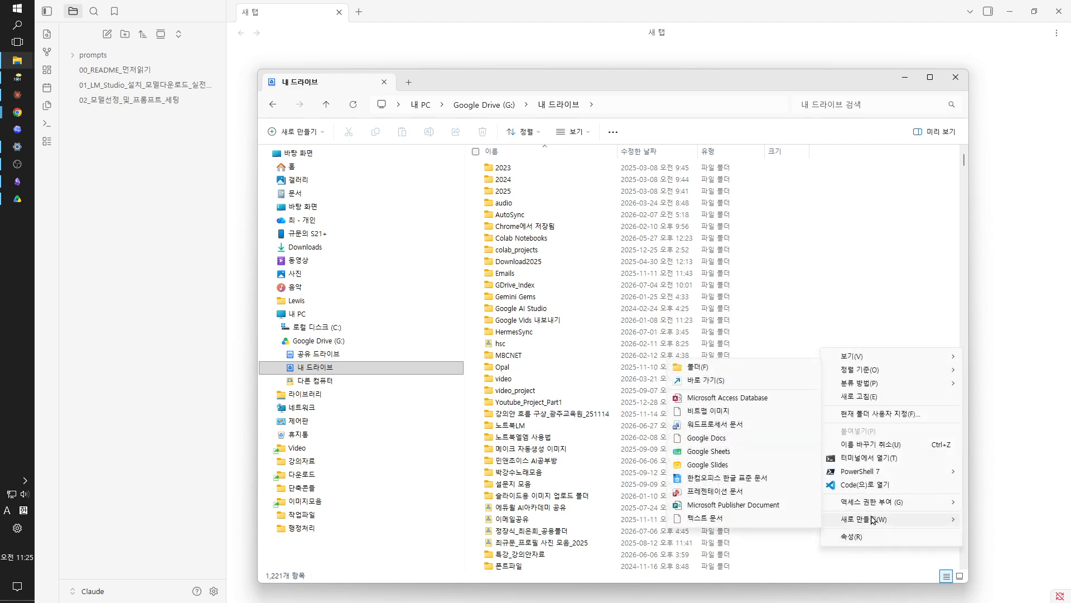
pyautogui.click(719, 372)
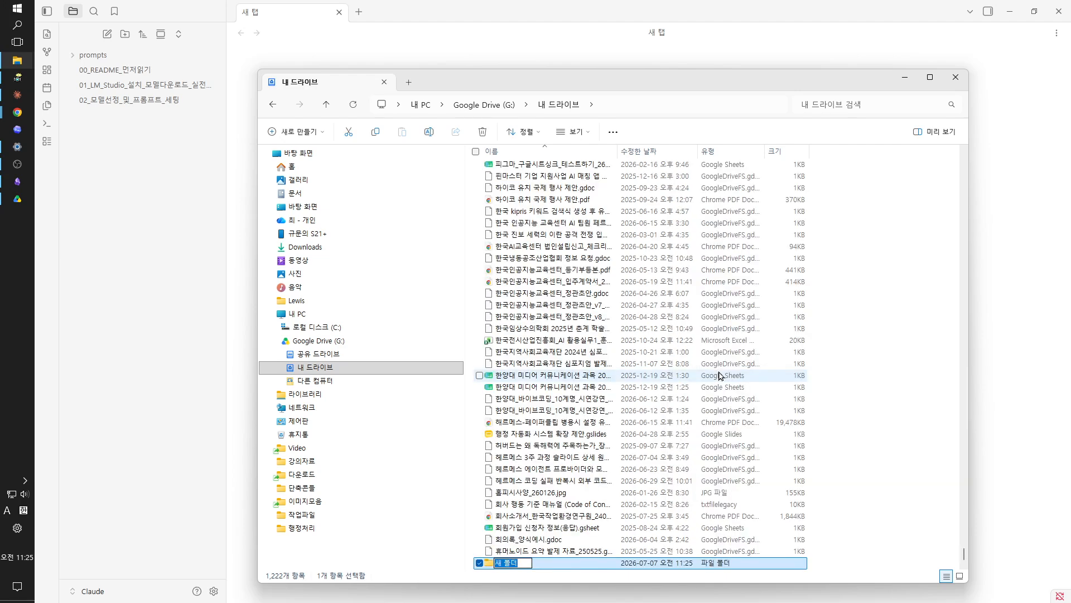
pyautogui.write('ㄴ')
pyautogui.write('o')
pyautogui.write('cal')
pyautogui.write('-')
pyautogui.write('LL')
pyautogui.write('M')
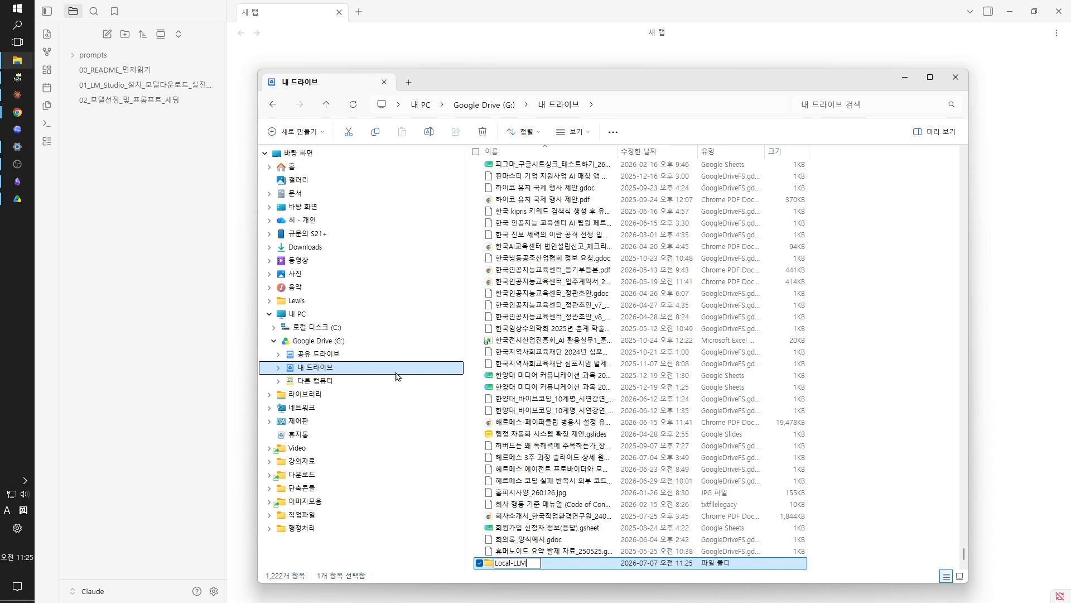
pyautogui.press('Return')
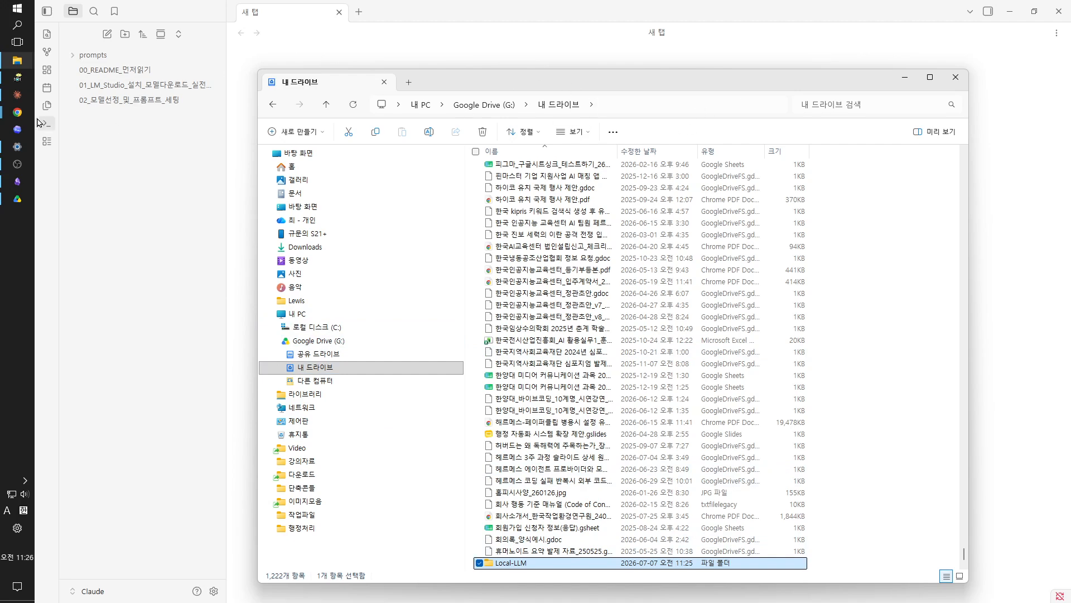
# Switch to the Google Drive website, reload its home page to check for the Local-LLM folder, and move the browser window out of view.
pyautogui.moveTo(23, 118)
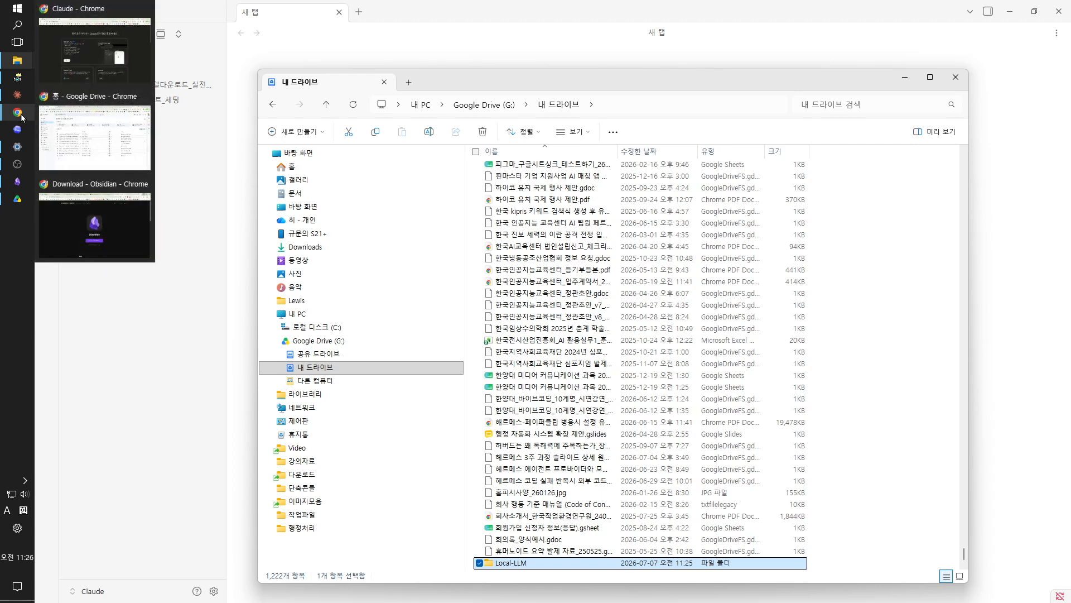
pyautogui.click(95, 131)
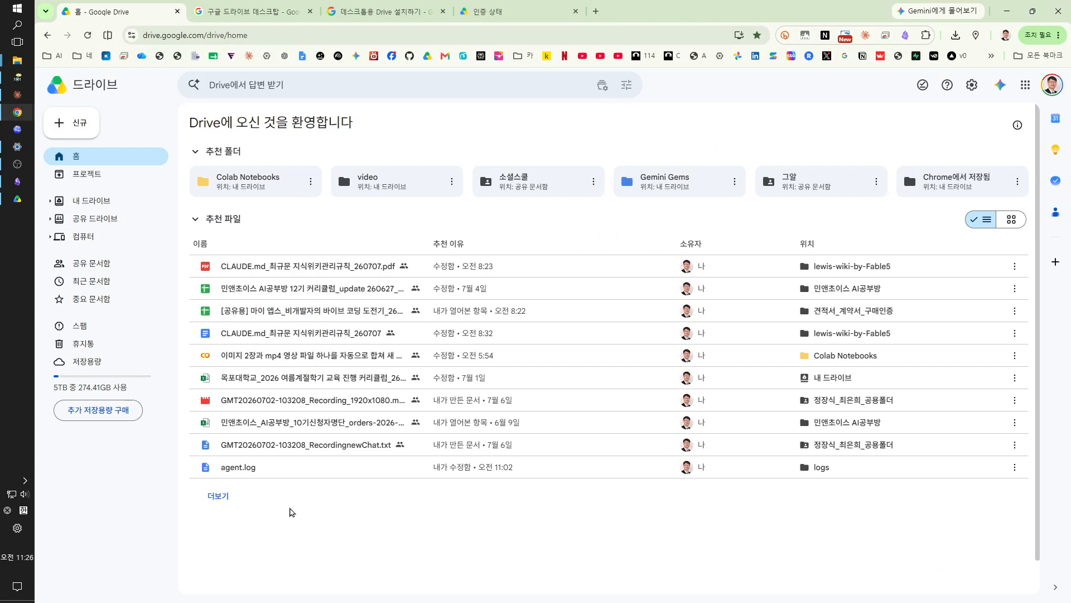
pyautogui.click(88, 36)
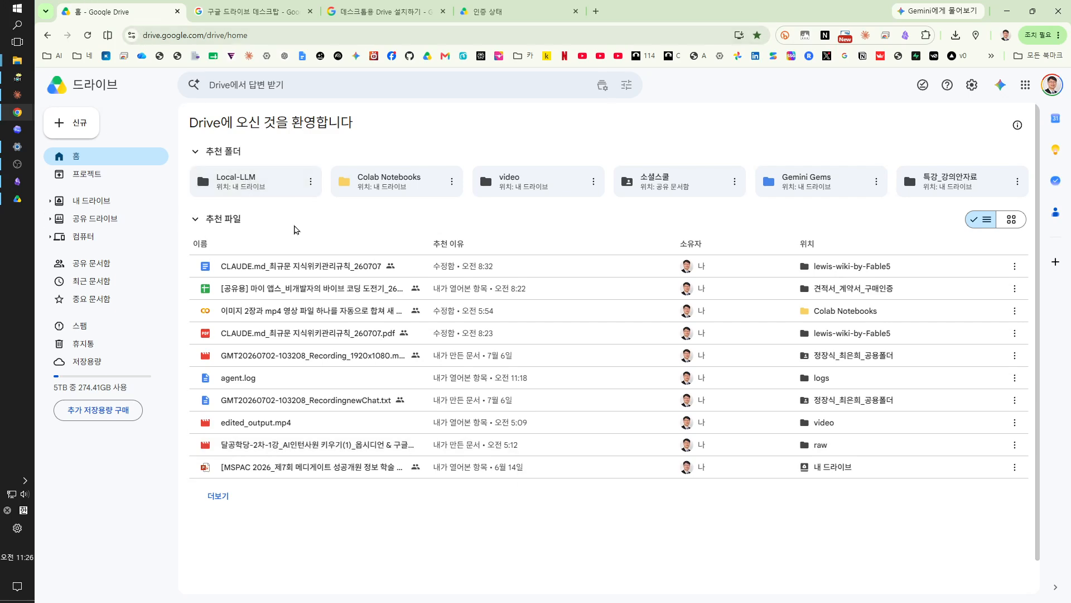
pyautogui.moveTo(741, 11); pyautogui.dragTo(0, 39)
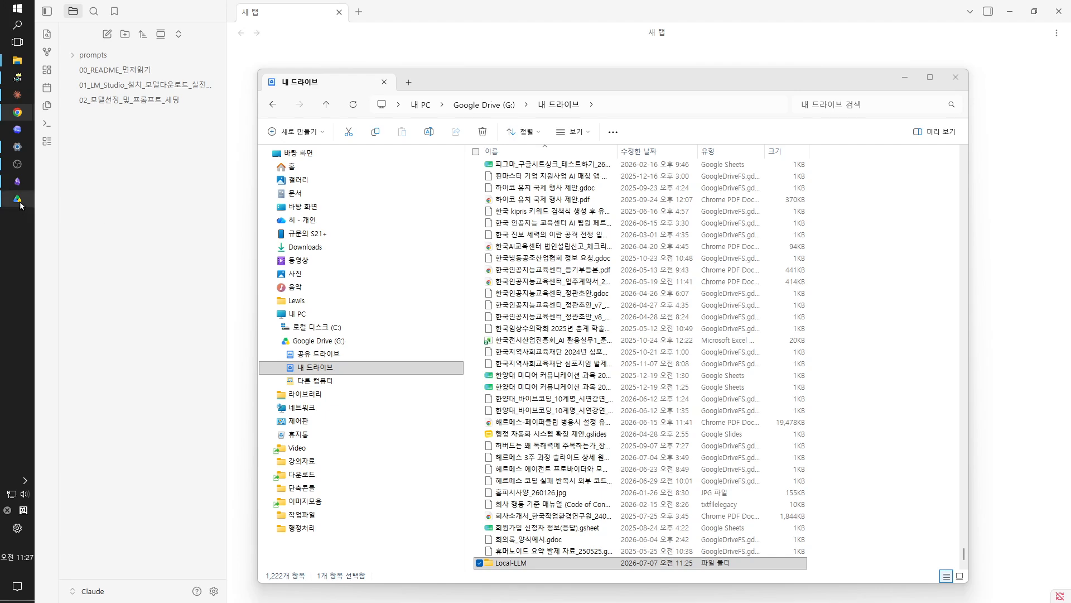
# Switch to Claude and examine the folder paths in the cleanup and obsidian sections of config.json.
pyautogui.click(13, 96)
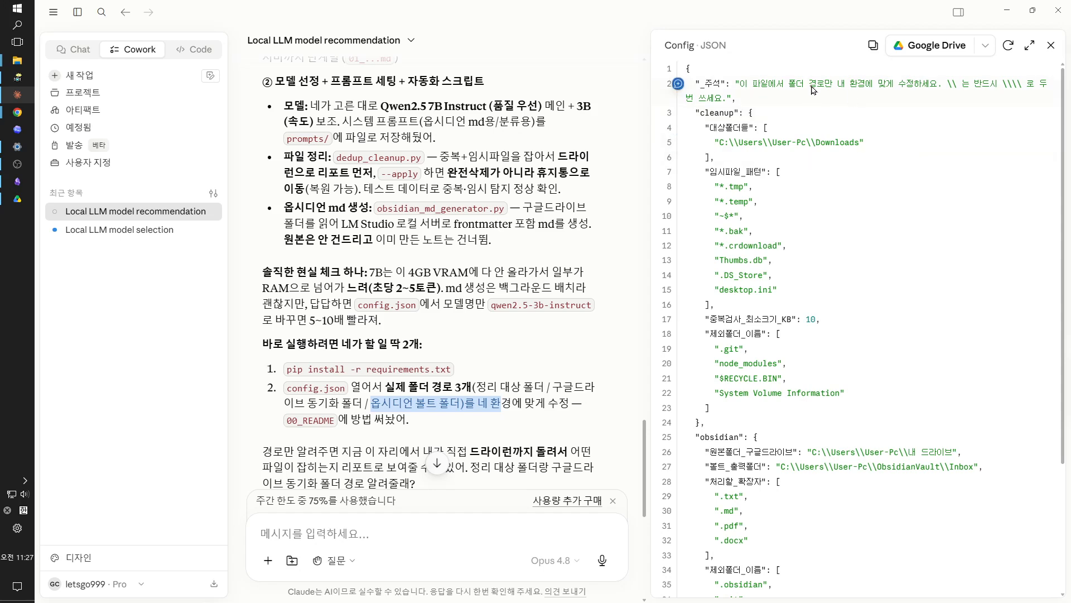
pyautogui.scroll(-3, 816, 193)
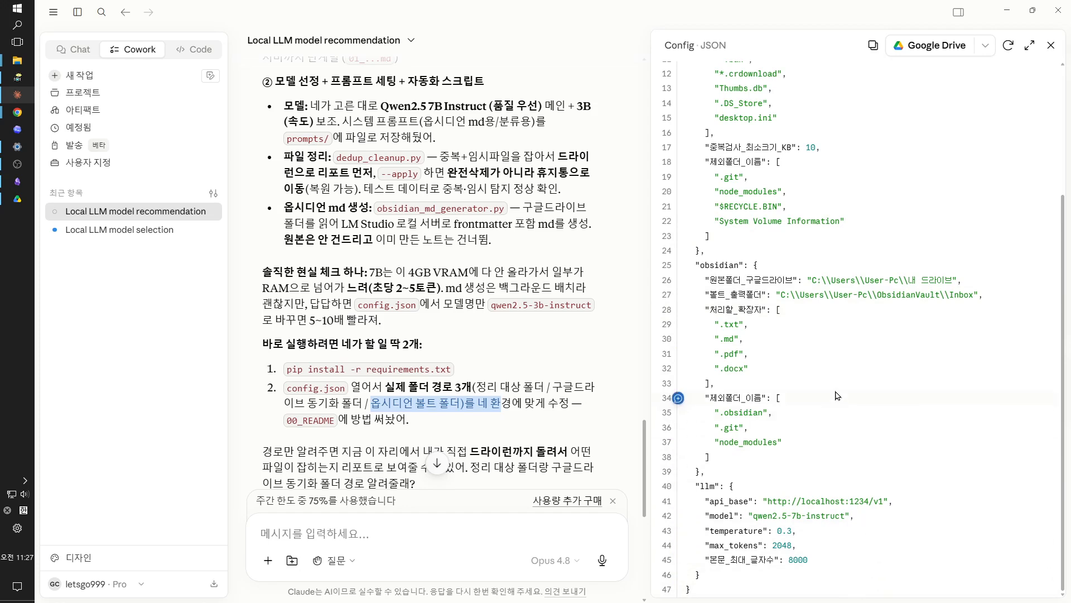
pyautogui.scroll(2, 837, 366)
pyautogui.scroll(2, 836, 366)
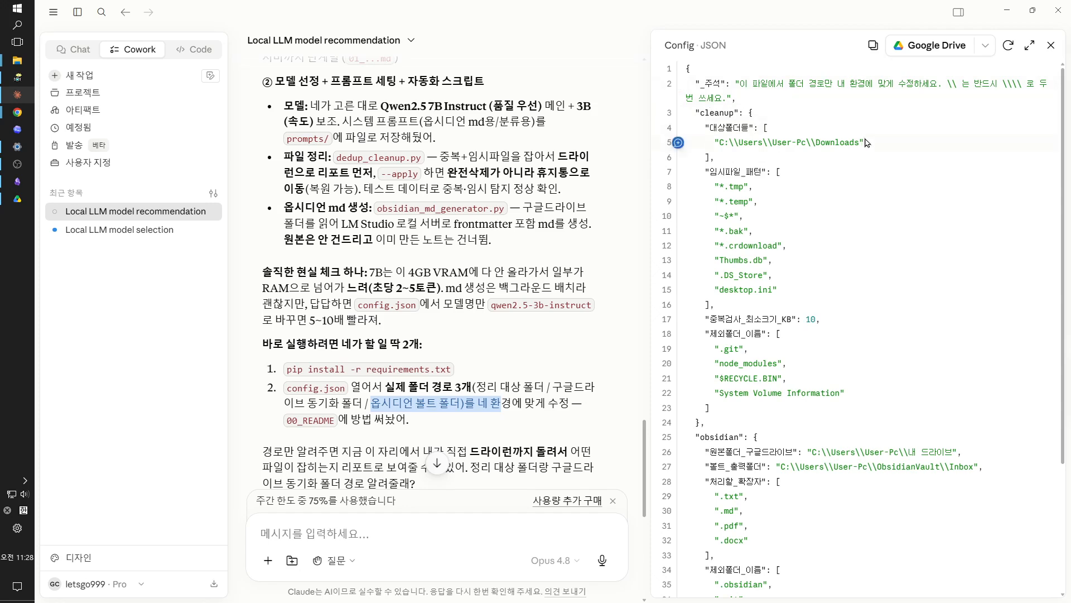
pyautogui.scroll(-3, 882, 195)
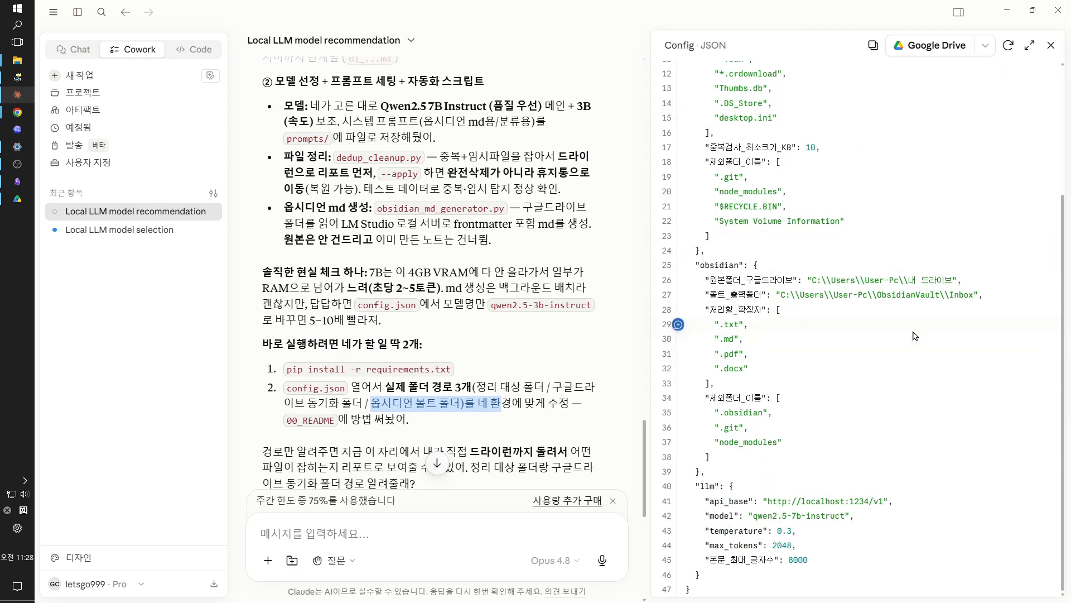
# Open config.json in Google Drive and try to save a downloaded copy into the C:\Claude folder.
pyautogui.click(935, 49)
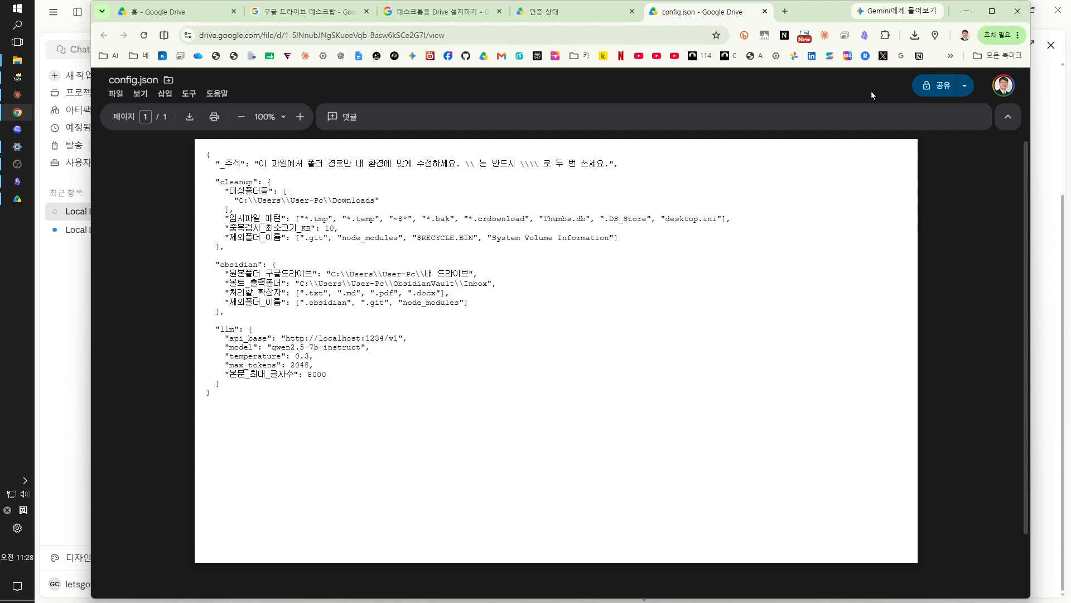
pyautogui.click(964, 87)
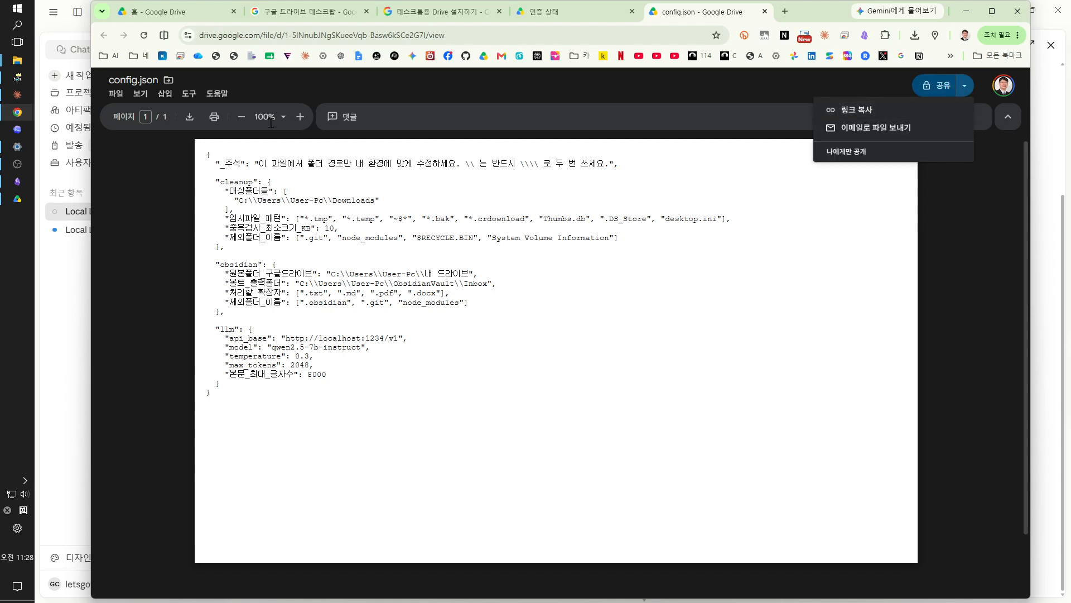
pyautogui.click(190, 117)
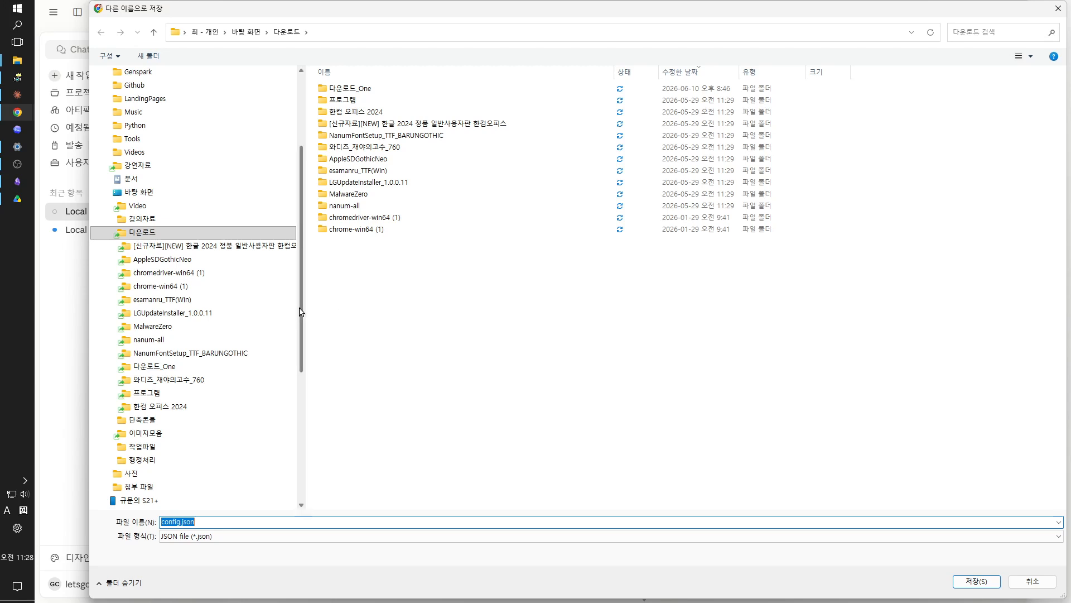
pyautogui.scroll(-6, 300, 313)
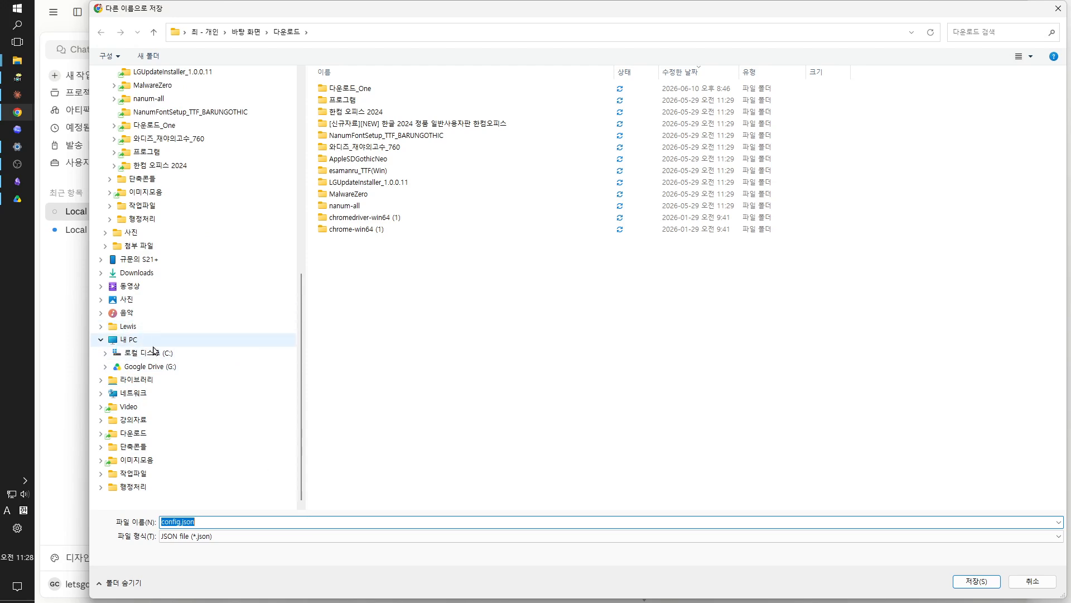
pyautogui.click(137, 353)
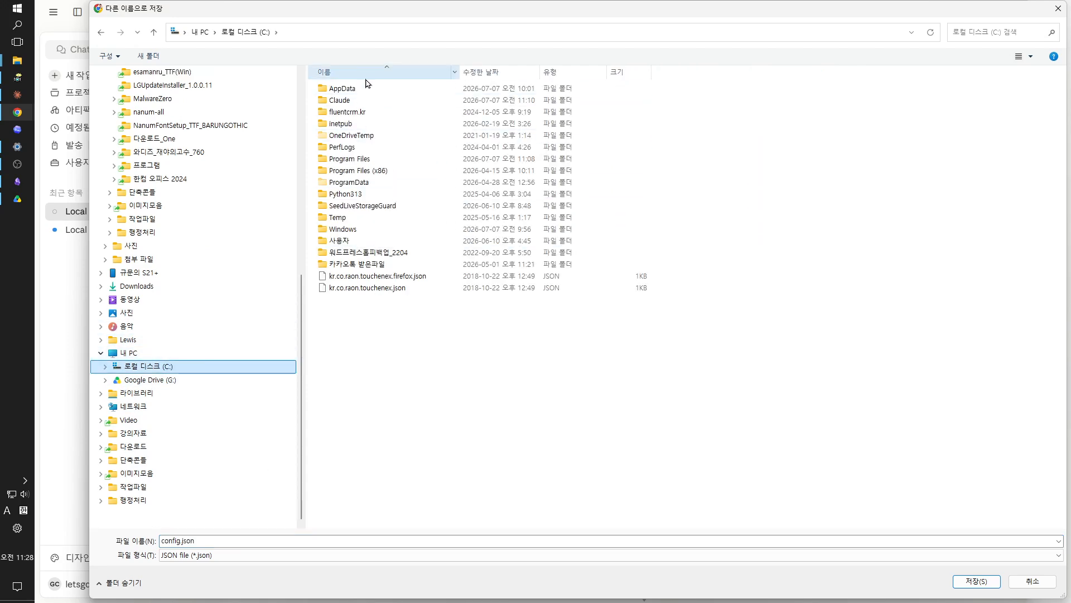
pyautogui.click(350, 103)
pyautogui.doubleClick(350, 103)
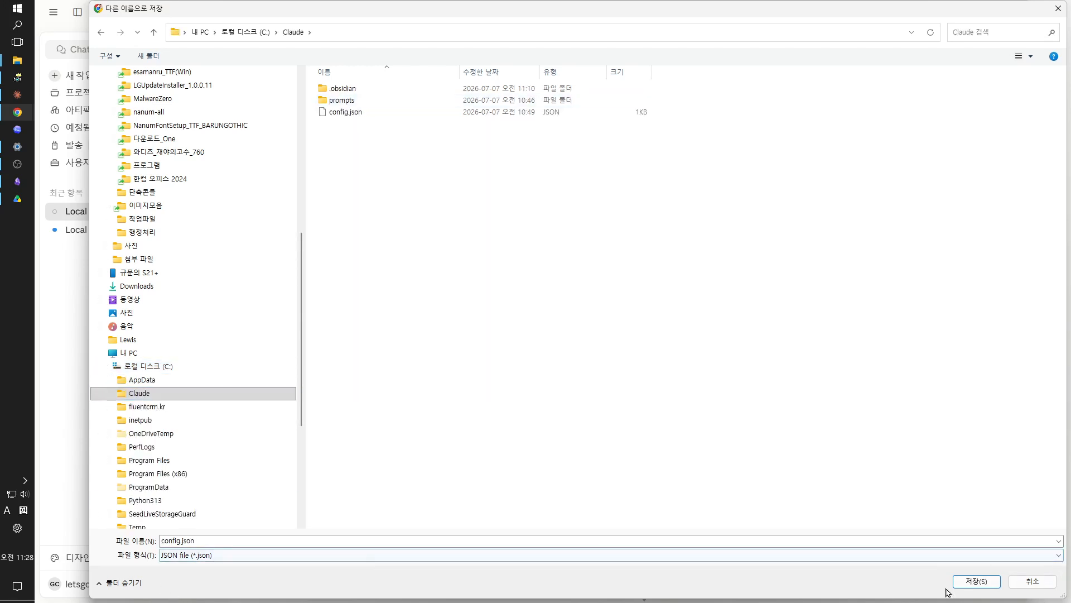
pyautogui.click(980, 583)
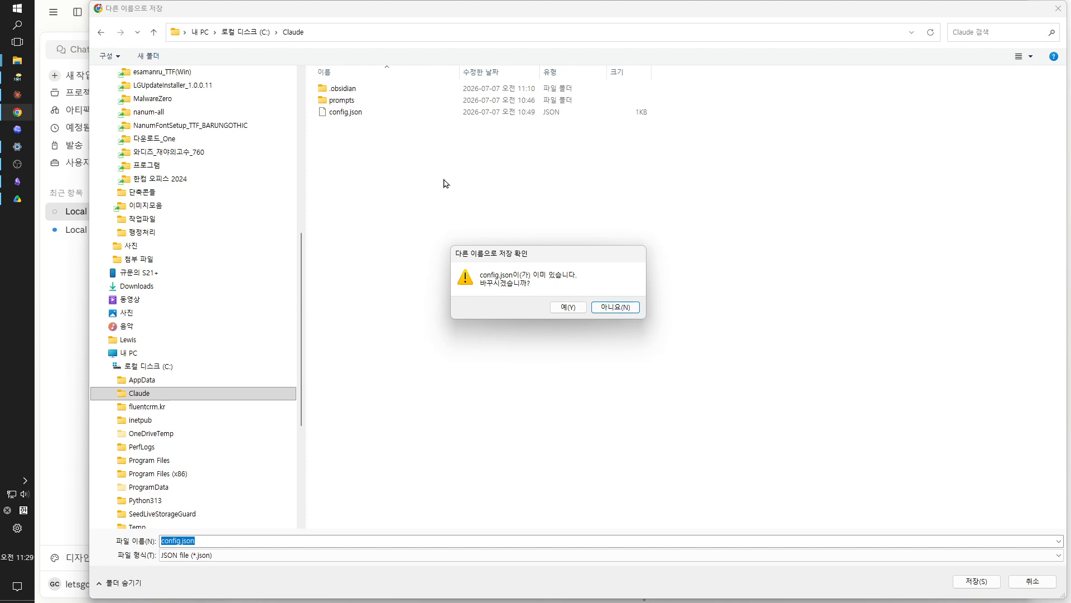
# Decline replacing config.json, cancel the save, and return from the Google Drive preview to Claude.
pyautogui.click(634, 310)
pyautogui.click(351, 116)
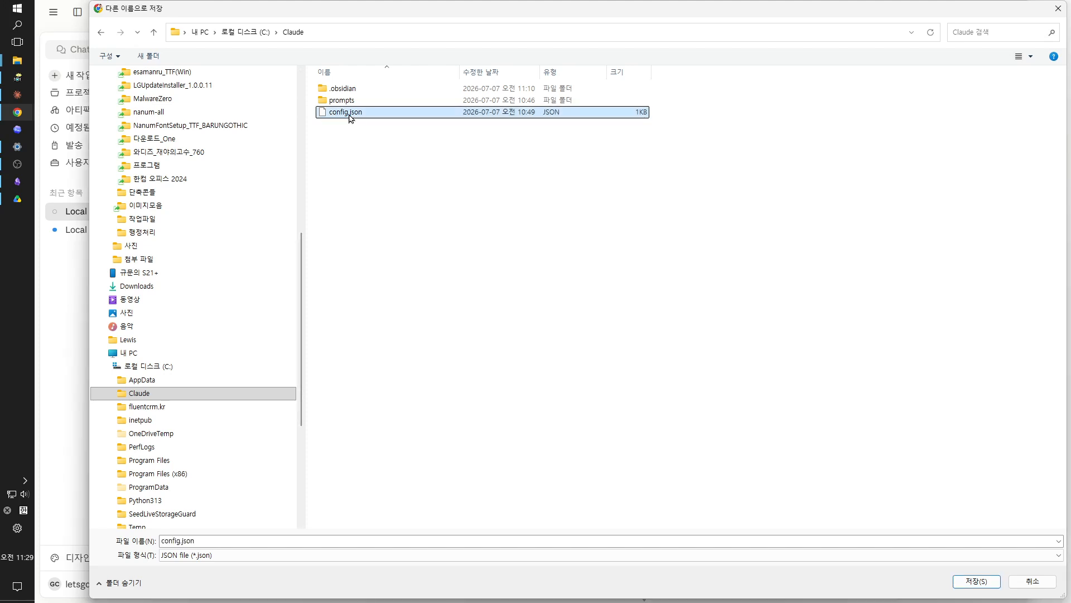
pyautogui.rightClick(348, 114)
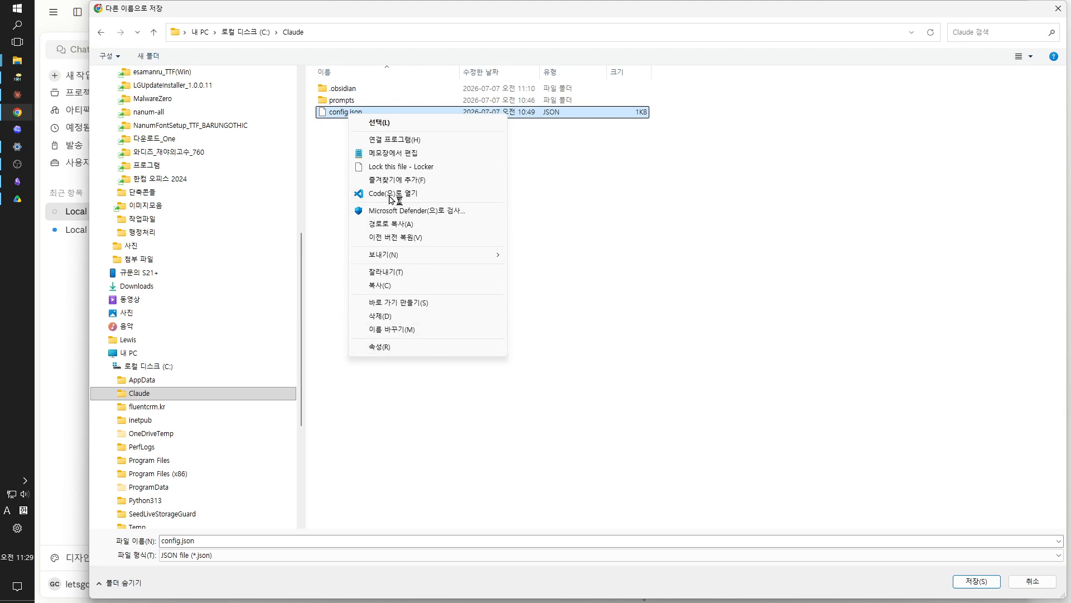
pyautogui.click(1034, 582)
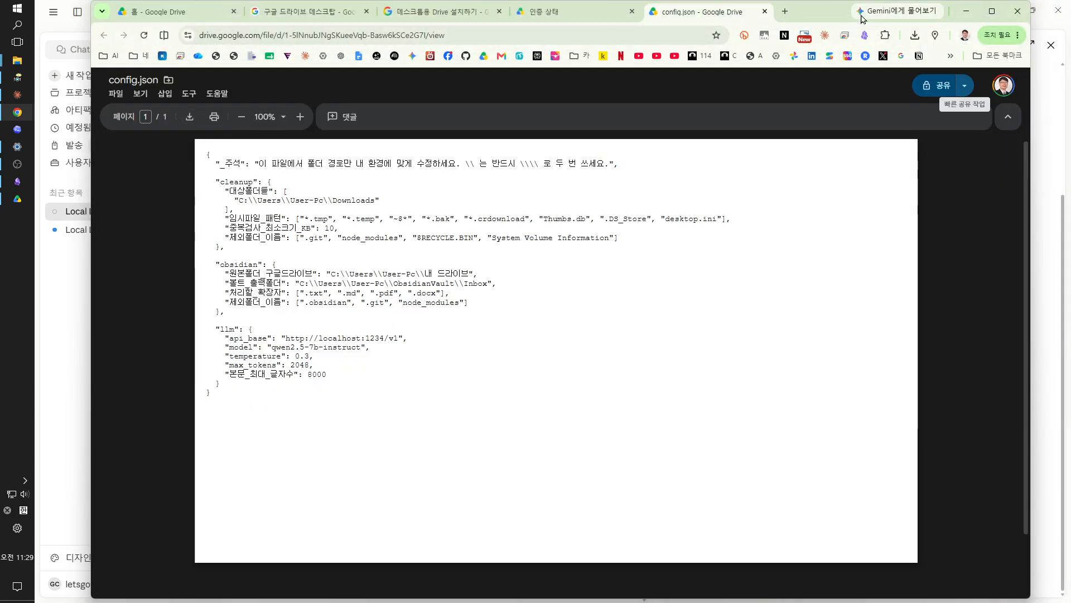
pyautogui.click(1018, 11)
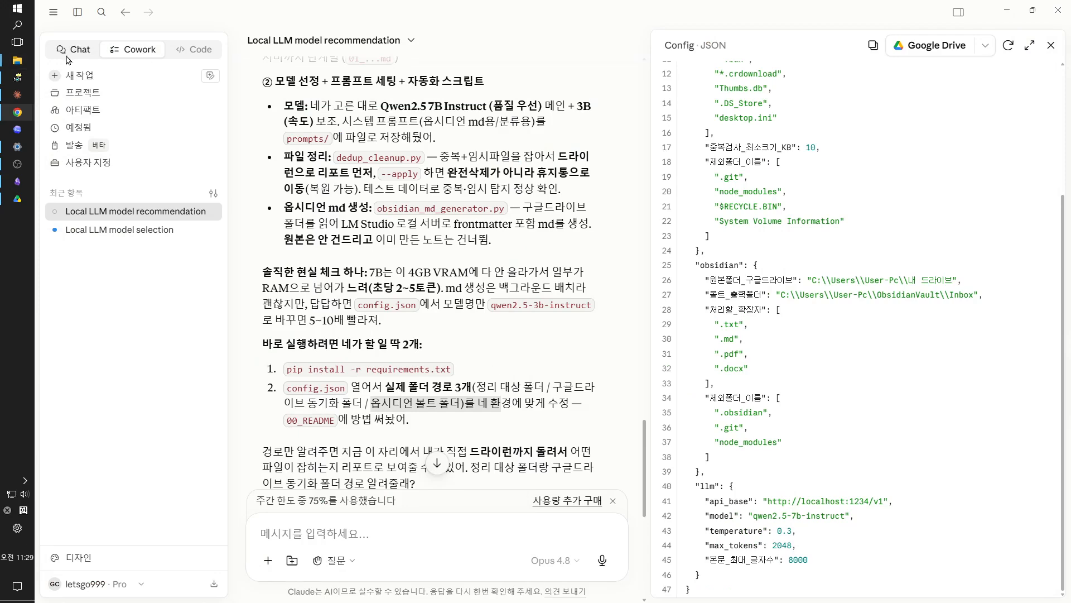
# Close the config.json preview and arrange Claude and the 내 드라이브 File Explorer window side by side, half the screen each.
pyautogui.moveTo(1027, 18)
pyautogui.click(1051, 45)
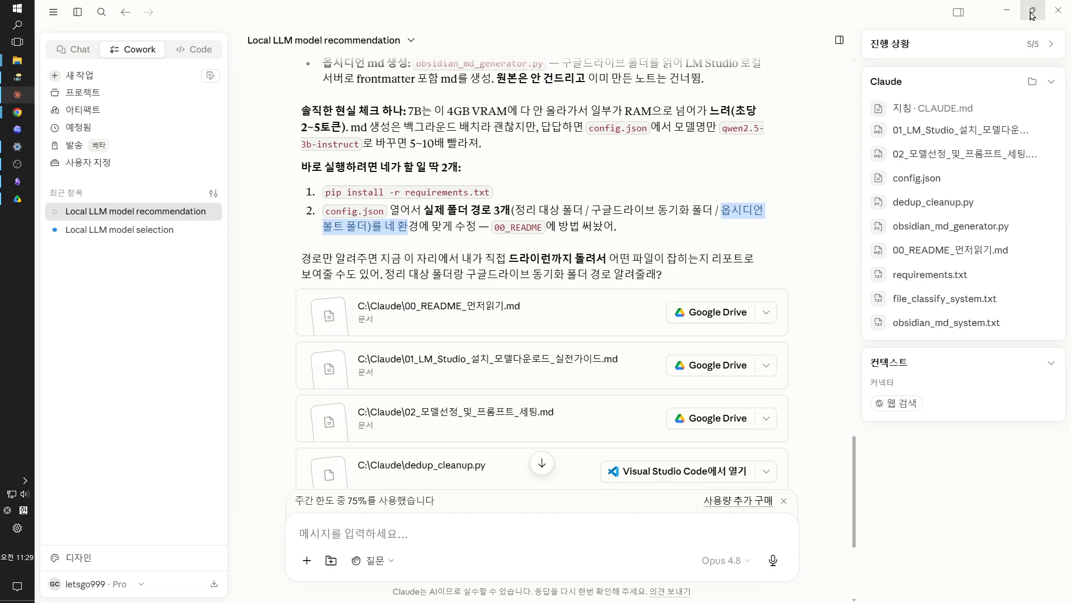
pyautogui.moveTo(1032, 15)
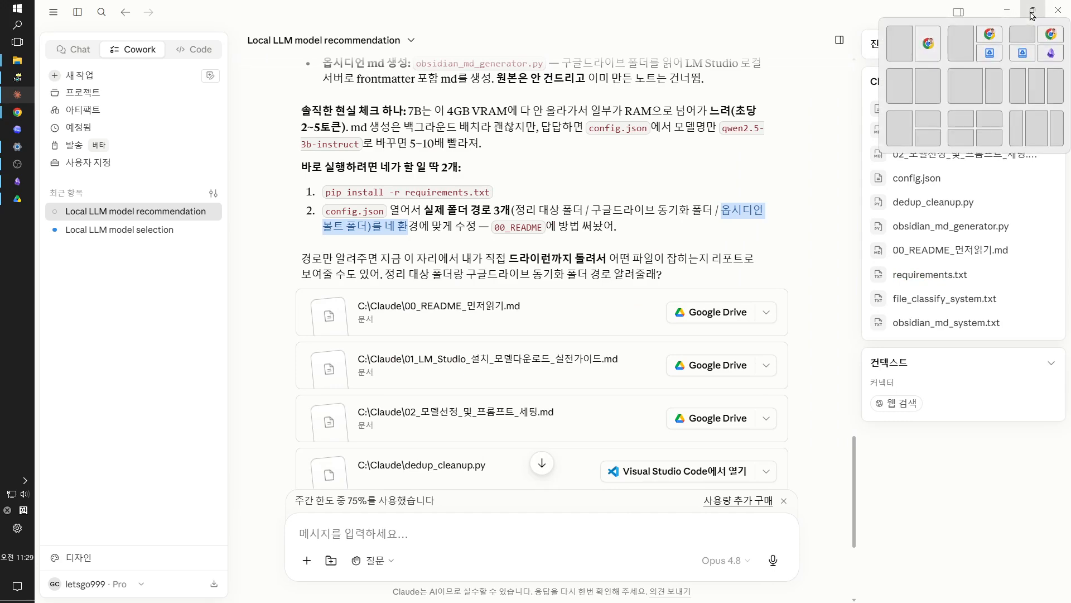
pyautogui.click(906, 96)
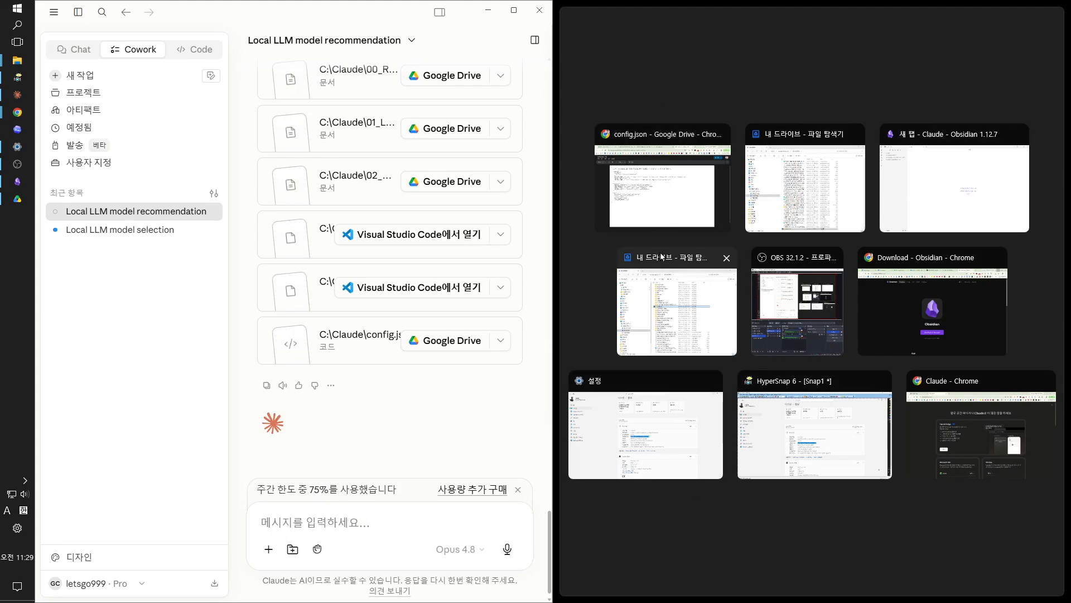
pyautogui.click(661, 309)
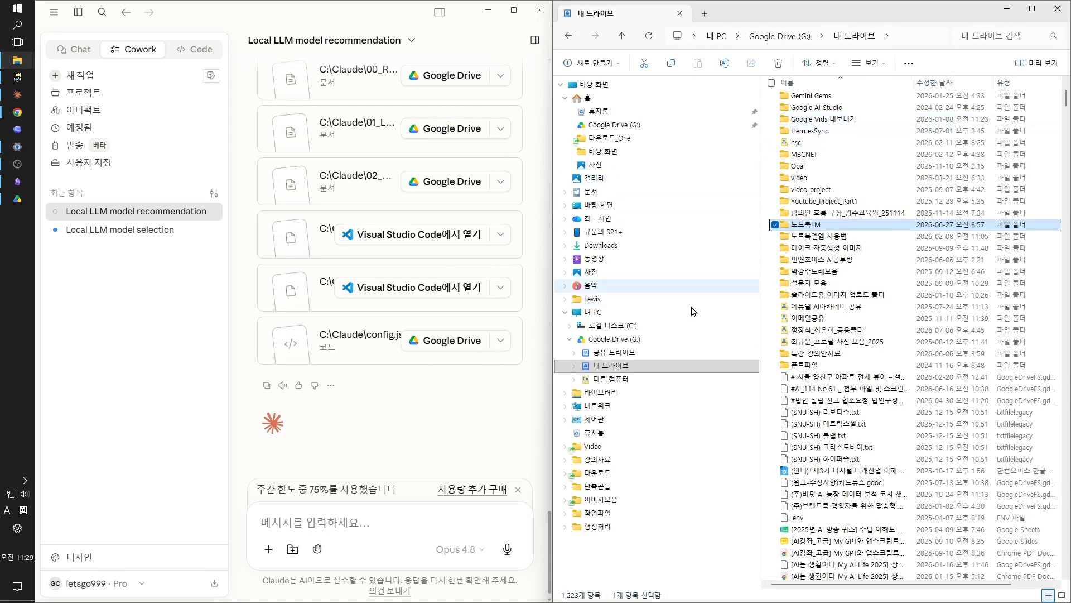
# Open the Claude folder on 로컬 디스크 (C:) in File Explorer and select config.json.
pyautogui.click(642, 326)
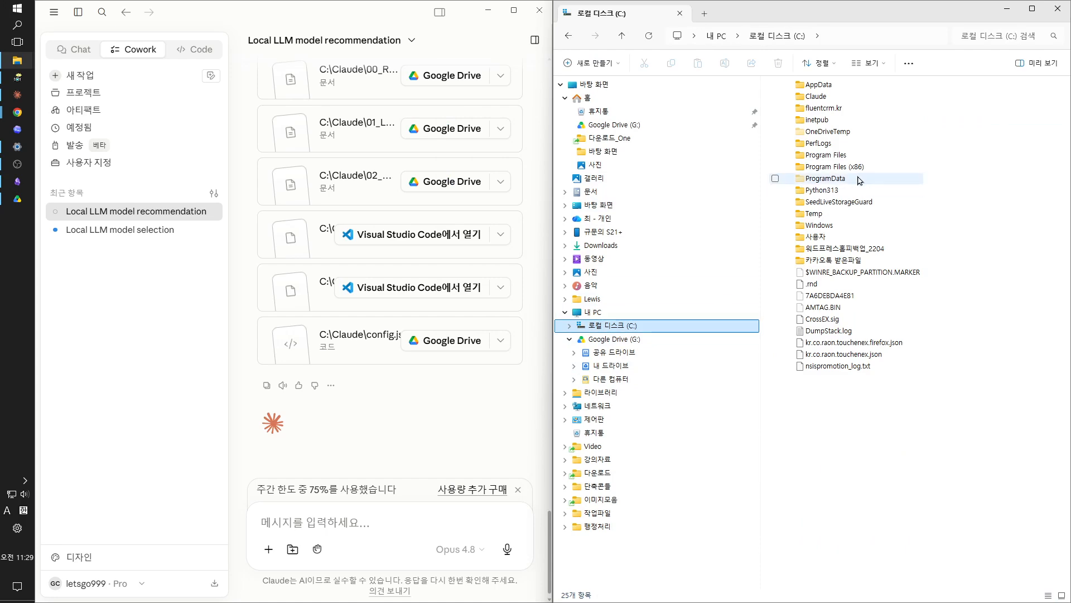
pyautogui.doubleClick(815, 97)
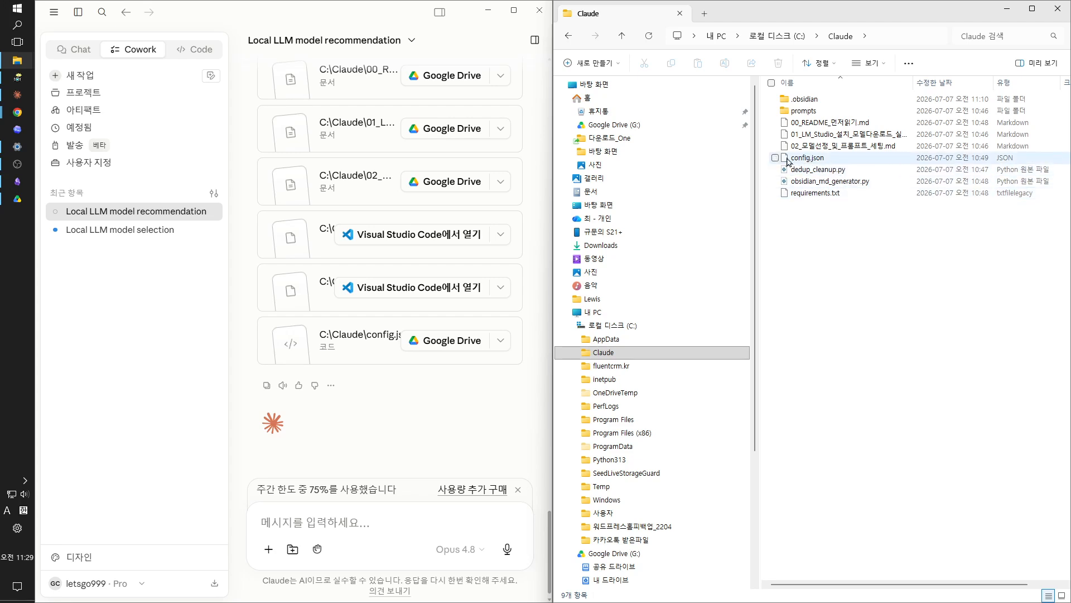
pyautogui.rightClick(815, 160)
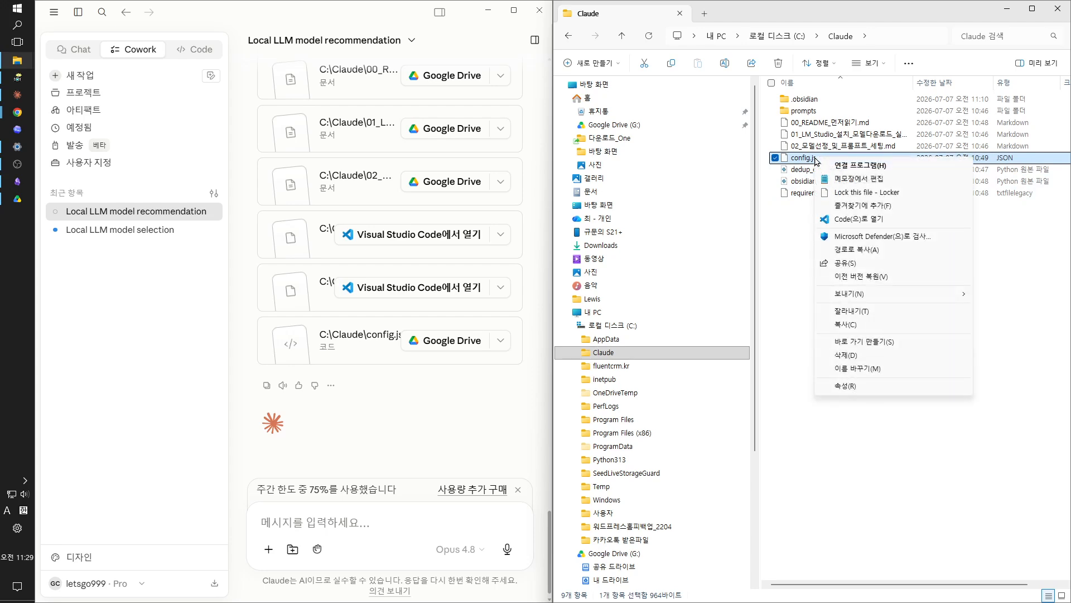
# Check the 진행 상황 task list in Claude, hide both side panels, and reread the response's 바로 실행하려면 instructions.
pyautogui.click(536, 40)
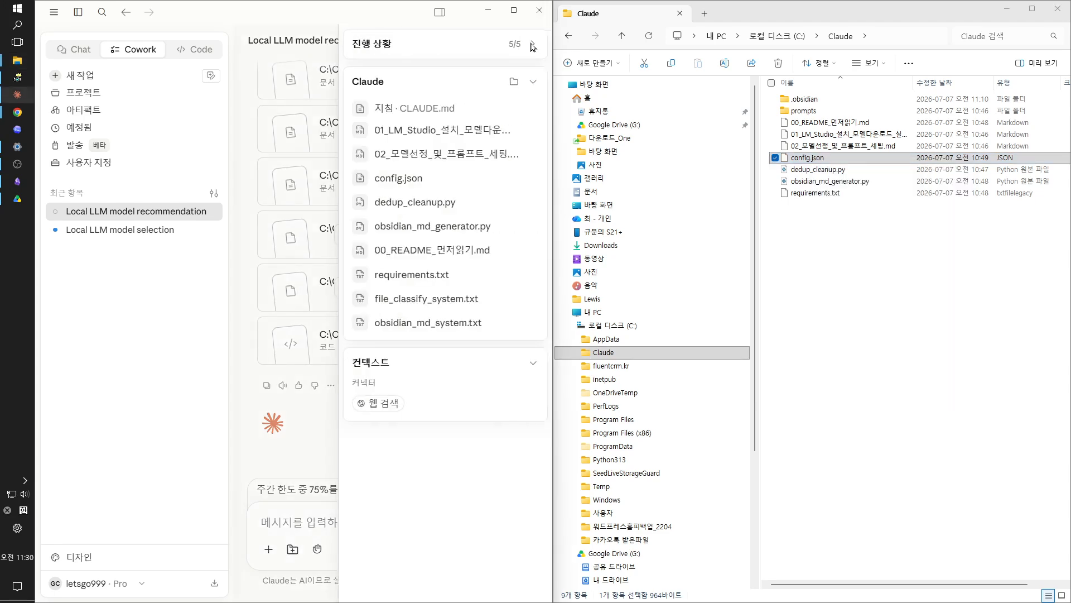
pyautogui.click(532, 45)
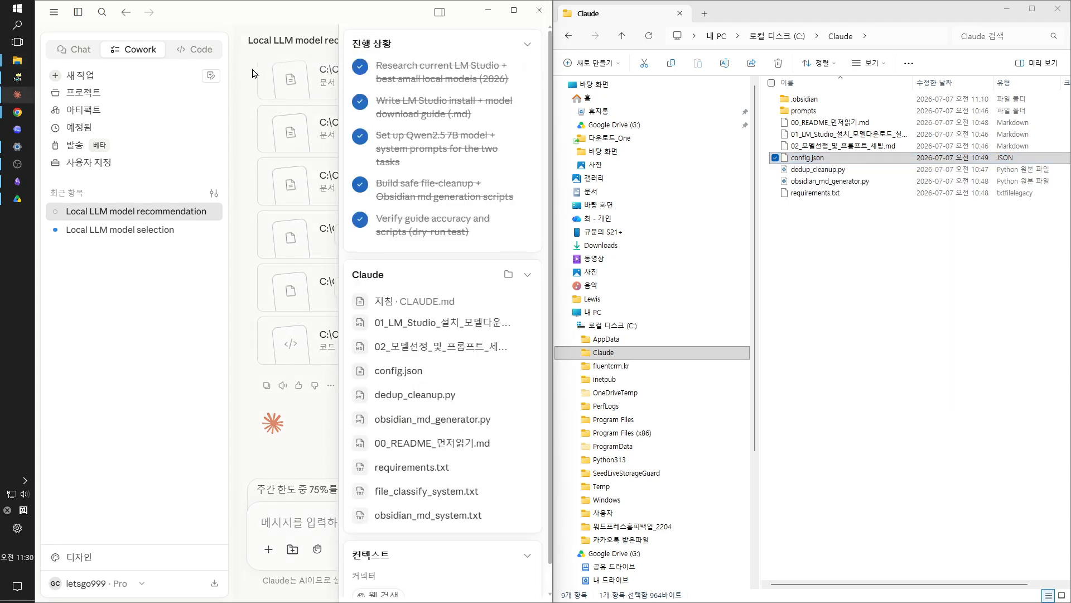
pyautogui.click(77, 13)
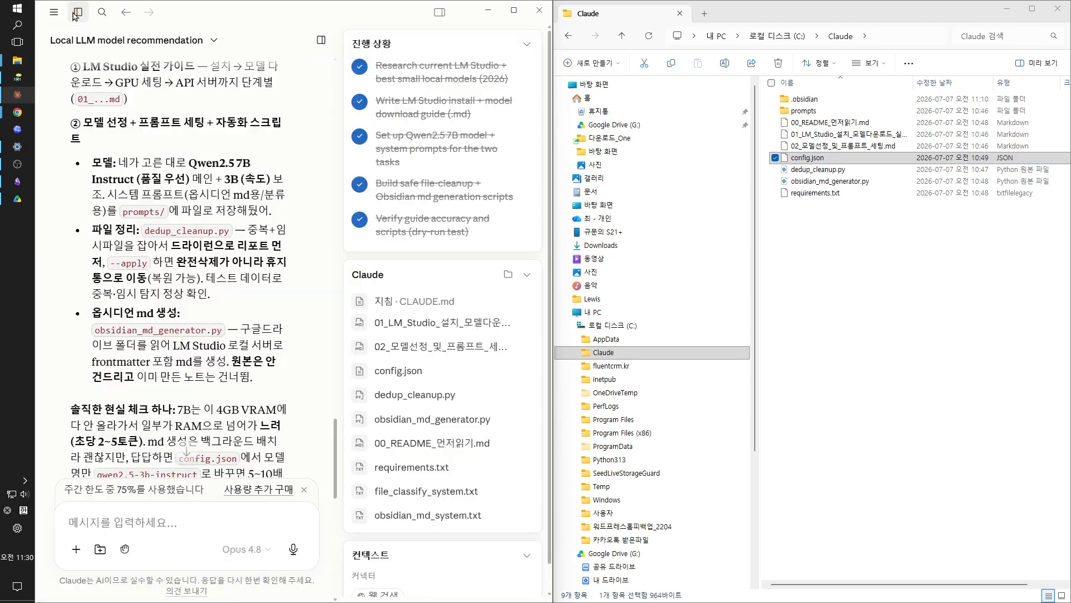
pyautogui.click(440, 12)
pyautogui.scroll(5, 431, 406)
pyautogui.scroll(4, 431, 406)
pyautogui.scroll(-8, 431, 406)
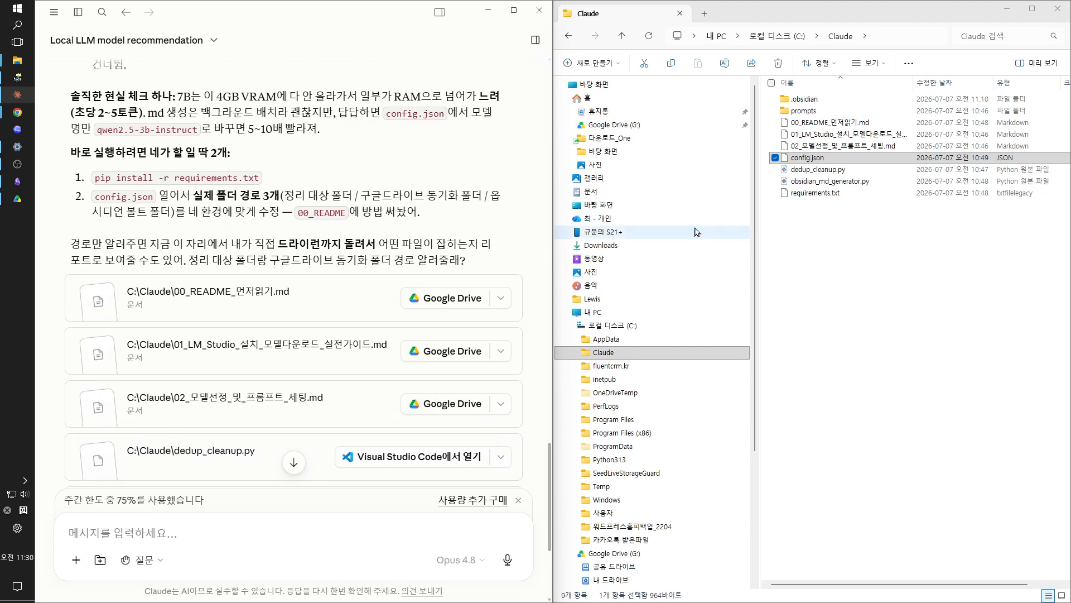
# Open config.json in Notepad, fit it beside Claude at half the screen, and review the 대상폴더들 path under cleanup.
pyautogui.rightClick(800, 161)
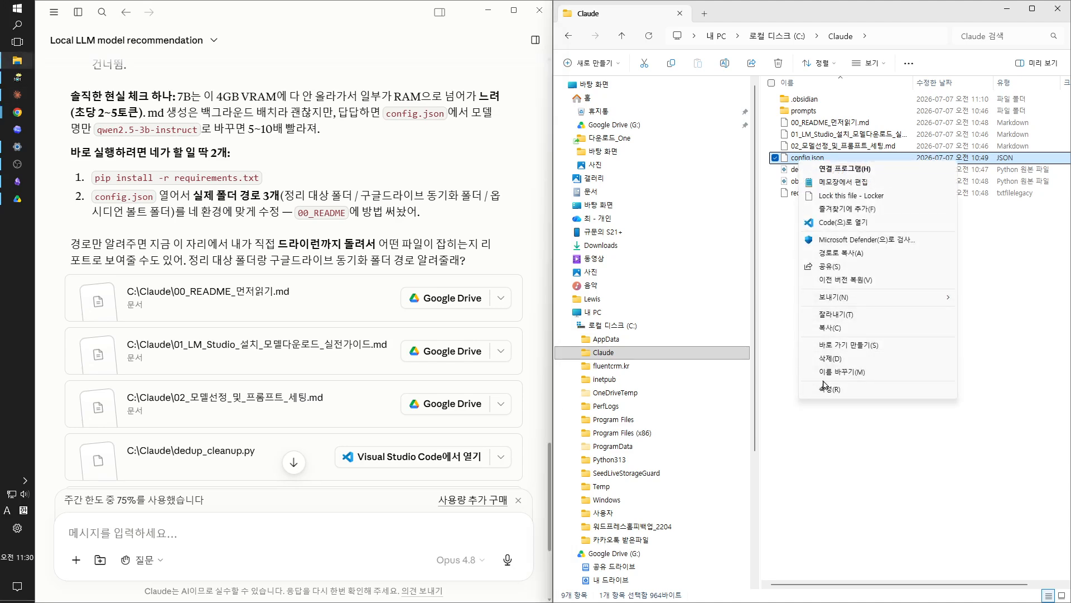
pyautogui.click(838, 183)
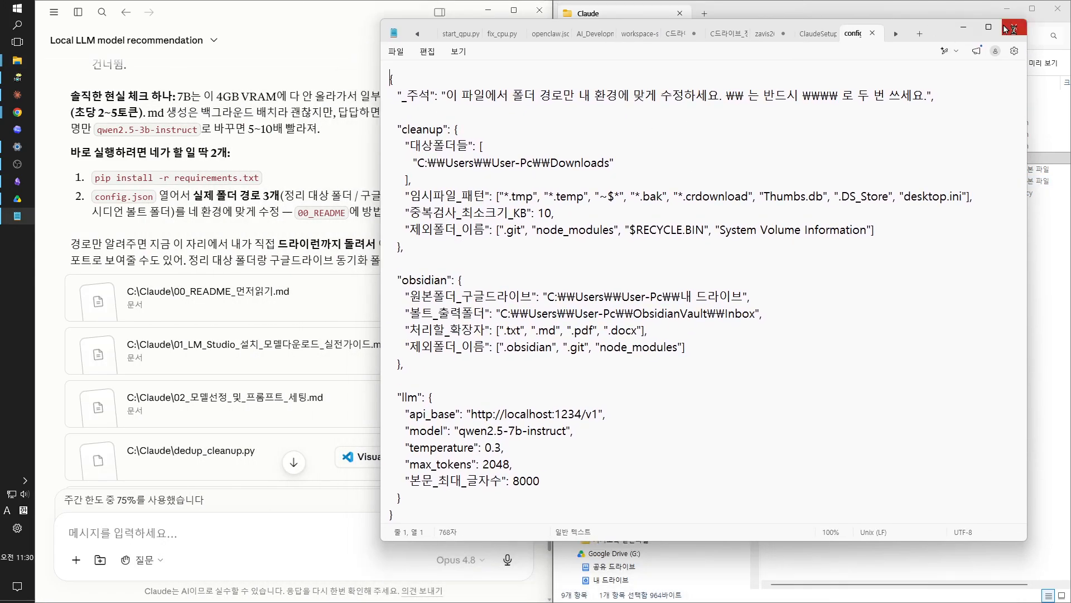
pyautogui.moveTo(989, 26)
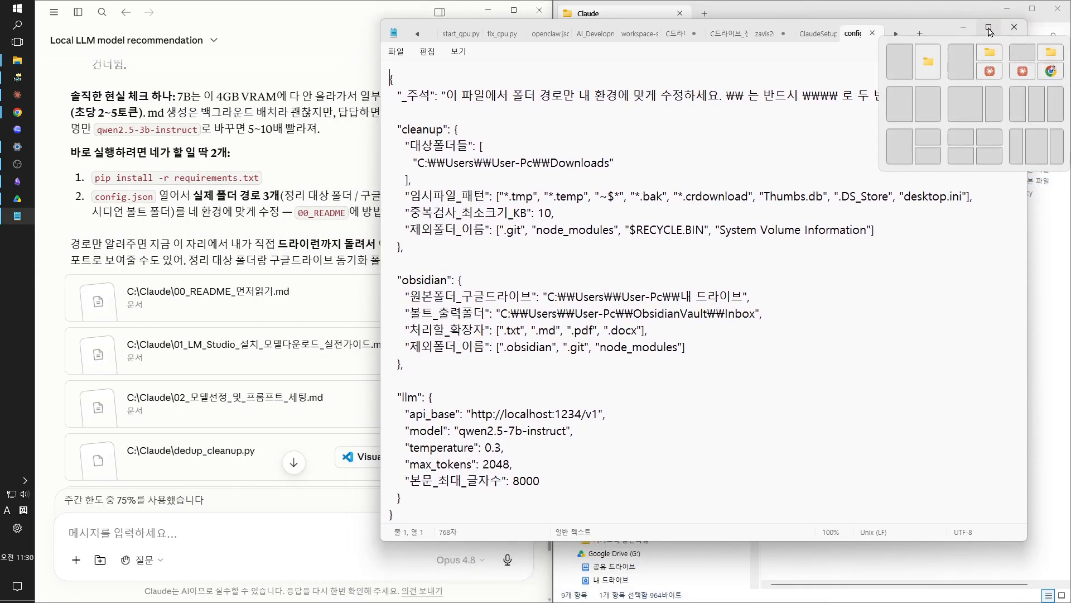
pyautogui.click(928, 104)
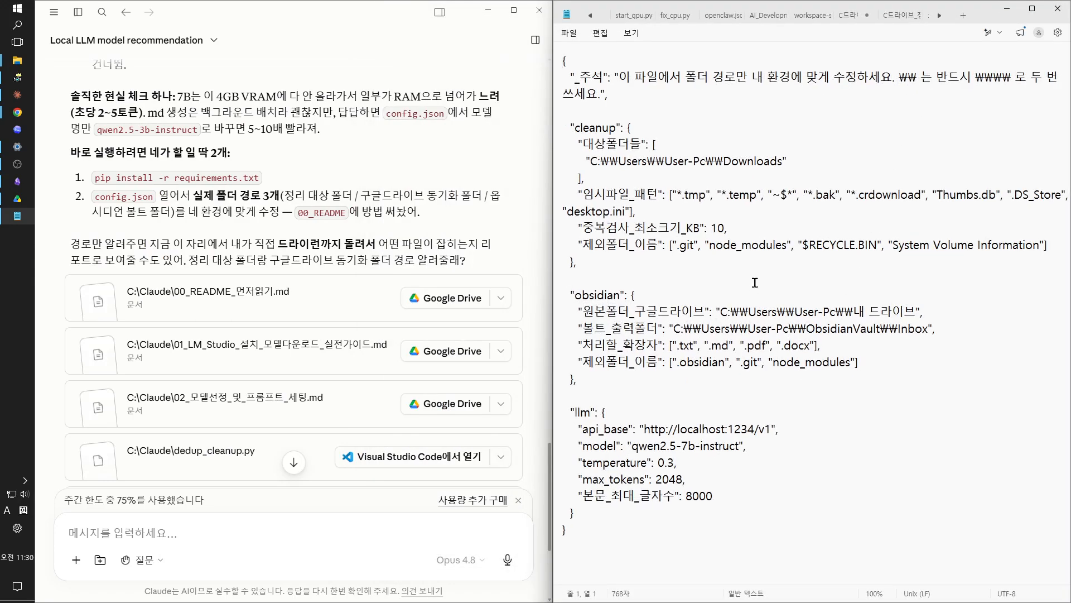
pyautogui.scroll(-1, 838, 330)
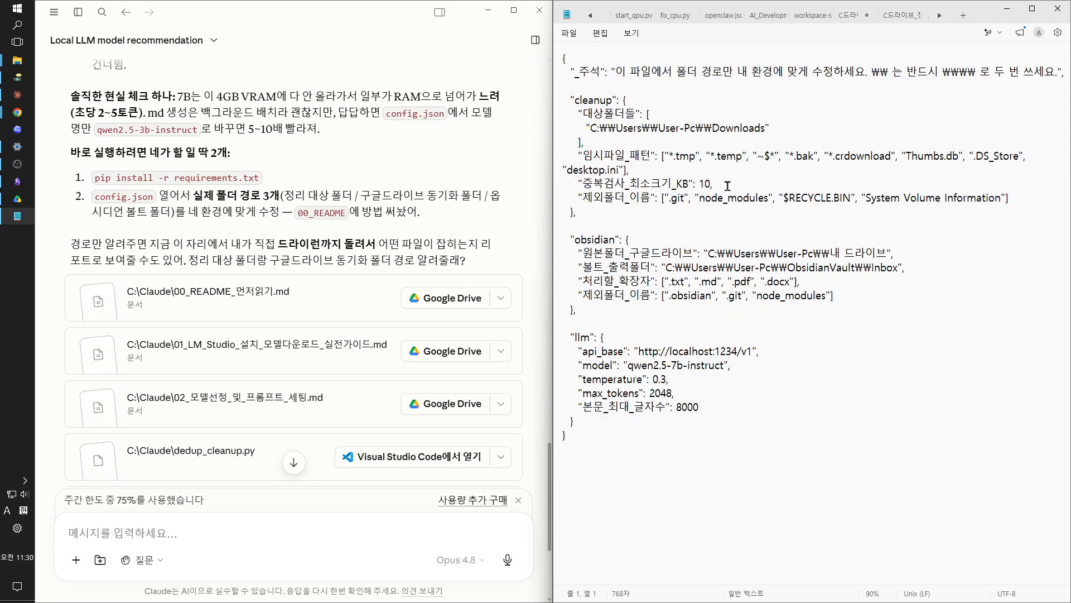
pyautogui.click(624, 129)
pyautogui.moveTo(694, 129); pyautogui.dragTo(614, 129)
pyautogui.click(676, 128)
# Open 내 드라이브 on Google Drive (G:) in File Explorer and copy the folder's address.
pyautogui.click(18, 62)
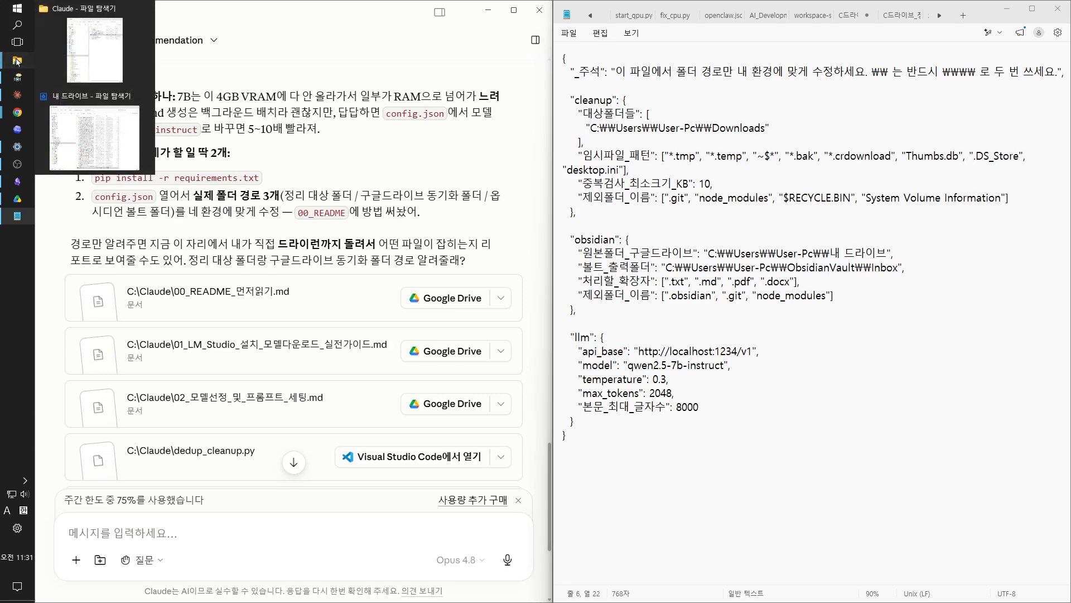
pyautogui.click(101, 64)
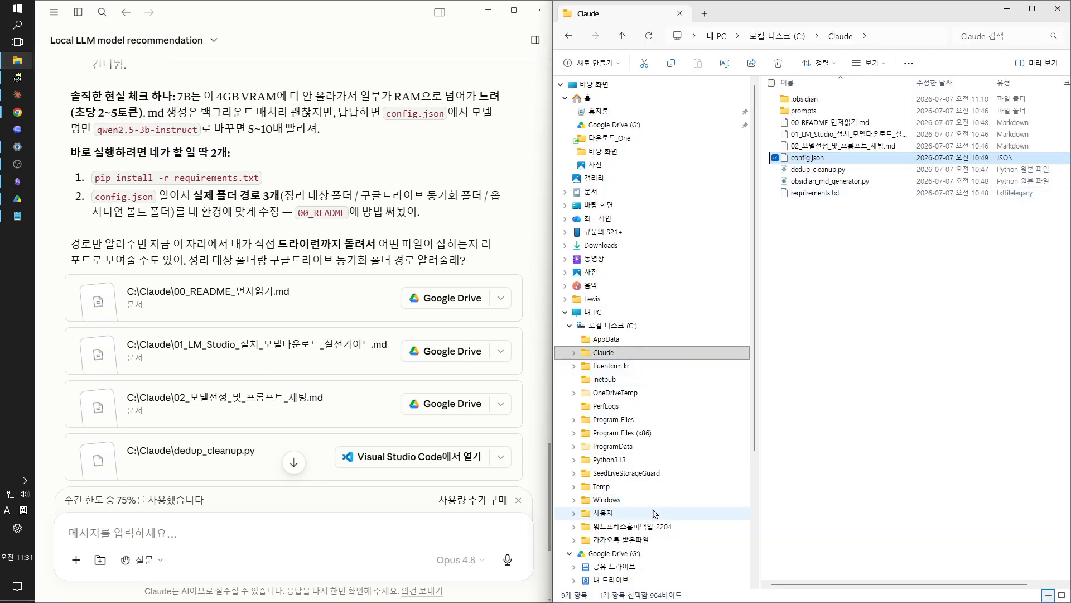
pyautogui.click(638, 555)
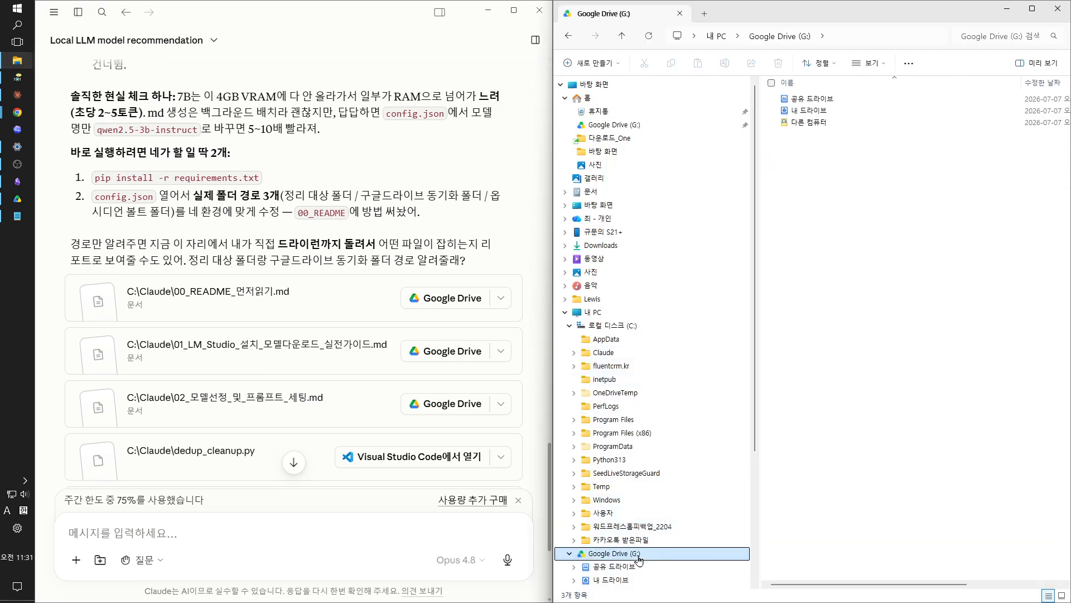
pyautogui.click(825, 113)
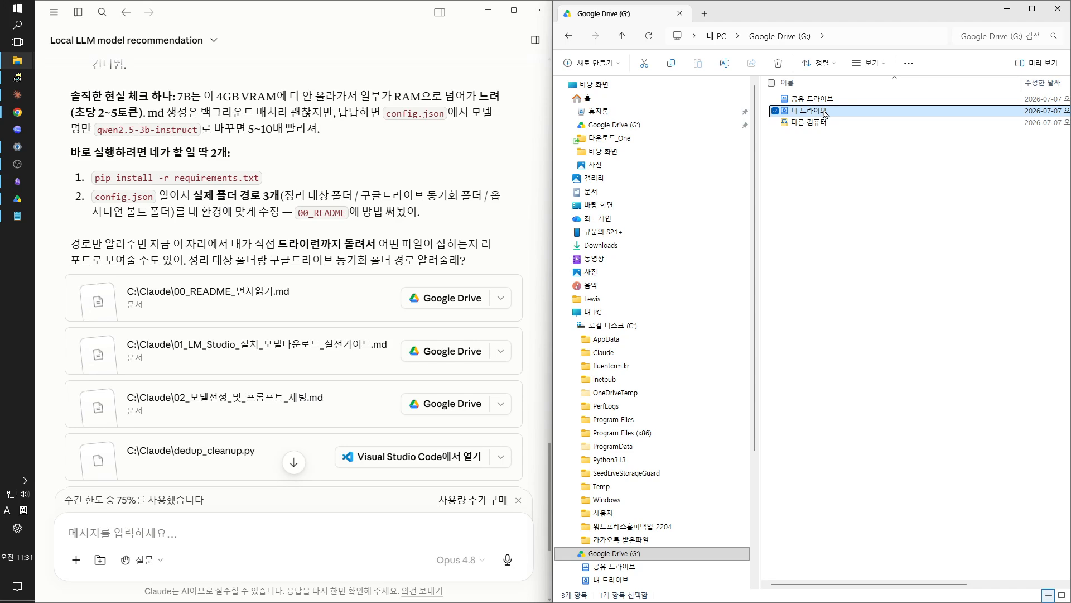
pyautogui.doubleClick(825, 112)
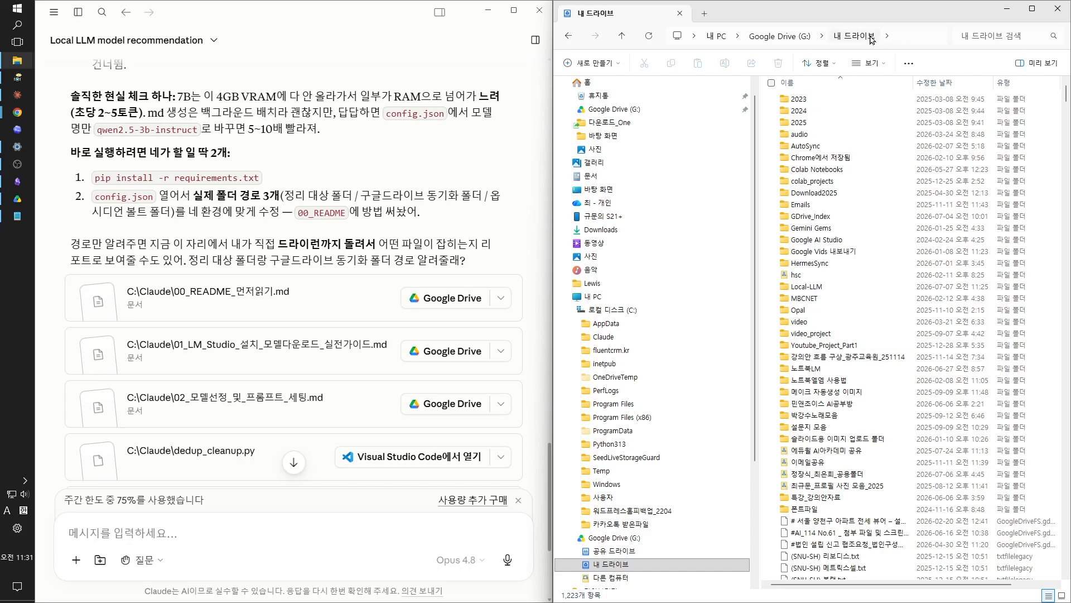
pyautogui.rightClick(891, 37)
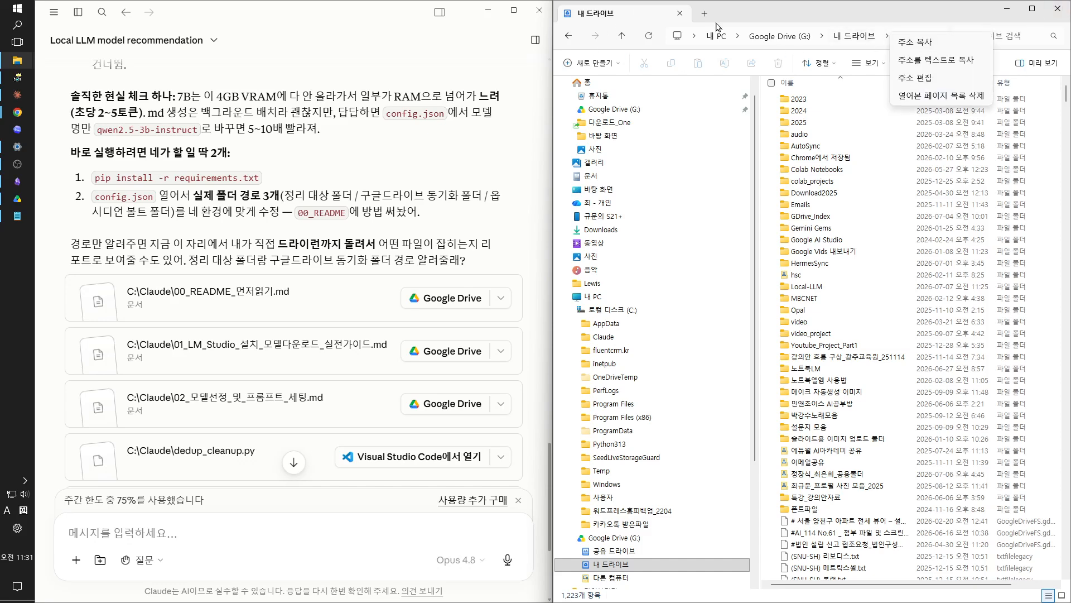
pyautogui.click(913, 43)
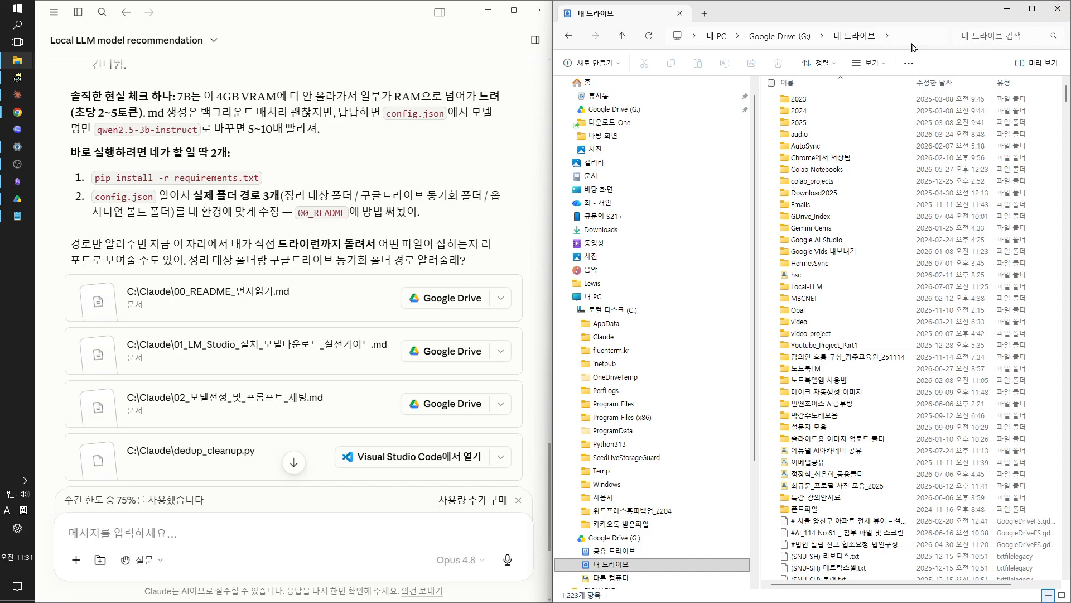
# Replace the 원본폴더_구글드라이브 path in config.json with the copied address G:\내 드라이브.
pyautogui.click(1008, 10)
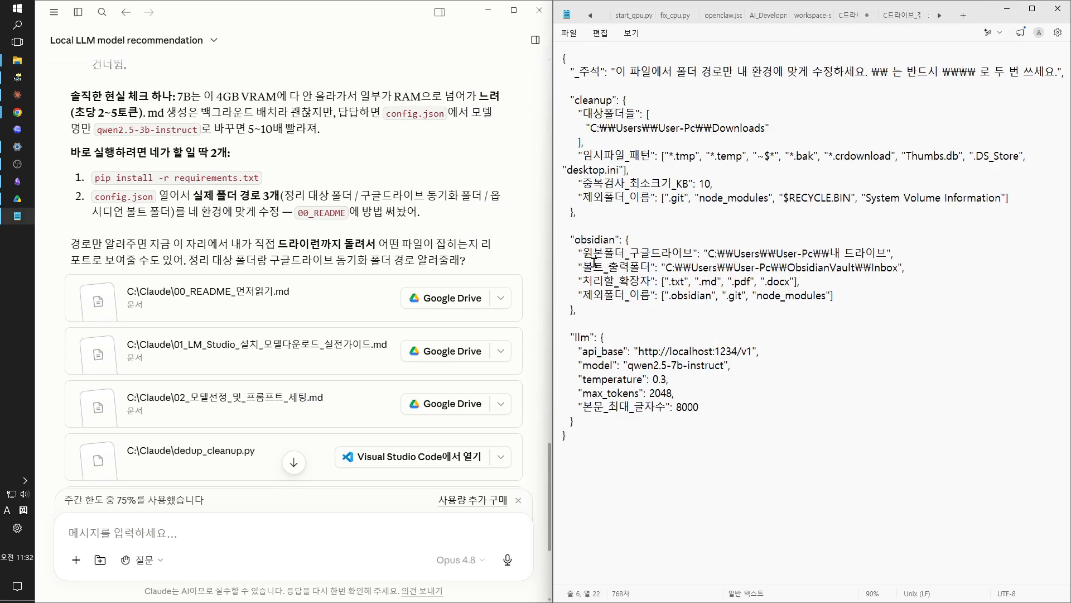
pyautogui.moveTo(709, 254); pyautogui.dragTo(883, 255)
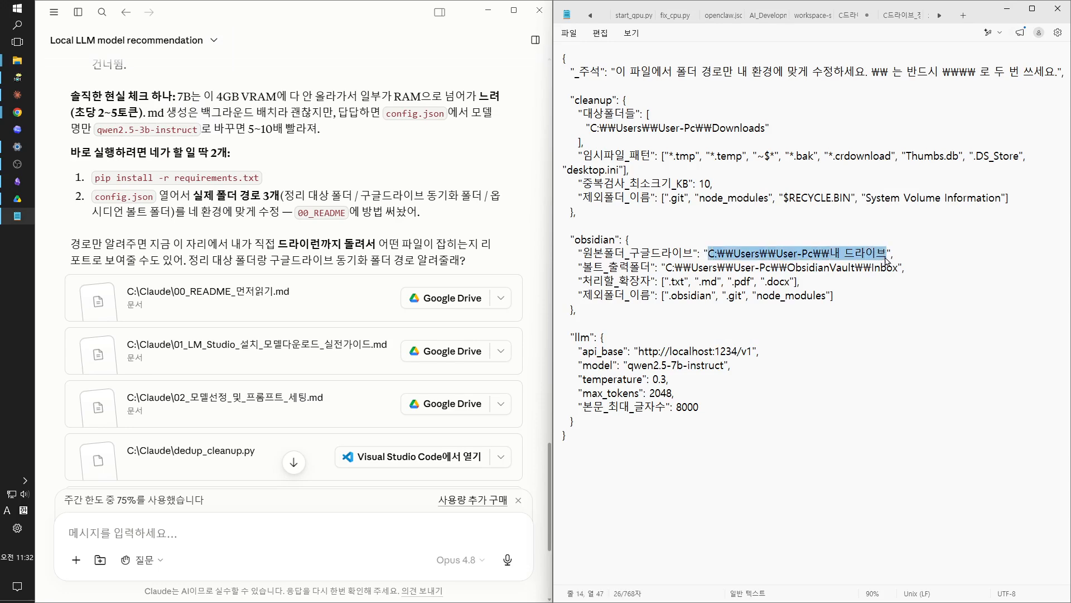
pyautogui.hotkey('ctrl', 'v')
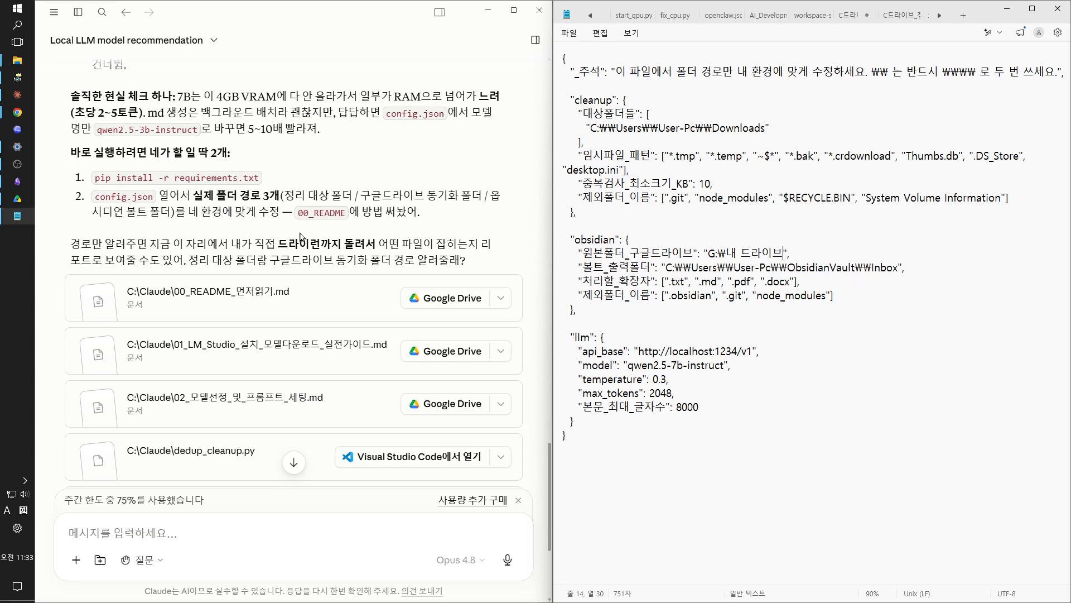
# Open the Claude folder on 로컬 디스크 (C:) in File Explorer and copy its address.
pyautogui.moveTo(22, 70)
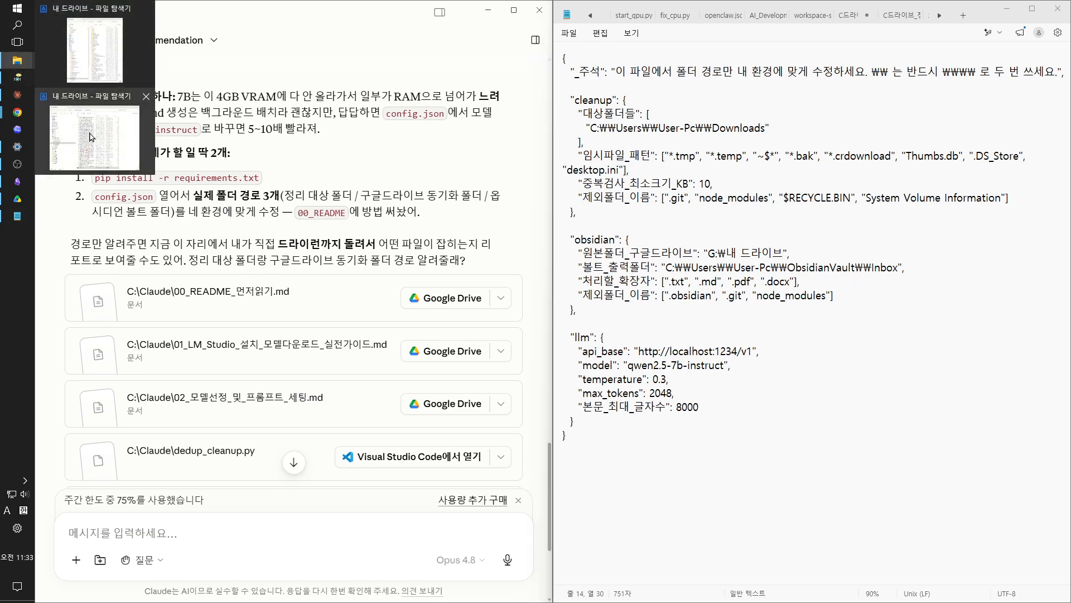
pyautogui.click(98, 59)
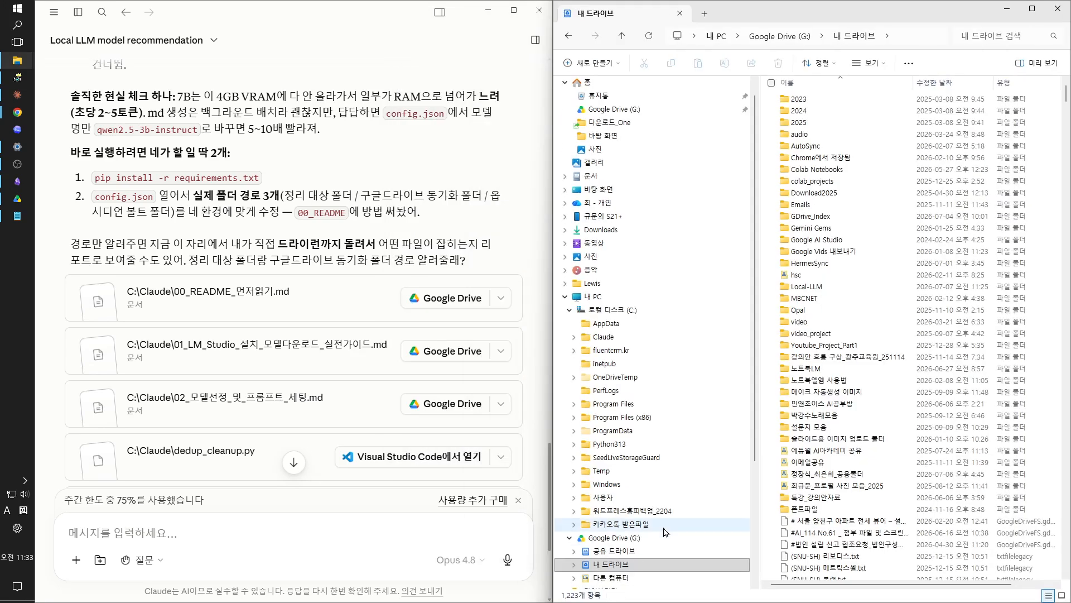
pyautogui.click(608, 339)
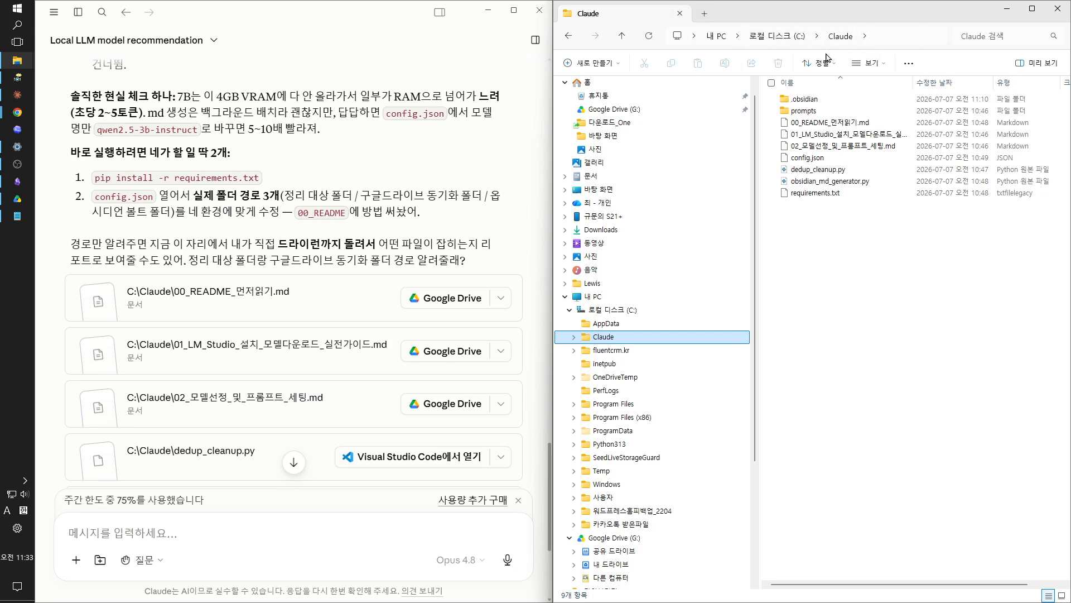
pyautogui.rightClick(886, 36)
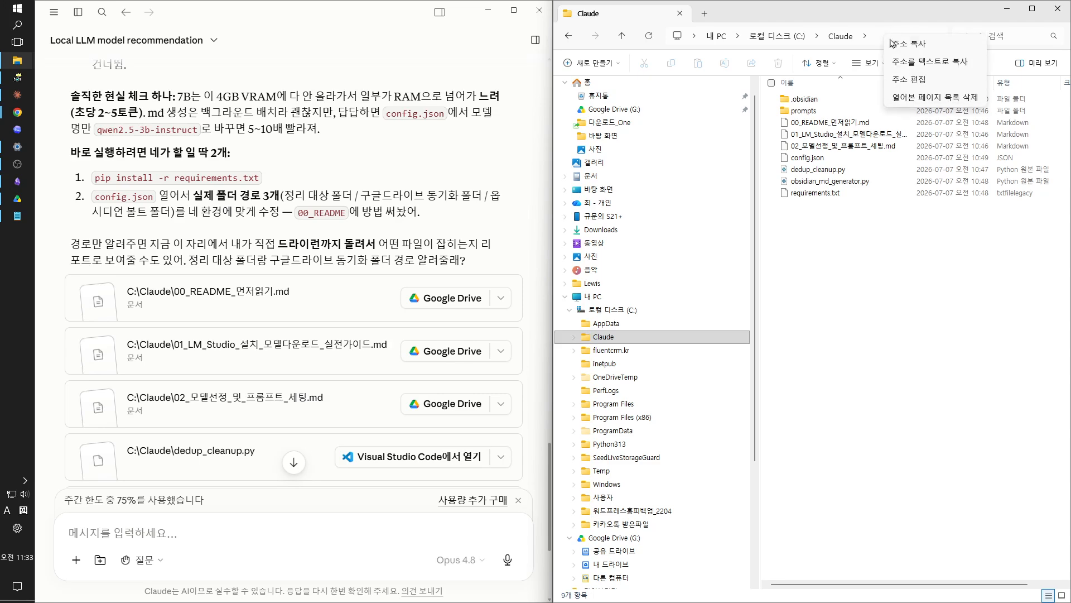
pyautogui.click(913, 49)
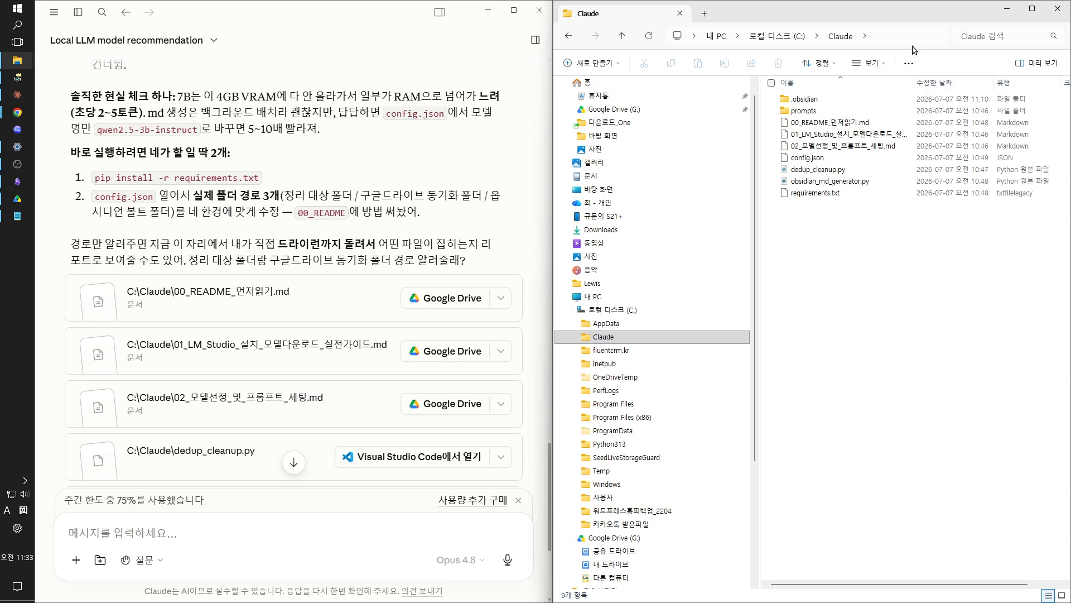
# Replace the 볼트_출력폴더 path in config.json with the copied address C:\Claude.
pyautogui.click(1007, 9)
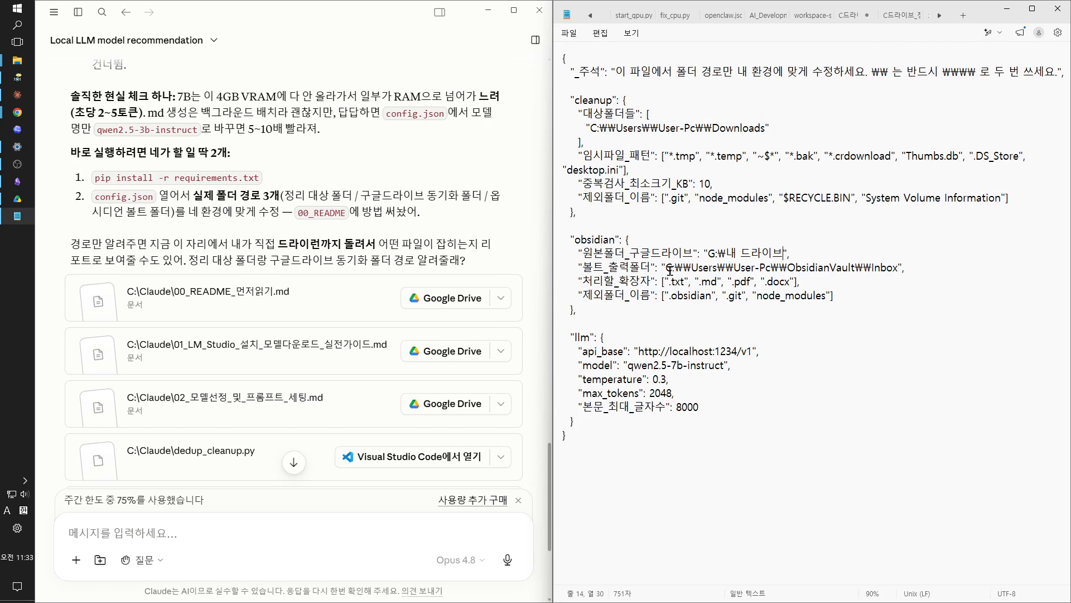
pyautogui.moveTo(667, 270); pyautogui.dragTo(898, 269)
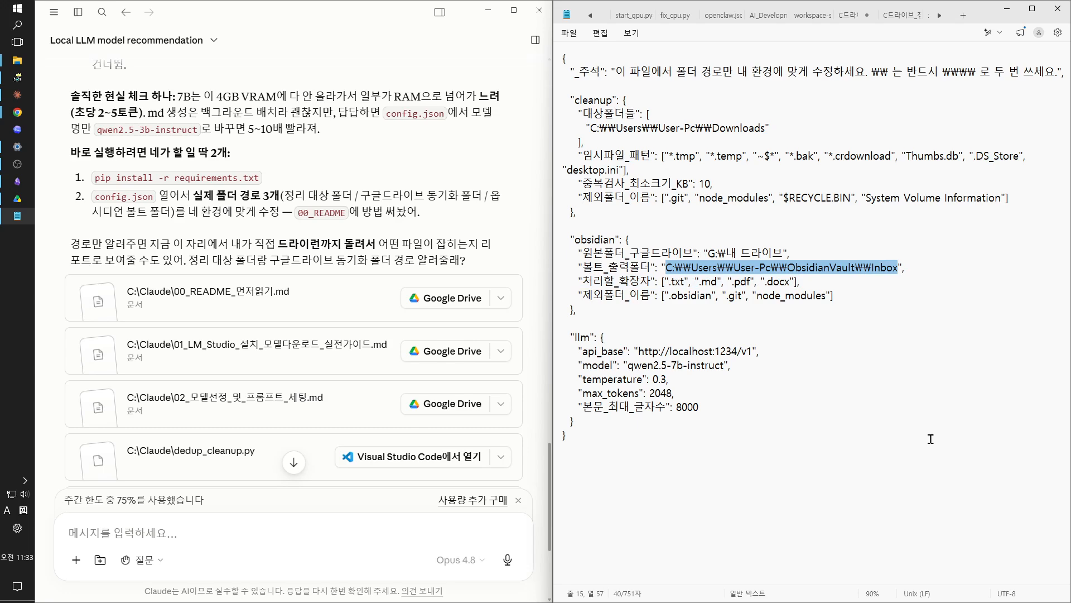
pyautogui.hotkey('ctrl', 'v')
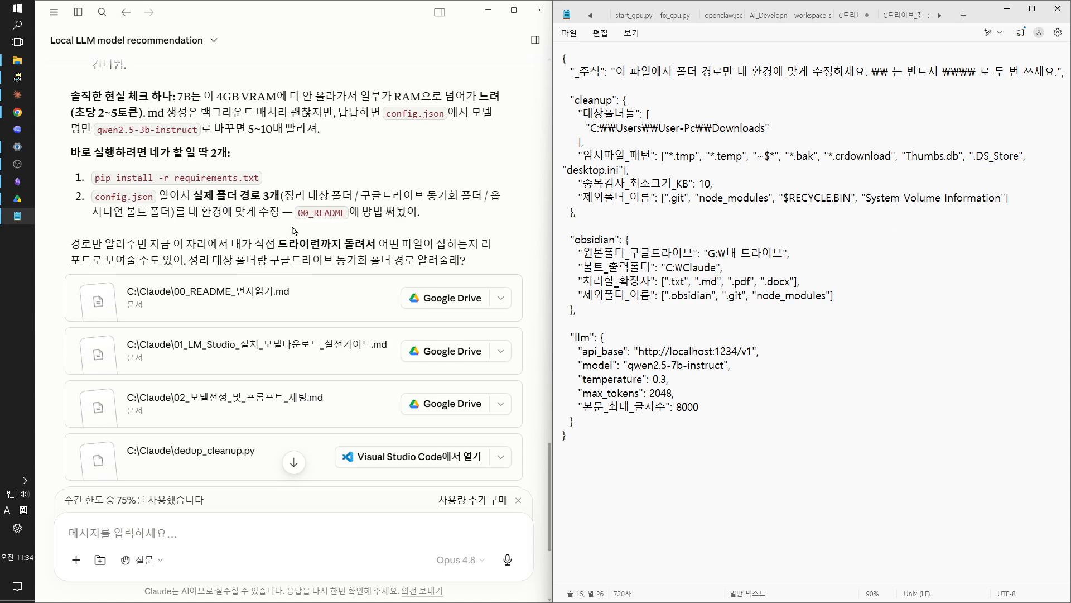
# Check the edited obsidian paths against Claude's three-folder-path instruction and save config.json.
pyautogui.moveTo(193, 195); pyautogui.dragTo(473, 212)
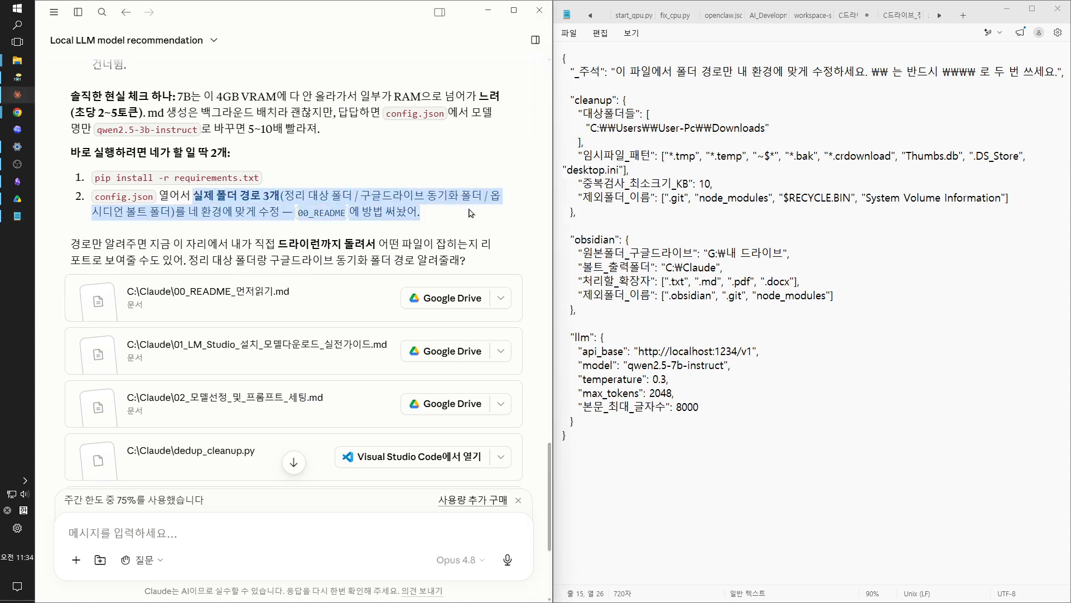
pyautogui.click(400, 190)
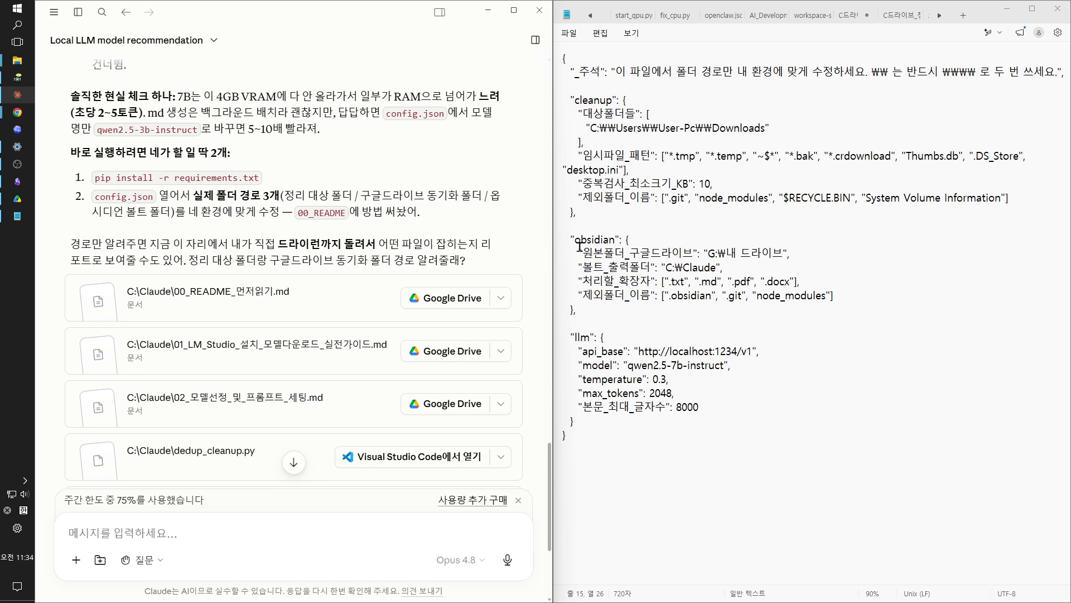
pyautogui.moveTo(882, 267); pyautogui.dragTo(533, 241)
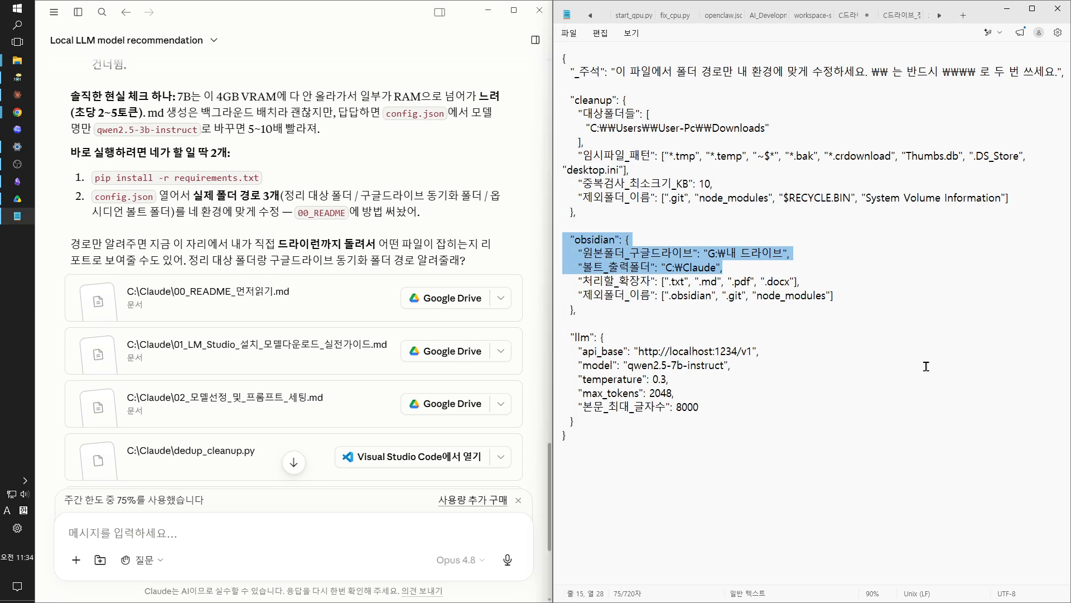
pyautogui.click(571, 35)
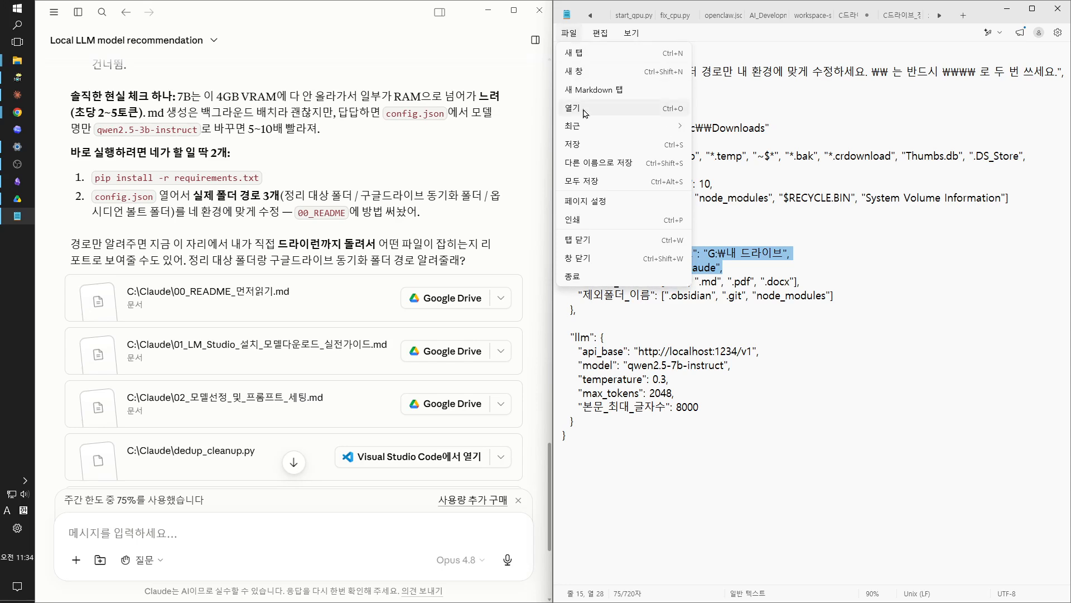
pyautogui.click(575, 145)
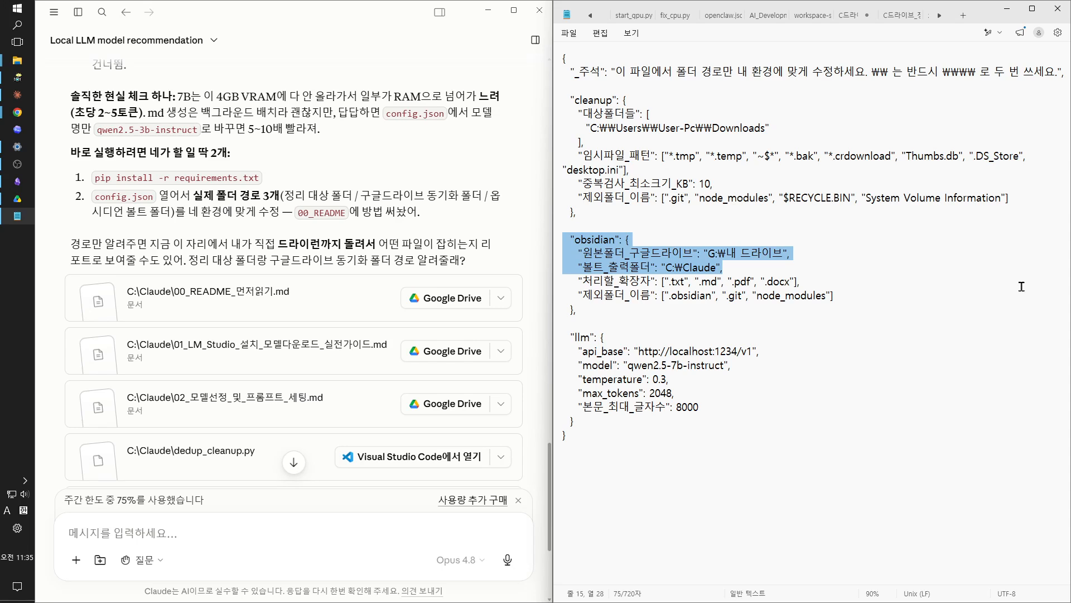
# Copy the obsidian heading and its two edited folder path lines from config.json into Claude's message field.
pyautogui.click(170, 243)
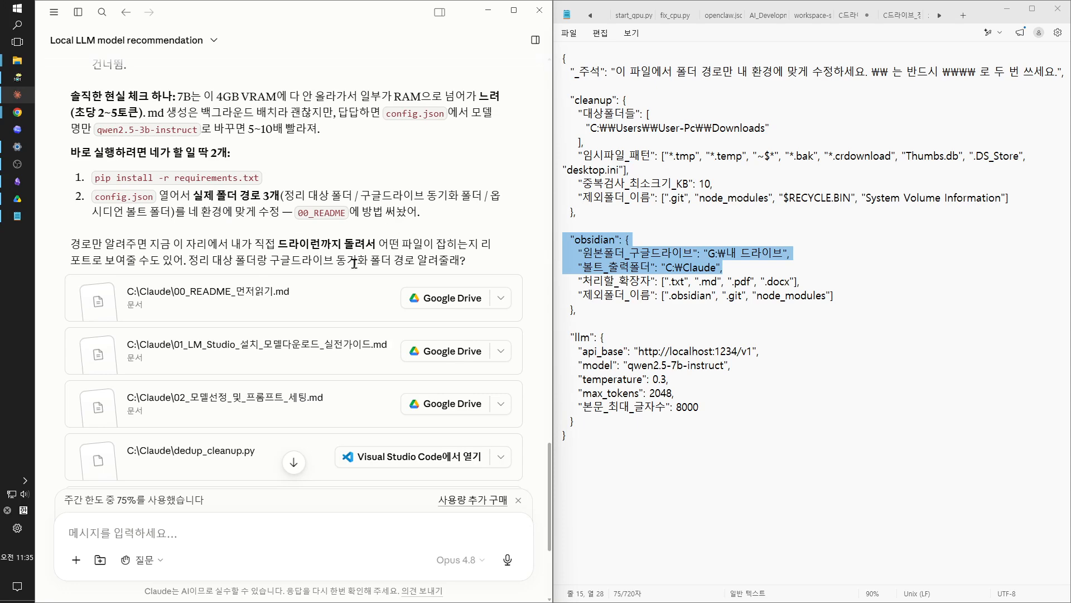
pyautogui.scroll(-4, 352, 261)
pyautogui.scroll(5, 246, 214)
pyautogui.scroll(-5, 246, 214)
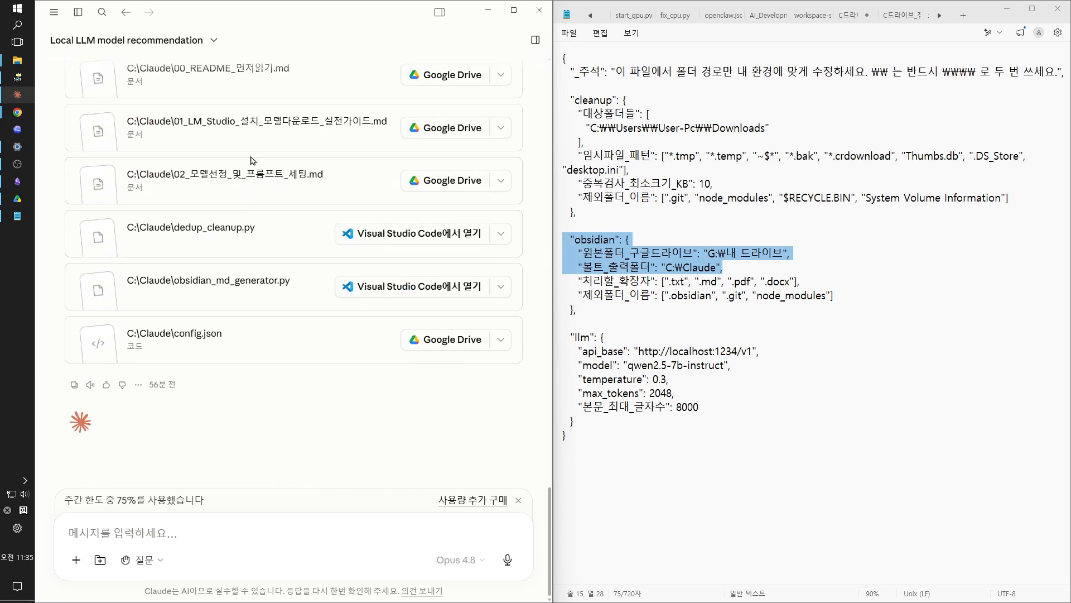
pyautogui.click(308, 529)
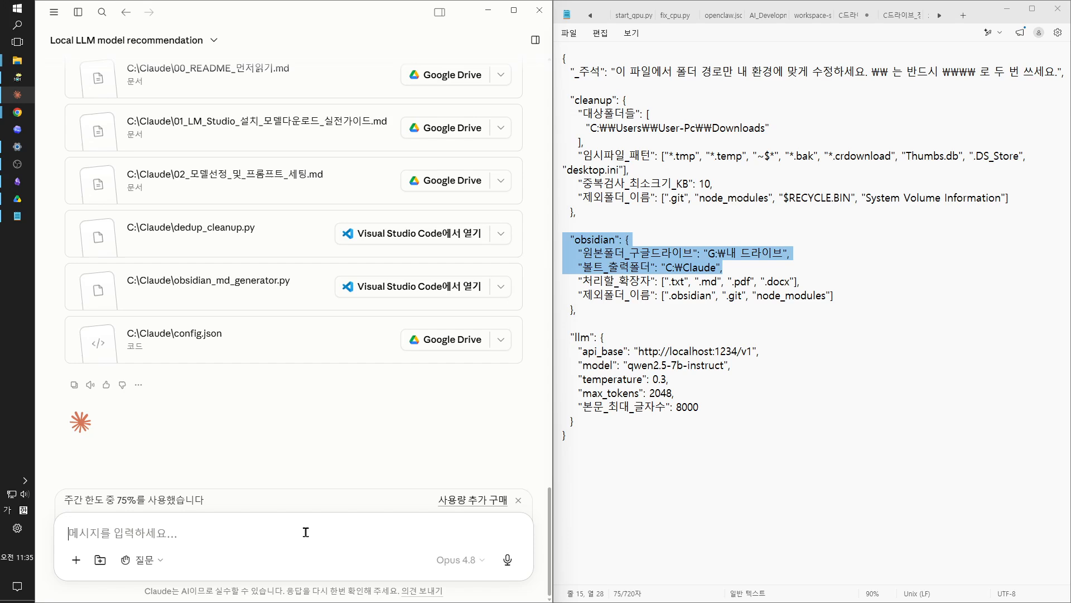
pyautogui.rightClick(672, 255)
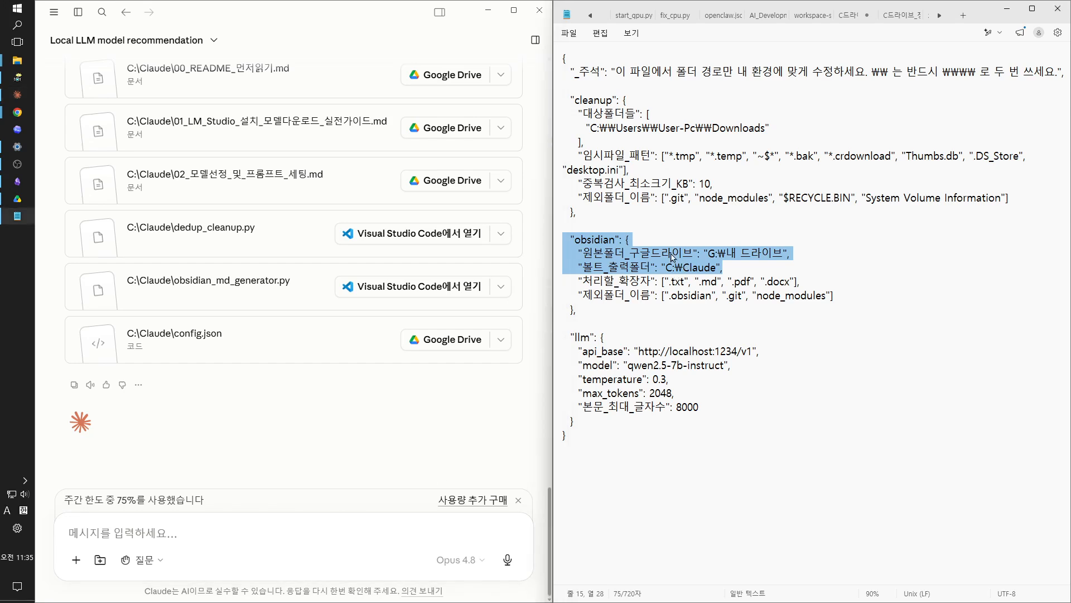
pyautogui.click(734, 266)
pyautogui.click(297, 535)
pyautogui.hotkey('ctrl', 'v')
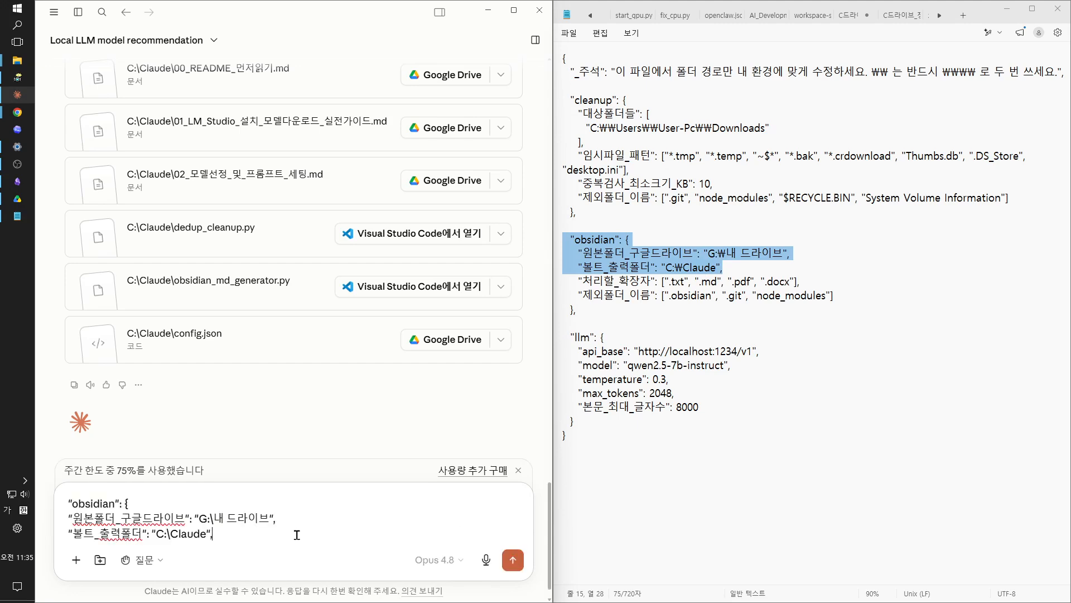
# Add a dashed separator below the pasted paths and dictate a Korean request to verify the virtual G: drive and vault folder settings and correct mistakes.
pyautogui.hotkey('shift', 'Return')
pyautogui.write('--------------')
pyautogui.hotkey('shift', 'Return')
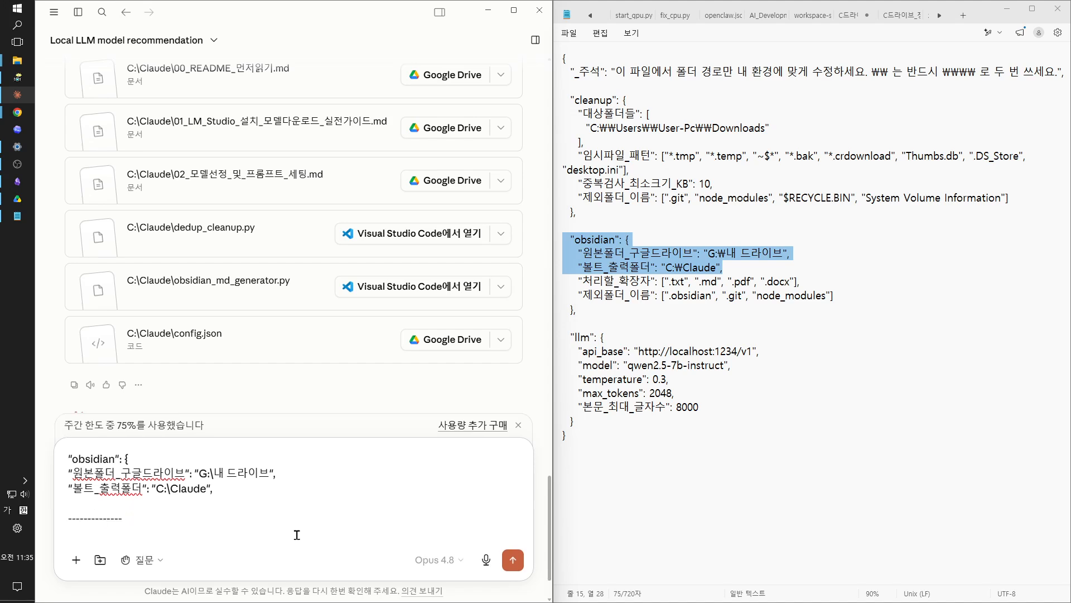
pyautogui.press('super+h')
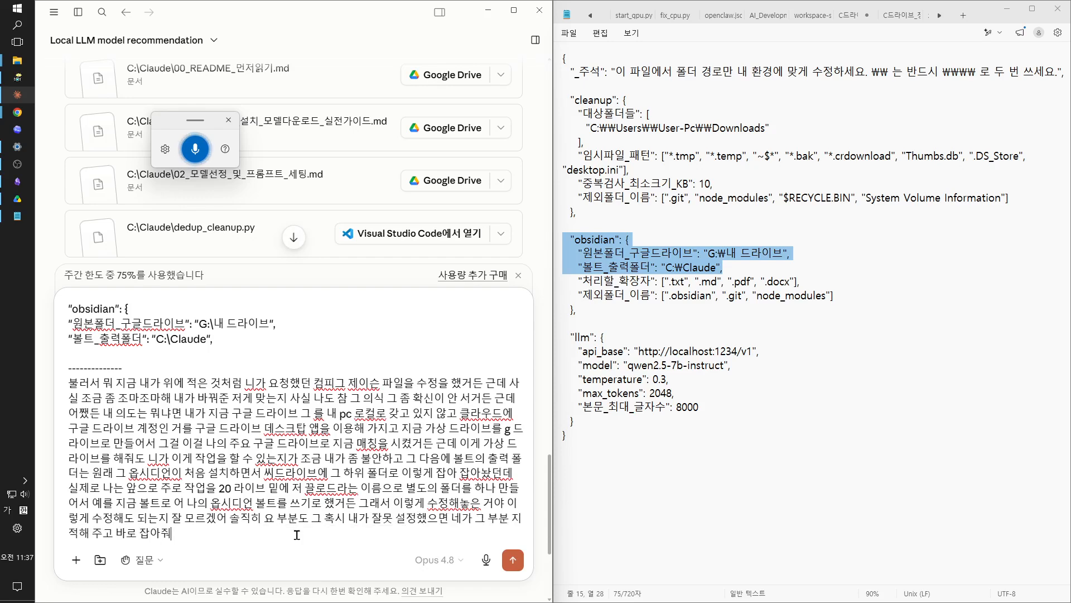
# Send the config.json verification request to Claude and move the dictation bar clear of the conversation.
pyautogui.click(512, 560)
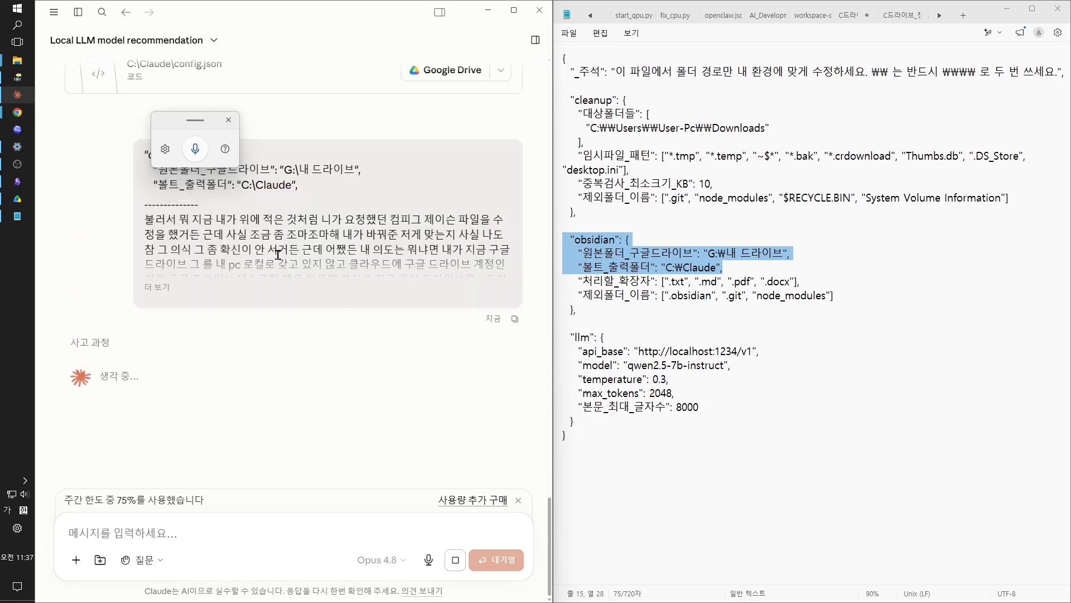
pyautogui.moveTo(176, 124); pyautogui.dragTo(62, 112)
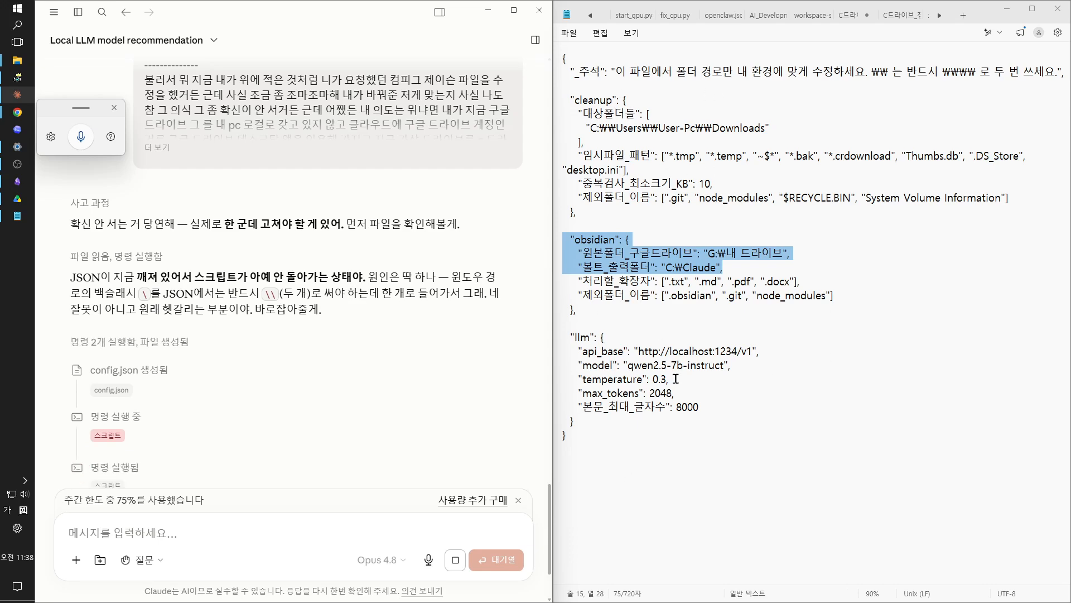
pyautogui.moveTo(661, 356); pyautogui.dragTo(651, 341)
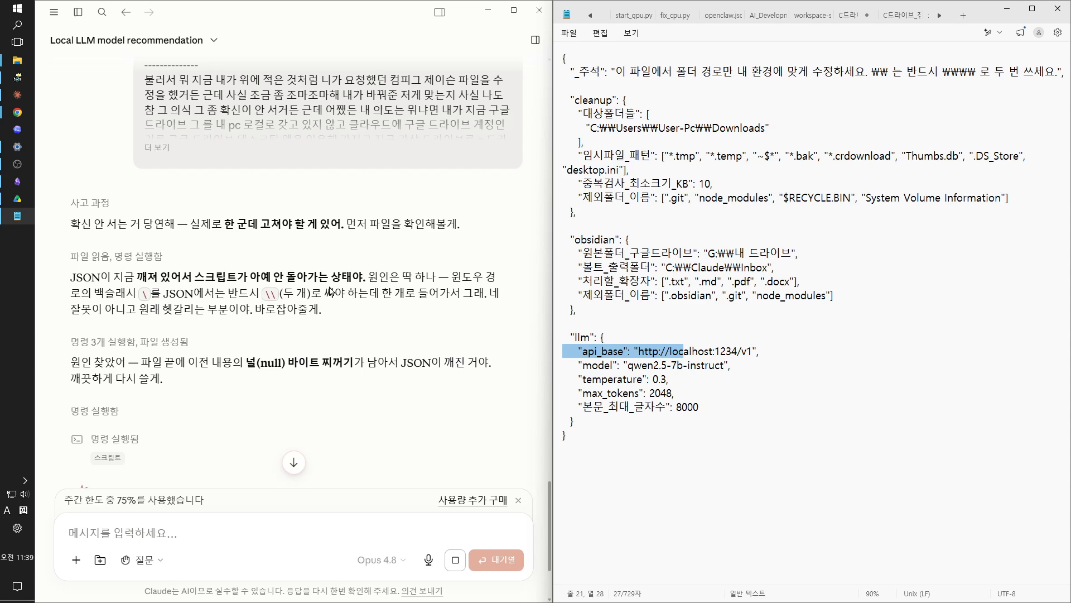
# Read Claude's first point about the backslash notation in the config.json paths.
pyautogui.scroll(-3, 331, 291)
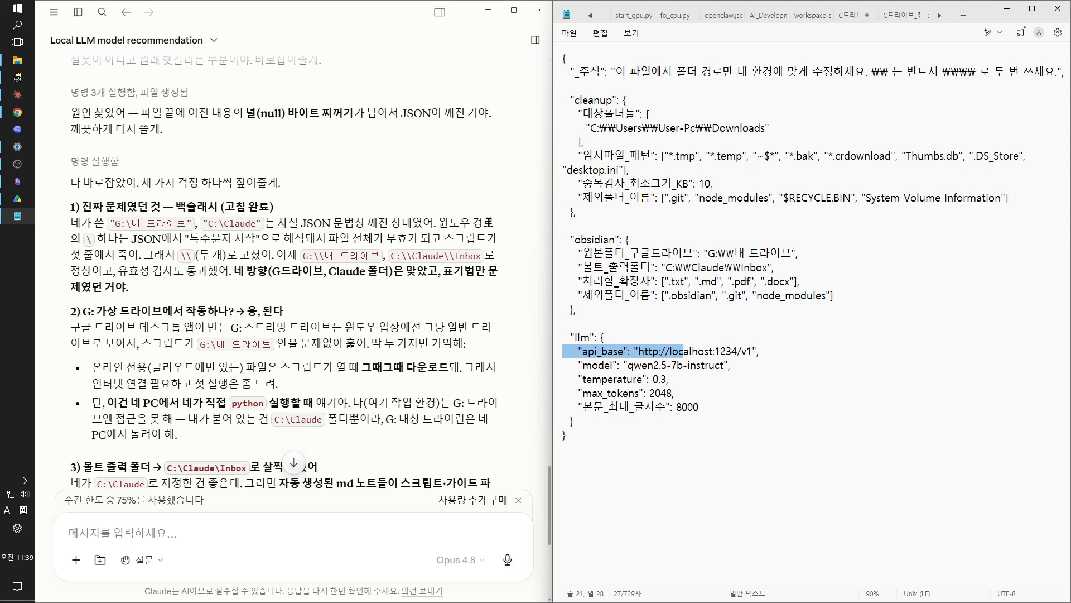
pyautogui.moveTo(307, 223); pyautogui.dragTo(355, 223)
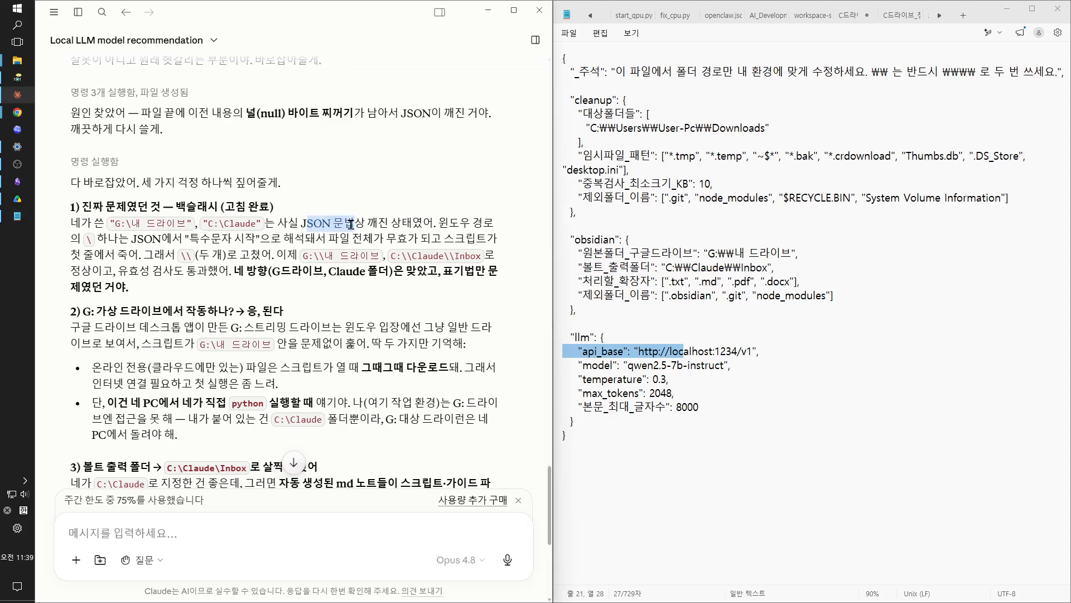
pyautogui.click(302, 221)
pyautogui.moveTo(313, 222); pyautogui.dragTo(409, 222)
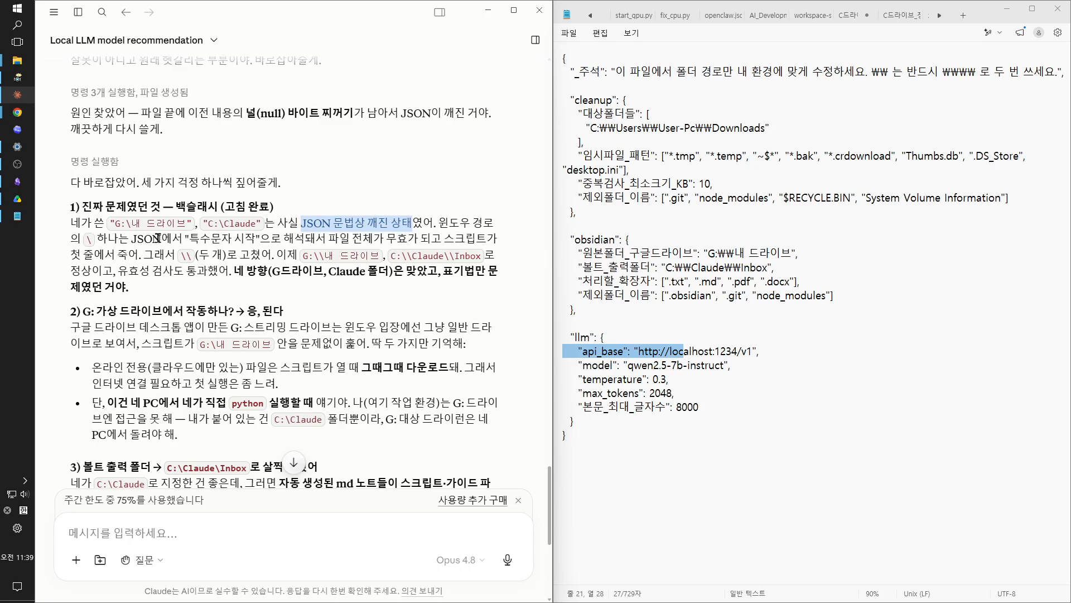
pyautogui.moveTo(133, 238); pyautogui.dragTo(255, 238)
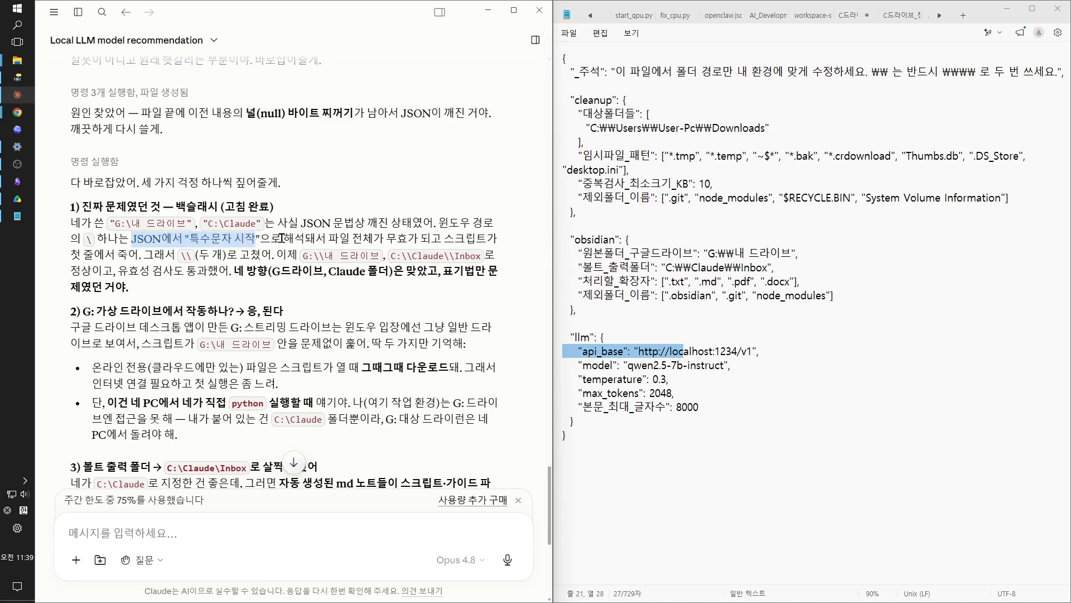
pyautogui.moveTo(336, 239); pyautogui.dragTo(503, 272)
pyautogui.click(283, 256)
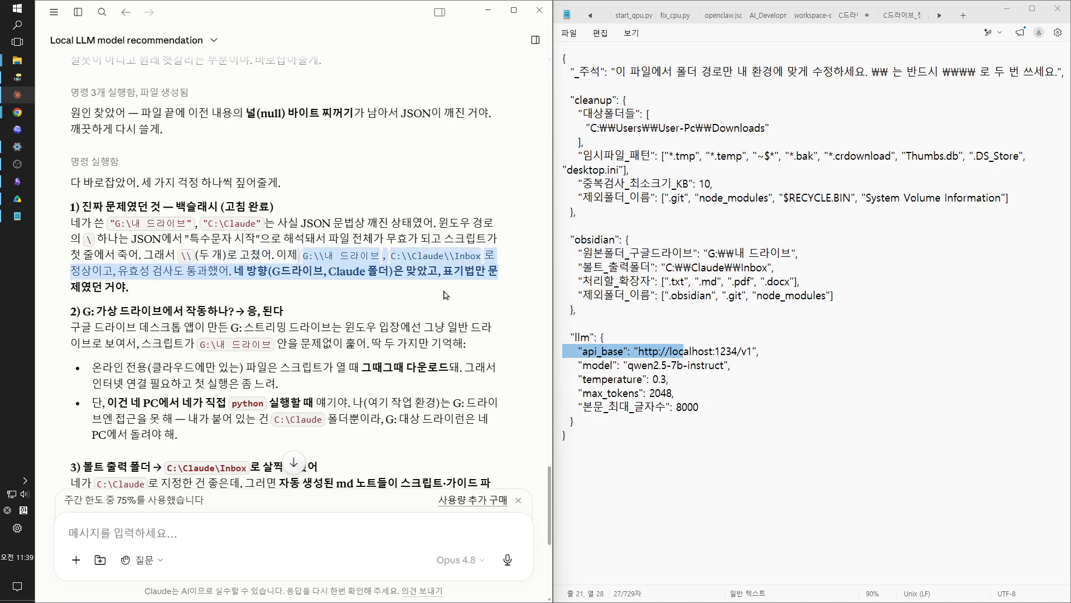
pyautogui.click(415, 277)
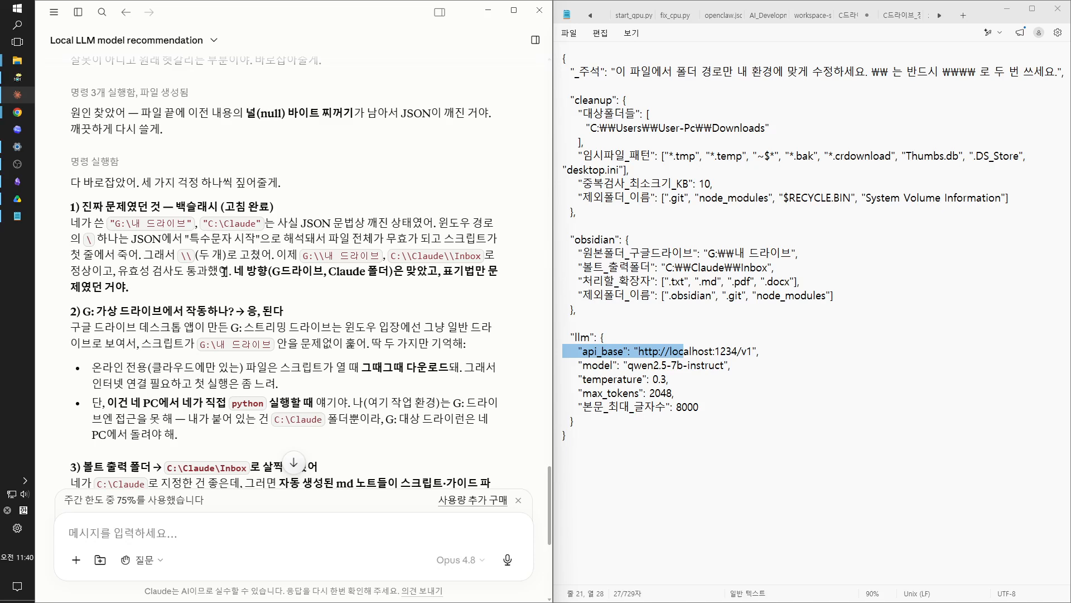
pyautogui.moveTo(229, 272); pyautogui.dragTo(419, 288)
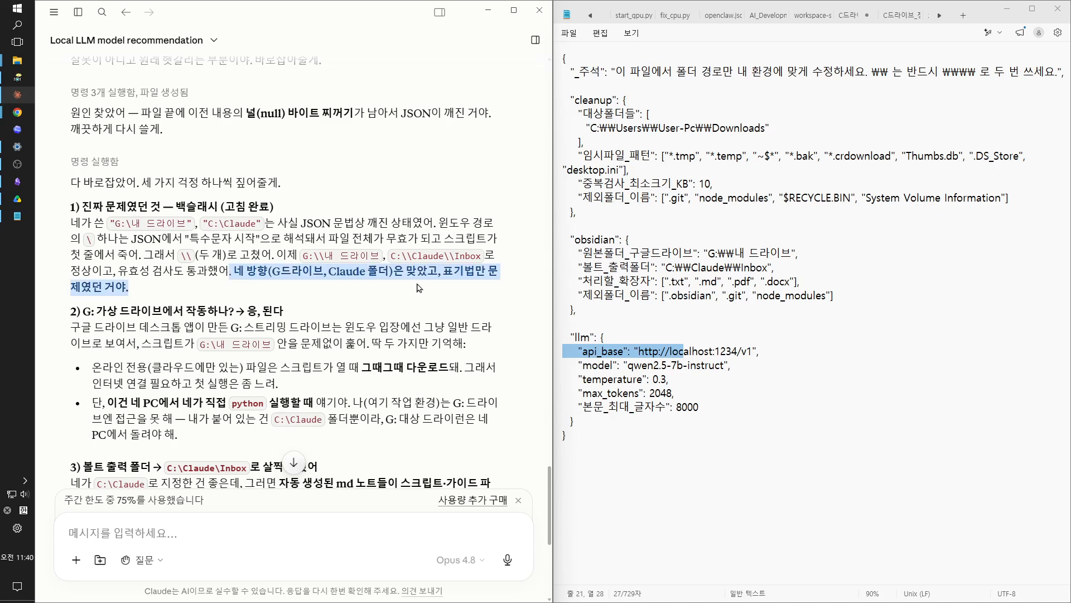
pyautogui.click(276, 271)
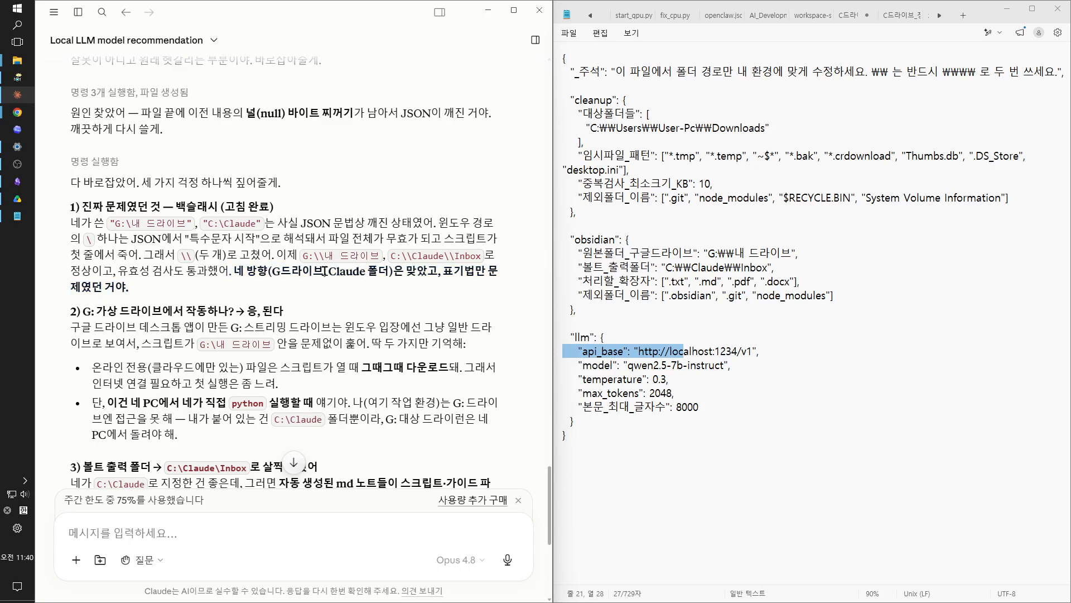
pyautogui.moveTo(335, 273); pyautogui.dragTo(392, 285)
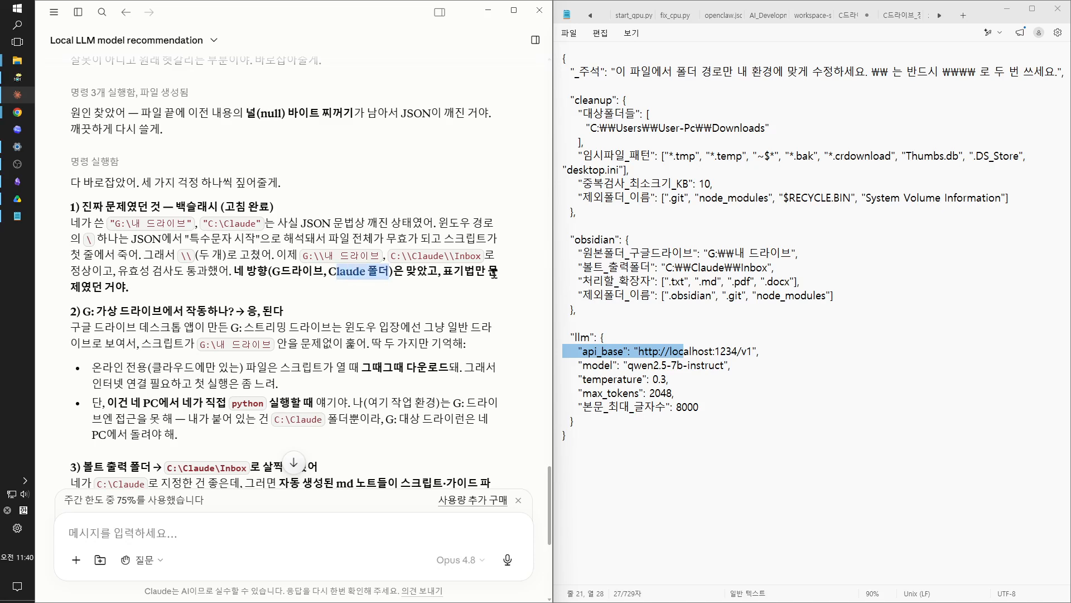
pyautogui.moveTo(404, 274); pyautogui.dragTo(508, 287)
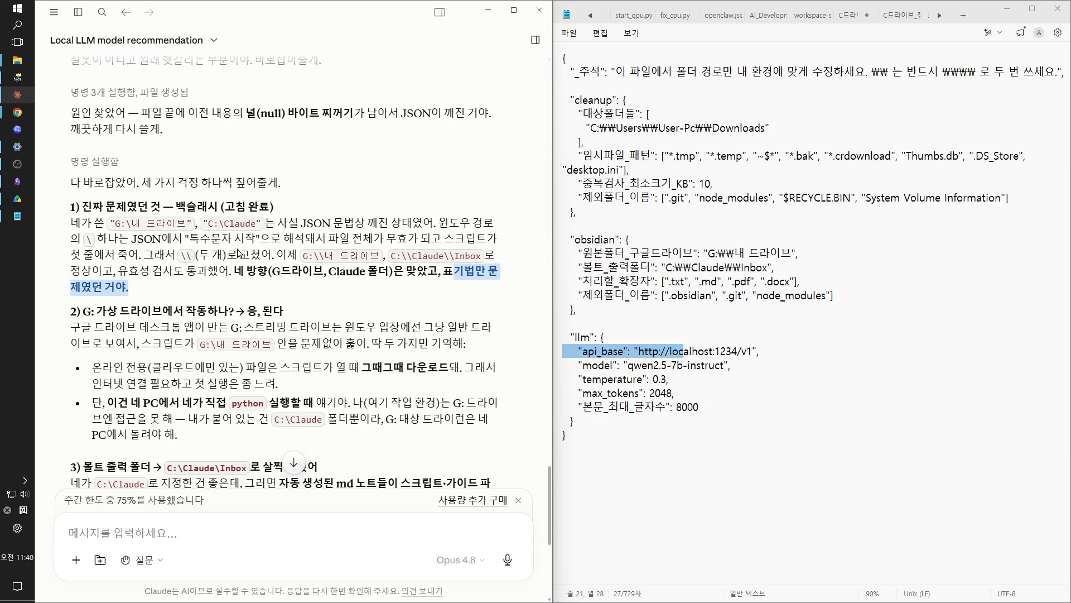
# Read Claude's second point on whether the script works with the virtual G: drive, including its two conditions.
pyautogui.scroll(-4, 245, 272)
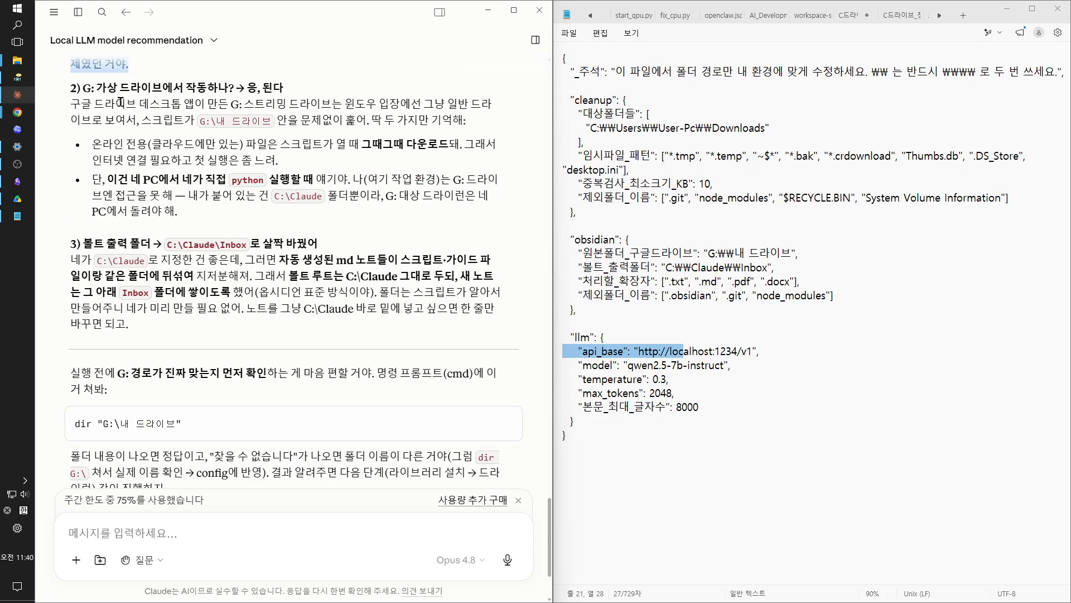
pyautogui.moveTo(82, 88); pyautogui.dragTo(324, 89)
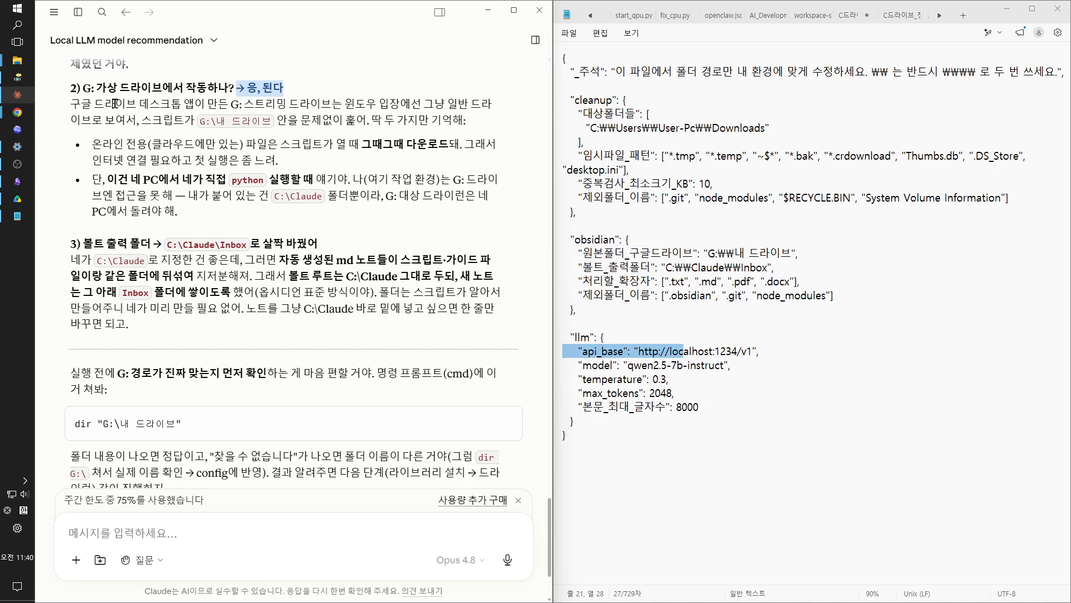
pyautogui.moveTo(82, 104); pyautogui.dragTo(496, 111)
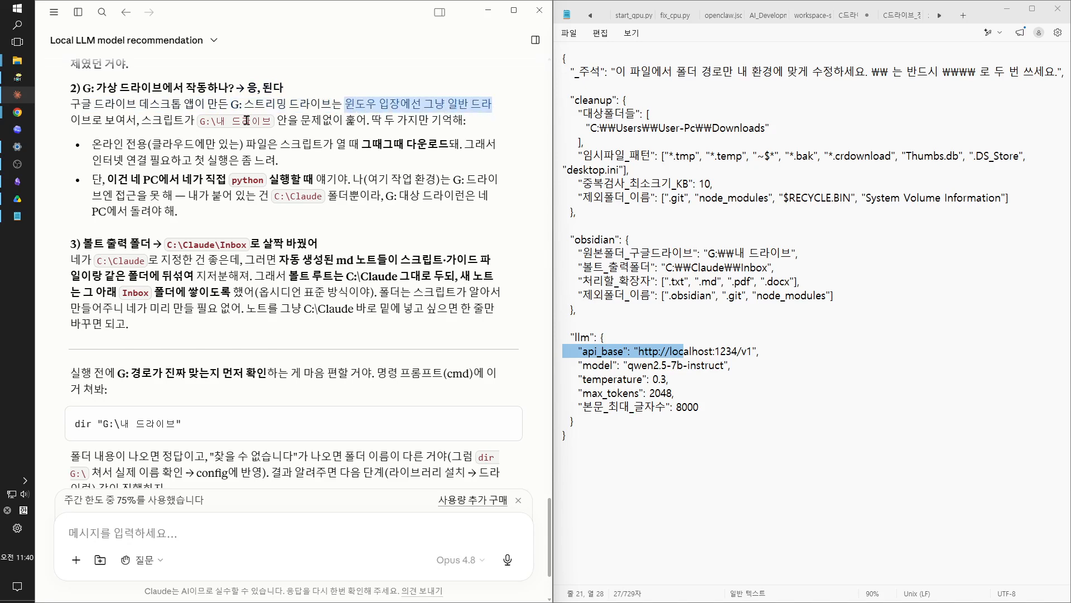
pyautogui.moveTo(147, 121); pyautogui.dragTo(487, 126)
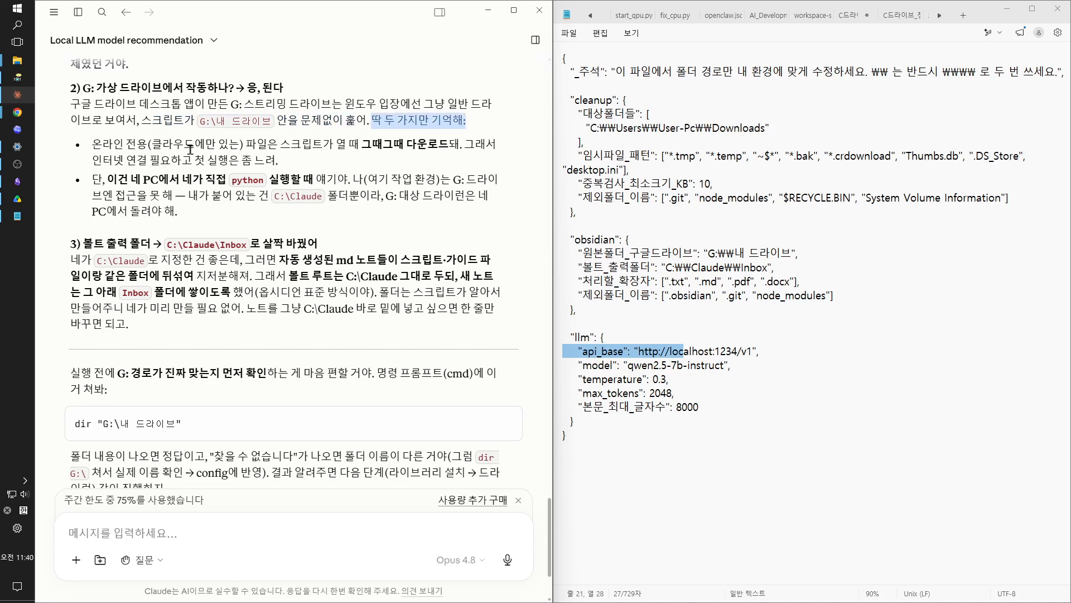
pyautogui.moveTo(94, 144); pyautogui.dragTo(519, 166)
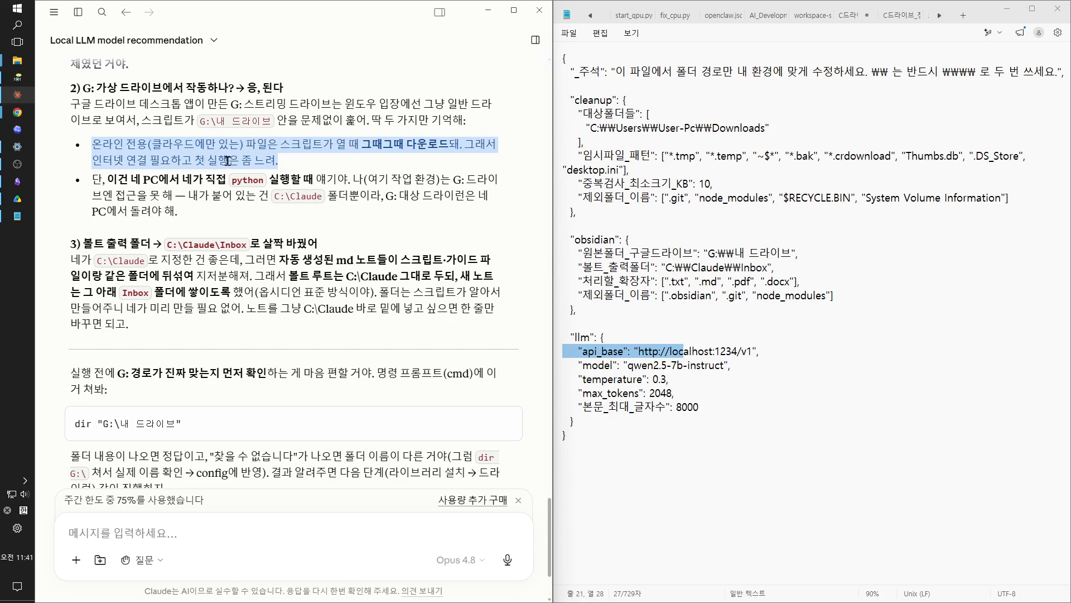
pyautogui.click(102, 180)
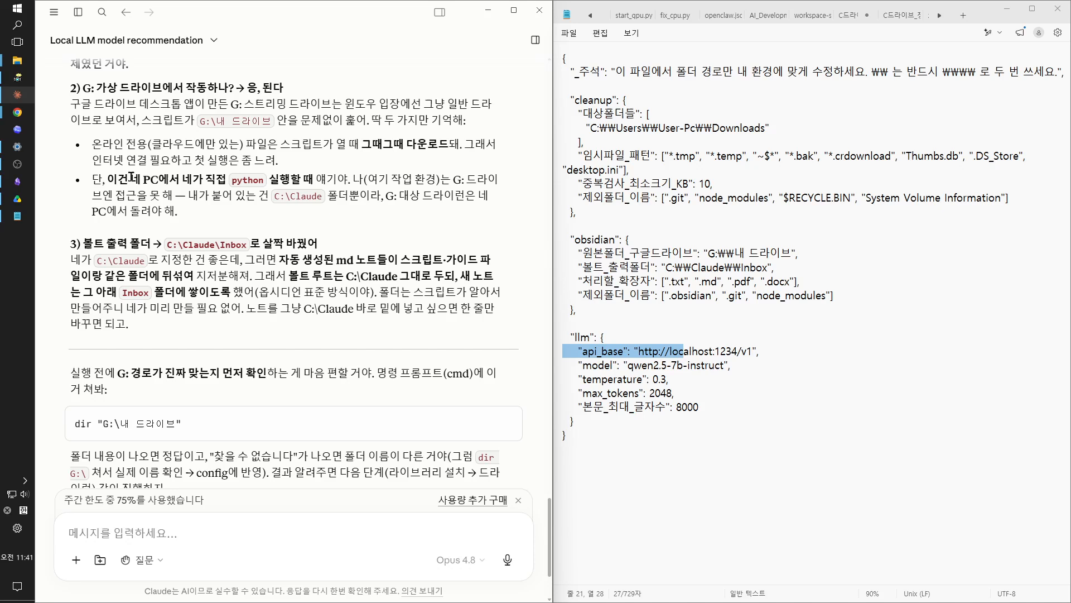
pyautogui.moveTo(108, 179); pyautogui.dragTo(365, 179)
pyautogui.moveTo(366, 180); pyautogui.dragTo(500, 196)
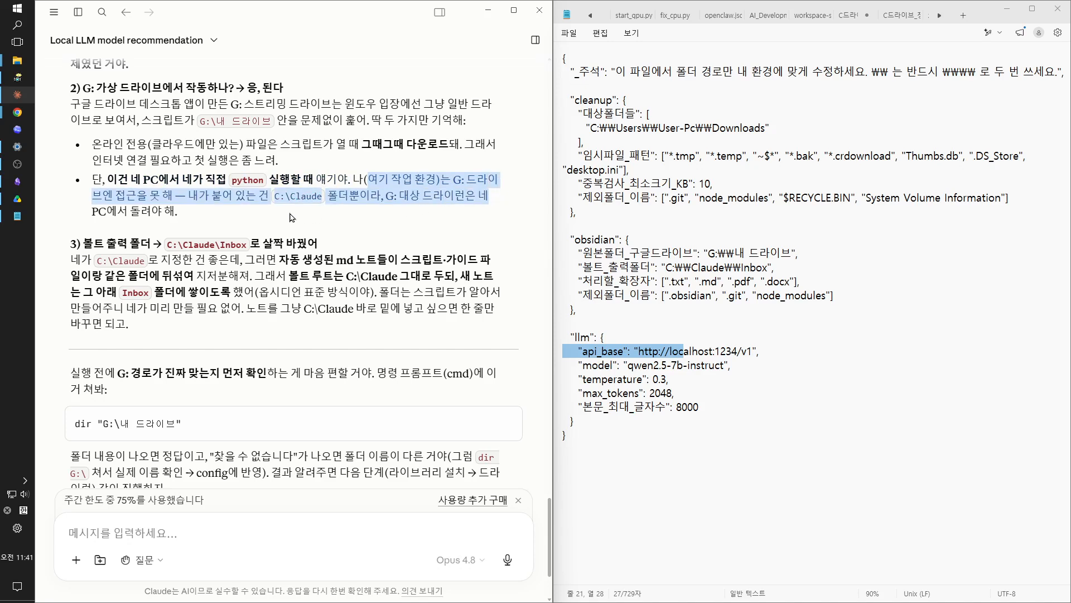
pyautogui.click(318, 201)
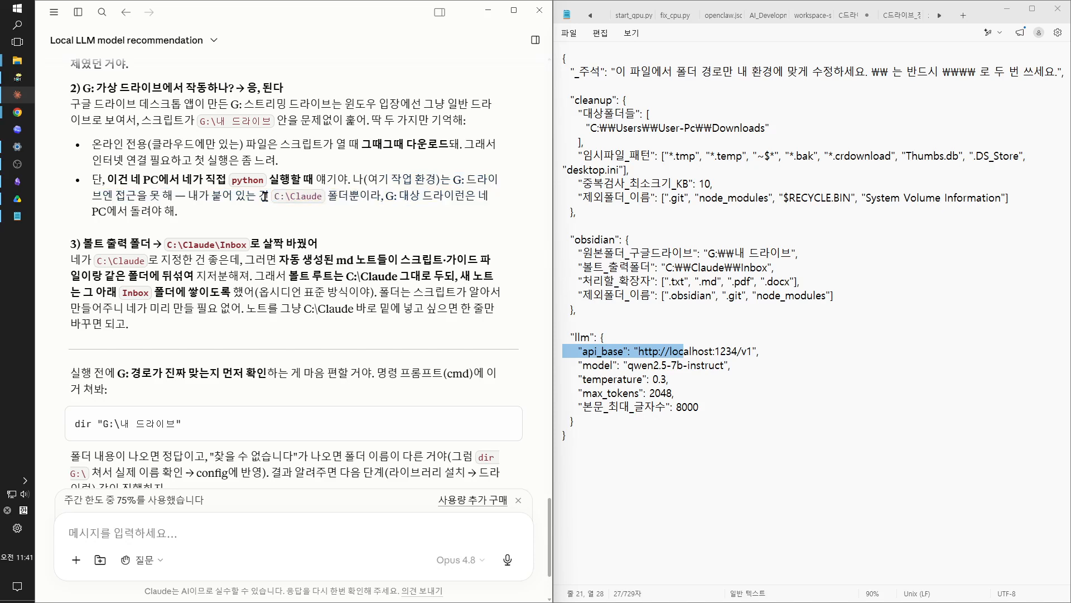
pyautogui.moveTo(270, 195); pyautogui.dragTo(494, 217)
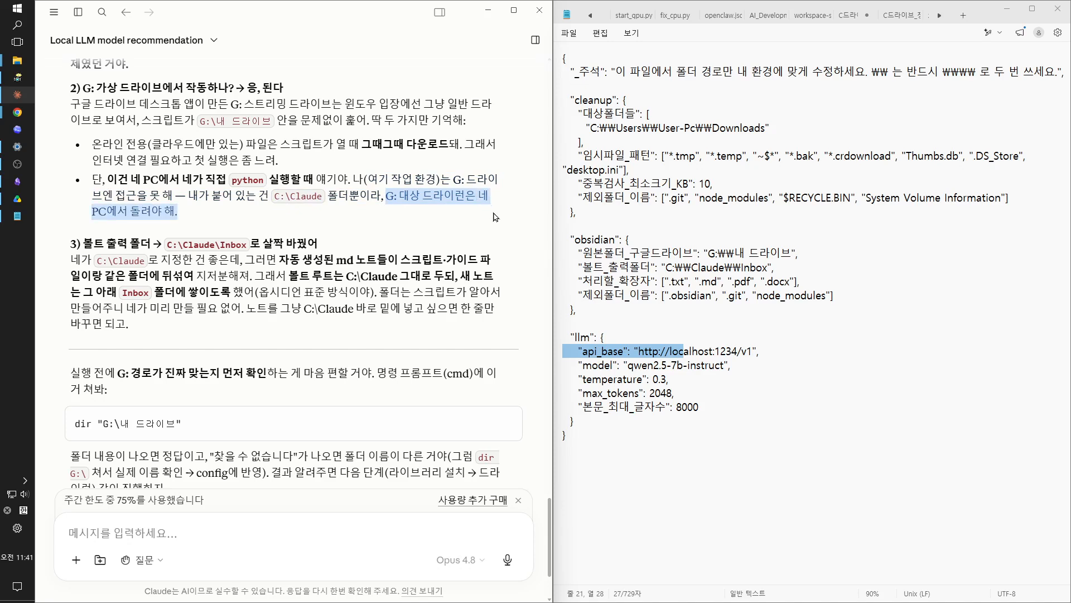
pyautogui.click(390, 255)
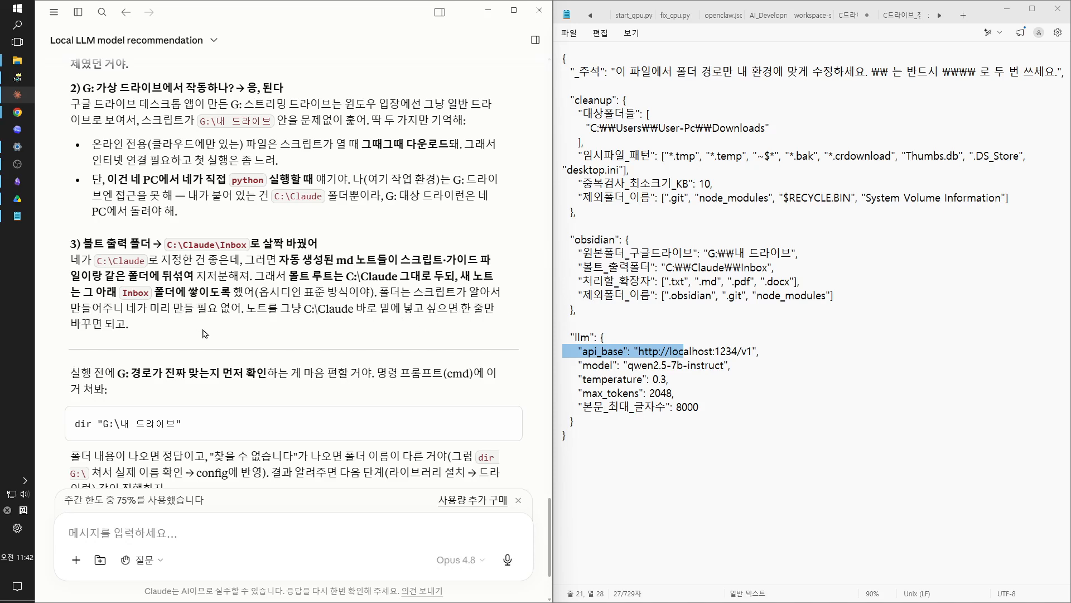
# Copy Claude's dir "G:\내 드라이브" command, run it in a new terminal window, and move that window out of the way.
pyautogui.scroll(-2, 249, 324)
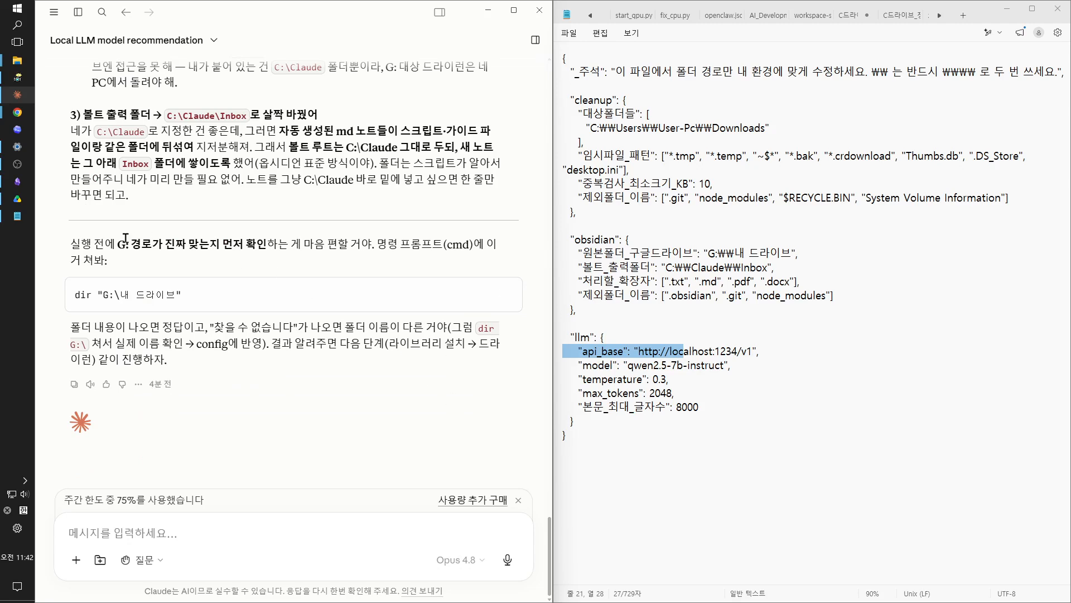
pyautogui.moveTo(117, 246); pyautogui.dragTo(92, 64)
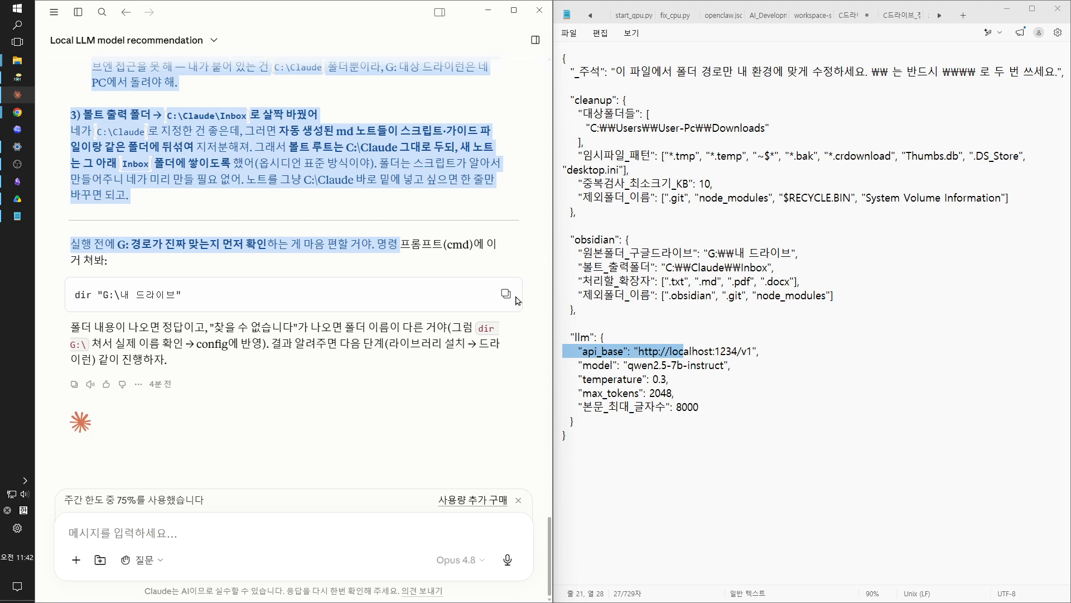
pyautogui.click(506, 293)
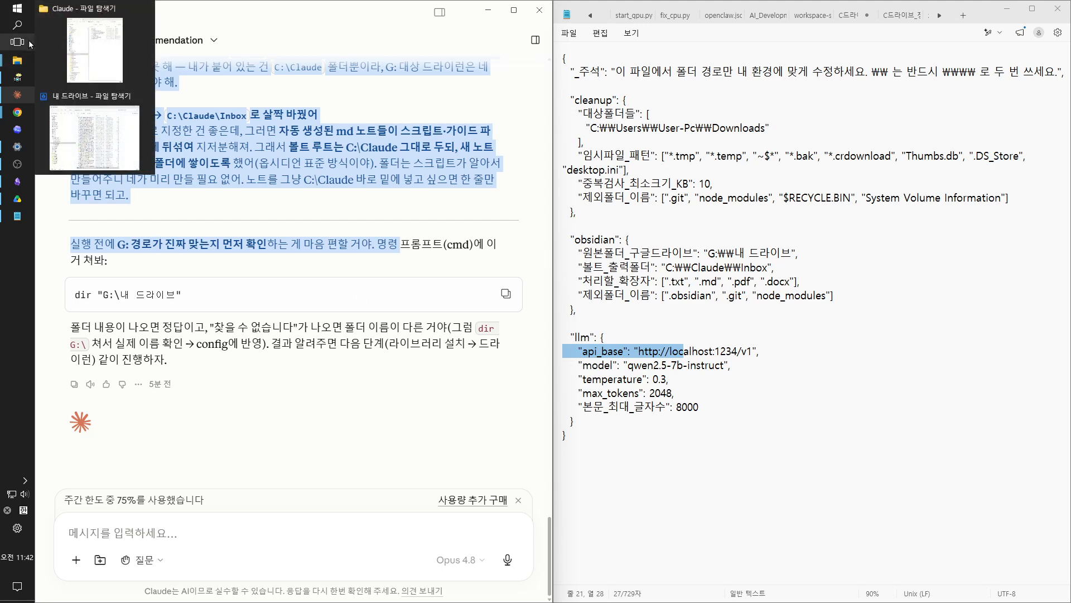
pyautogui.click(17, 12)
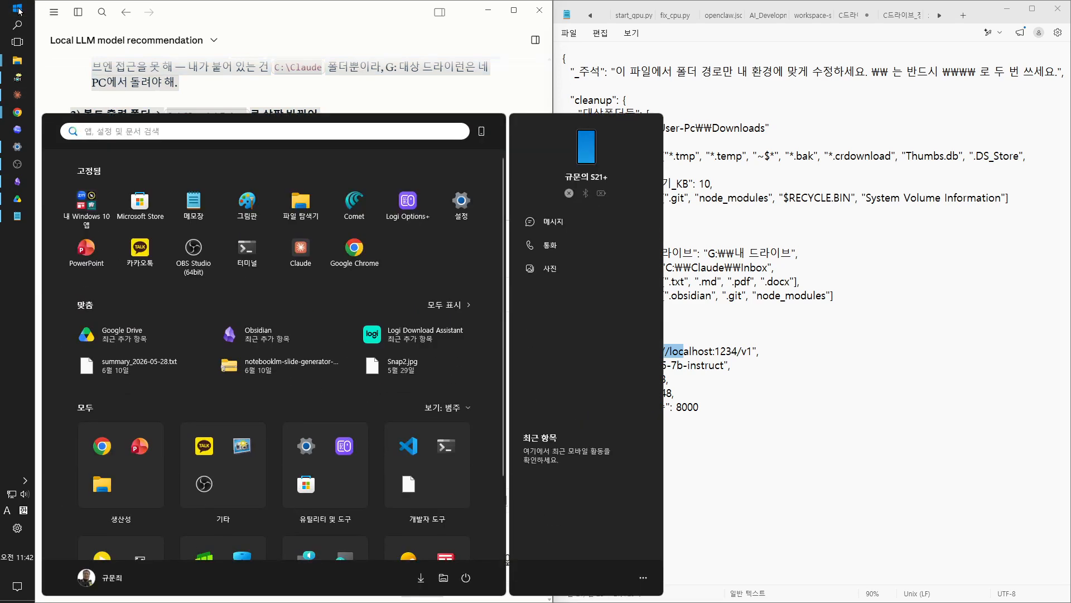
pyautogui.click(248, 250)
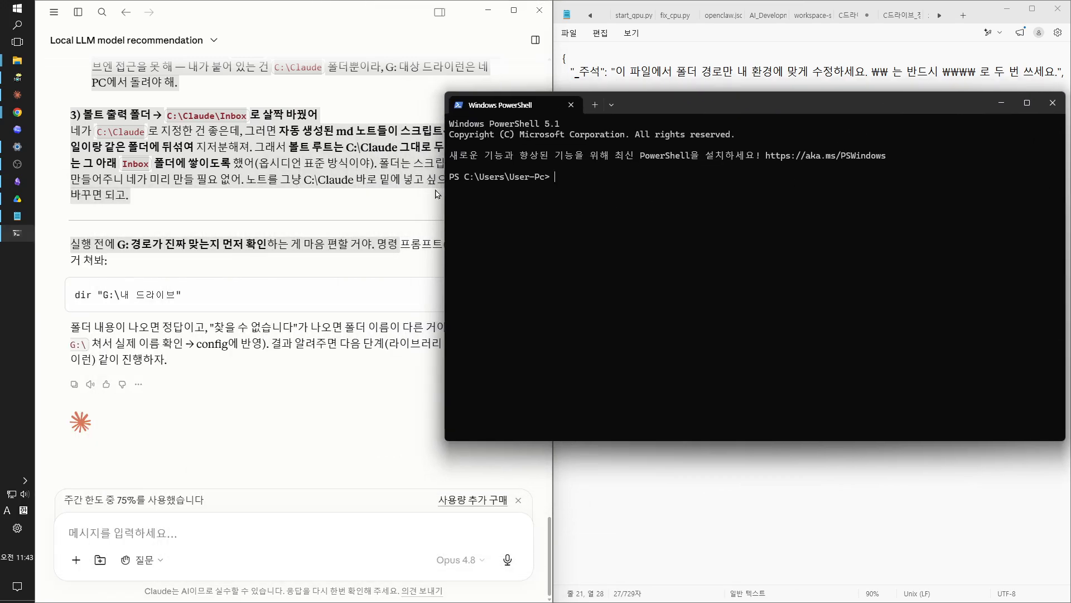
pyautogui.hotkey('ctrl', 'v')
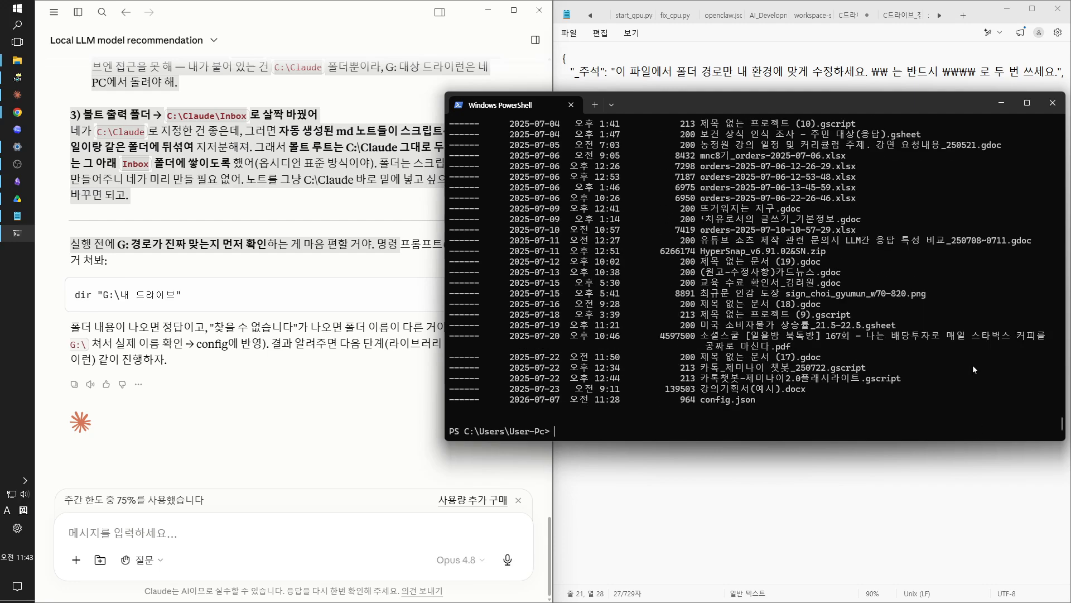
pyautogui.moveTo(728, 101); pyautogui.dragTo(0, 203)
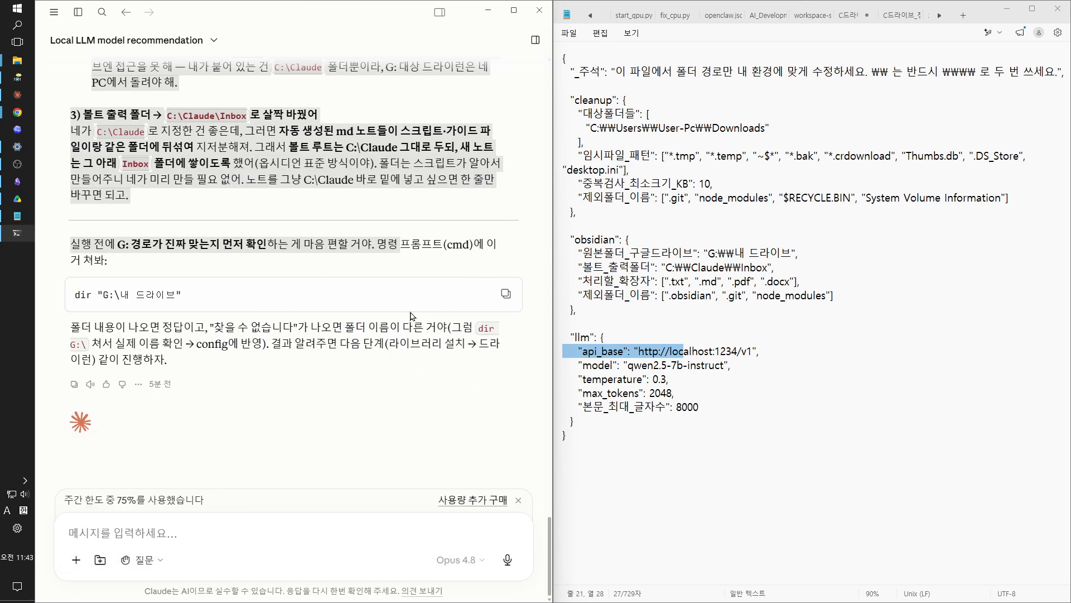
# Dictate a message asking Claude about the output folder's name and preparing the LM Studio model installation, correcting 인박스 to inbox.
pyautogui.click(355, 534)
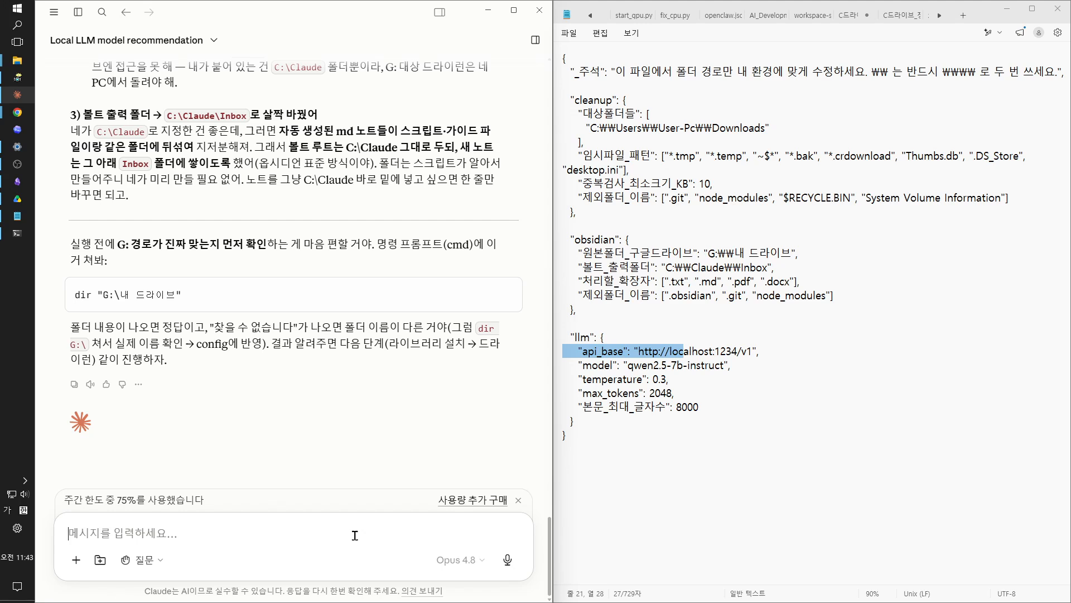
pyautogui.press('super+h')
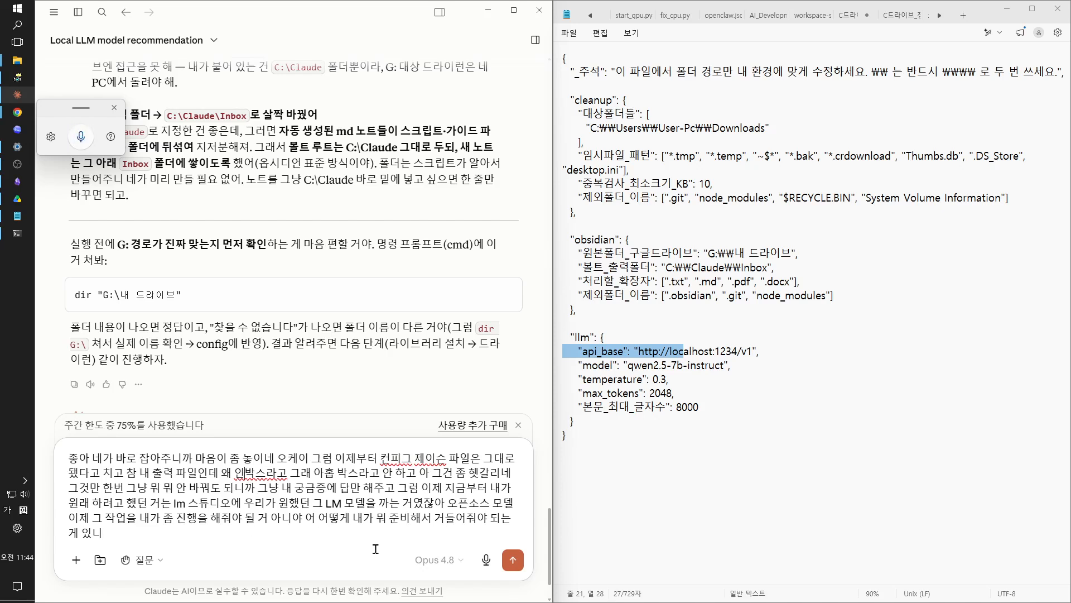
pyautogui.write('in')
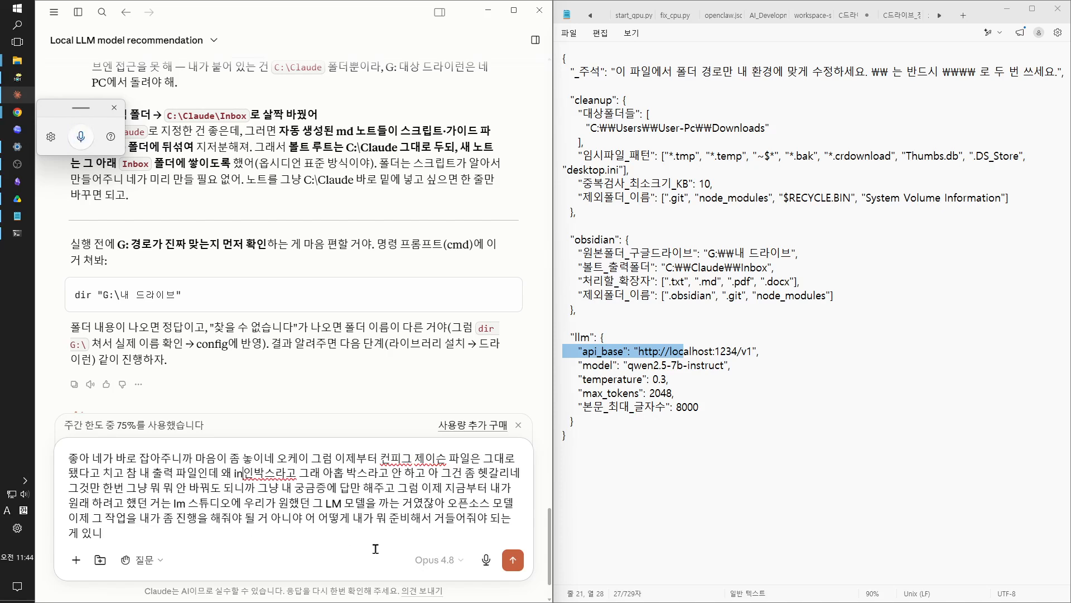
pyautogui.write('box')
pyautogui.press('Delete')
pyautogui.press('Delete')
pyautogui.press('Delete')
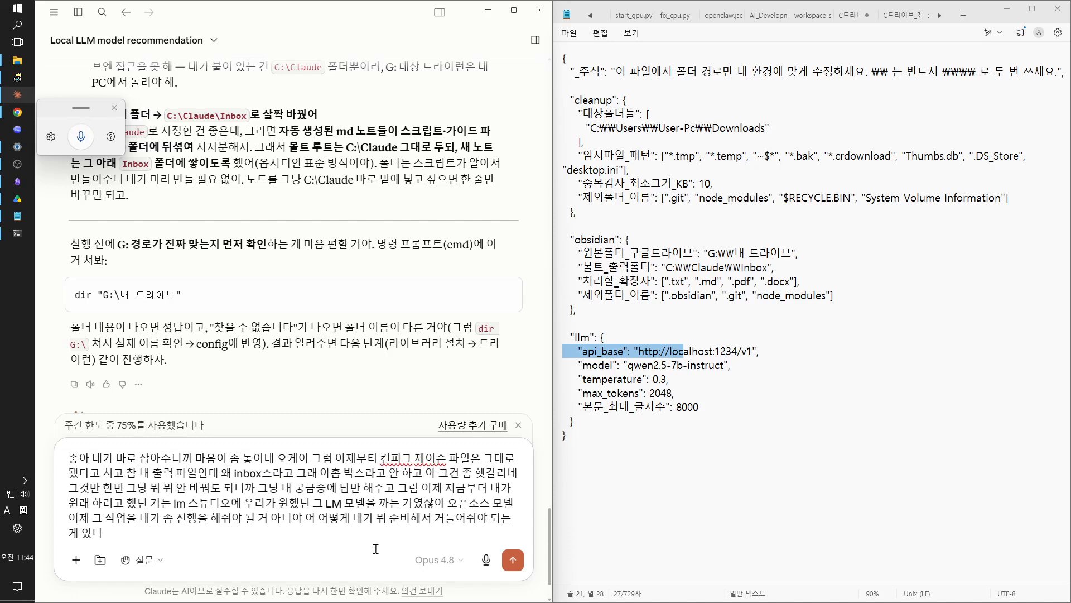
# Correct the dictated folder question to read "그래? outbox 라고 안 하고.", removing the misheard 아홉 박스 and the stray filler word.
pyautogui.write('그래')
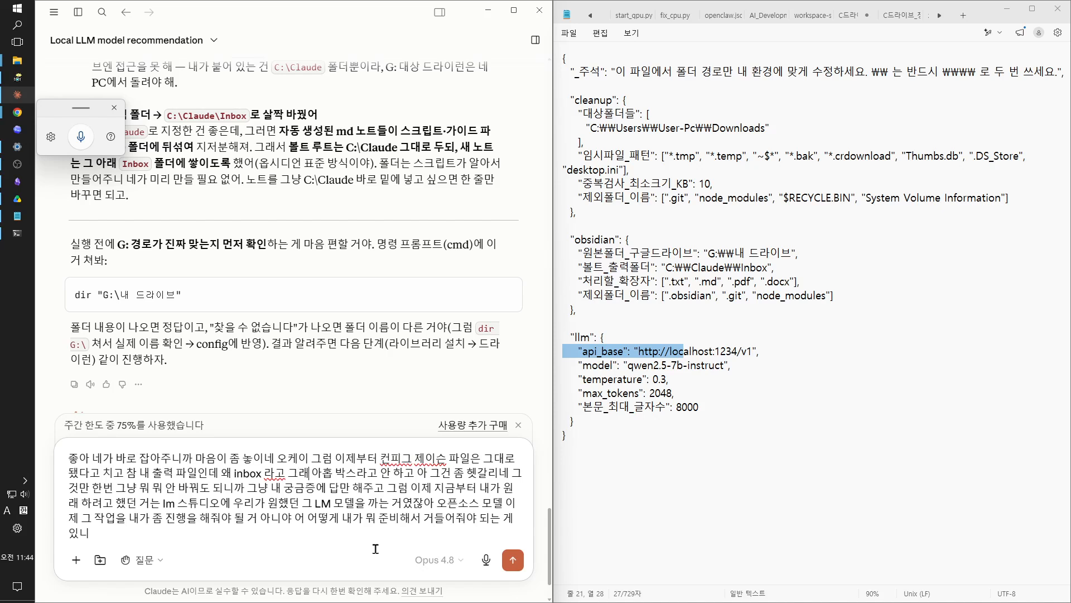
pyautogui.write('? o')
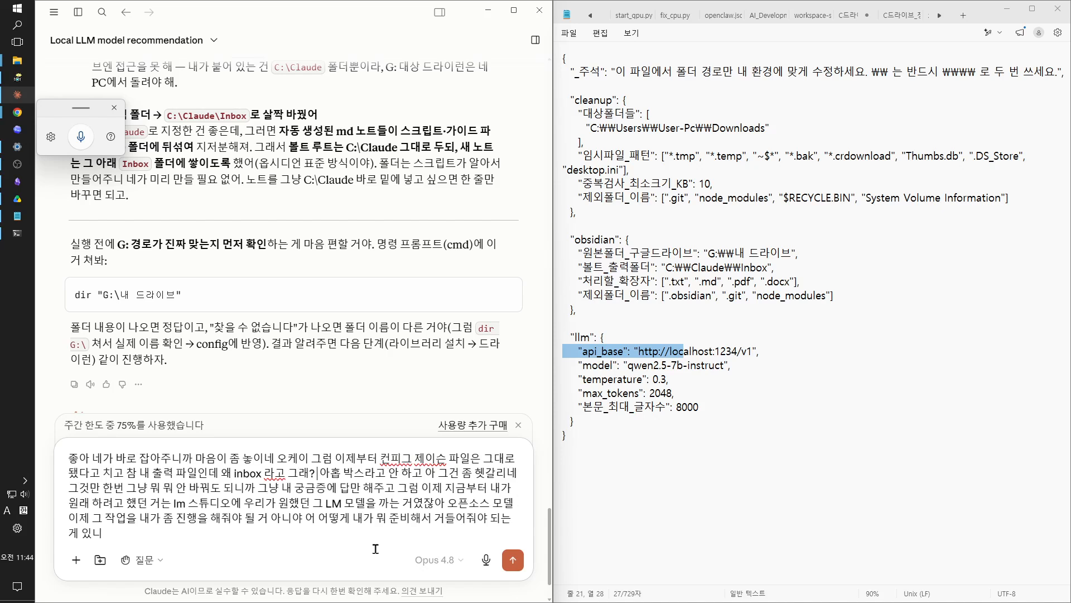
pyautogui.write('utbo')
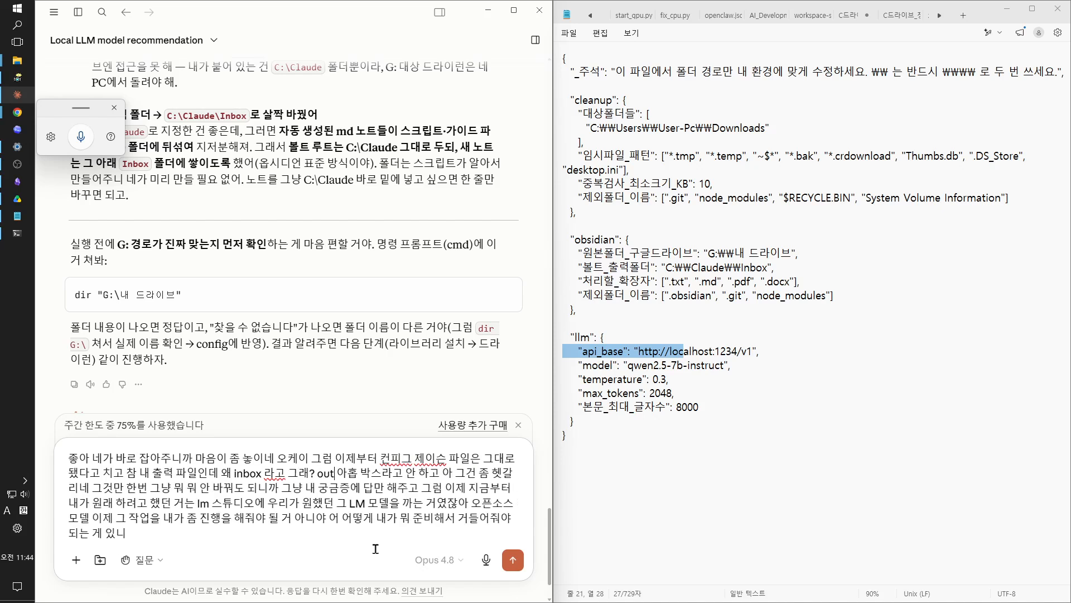
pyautogui.write('x')
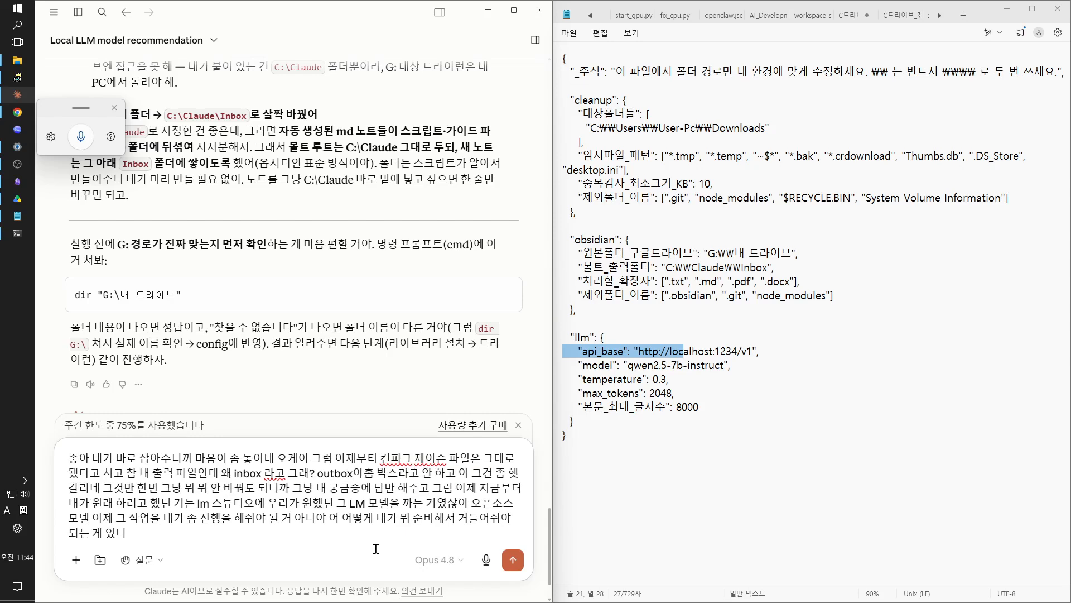
pyautogui.press('Delete')
pyautogui.press('Delete')
pyautogui.press('Delete')
pyautogui.press('Delete')
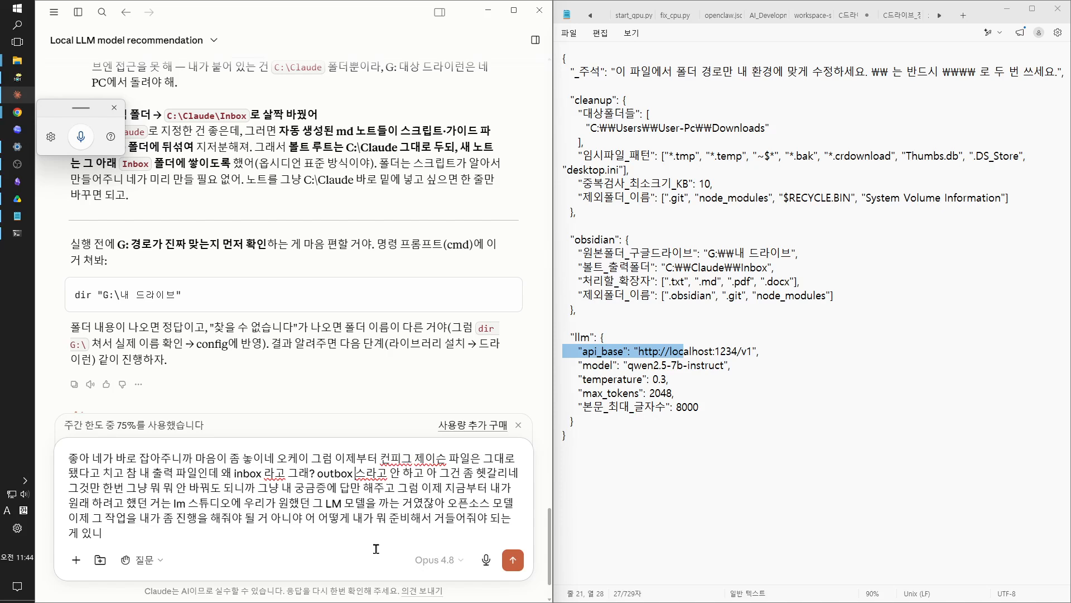
pyautogui.press('Delete')
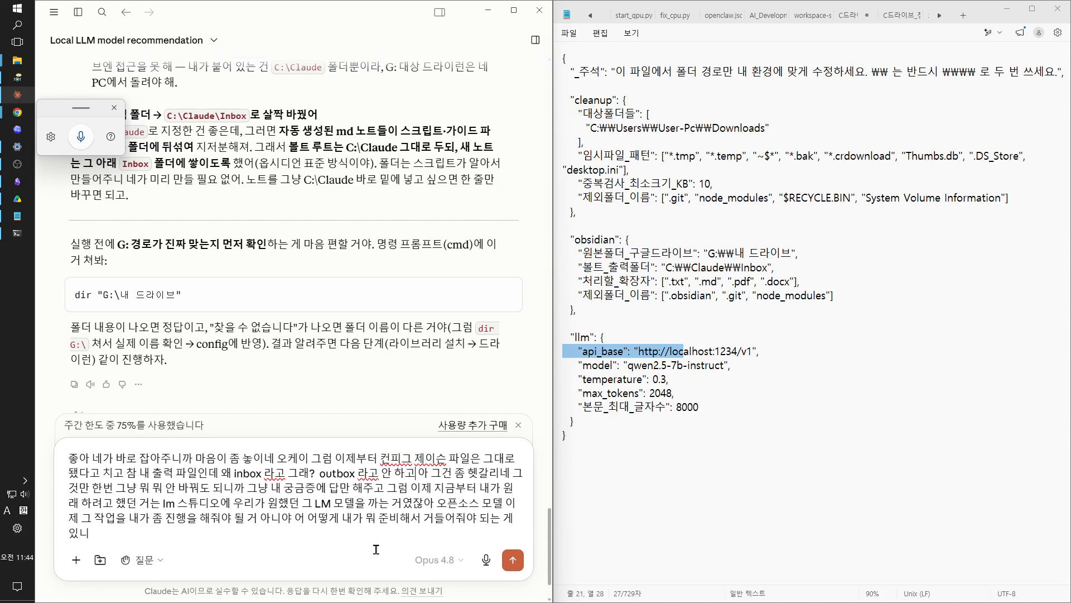
pyautogui.write('.')
pyautogui.press('Delete')
pyautogui.press('Delete')
pyautogui.press('Delete')
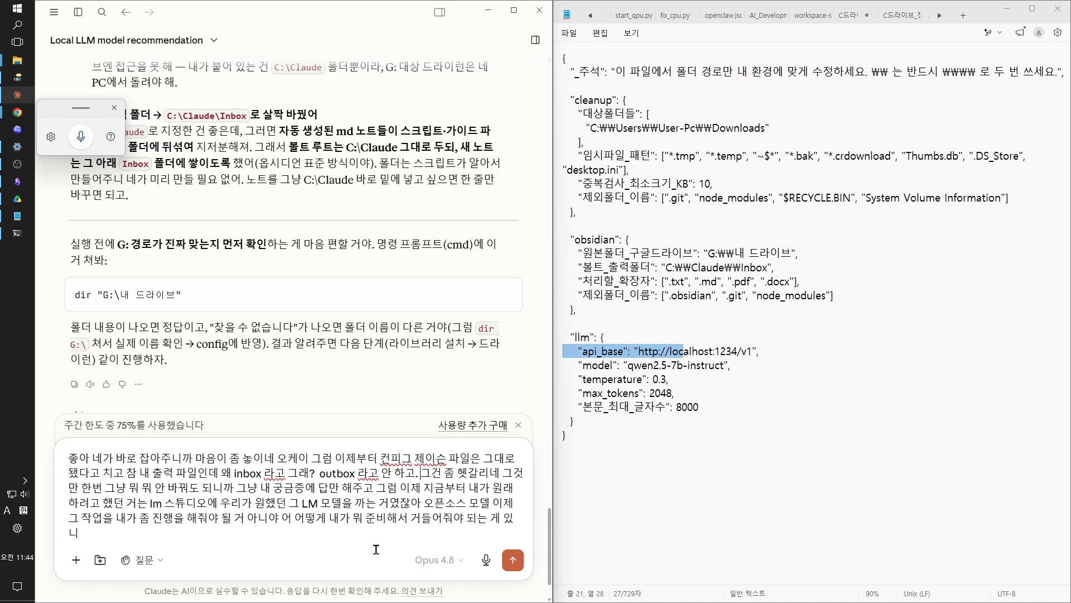
# Reword the dictated filler text in the first paragraph to "폴거면 안 바꿔도 상관없는데".
pyautogui.click(168, 484)
pyautogui.press('Delete')
pyautogui.press('Delete')
pyautogui.press('Delete')
pyautogui.press('Delete')
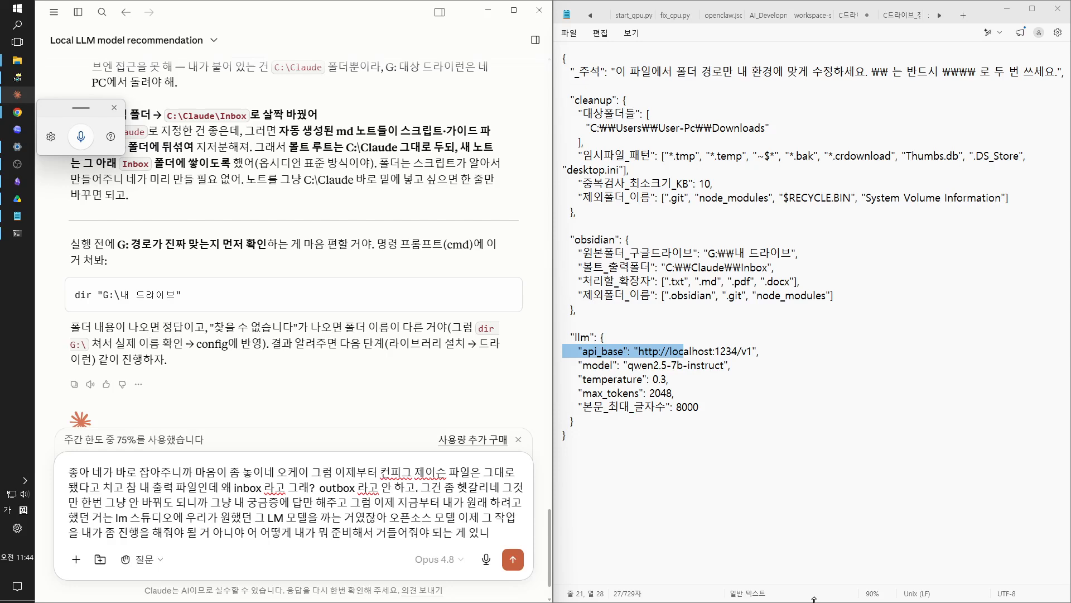
pyautogui.write('폴거면')
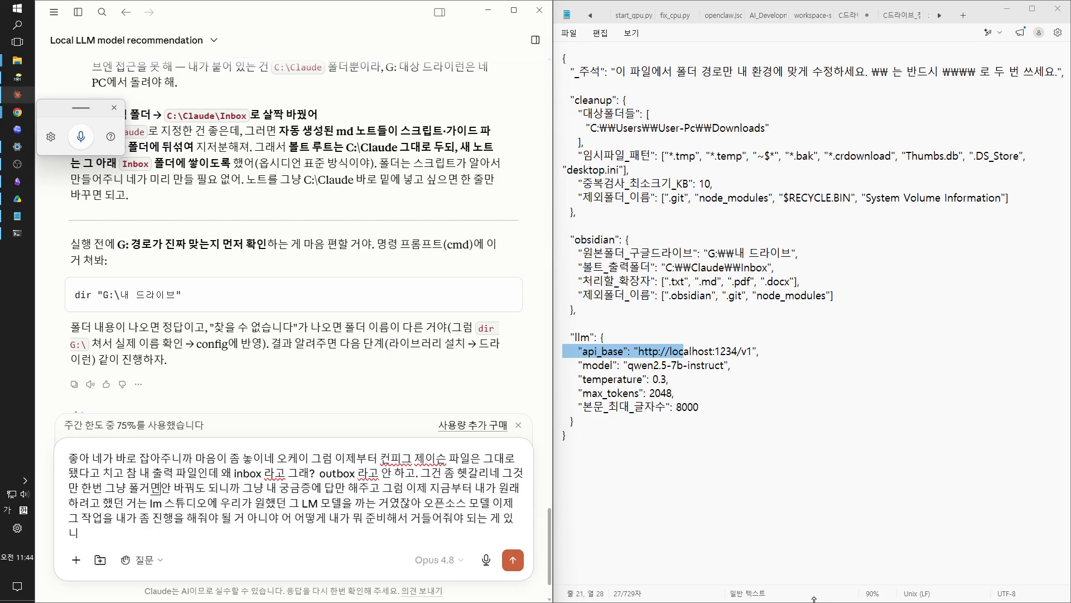
pyautogui.write('상관')
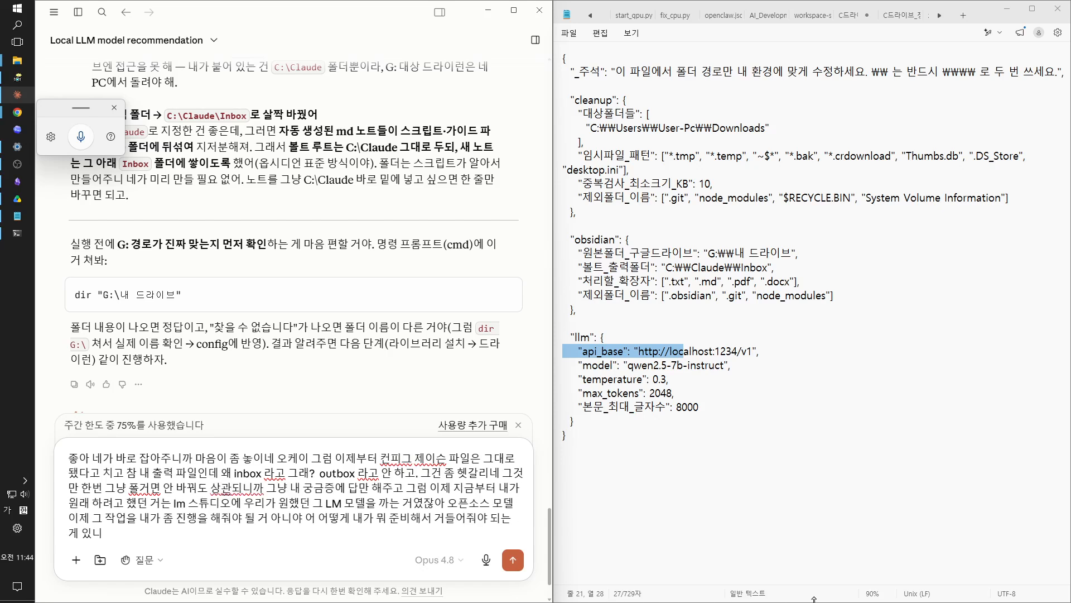
pyautogui.write('업')
pyautogui.write('는ㄷ')
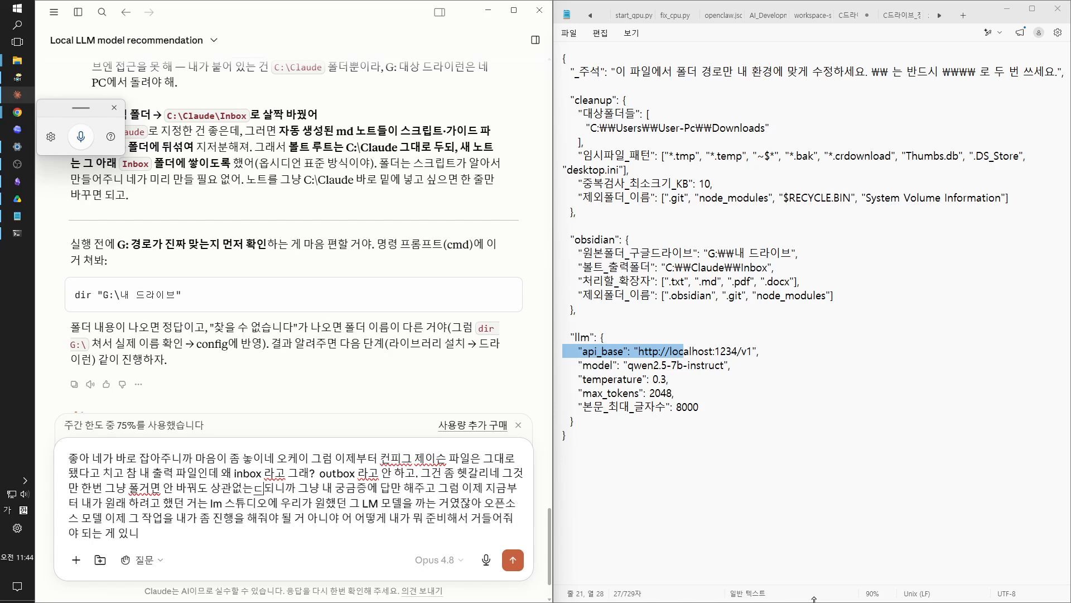
pyautogui.write('ㅔ')
pyautogui.press('Delete')
pyautogui.press('Delete')
pyautogui.press('Delete')
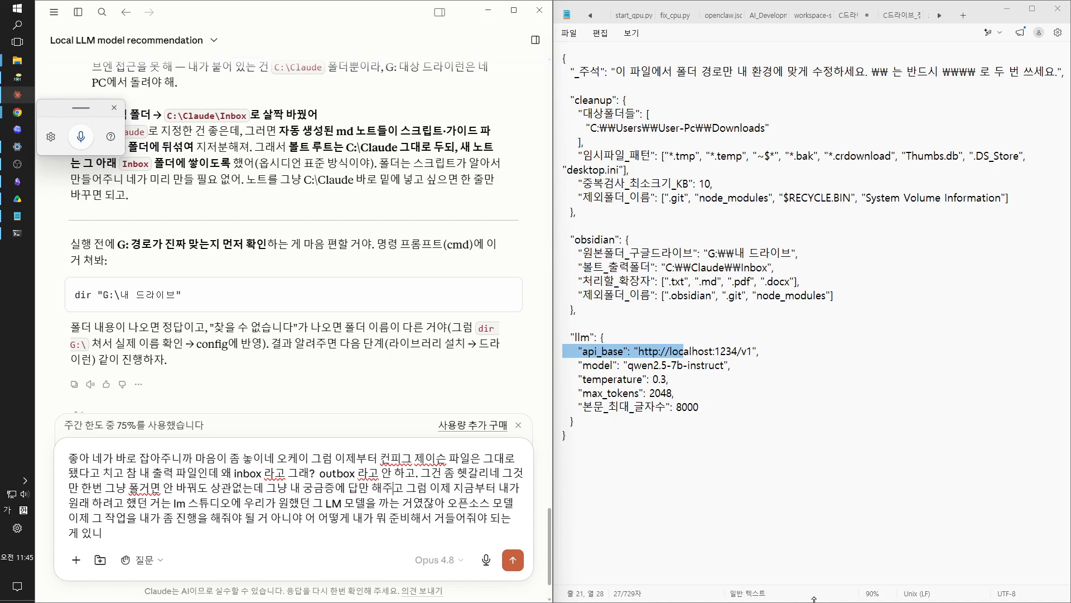
# End the first request with "해줘." and start a new paragraph at 지금부터, deleting the leftover 그럼 이제.
pyautogui.write('줘.')
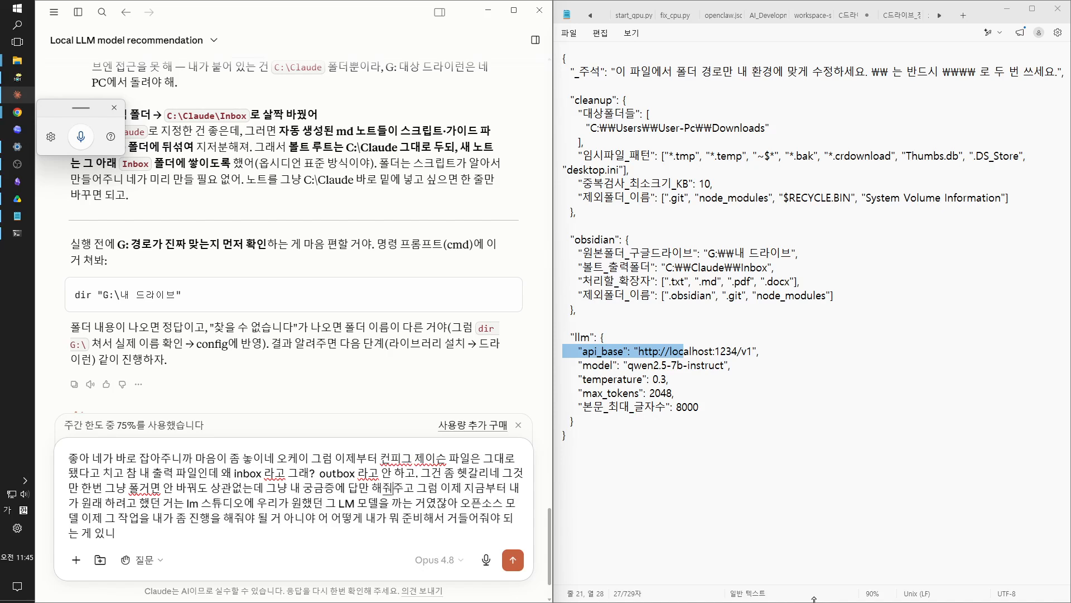
pyautogui.press('Delete')
pyautogui.press('Delete')
pyautogui.press('Delete')
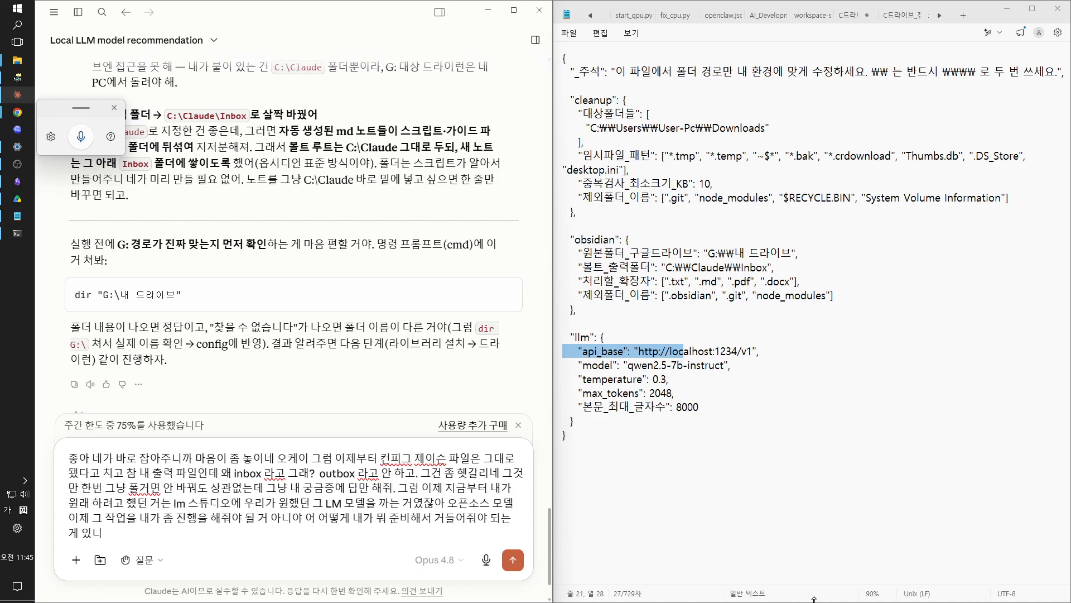
pyautogui.hotkey('shift', 'Return')
pyautogui.hotkey('shift', 'Return')
pyautogui.press('Delete')
pyautogui.press('Delete')
pyautogui.press('Delete')
pyautogui.press('Delete')
pyautogui.press('Delete')
pyautogui.press('Delete')
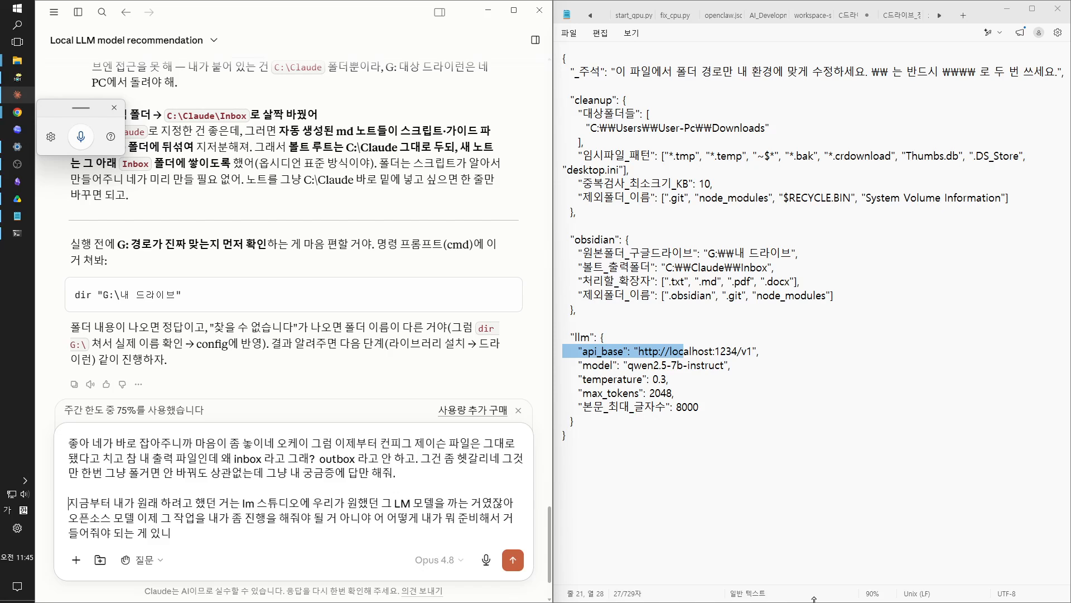
# Replace 스튜디오 after lm with the English word Studio in the second paragraph.
pyautogui.press('Right')
pyautogui.write('ㄴ')
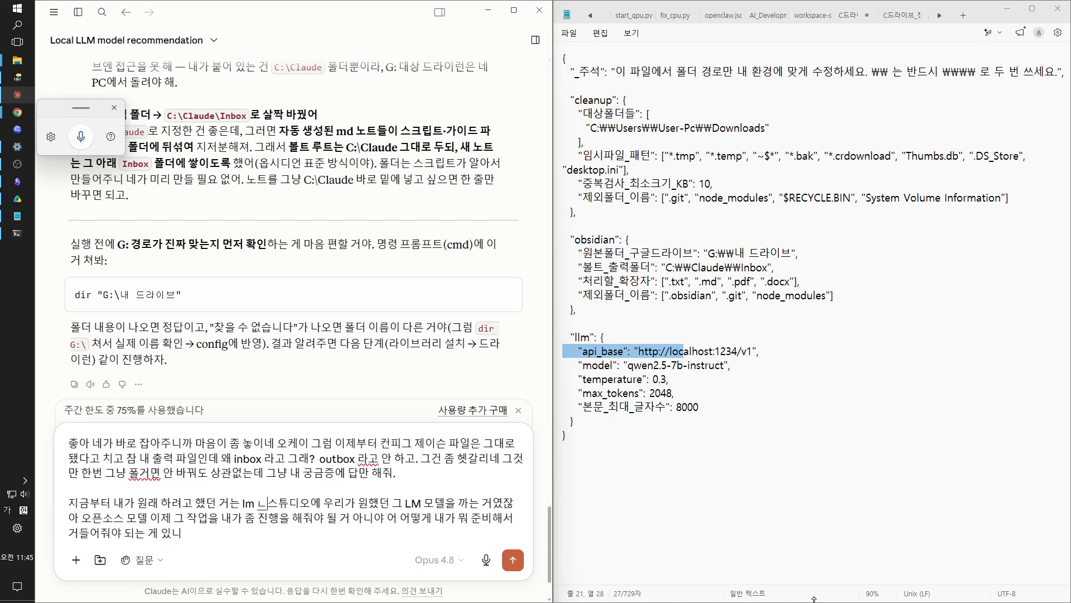
pyautogui.write('셔')
pyautogui.press('BackSpace')
pyautogui.press('BackSpace')
pyautogui.press('BackSpace')
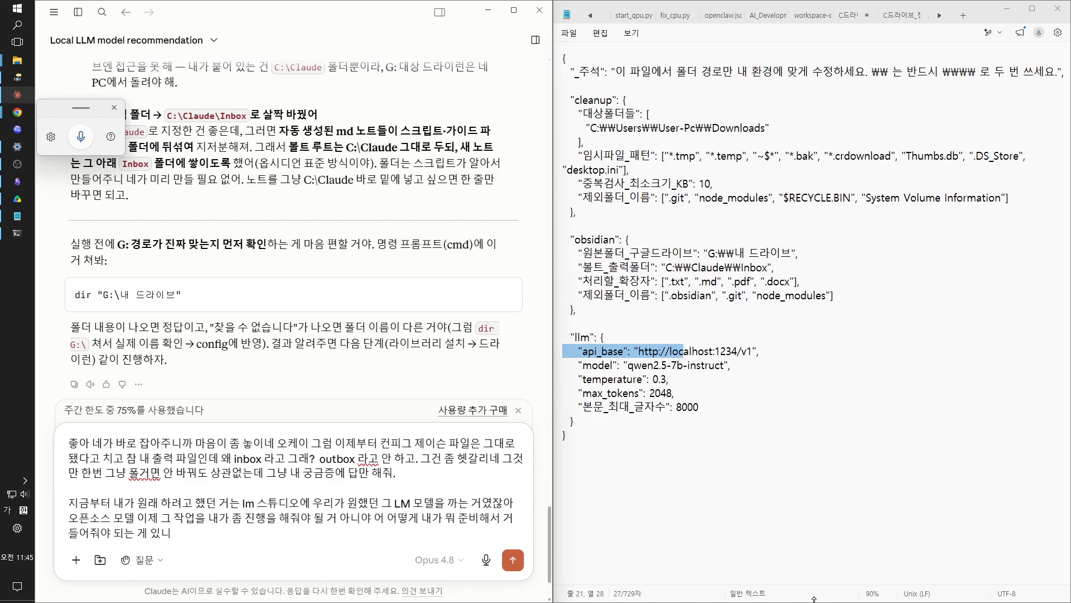
pyautogui.press('Hangul')
pyautogui.write('Studi')
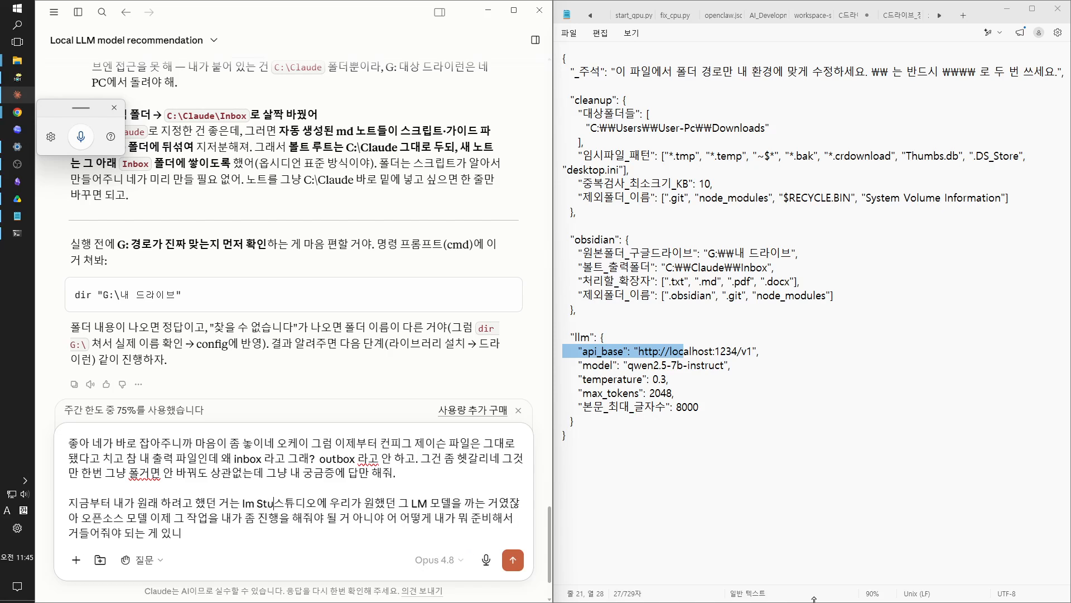
pyautogui.write('o')
pyautogui.press('Delete')
pyautogui.press('Delete')
pyautogui.press('Delete')
pyautogui.press('Delete')
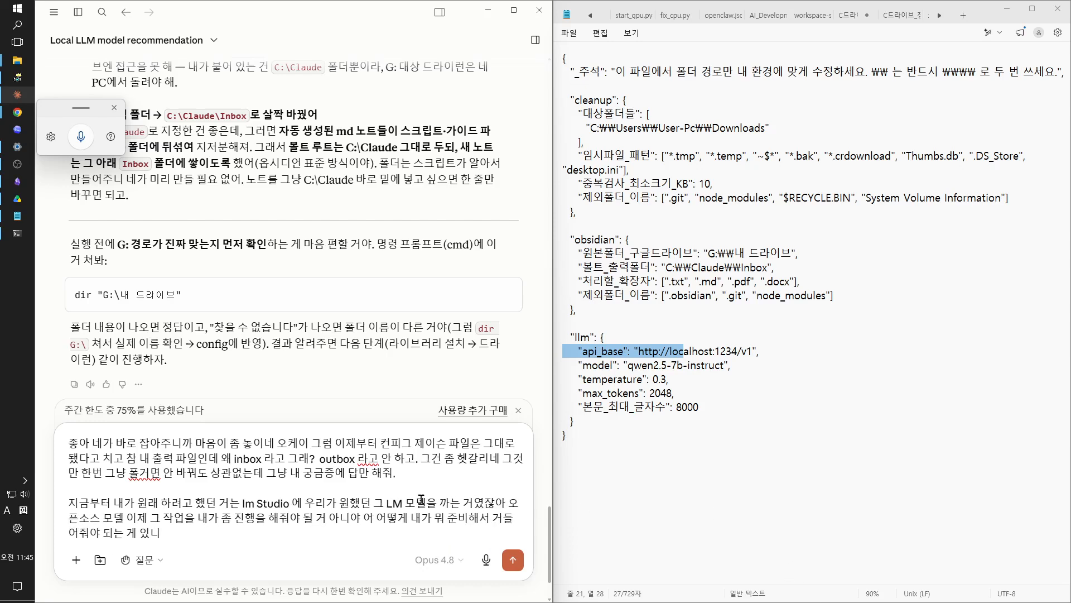
# Replace the colloquial verb 까는 after LM 모델을 with the Korean word for installing, and send the message to Claude.
pyautogui.click(453, 506)
pyautogui.press('BackSpace')
pyautogui.write('tjf')
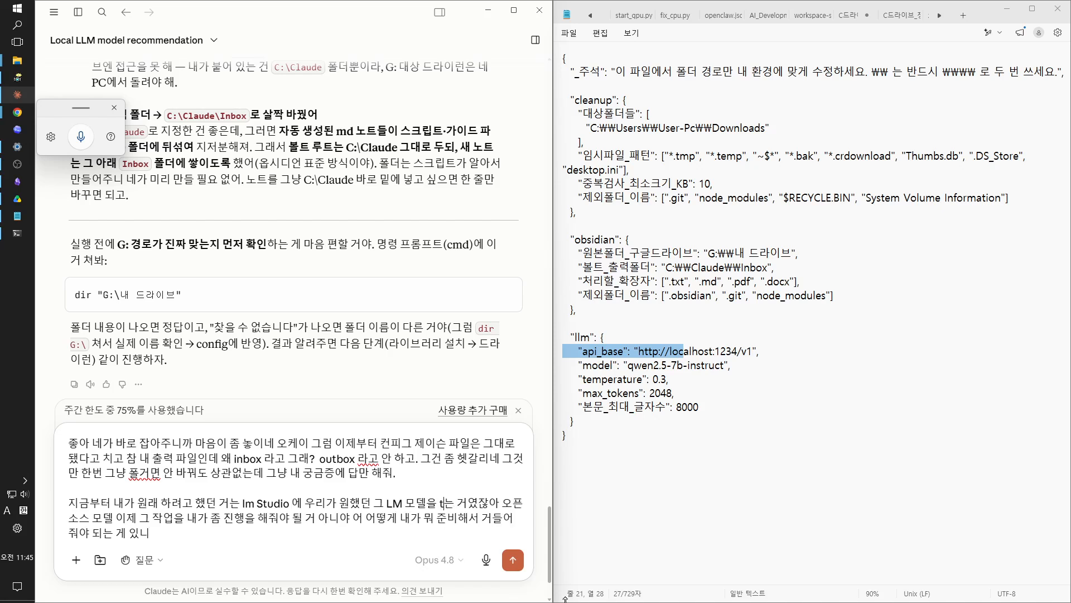
pyautogui.press('BackSpace')
pyautogui.press('BackSpace')
pyautogui.press('BackSpace')
pyautogui.press('Hangul')
pyautogui.write('설치')
pyautogui.write('하')
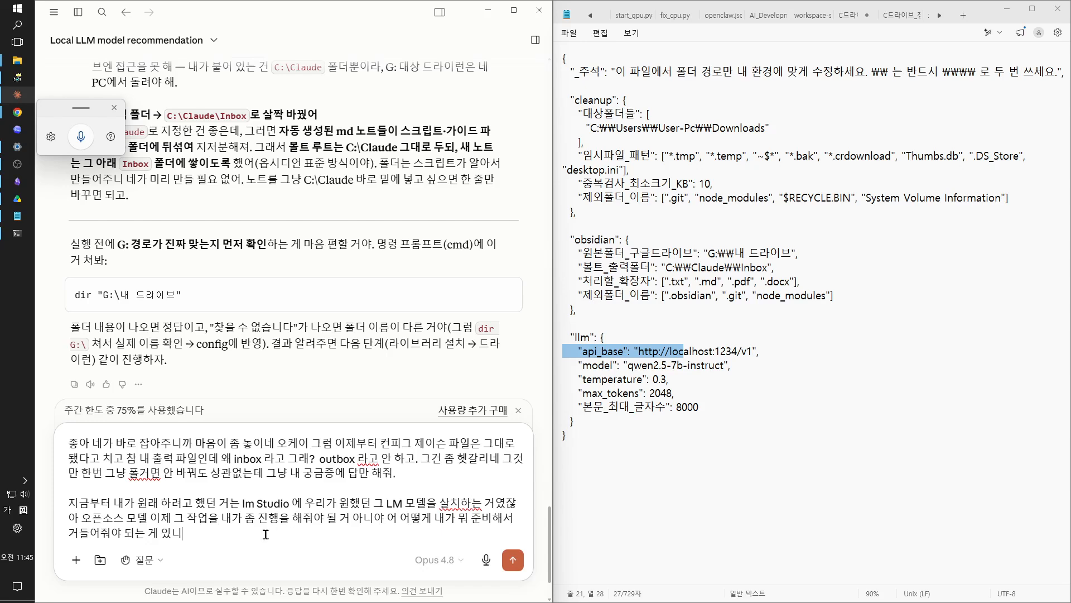
pyautogui.click(511, 558)
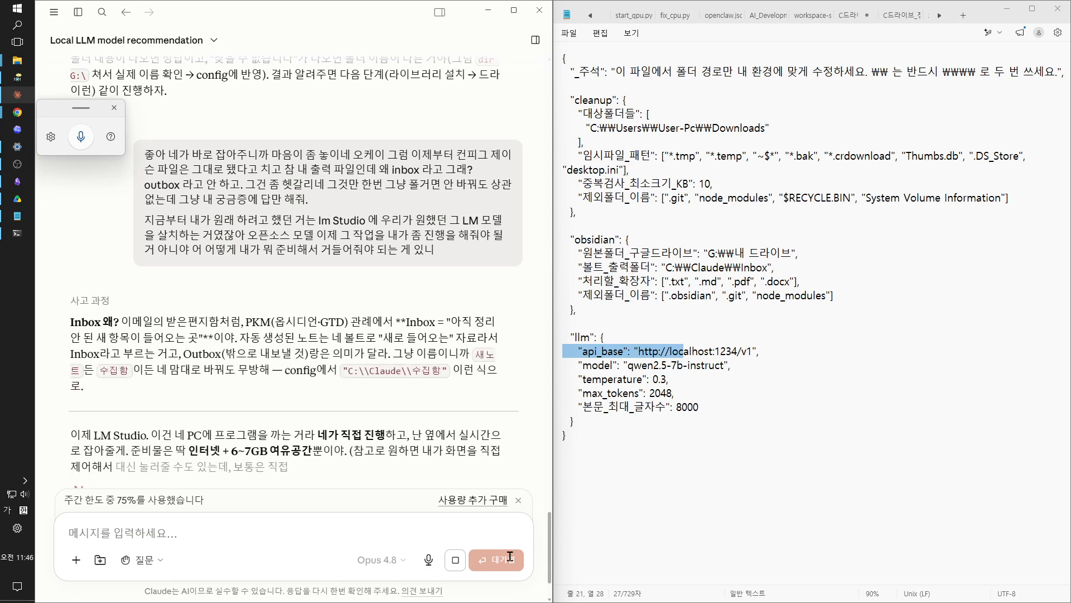
# Read Claude's reply explaining the Inbox name and its three stages for installing LM Studio and downloading the main and auxiliary models.
pyautogui.scroll(-2, 427, 399)
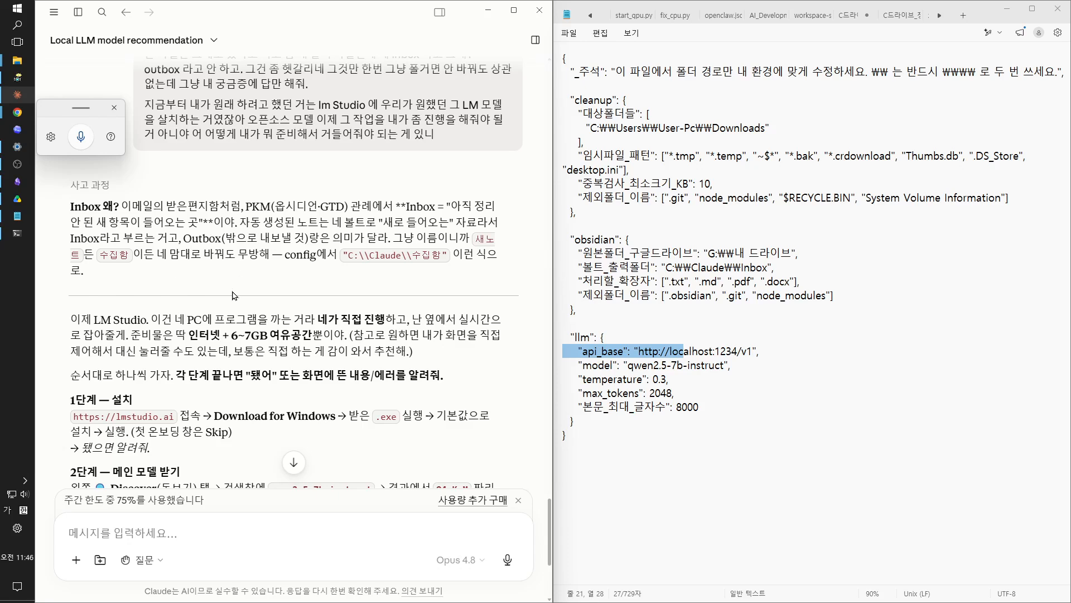
pyautogui.scroll(-4, 402, 295)
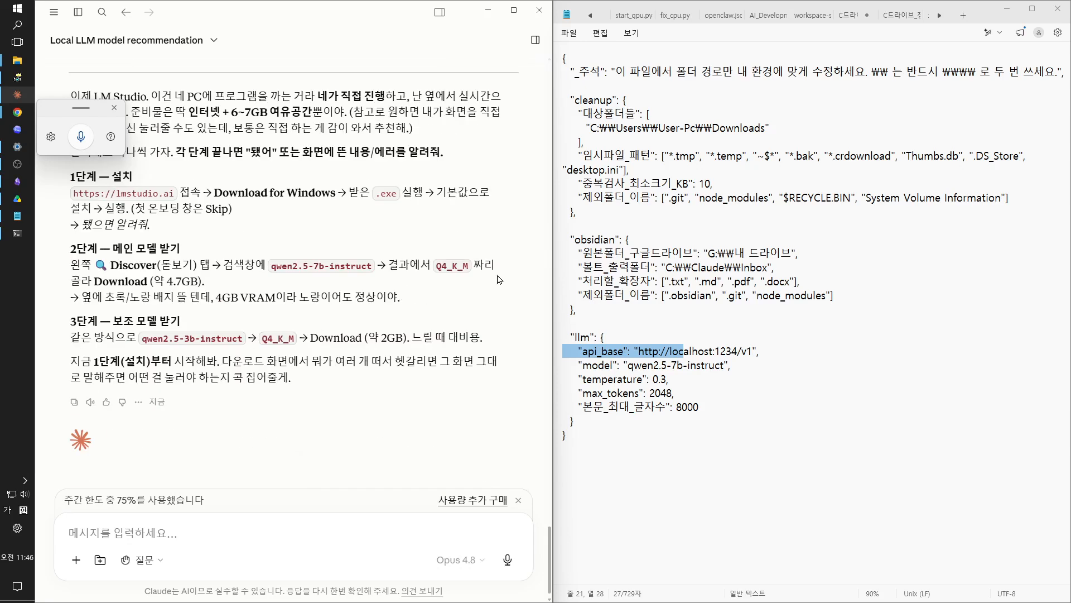
pyautogui.scroll(10, 498, 246)
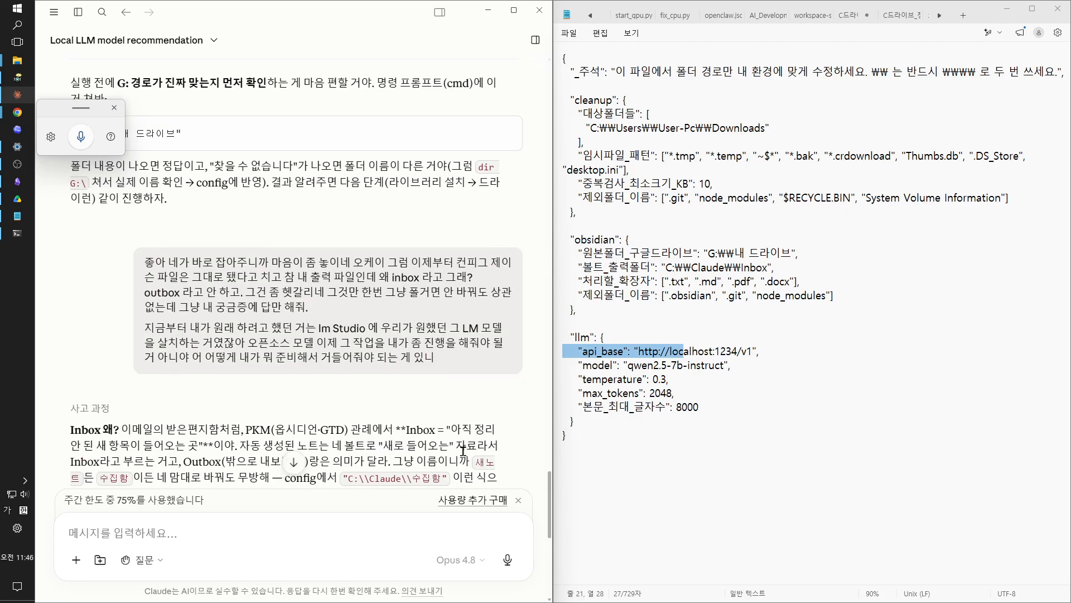
pyautogui.scroll(-4, 463, 451)
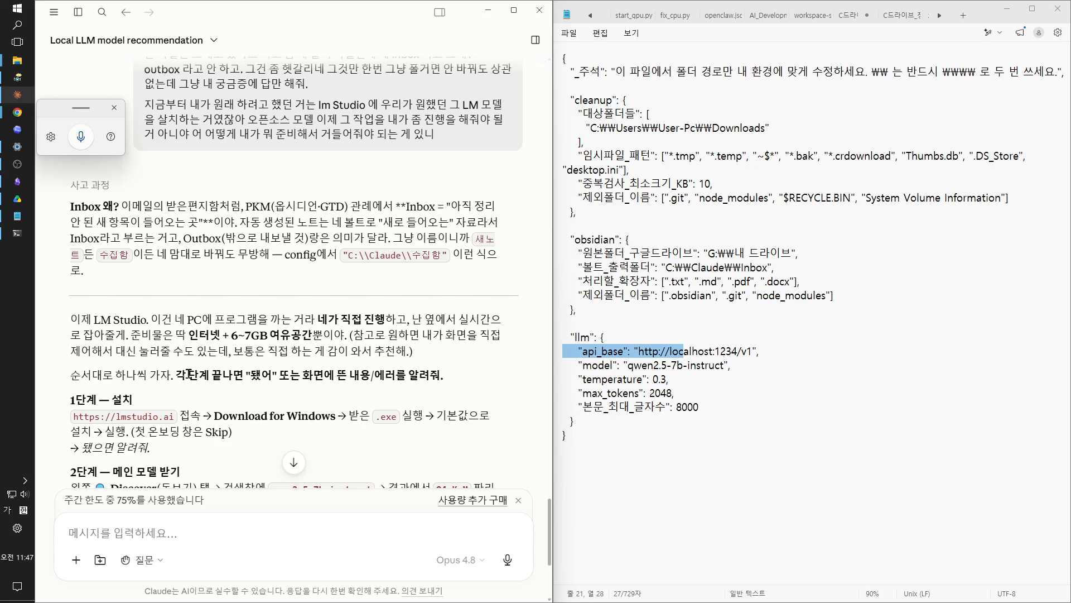
pyautogui.scroll(-5, 476, 415)
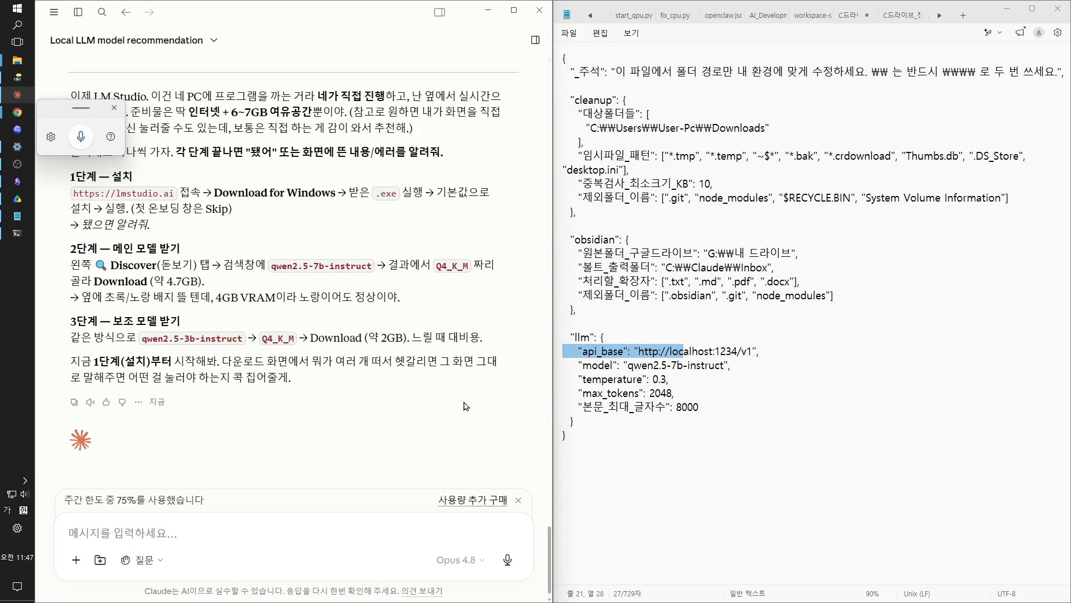
pyautogui.scroll(5, 241, 149)
pyautogui.scroll(-4, 290, 374)
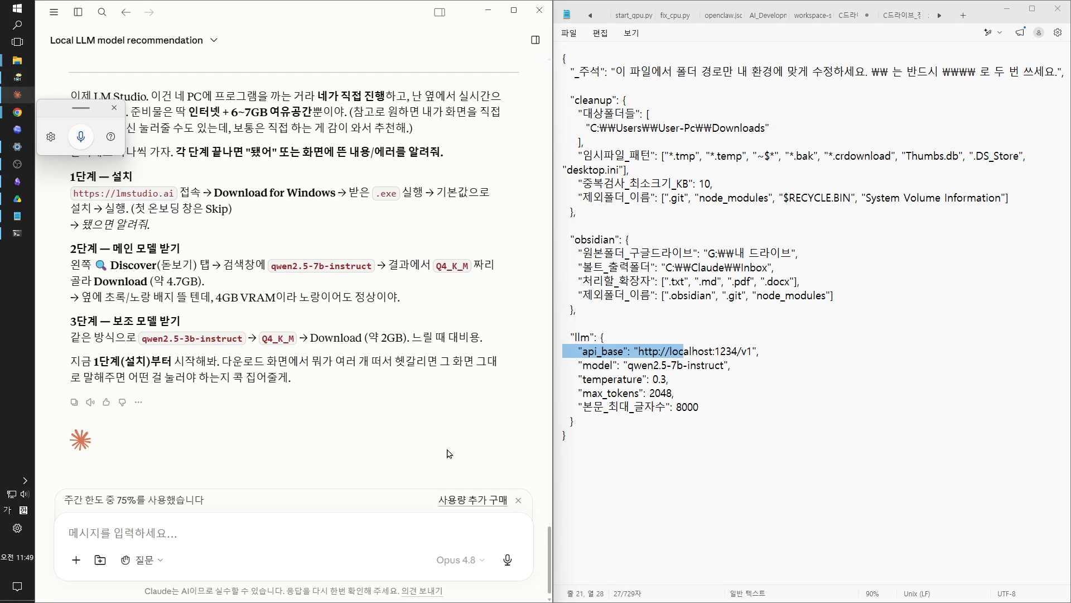
# Review Claude's closing summary of the work completed today and the tasks left for next time.
pyautogui.click(311, 539)
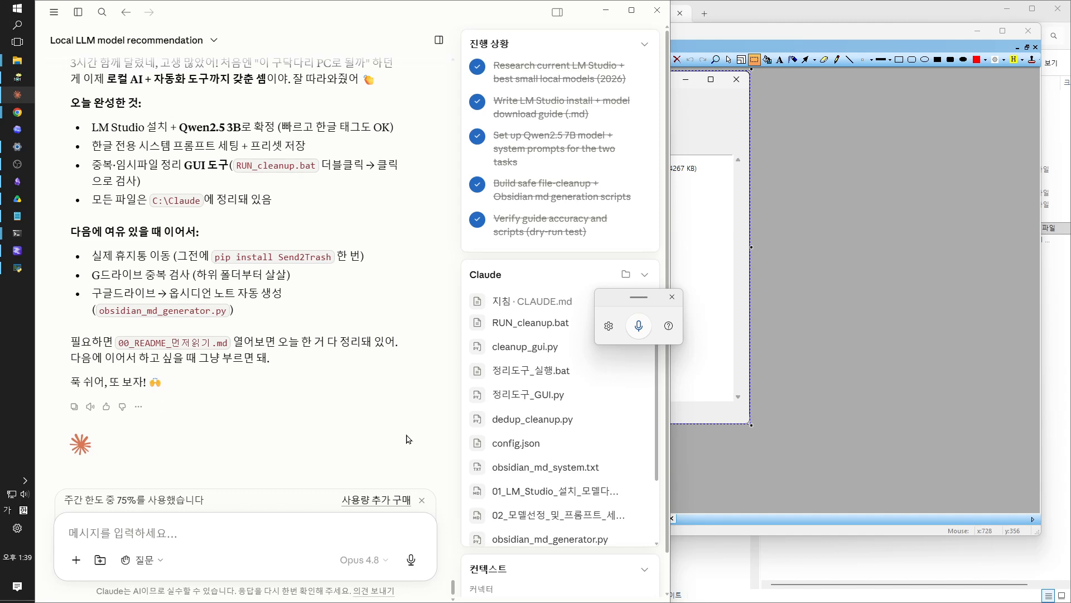
pyautogui.scroll(4, 409, 441)
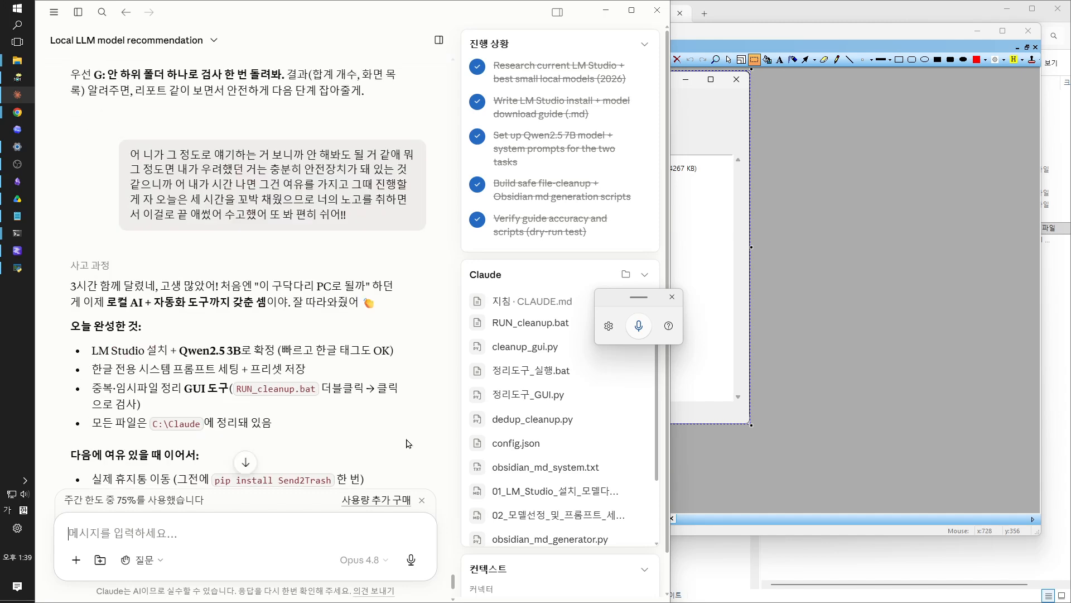
pyautogui.scroll(-4, 409, 443)
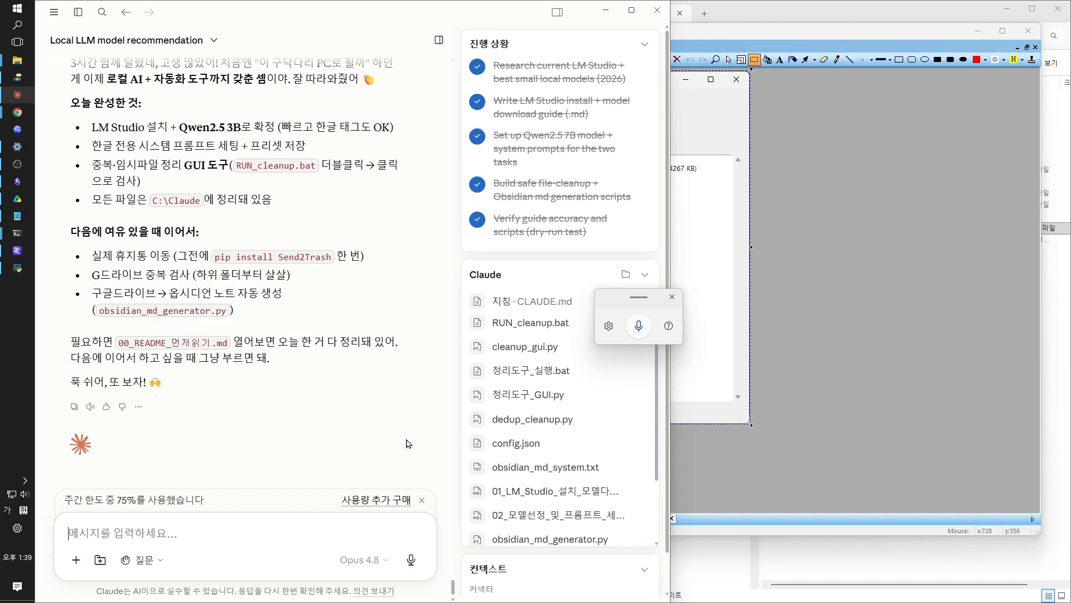